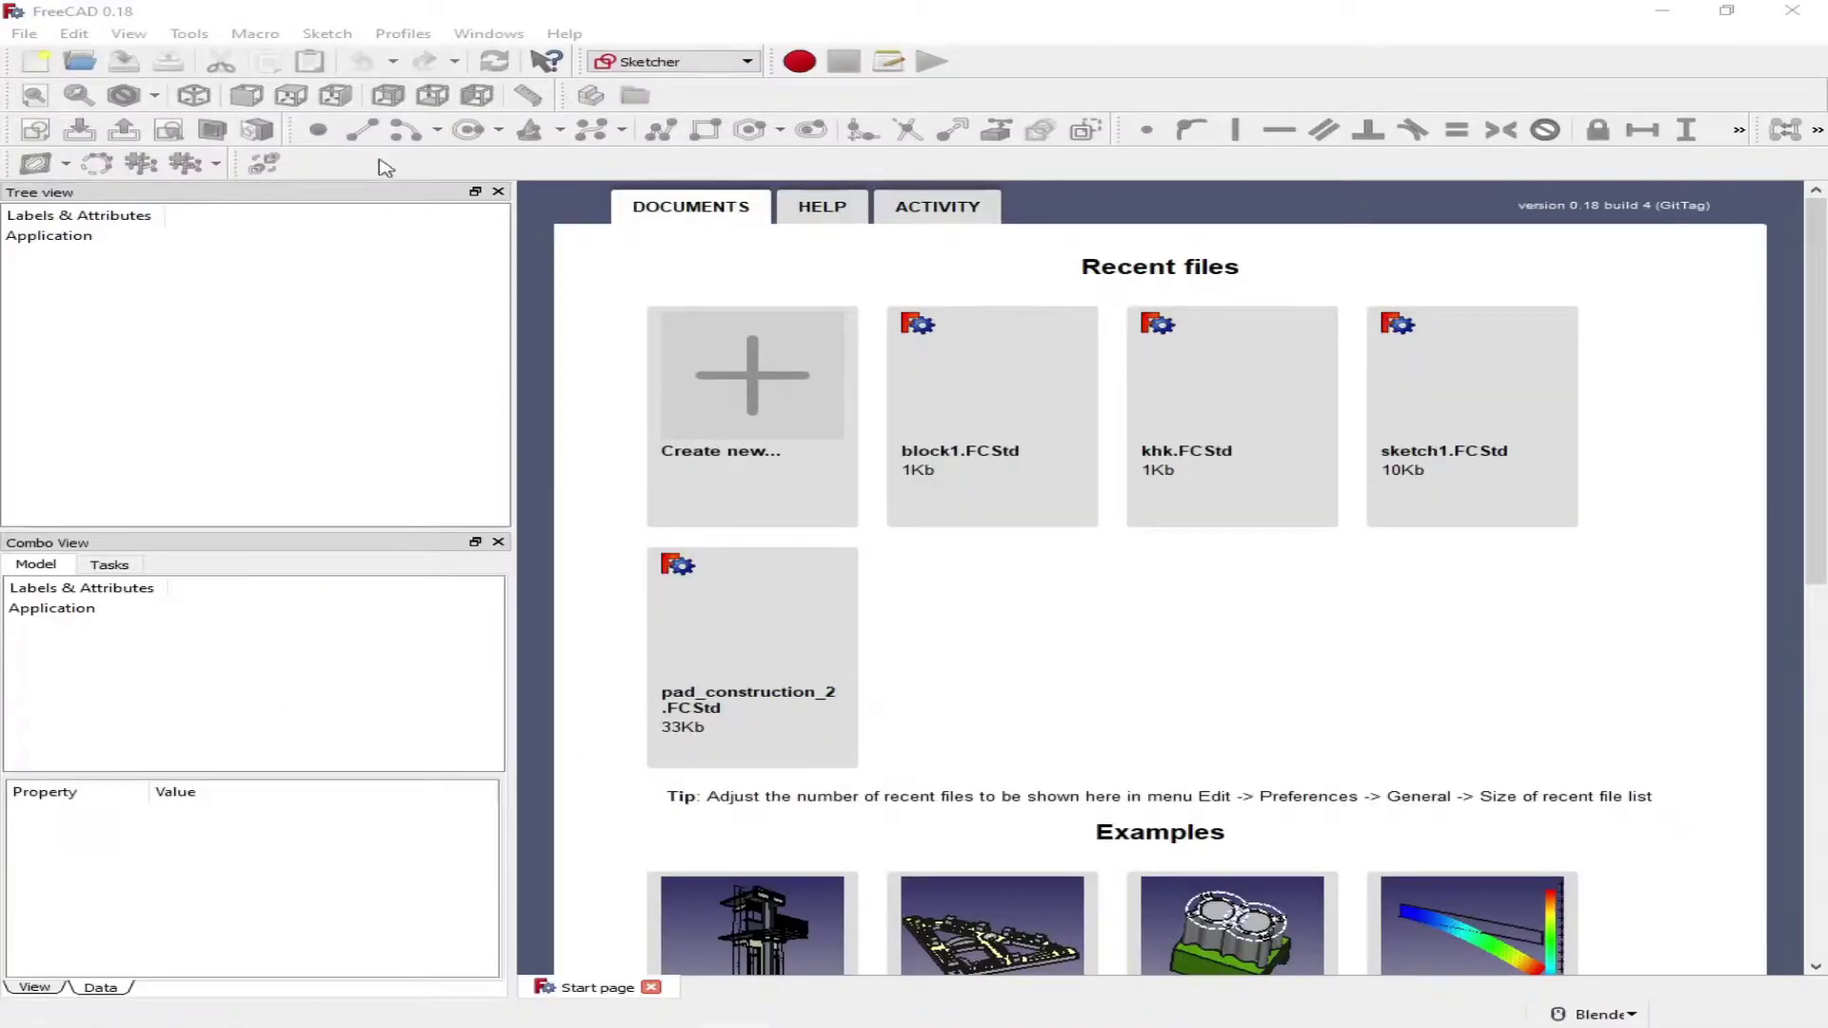
Create a new document and save it as 'block'.
click(38, 63)
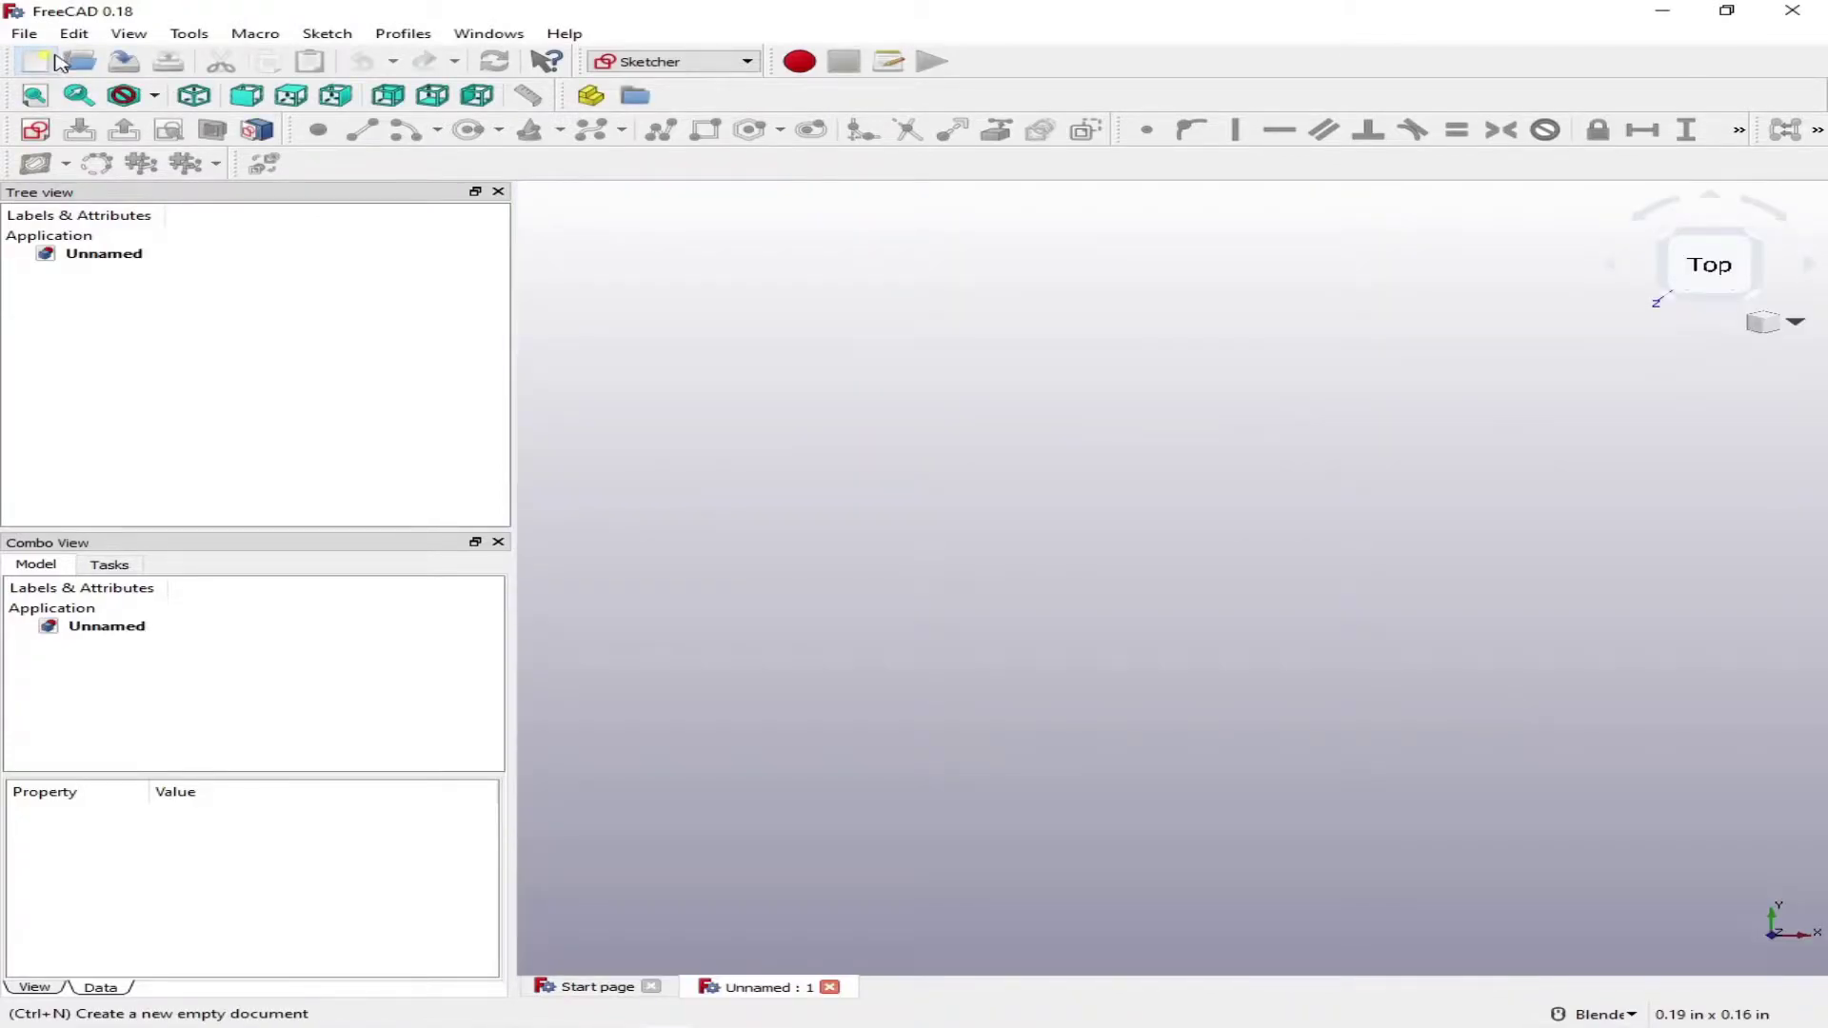
click(24, 33)
click(127, 183)
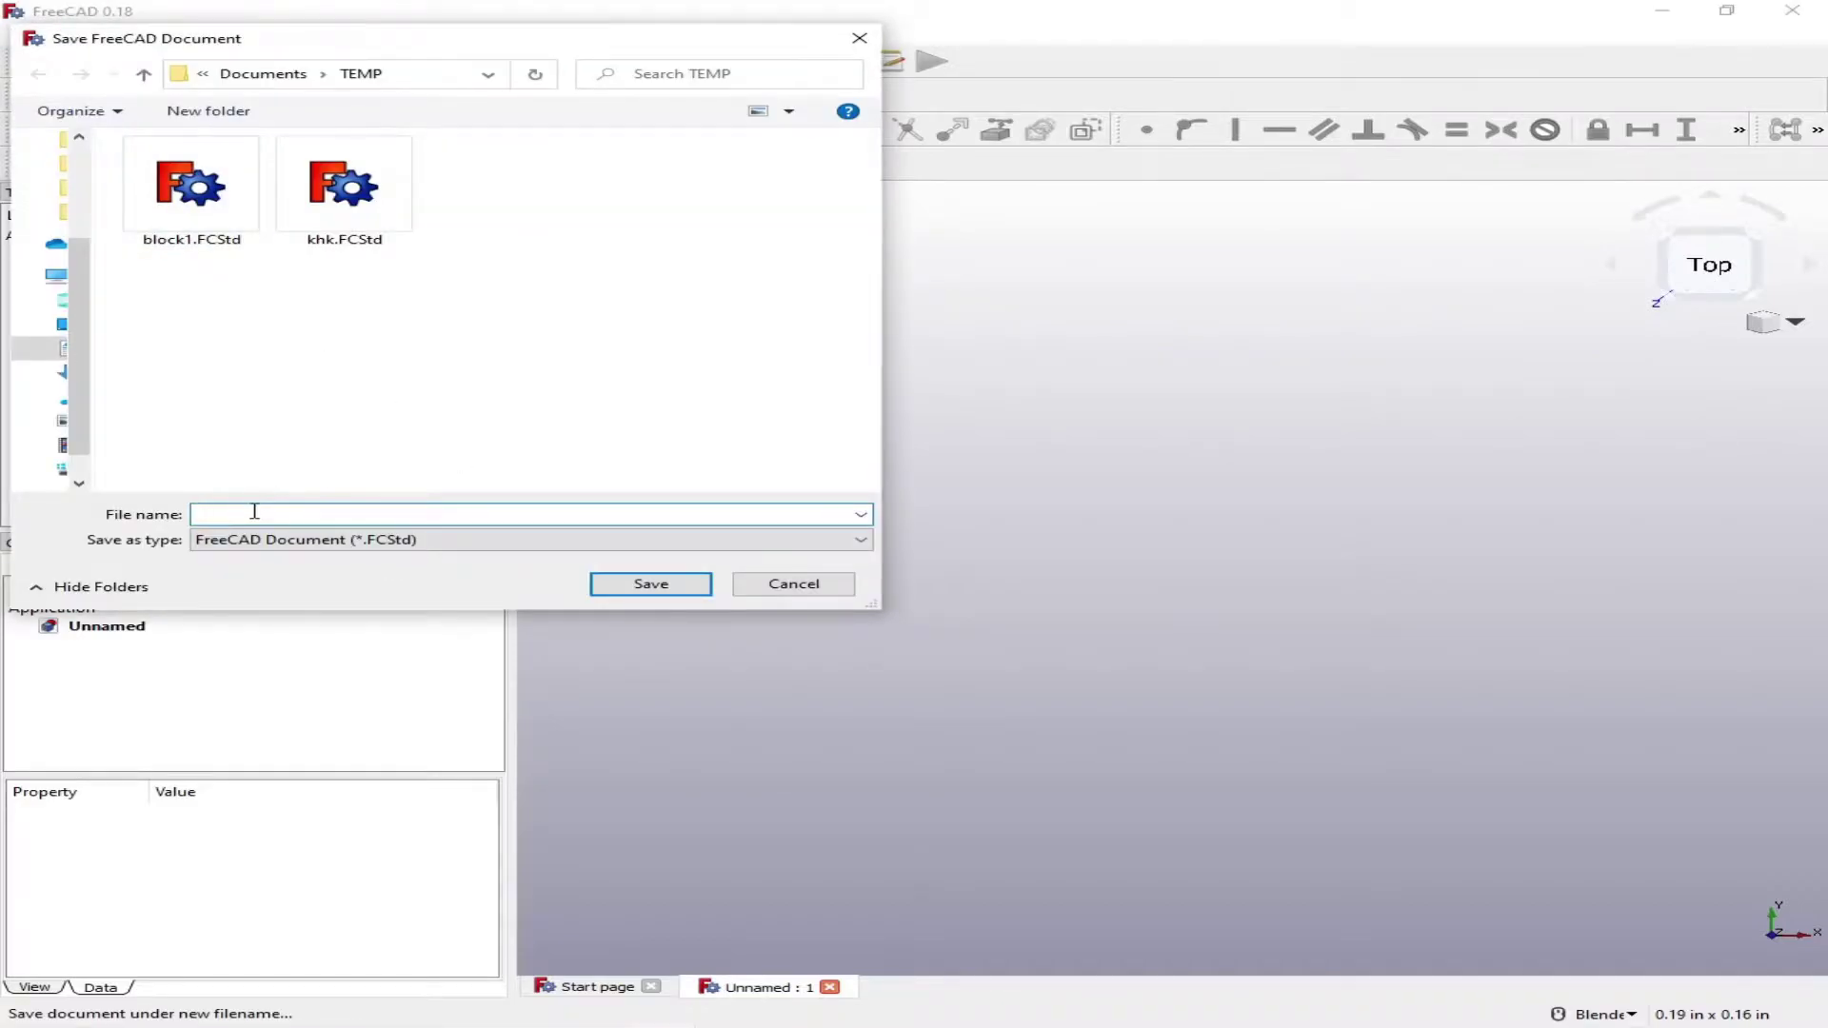
text(block)
key(Return)
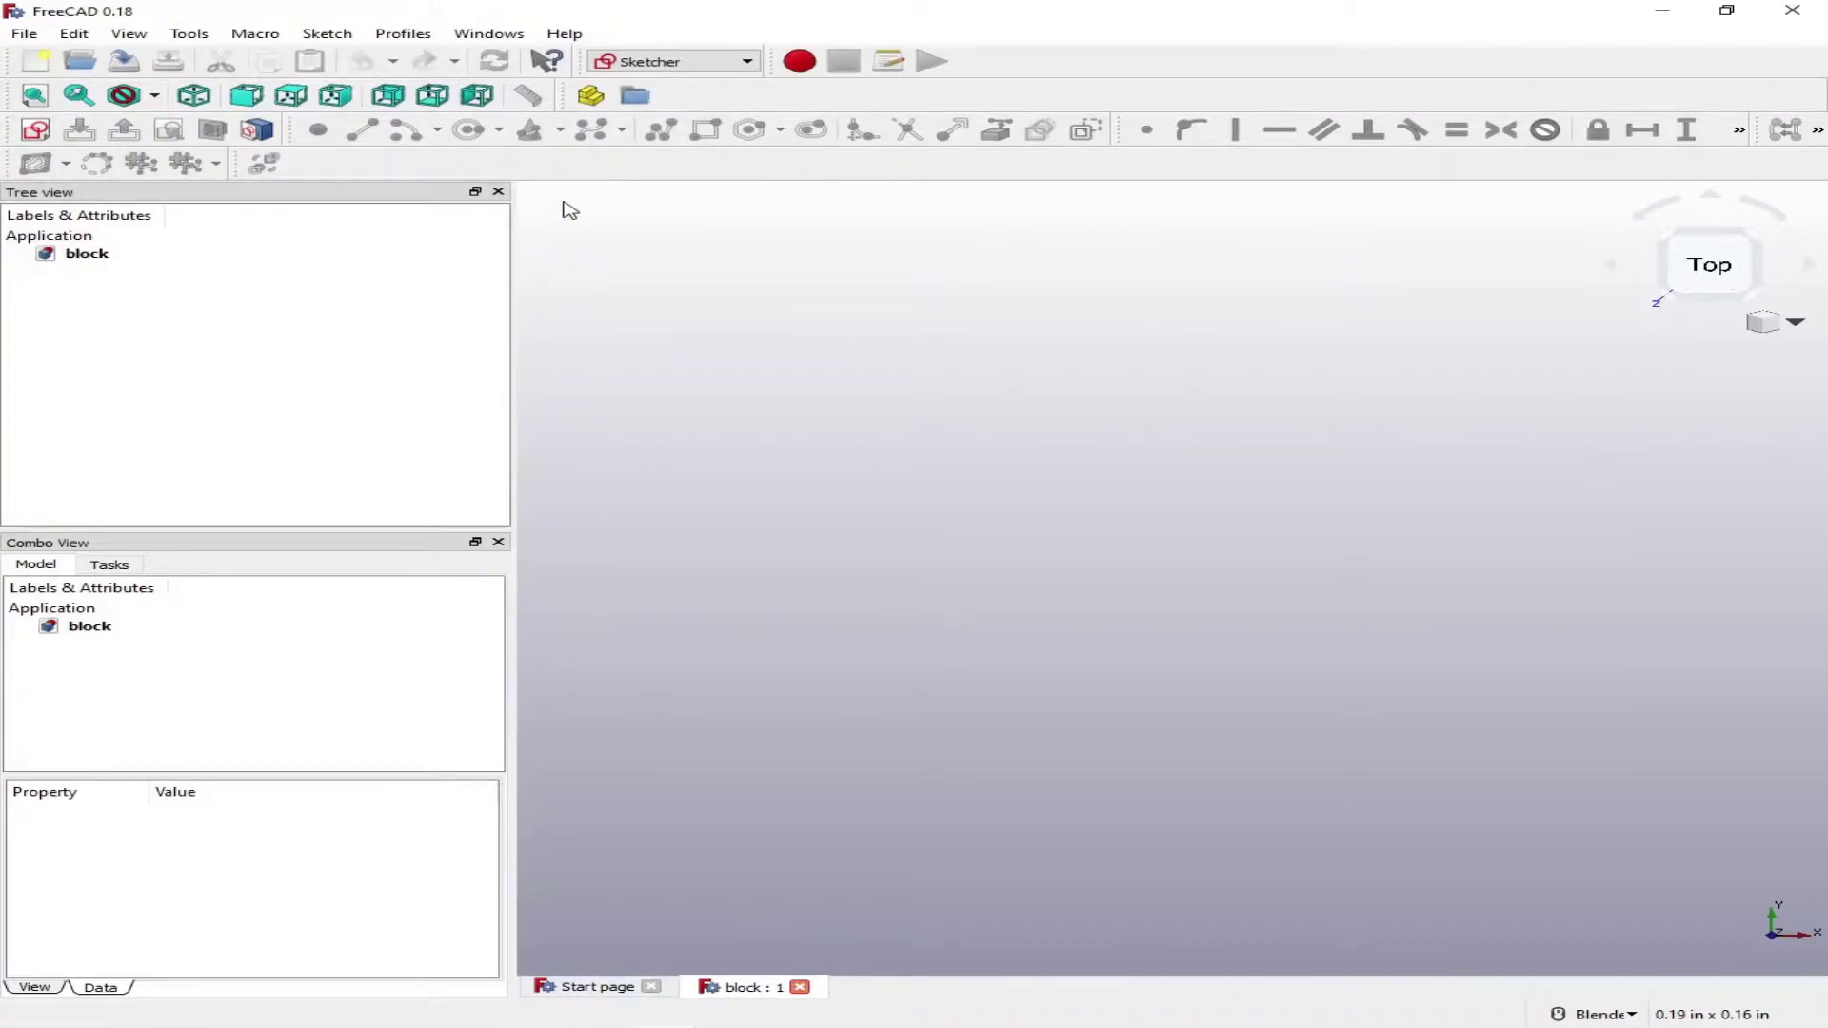
Switch to the Part workbench, then back to the Sketcher workbench.
click(747, 61)
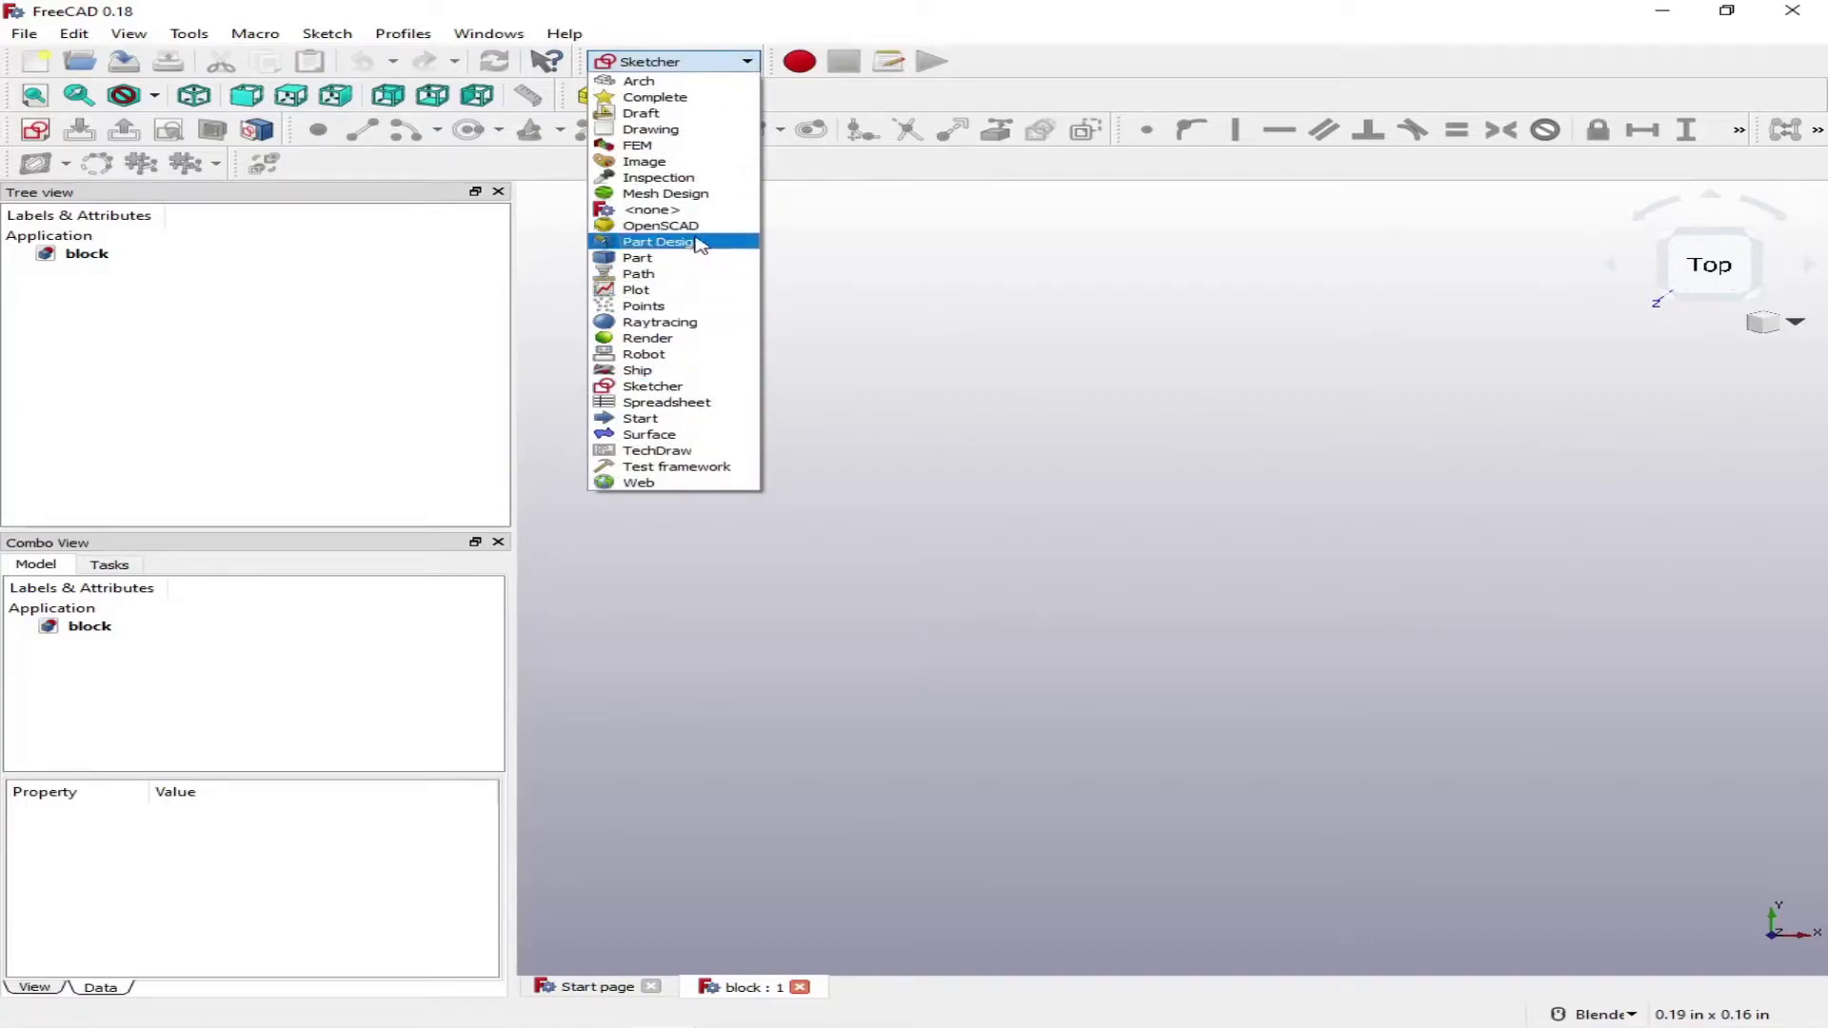
click(682, 259)
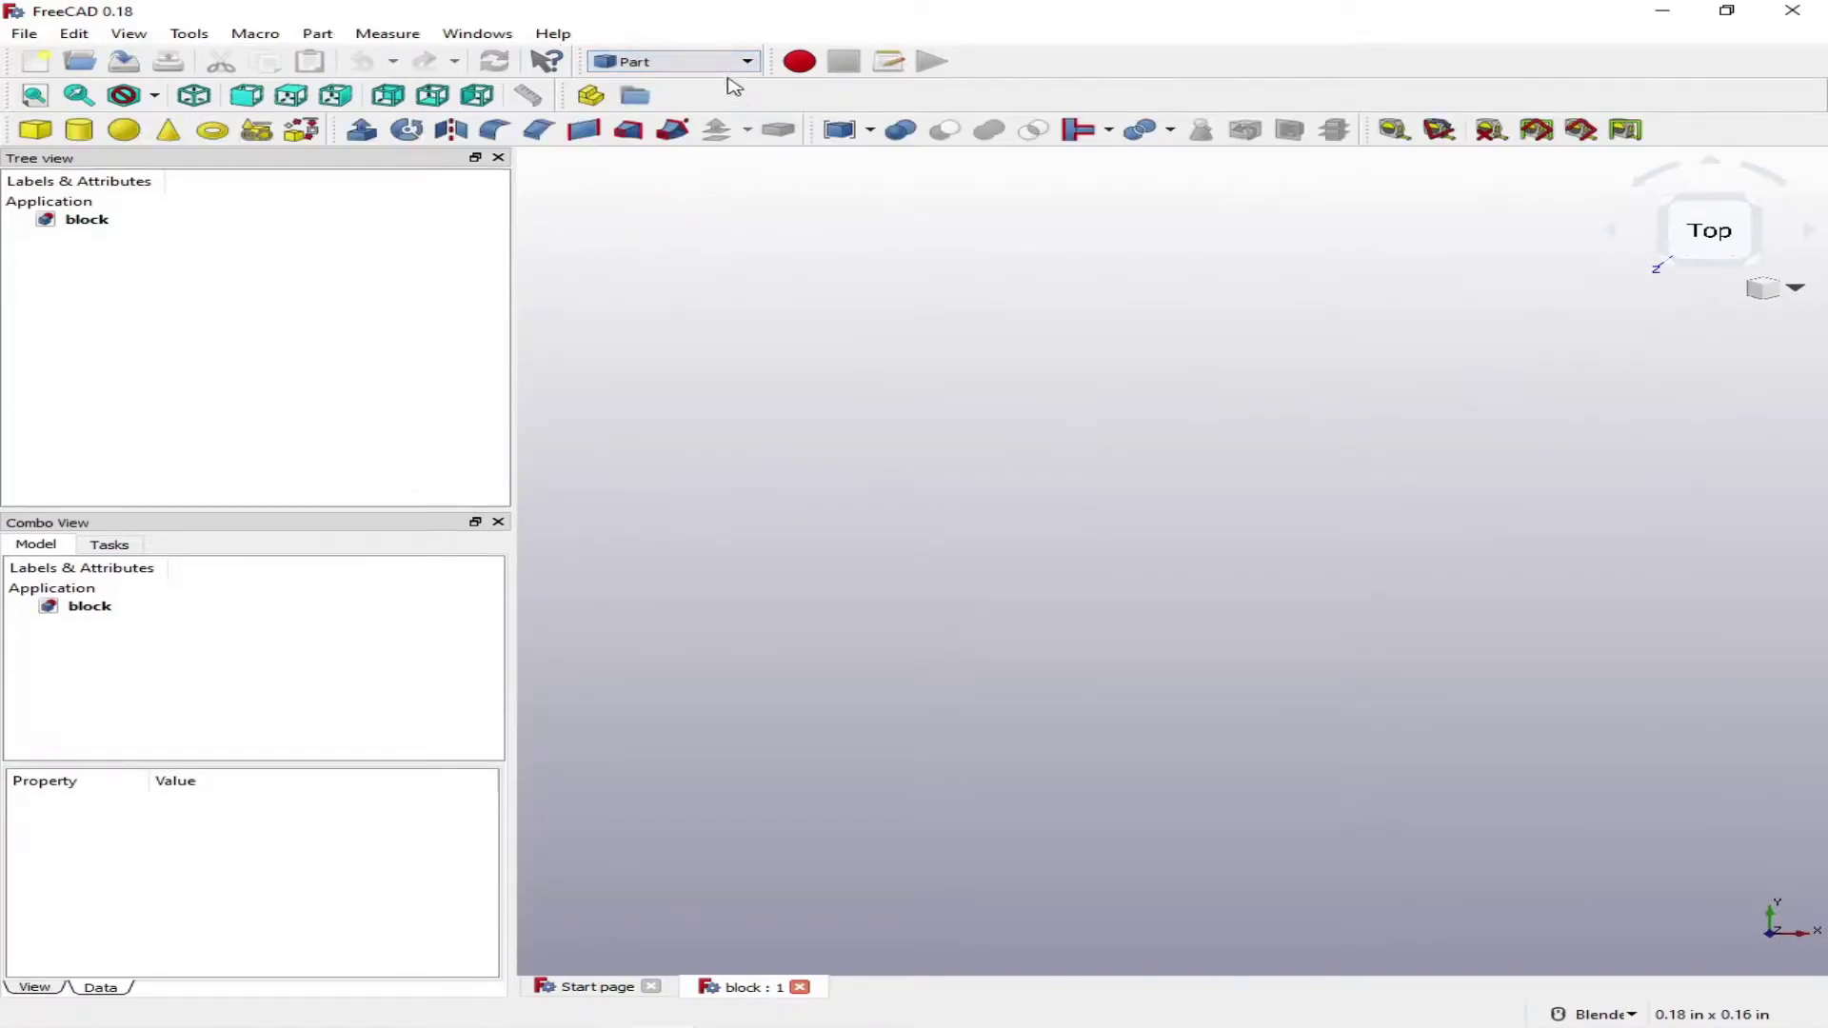
click(749, 62)
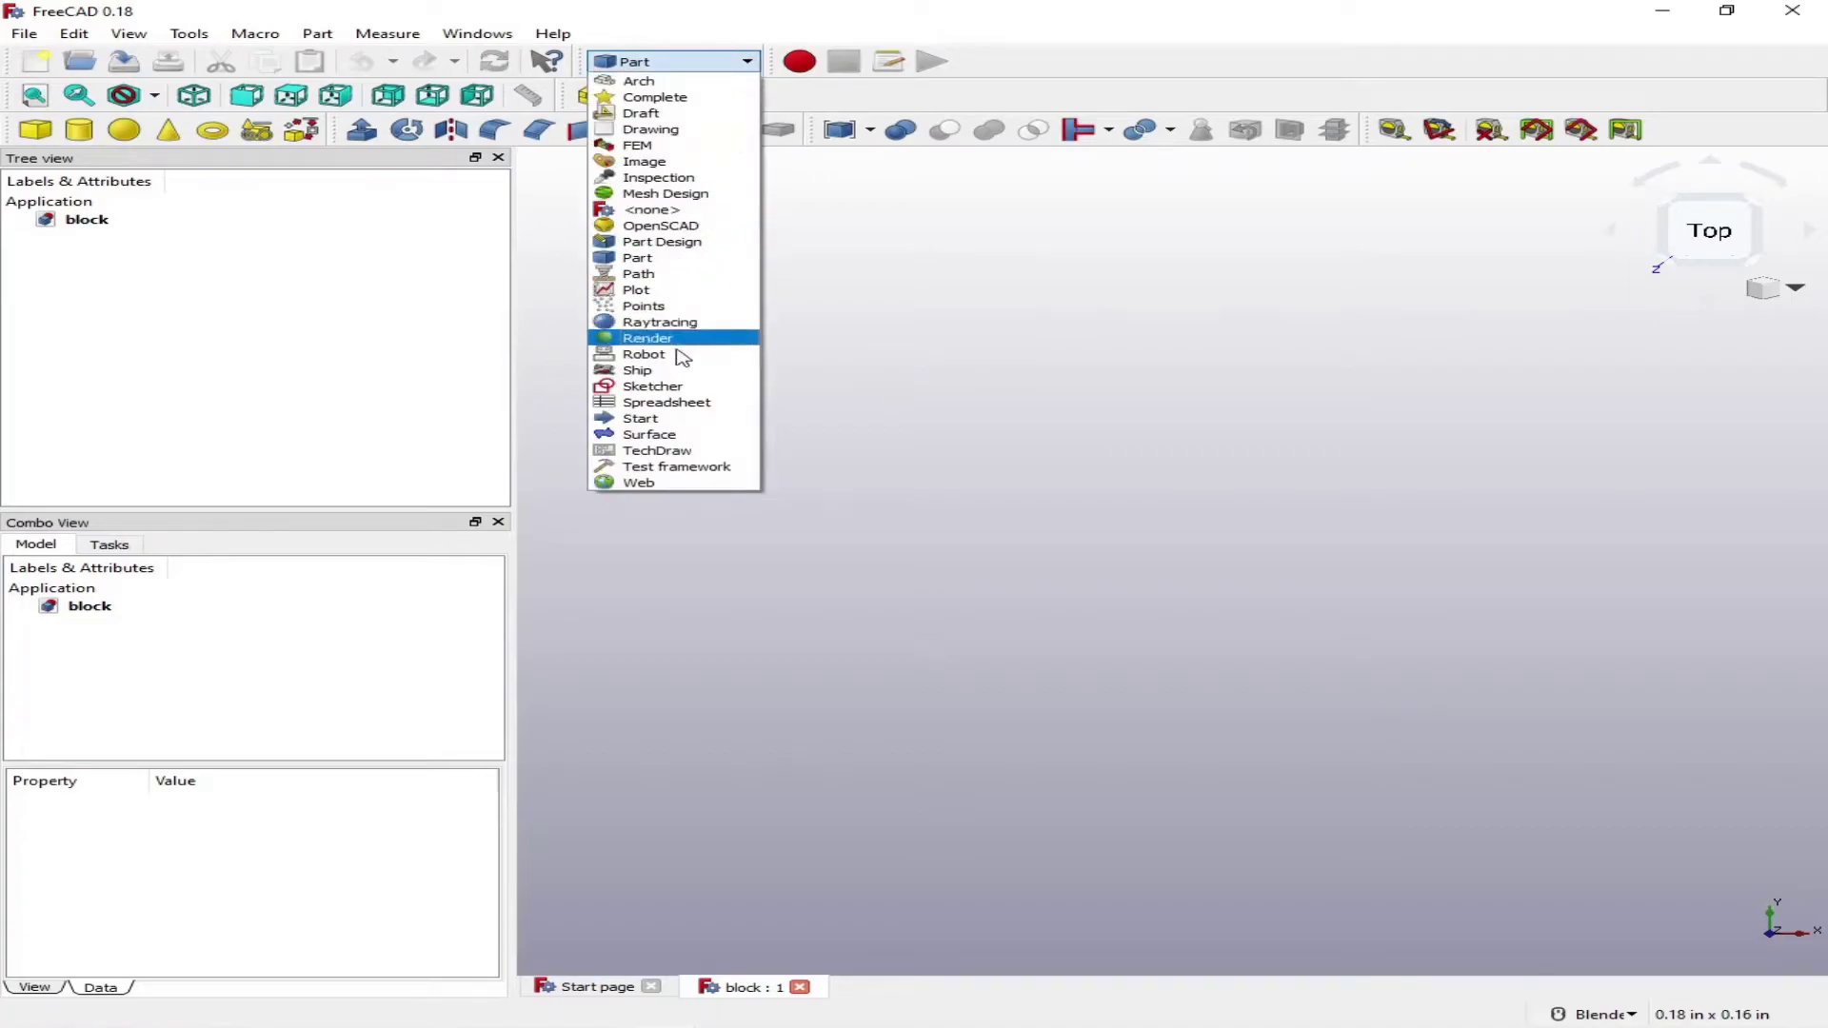
click(665, 384)
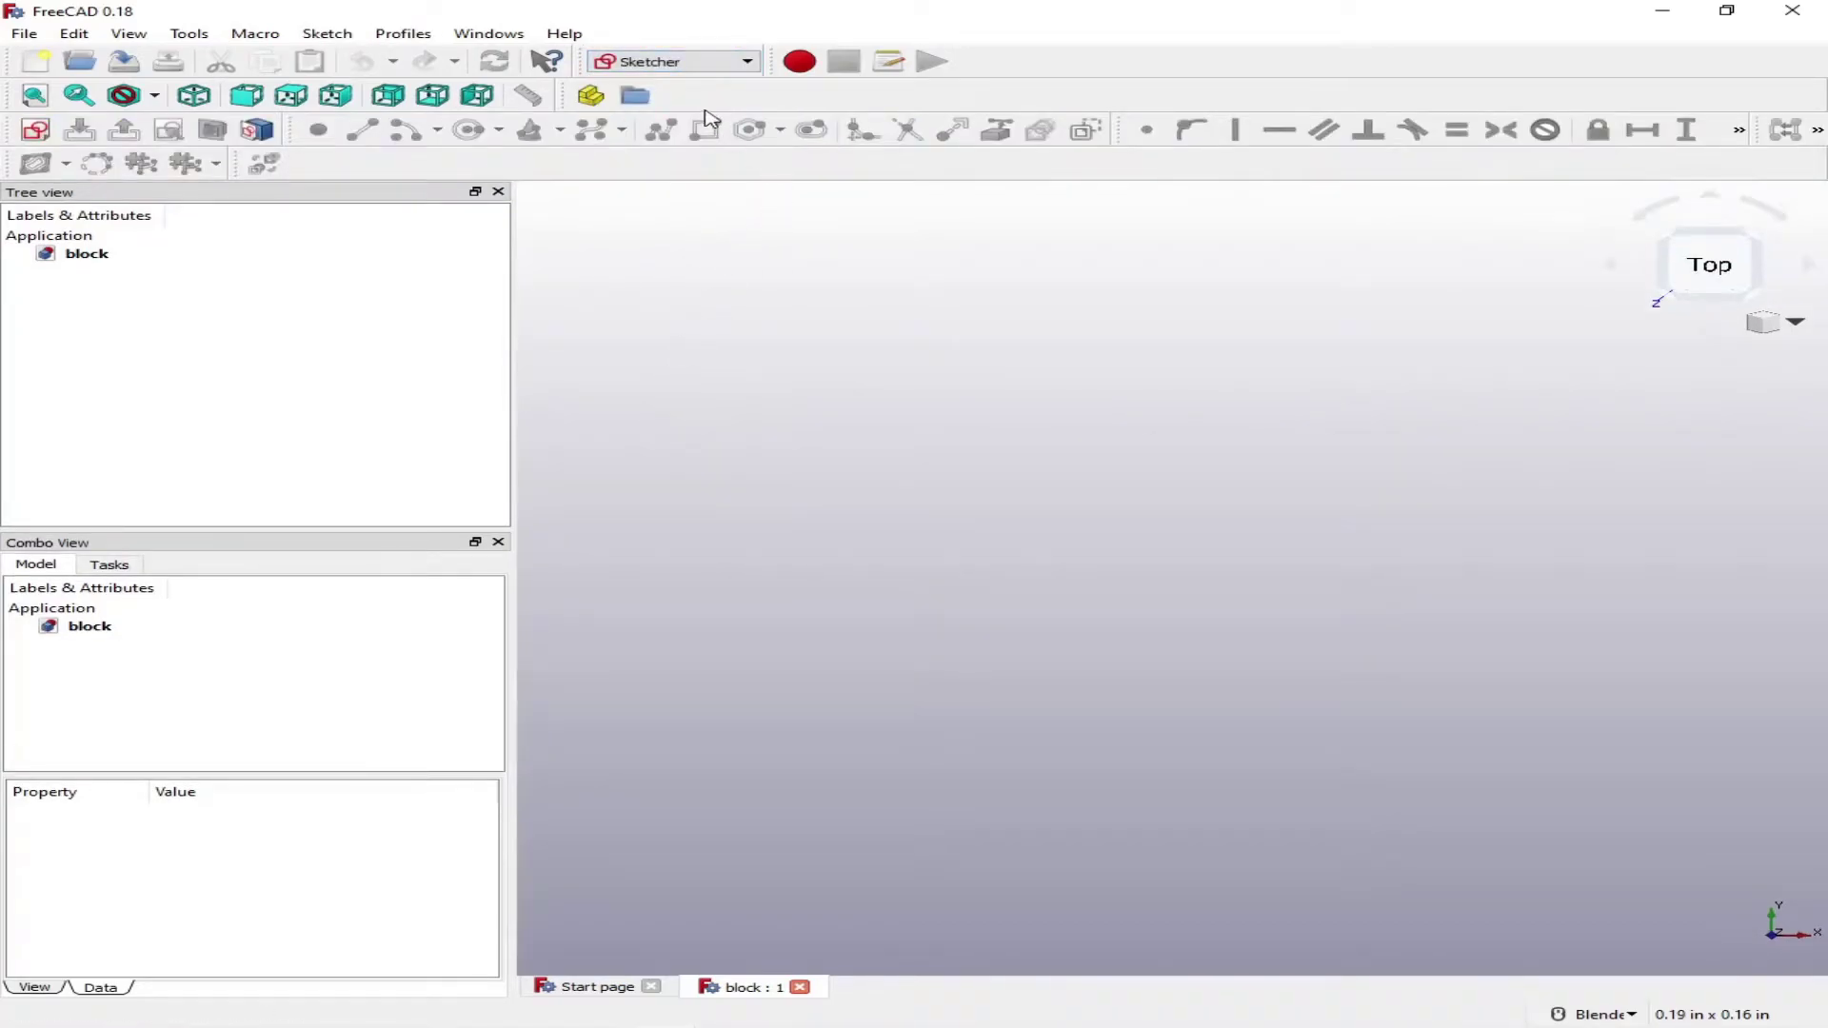
Create a new sketch on the XY-Plane and zoom into the empty sketch view.
click(37, 134)
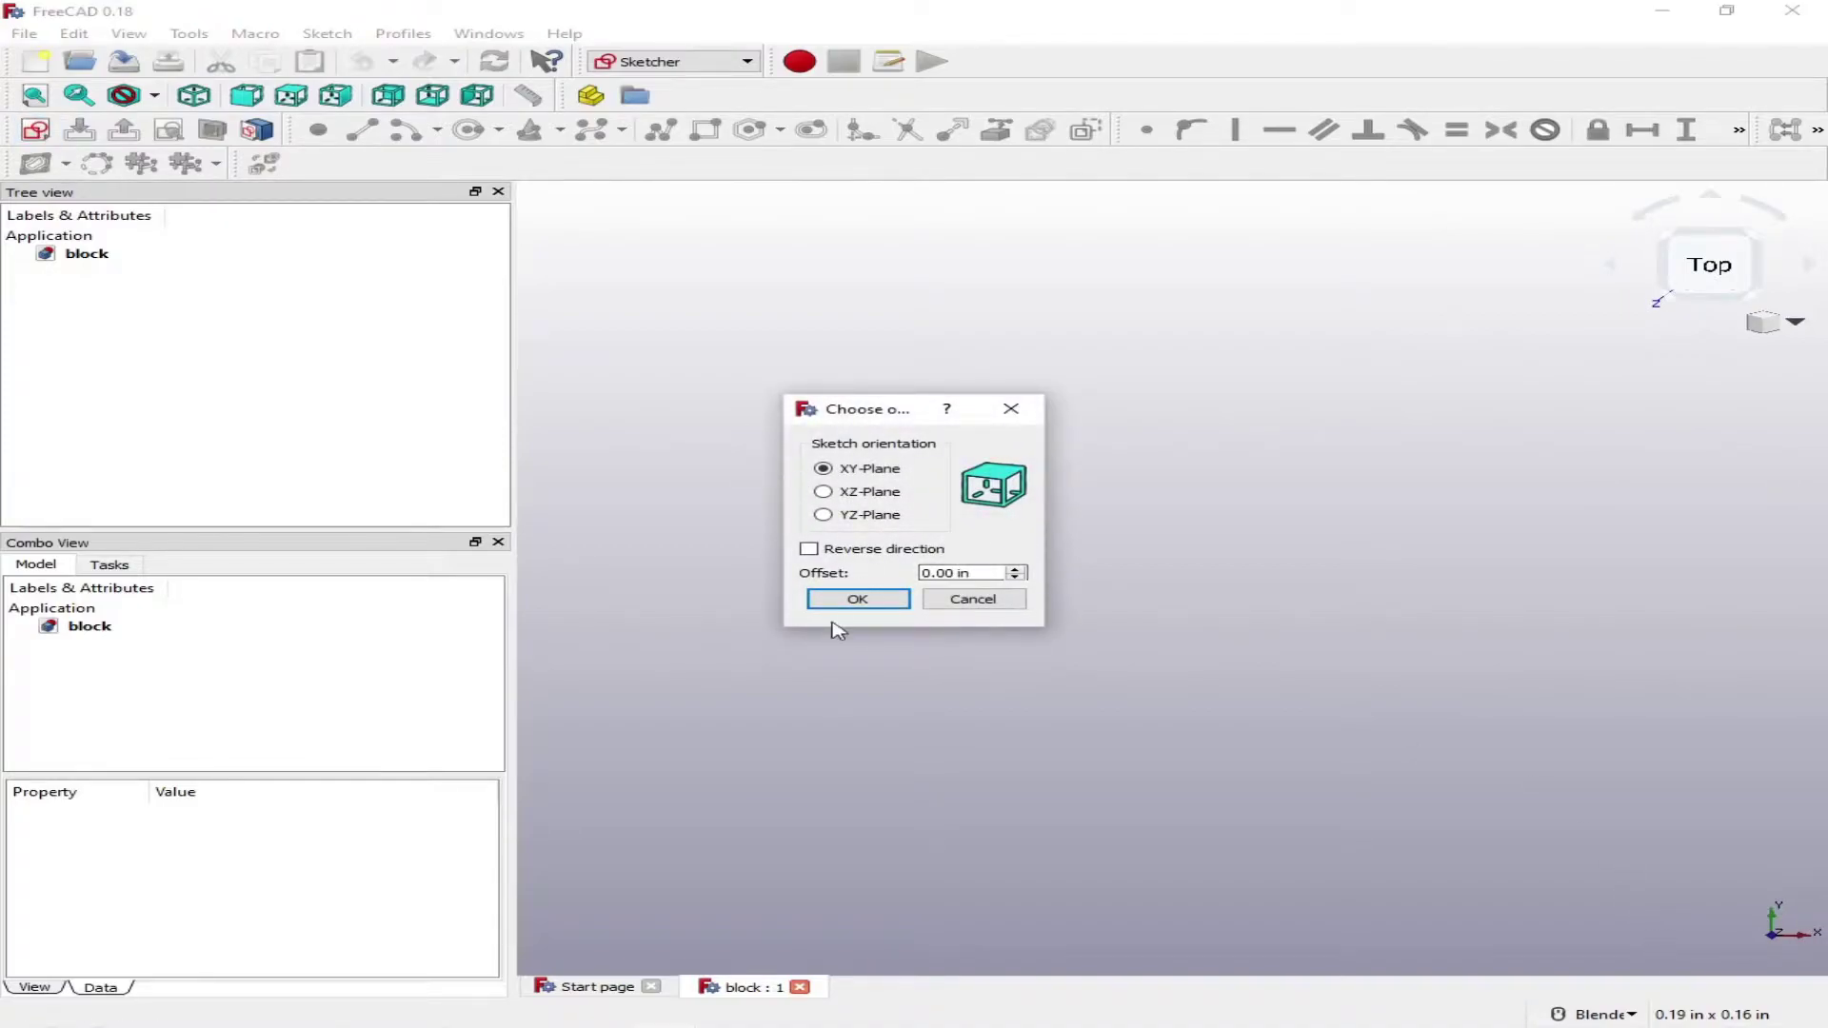
click(857, 601)
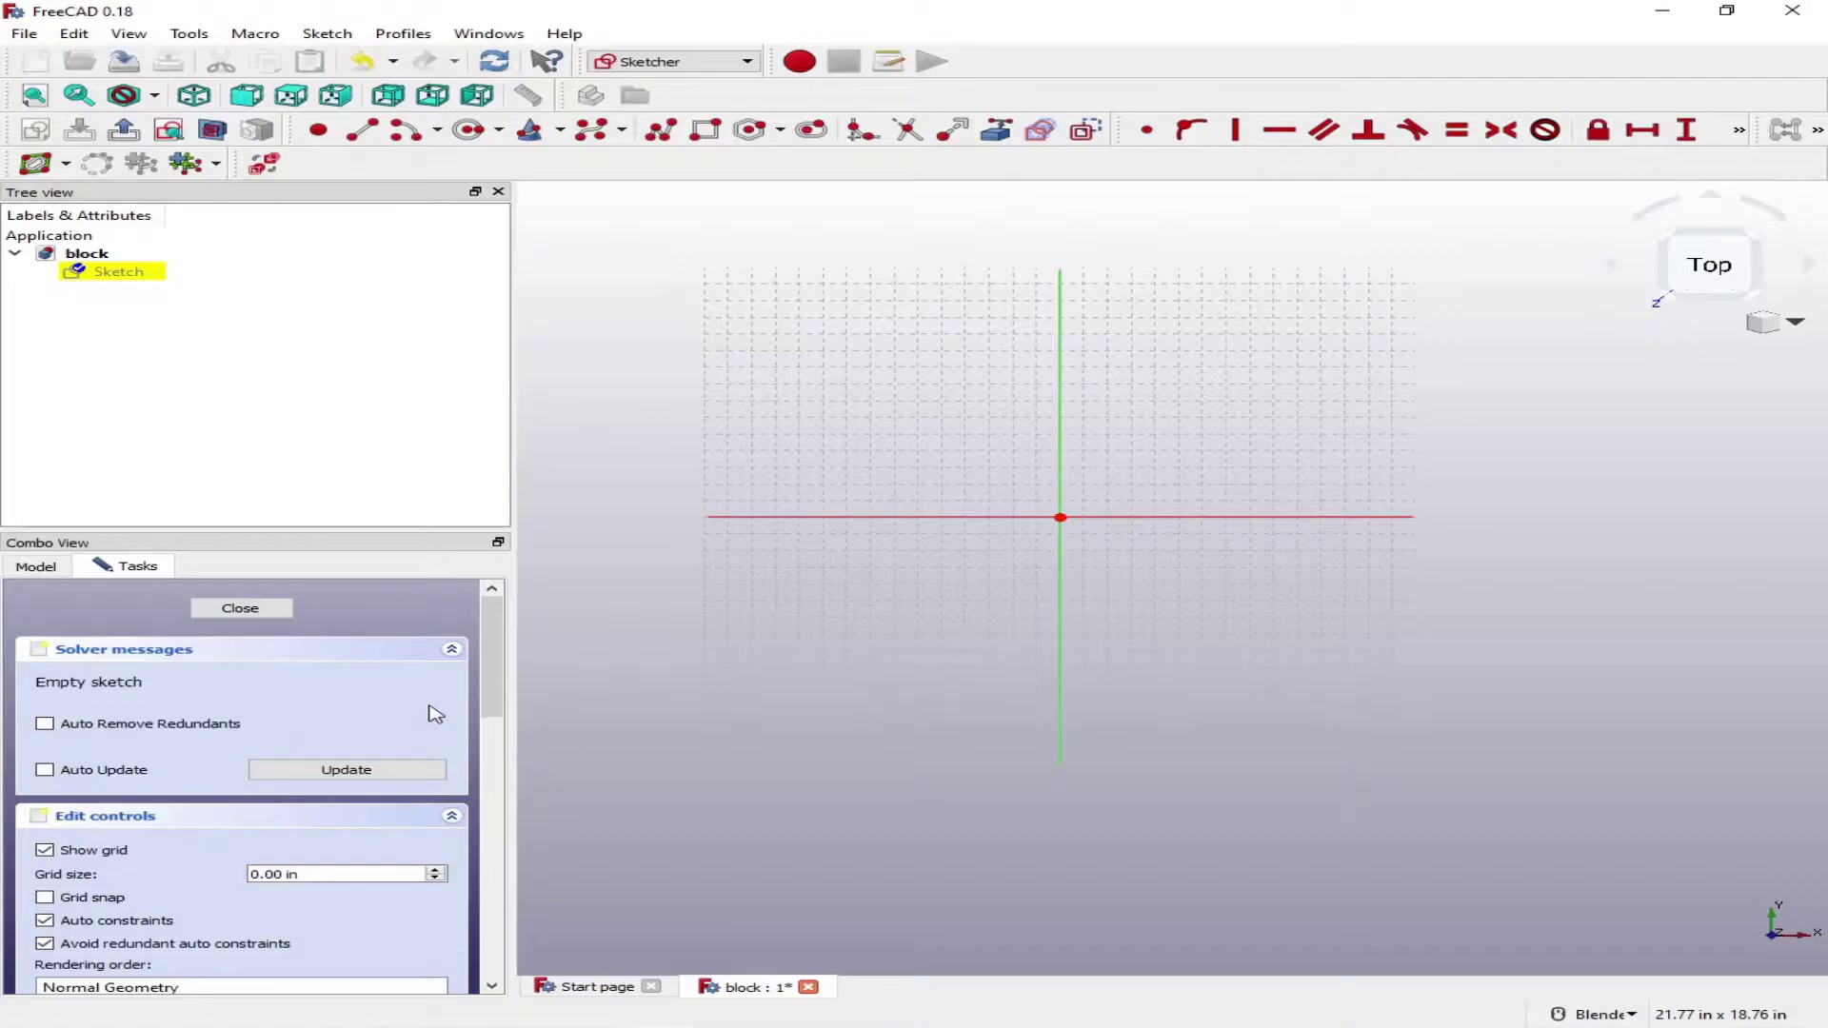
scroll(479, 723, down, 3)
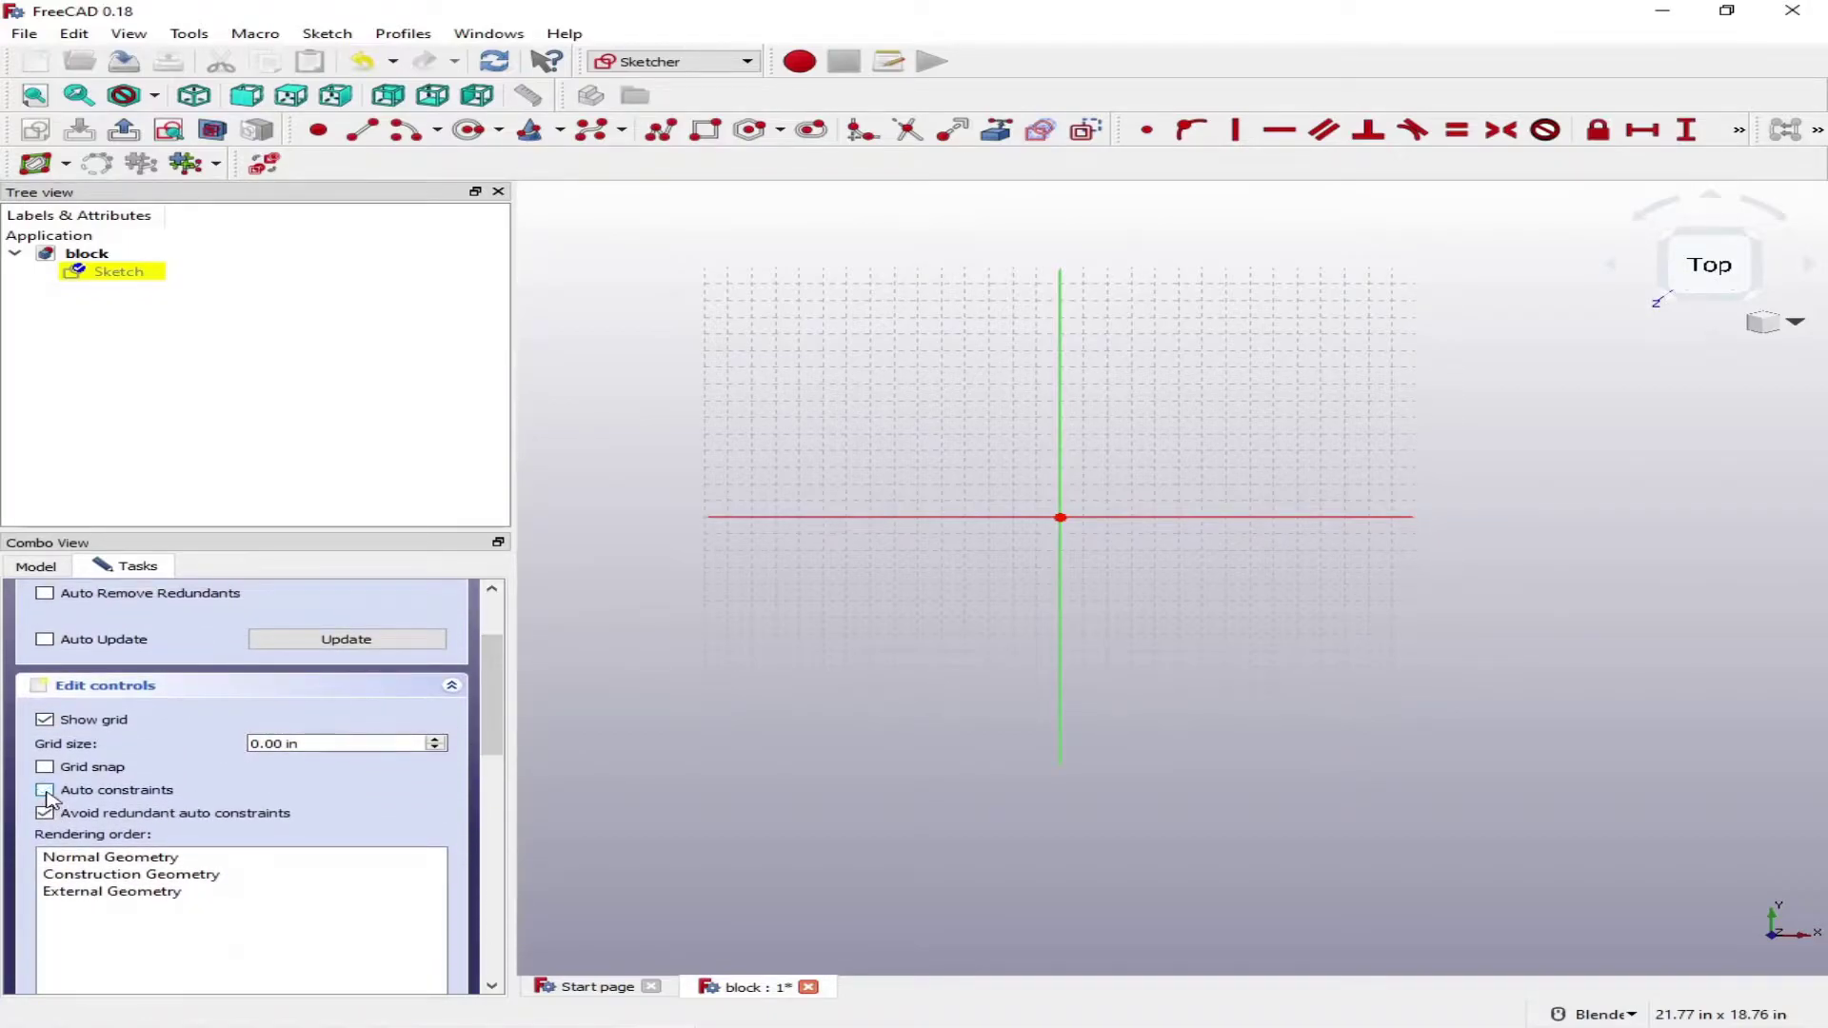
scroll(892, 395, up, 2)
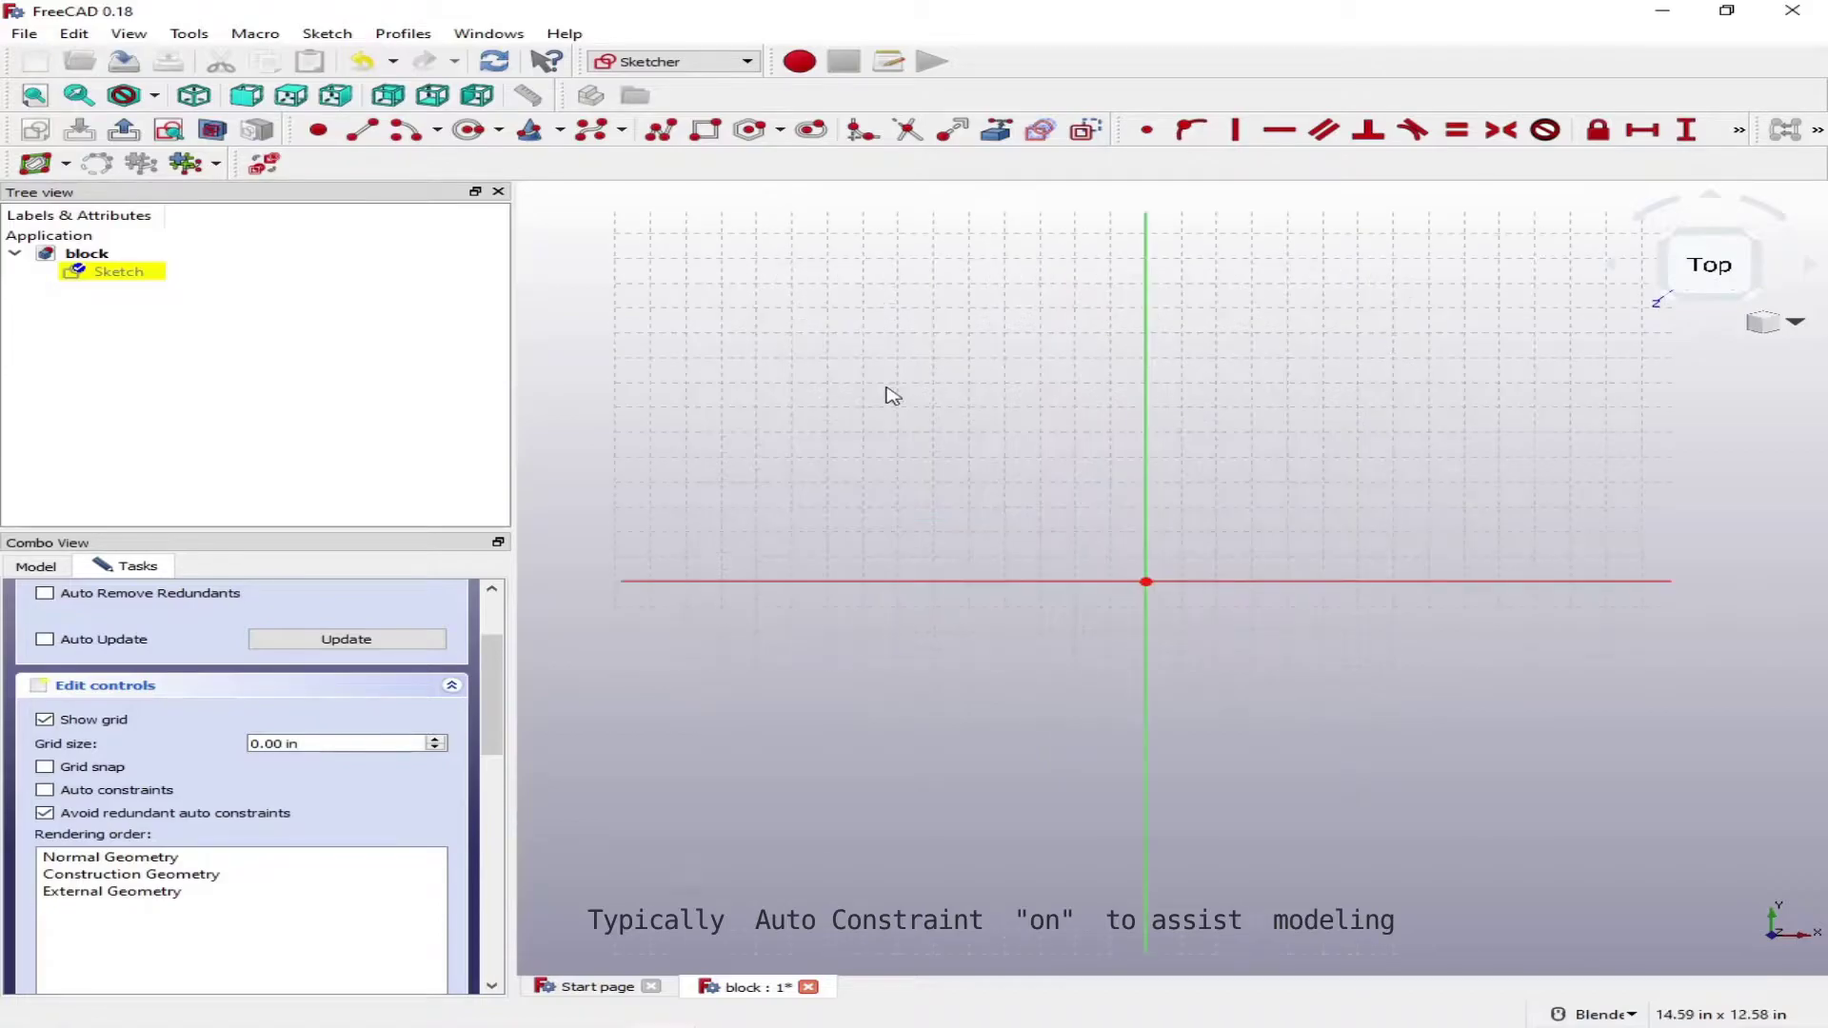
scroll(893, 395, up, 2)
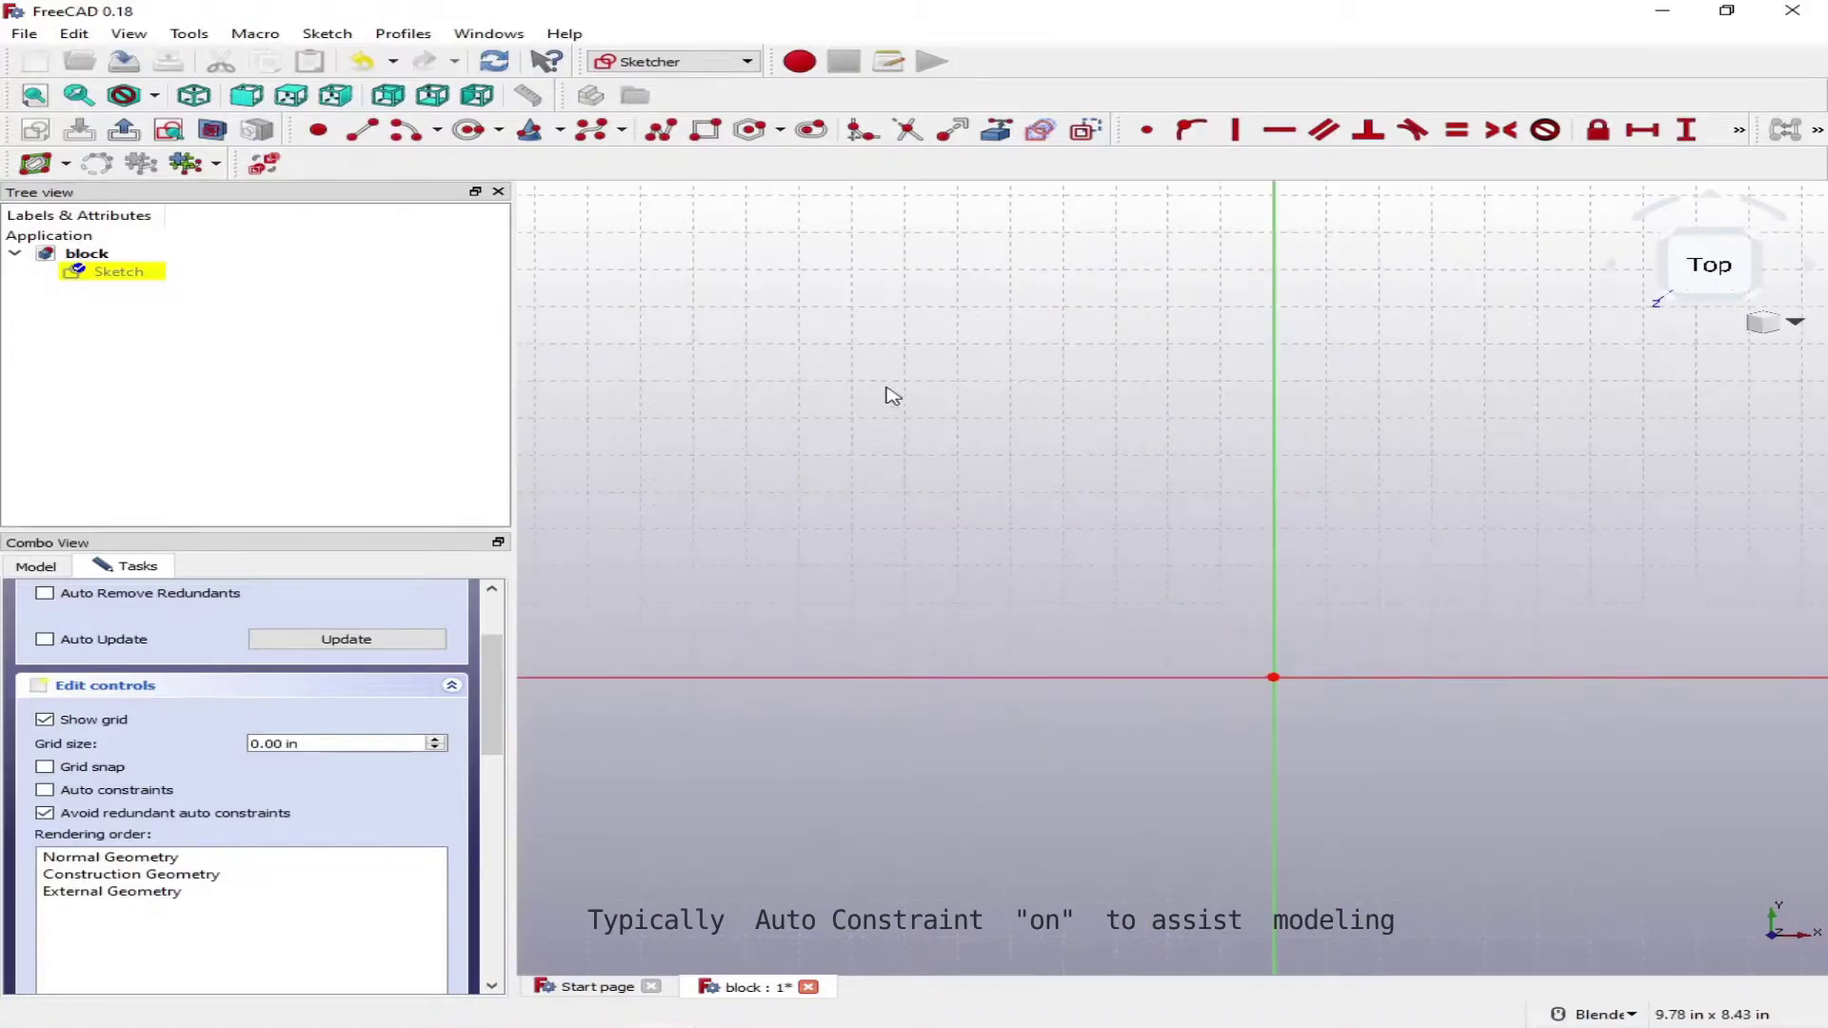
Draw the left edge as a single line crossing the horizontal axis.
click(362, 130)
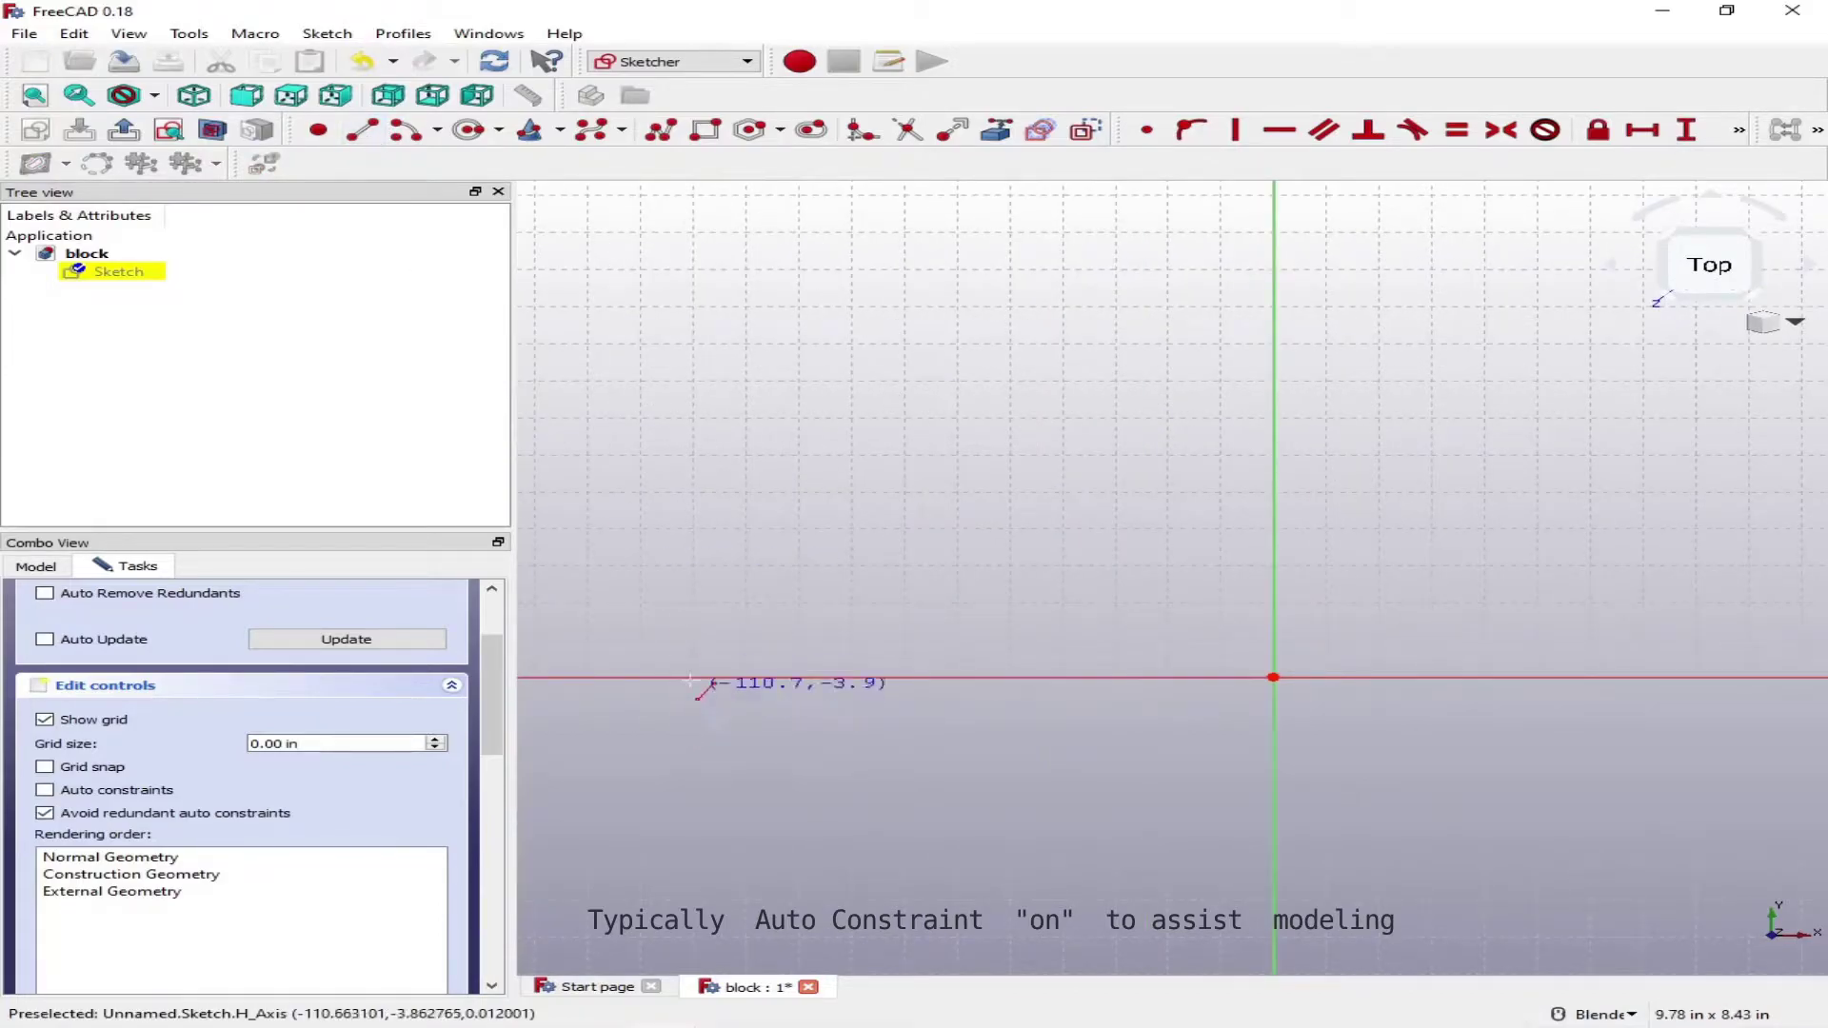
click(744, 742)
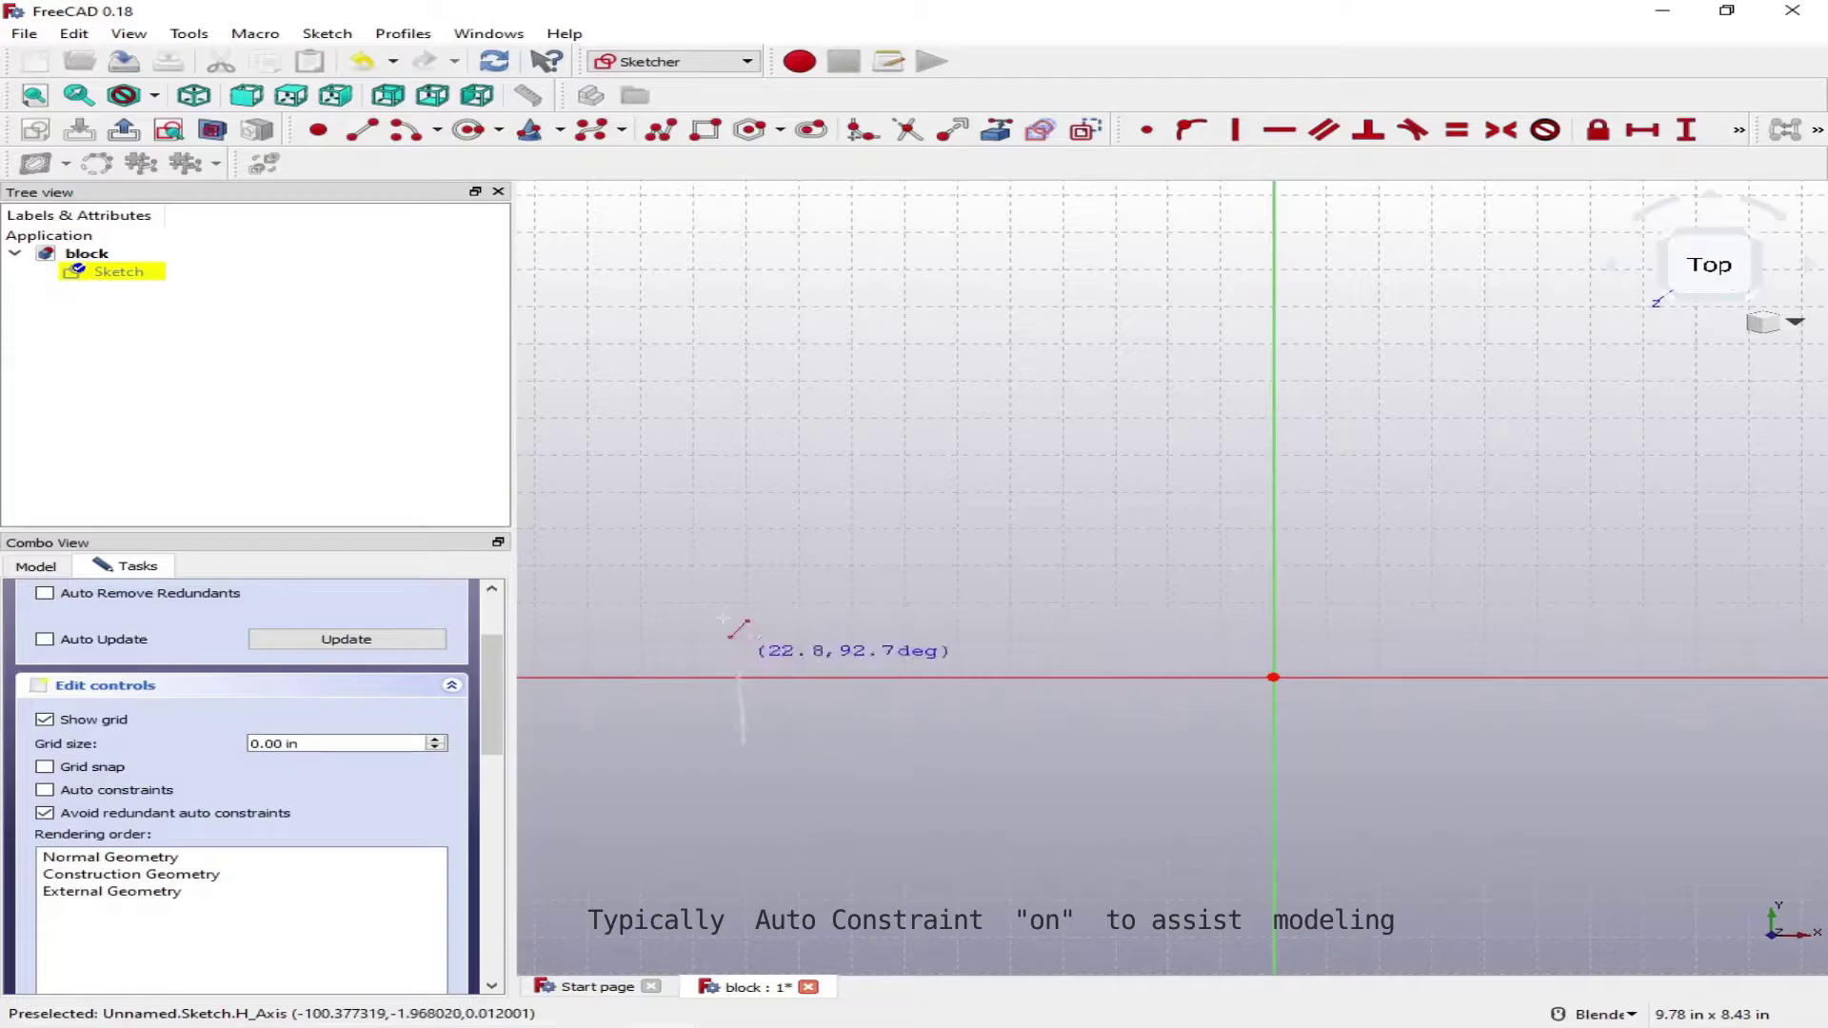
click(731, 549)
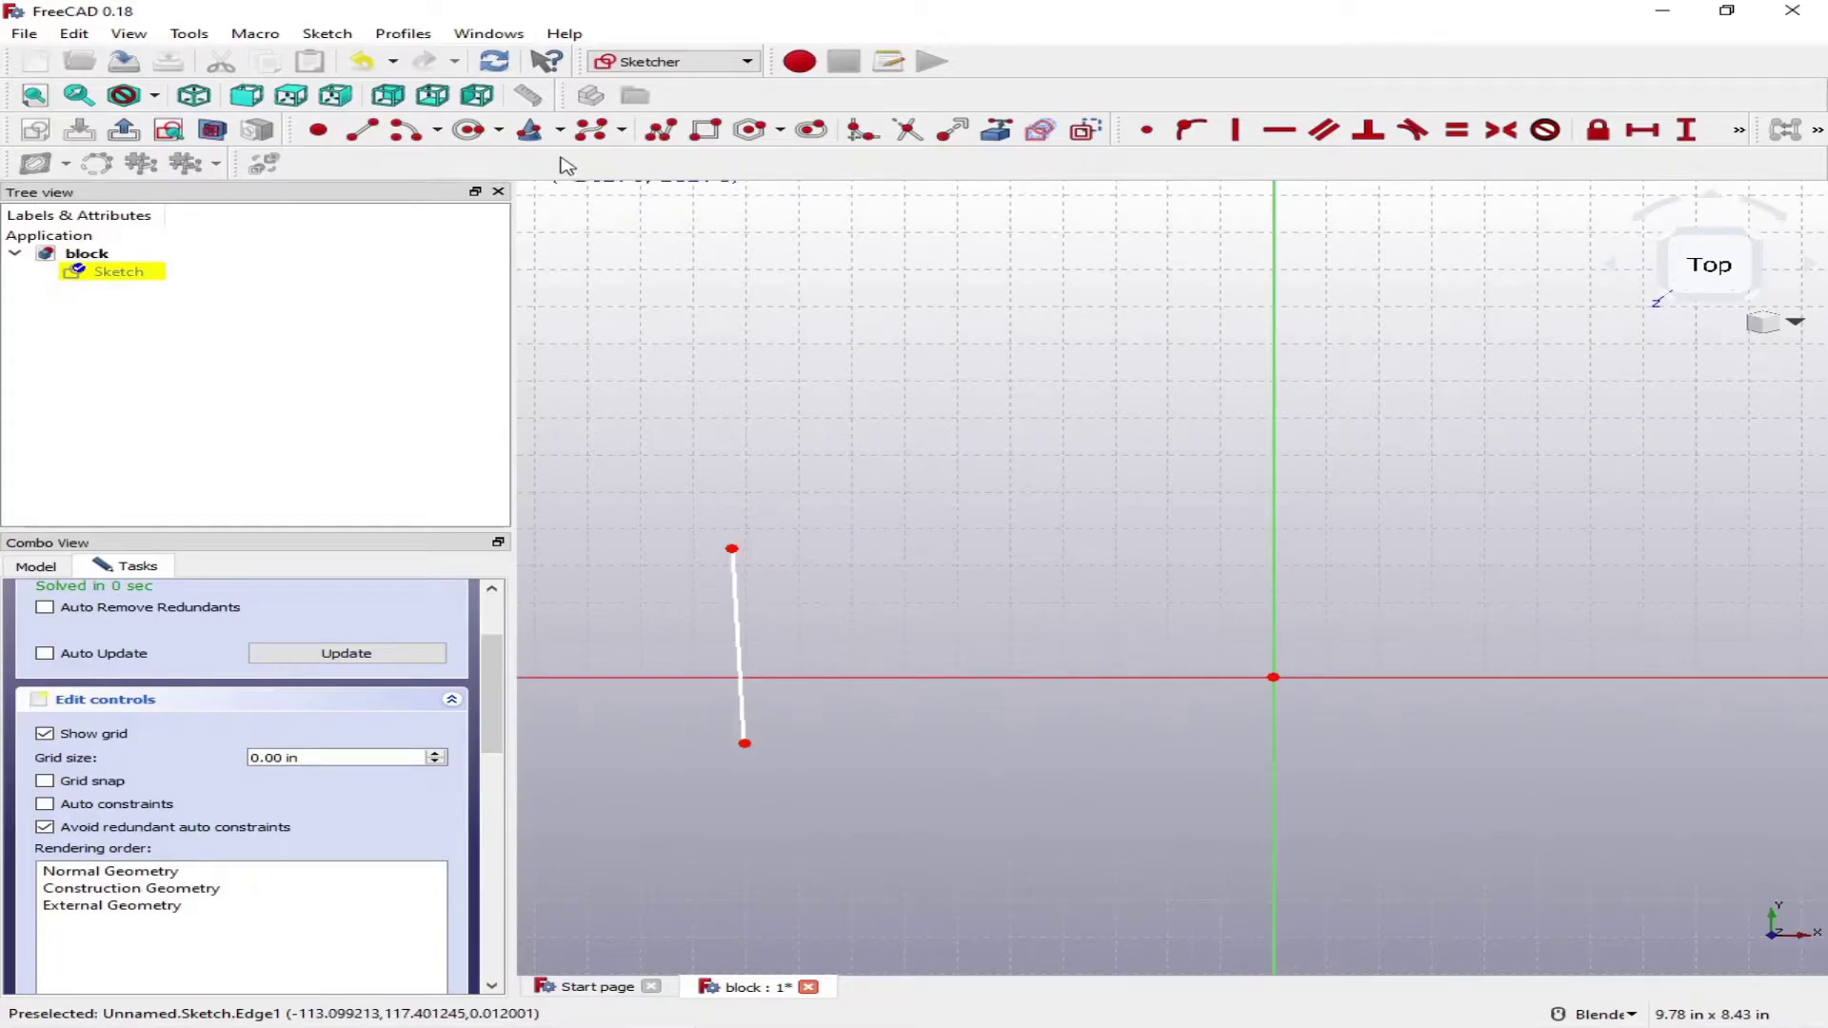
Draw the top, slanted chamfer, right and bottom edges as one connected polyline.
click(661, 129)
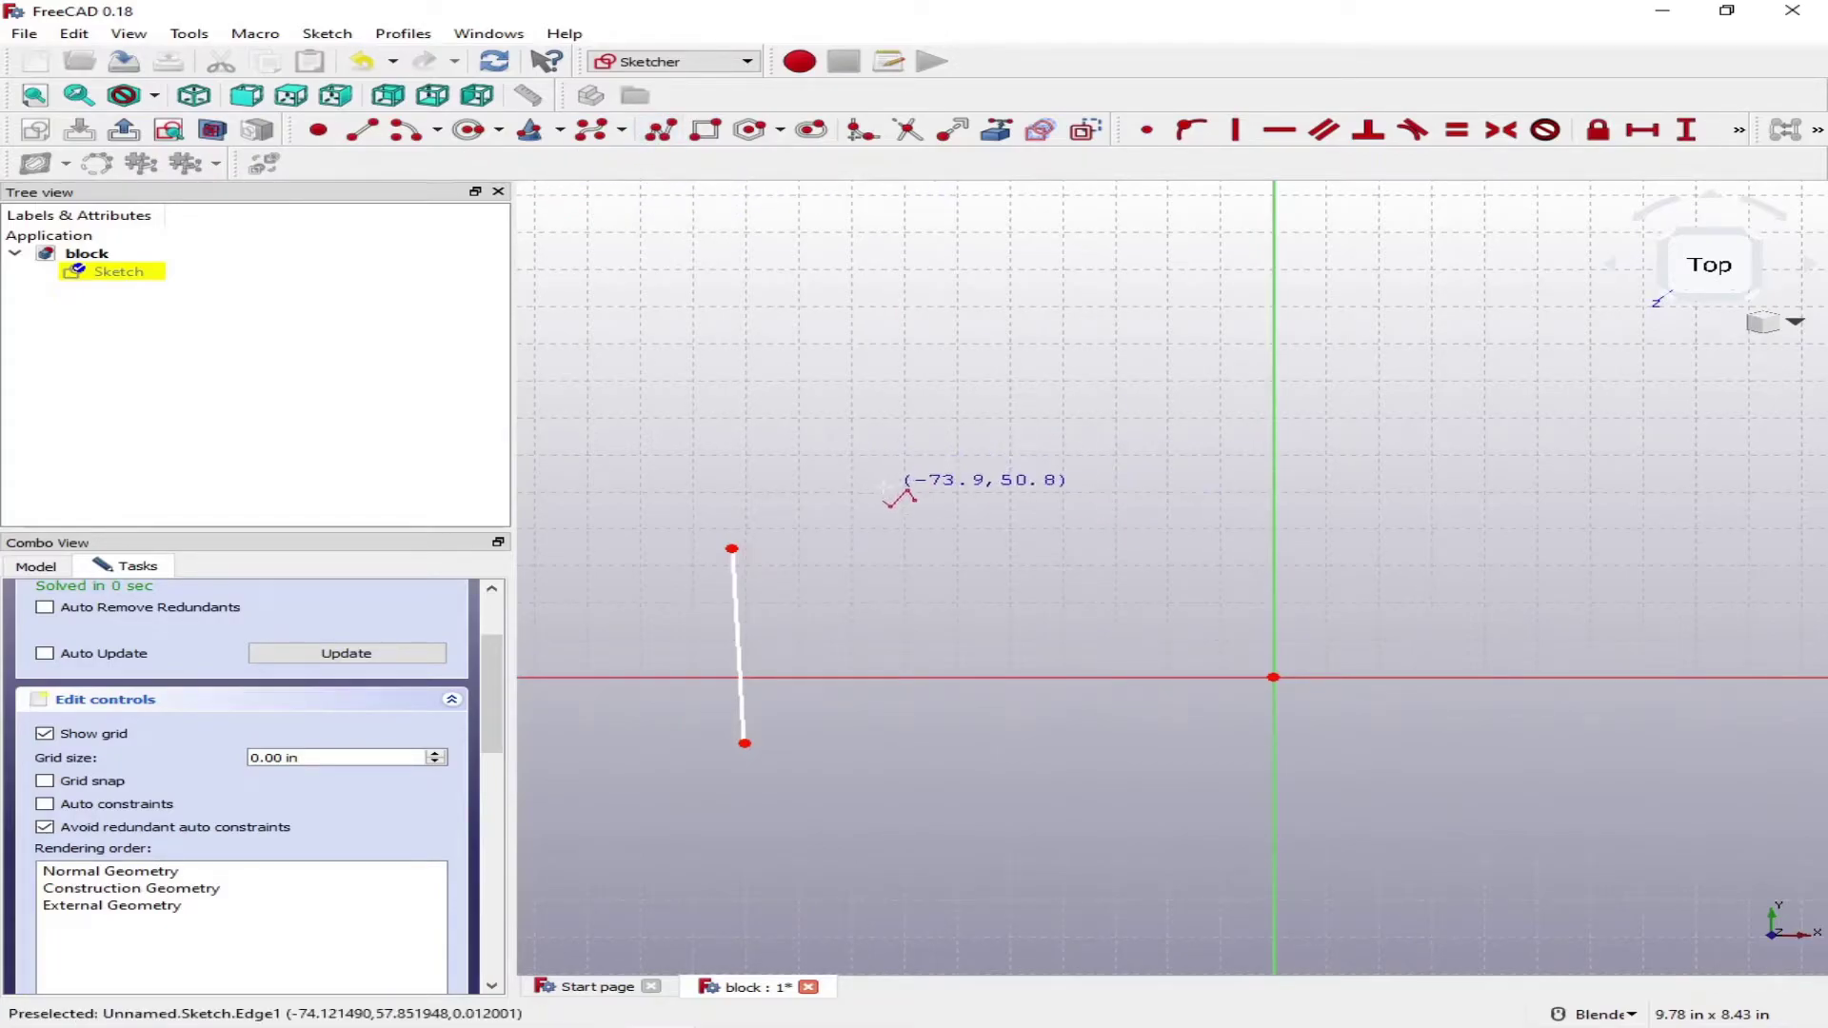
click(823, 502)
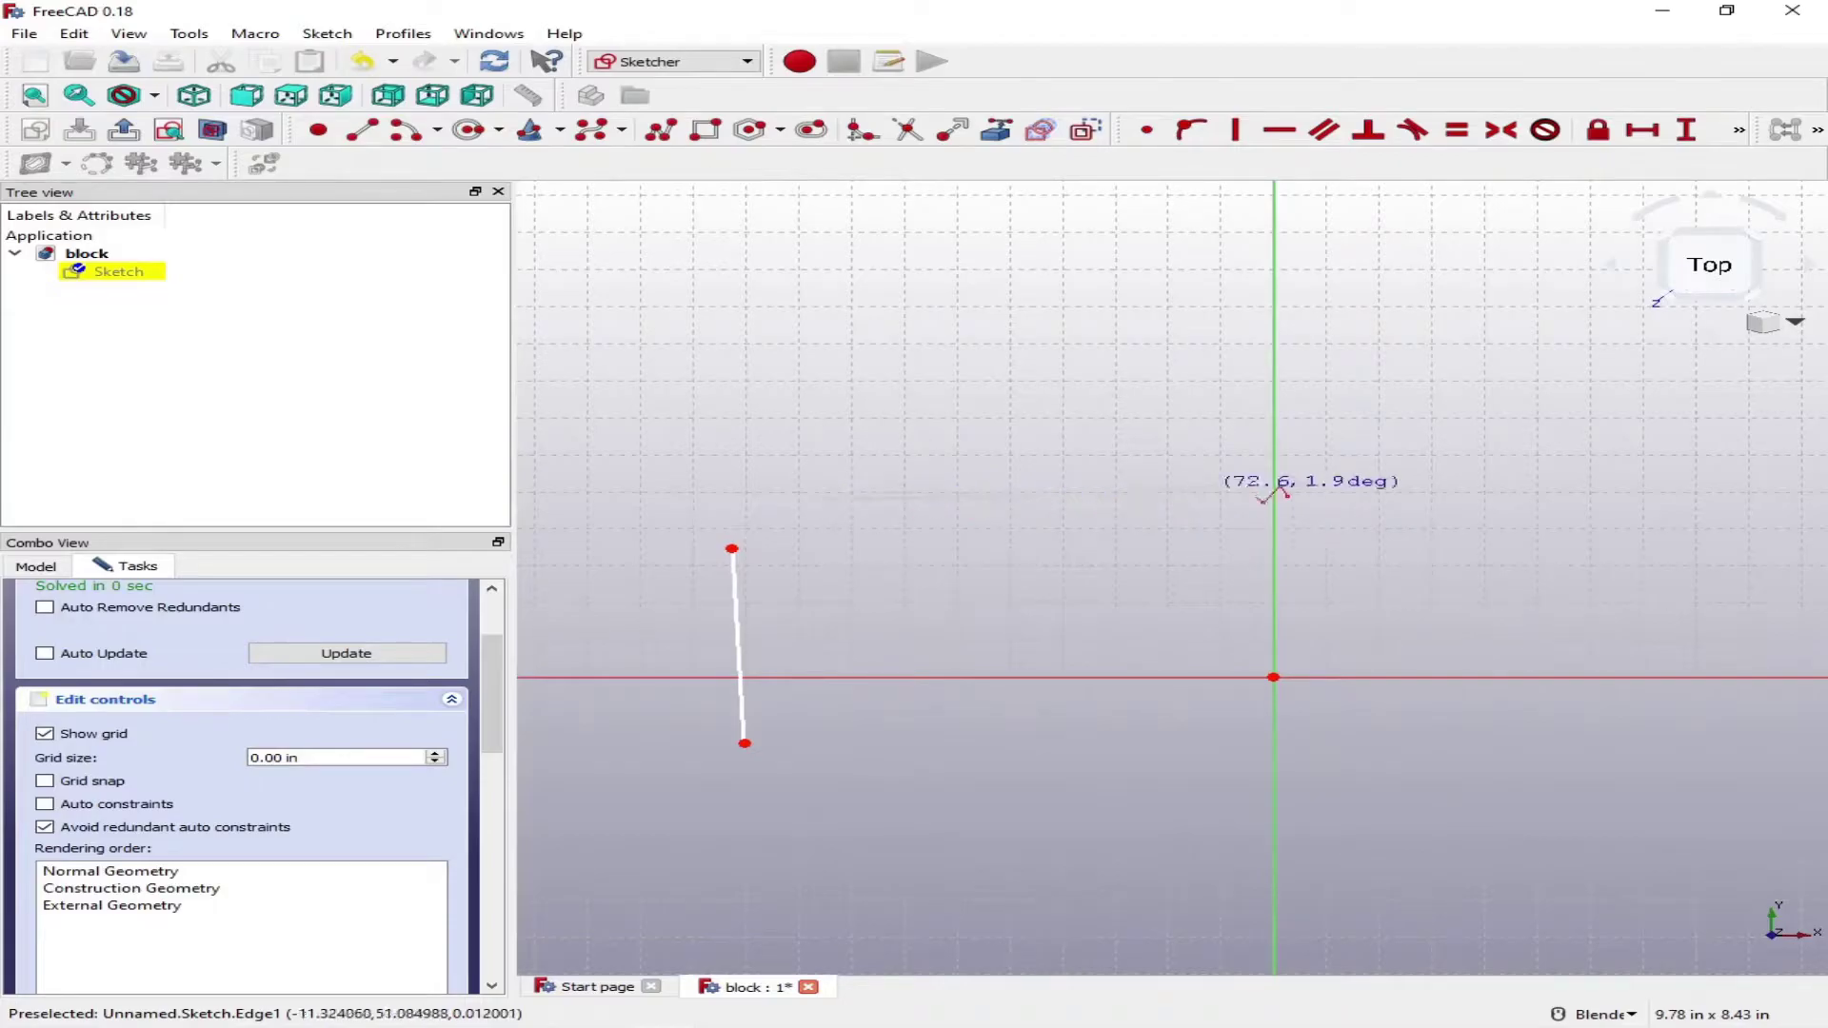
click(1341, 487)
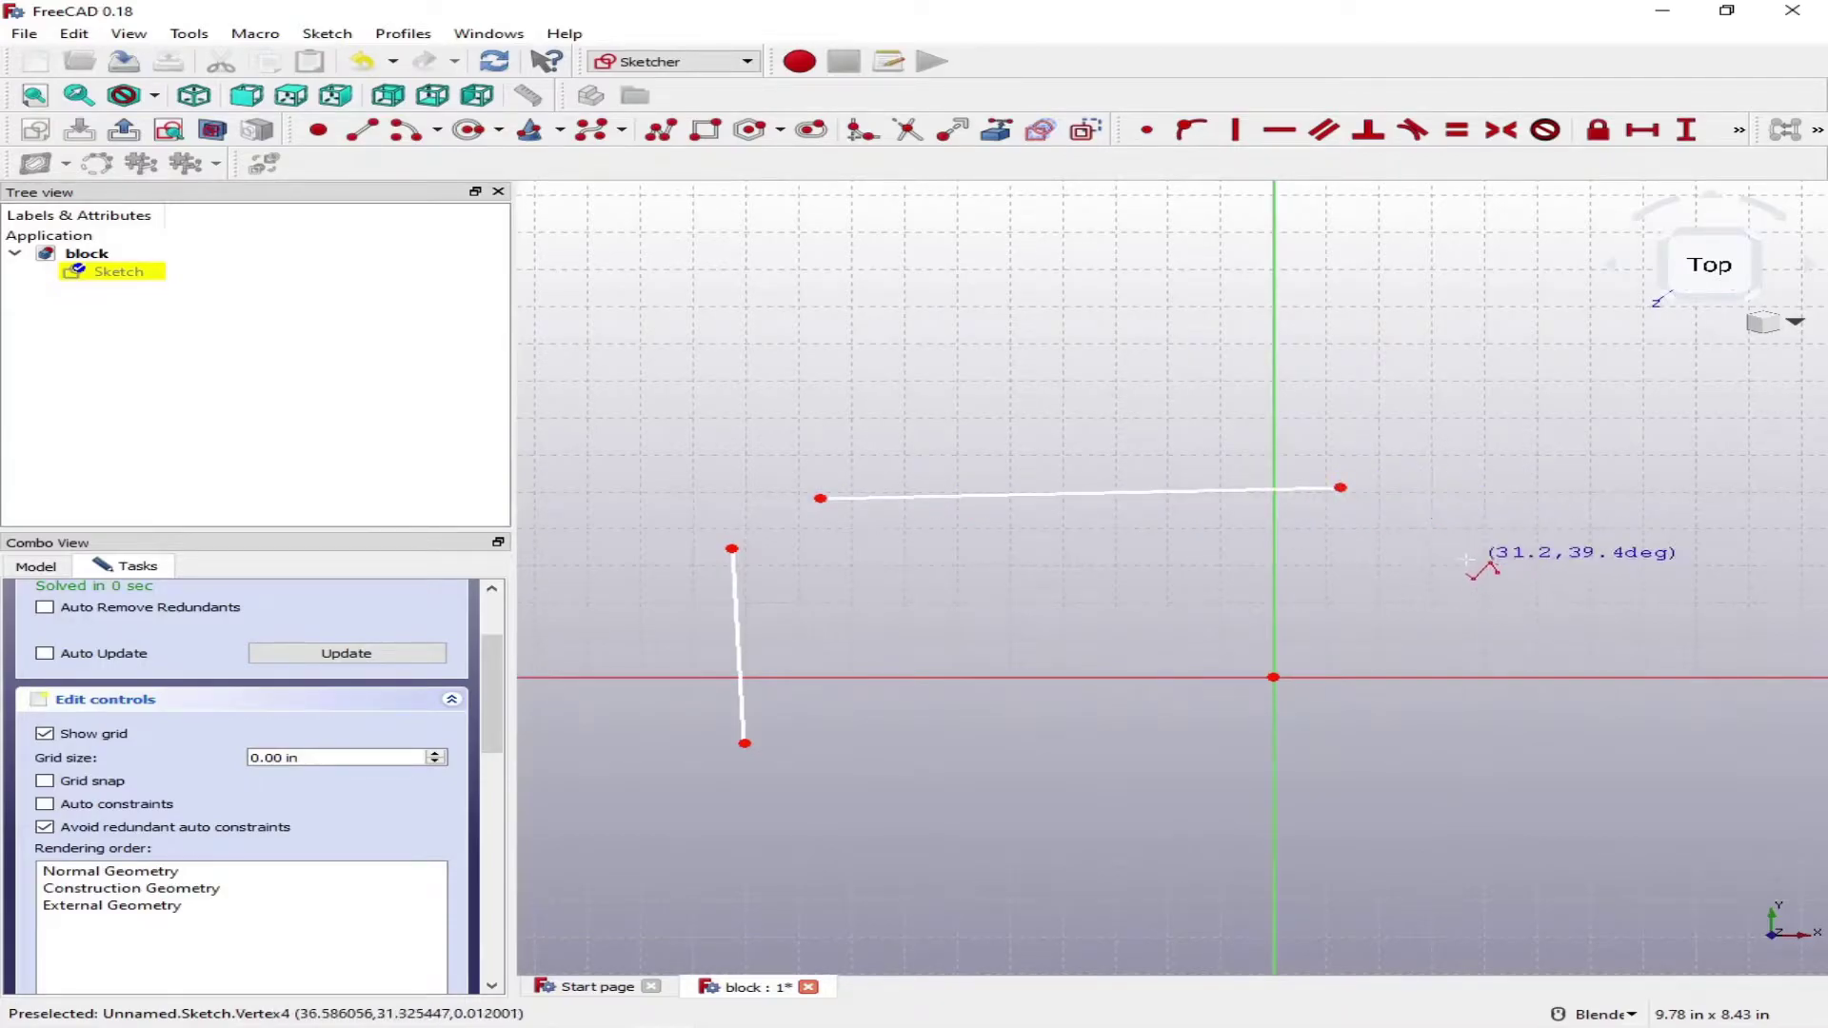
click(1464, 557)
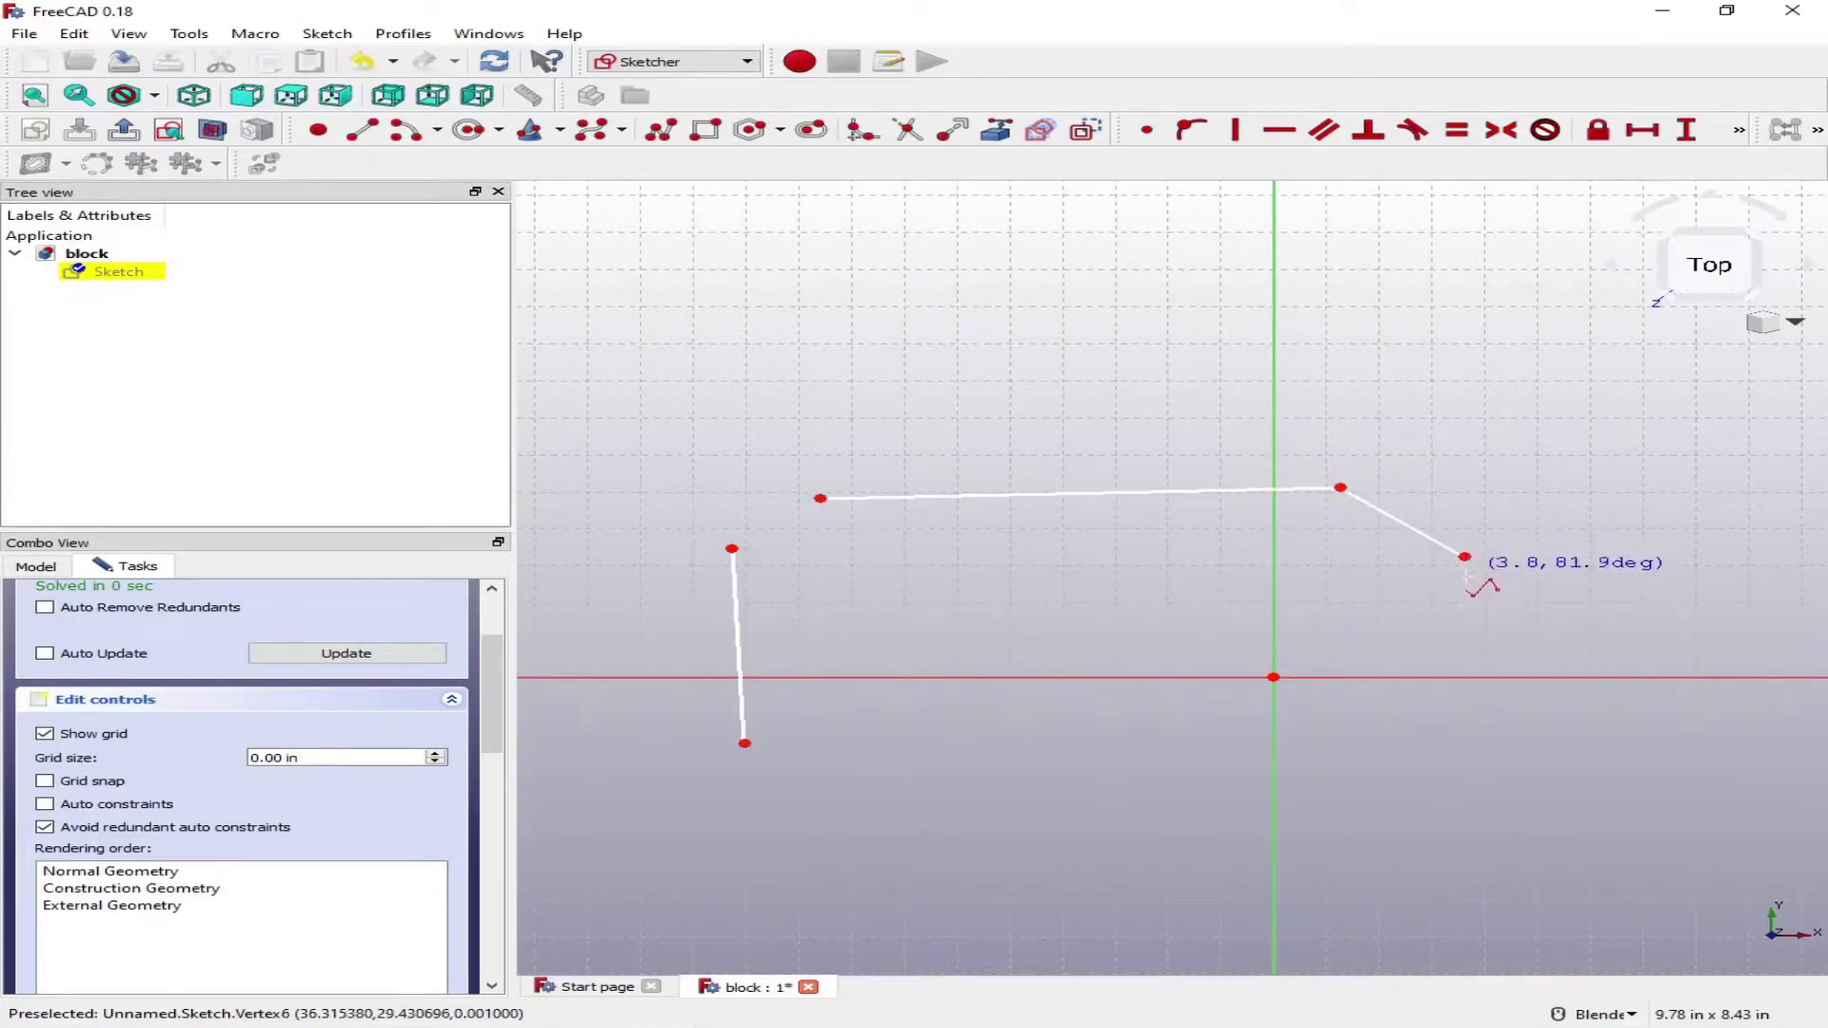
click(1473, 744)
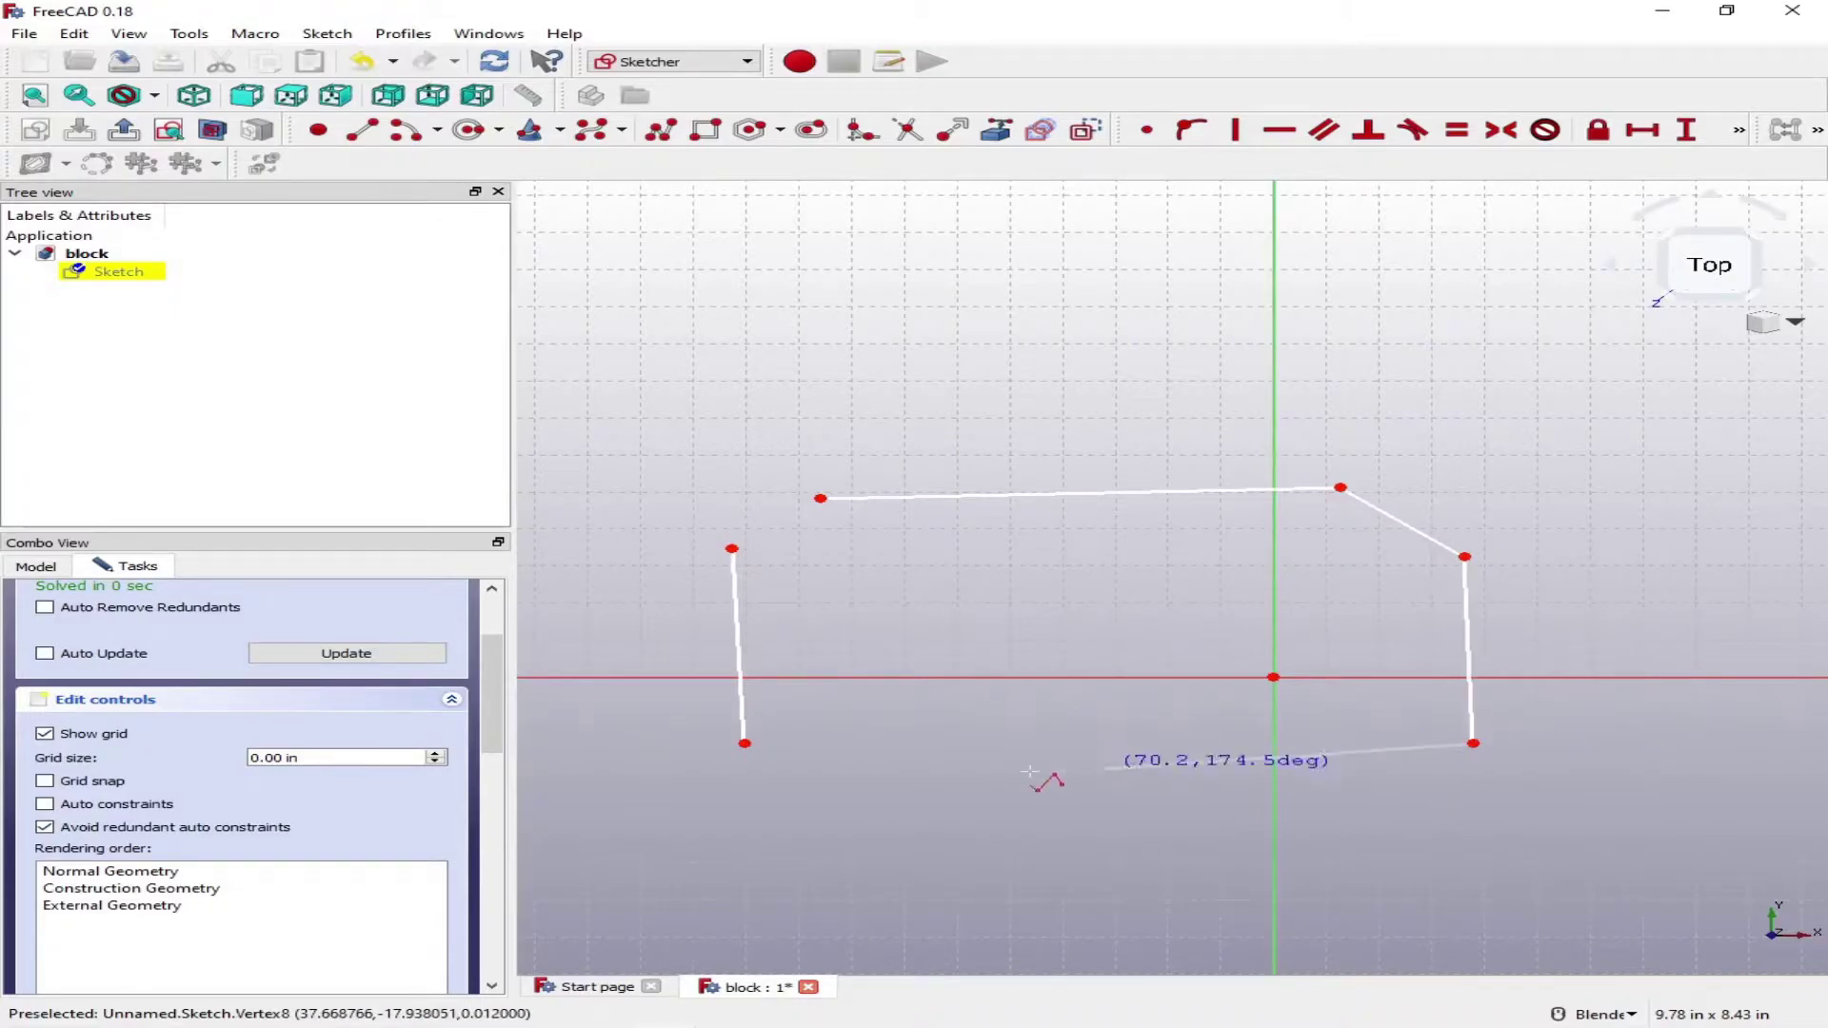
click(895, 753)
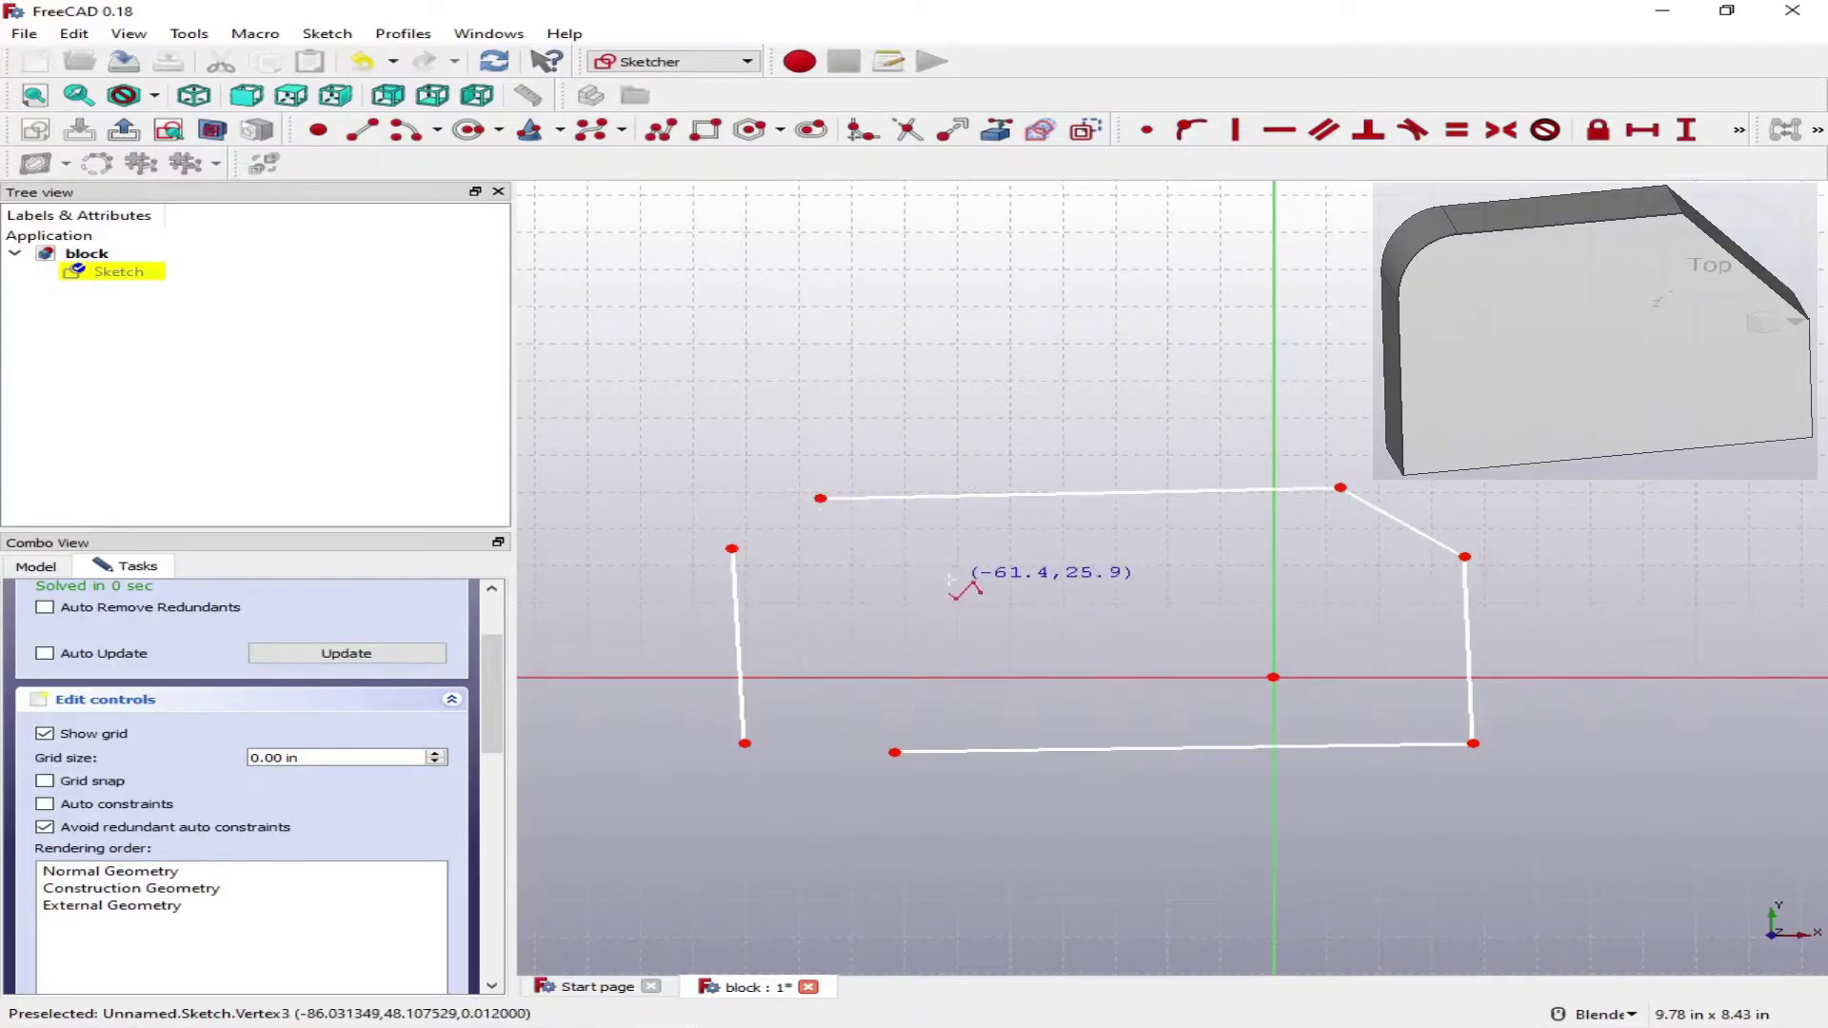
Exit the sketch, reopen it, and nudge the chamfer's lower corner point slightly left.
key(Escape)
key(Escape)
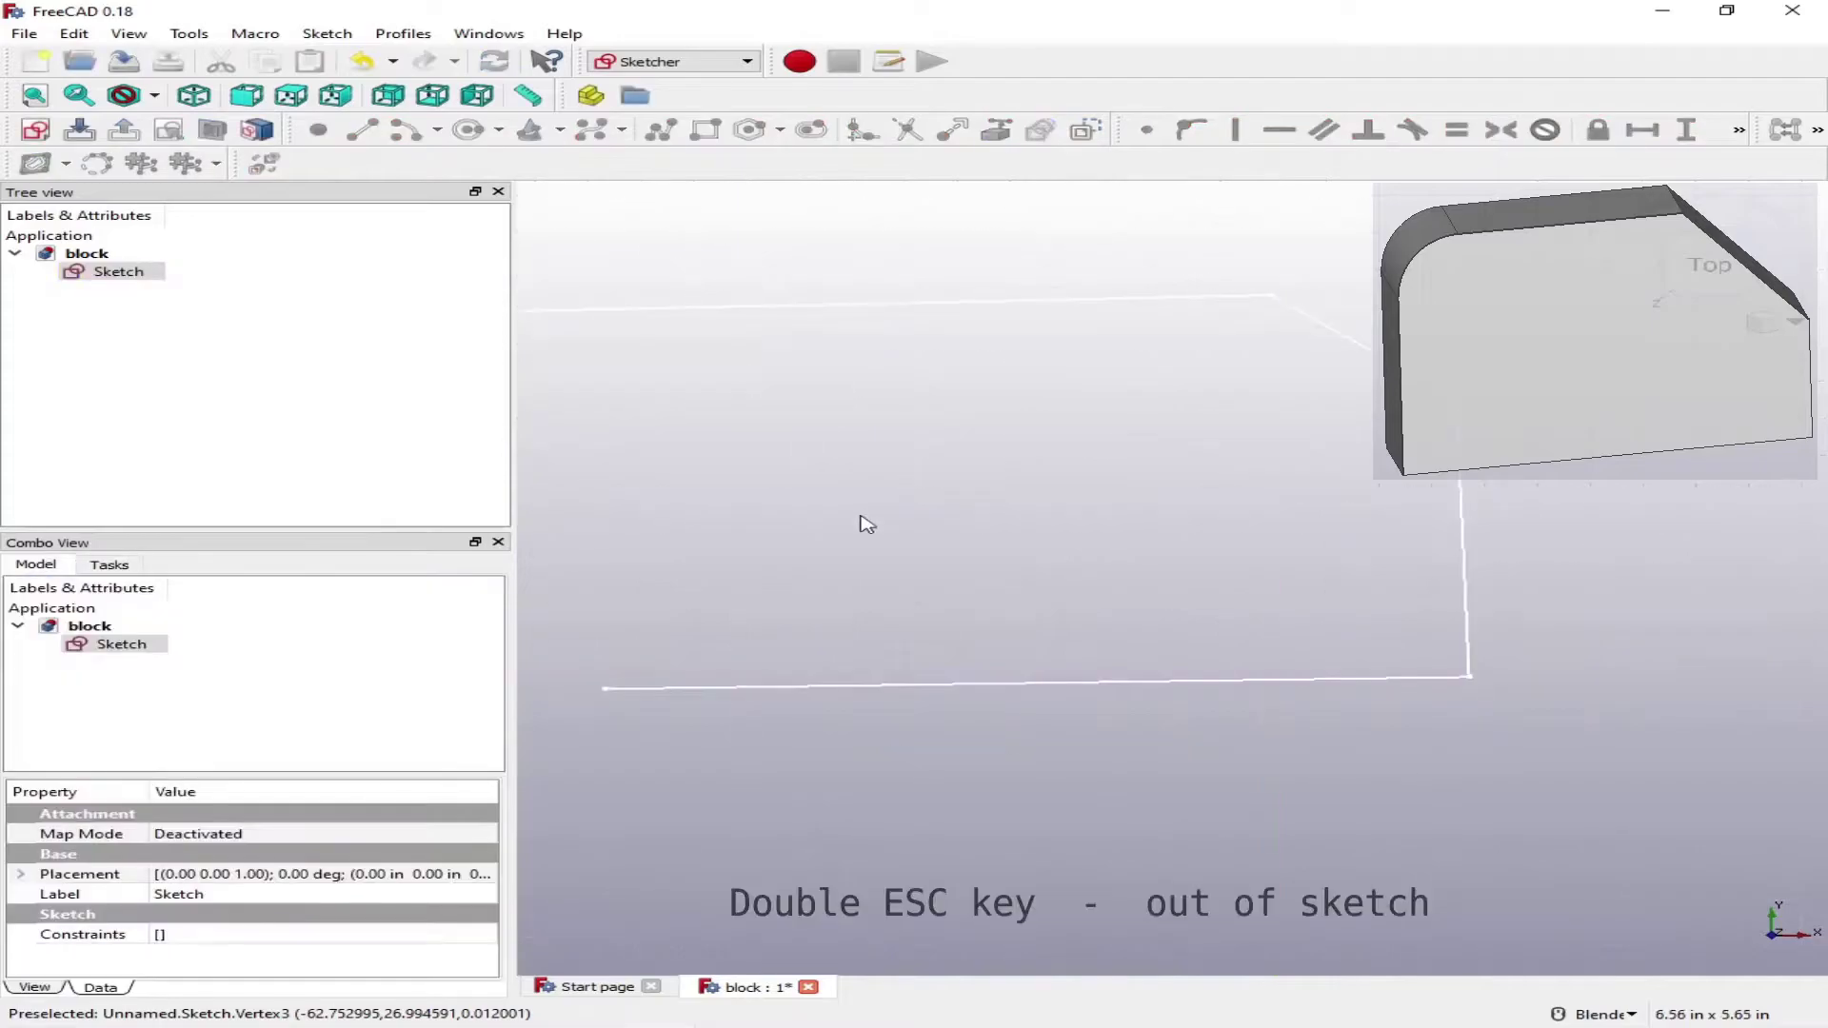
scroll(1273, 506, down, 4)
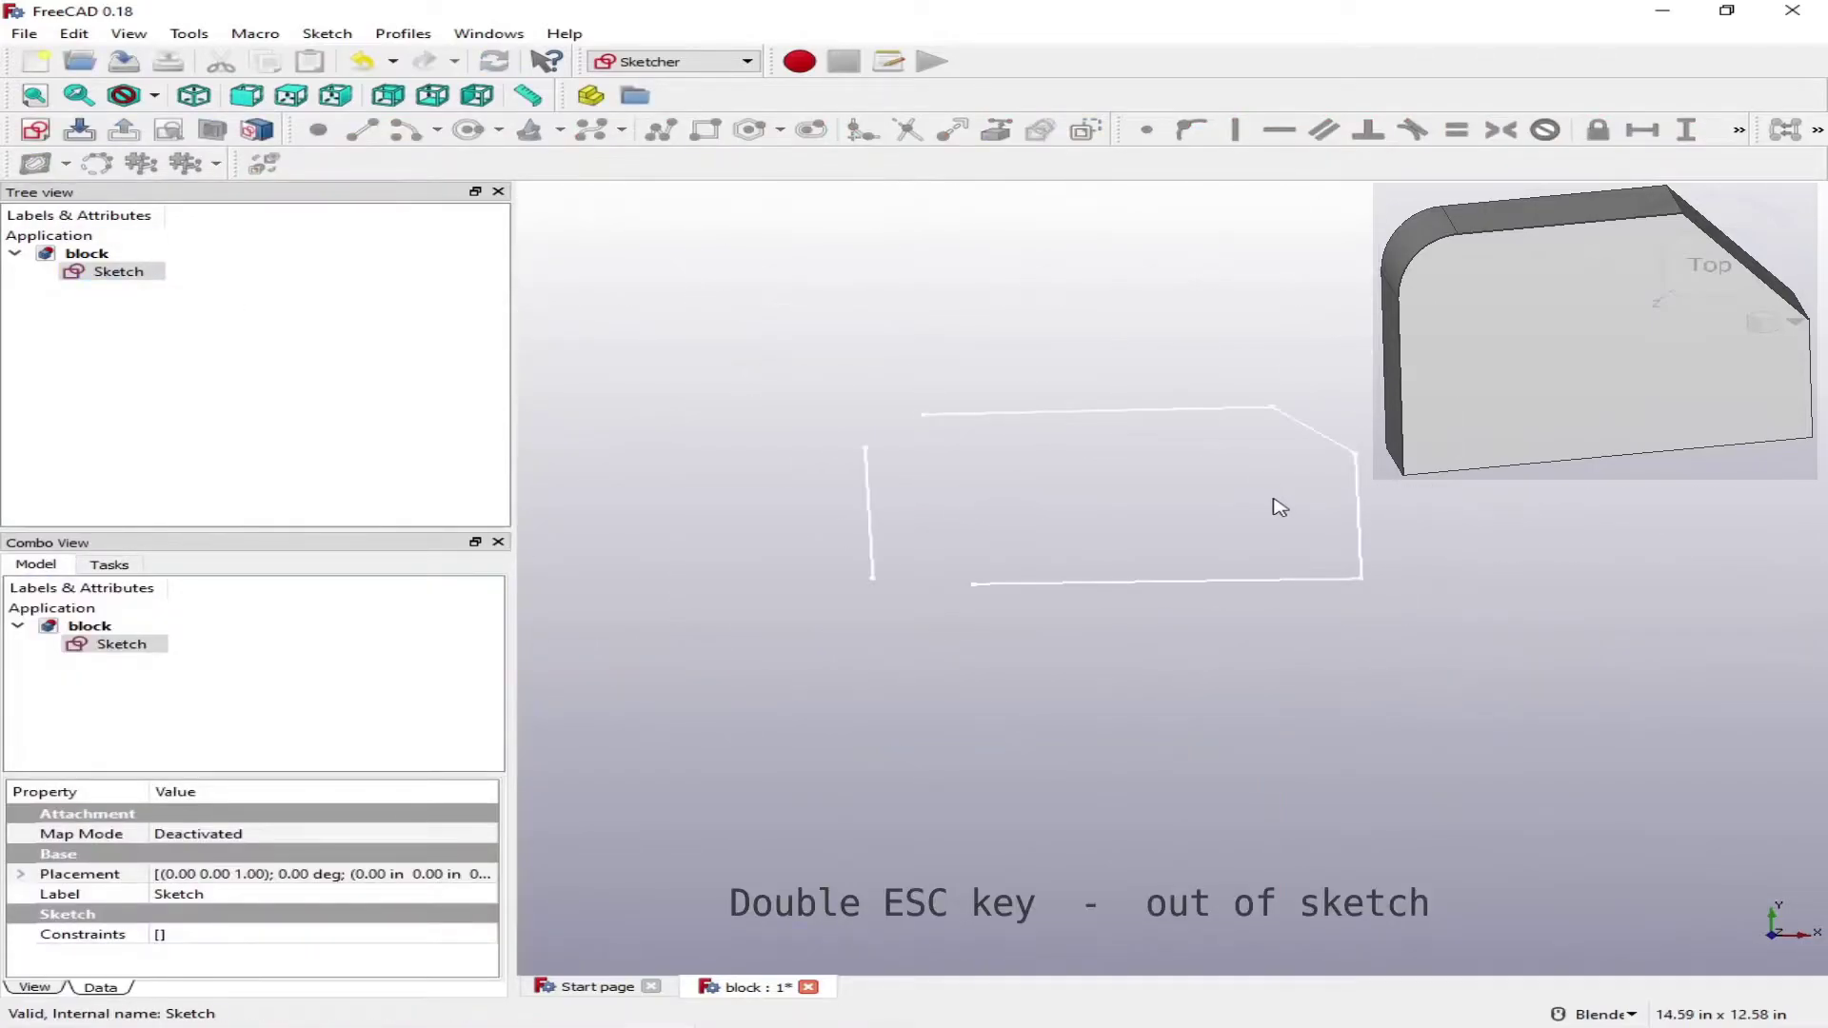
double_click(116, 274)
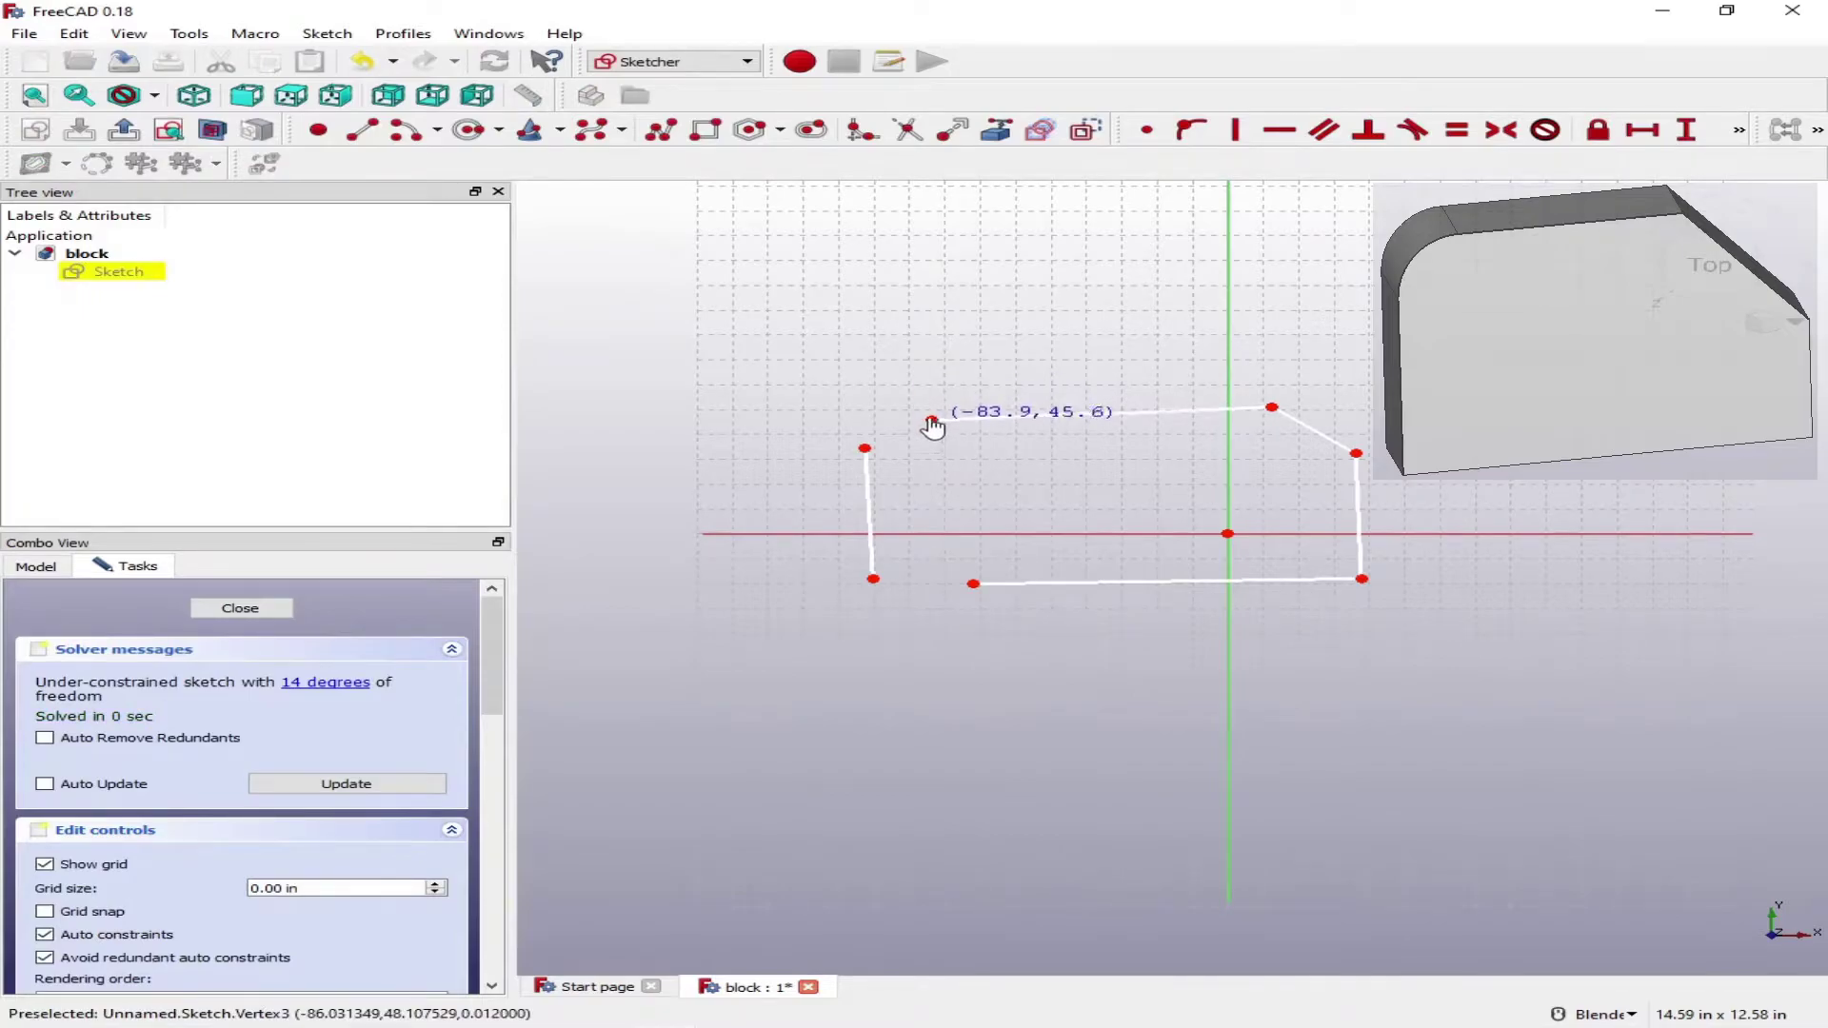
scroll(955, 334, up, 2)
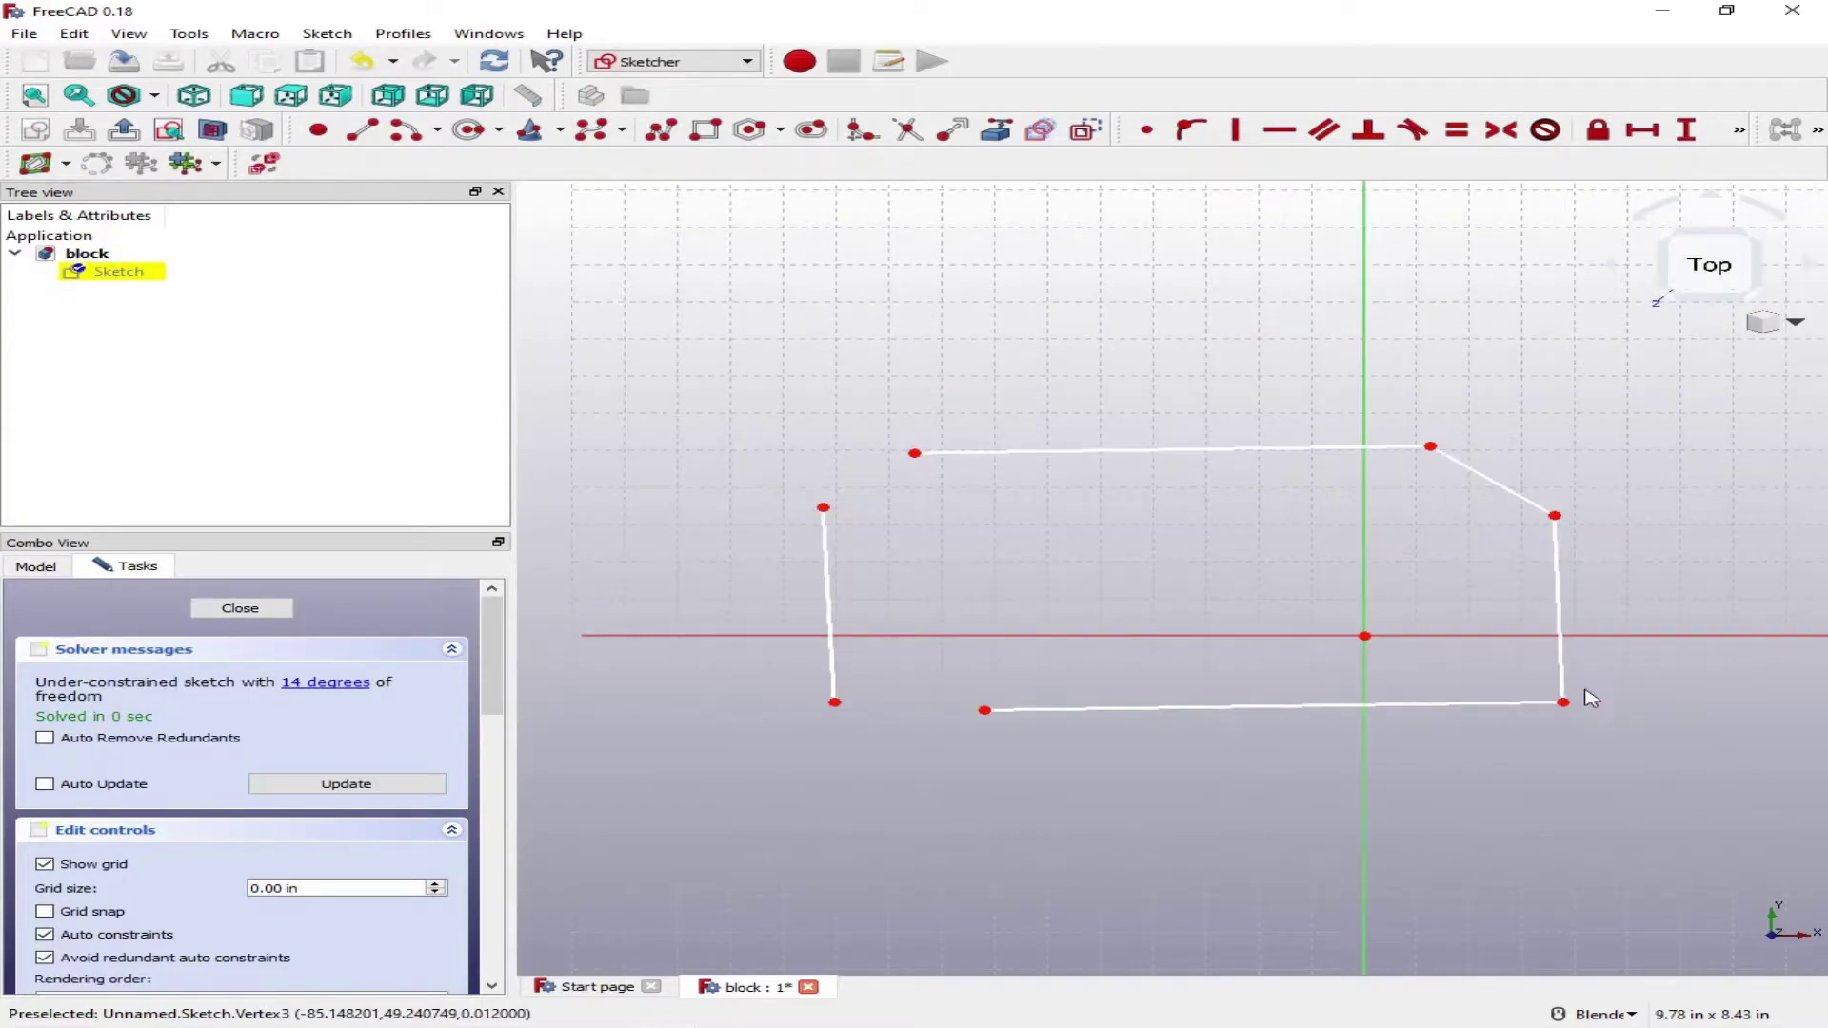
drag(1555, 517, 1531, 531)
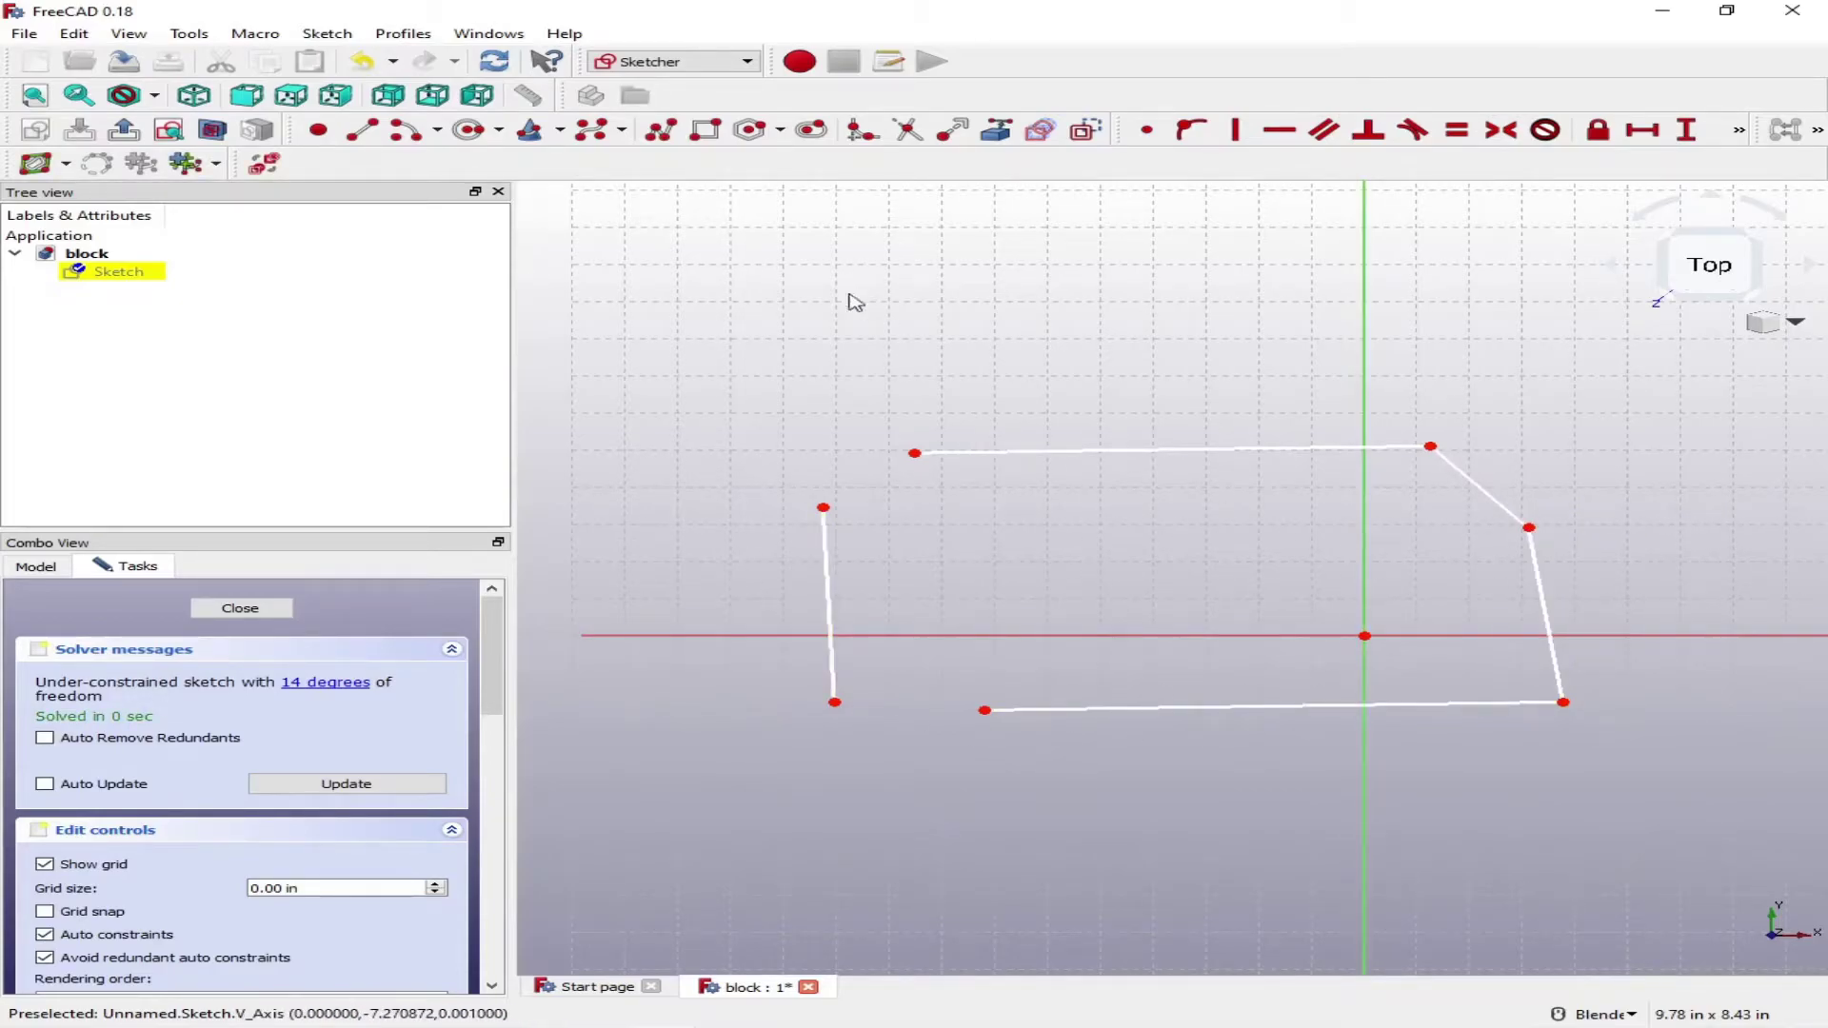
Make the left edge vertical and the right edge parallel to it.
click(1237, 133)
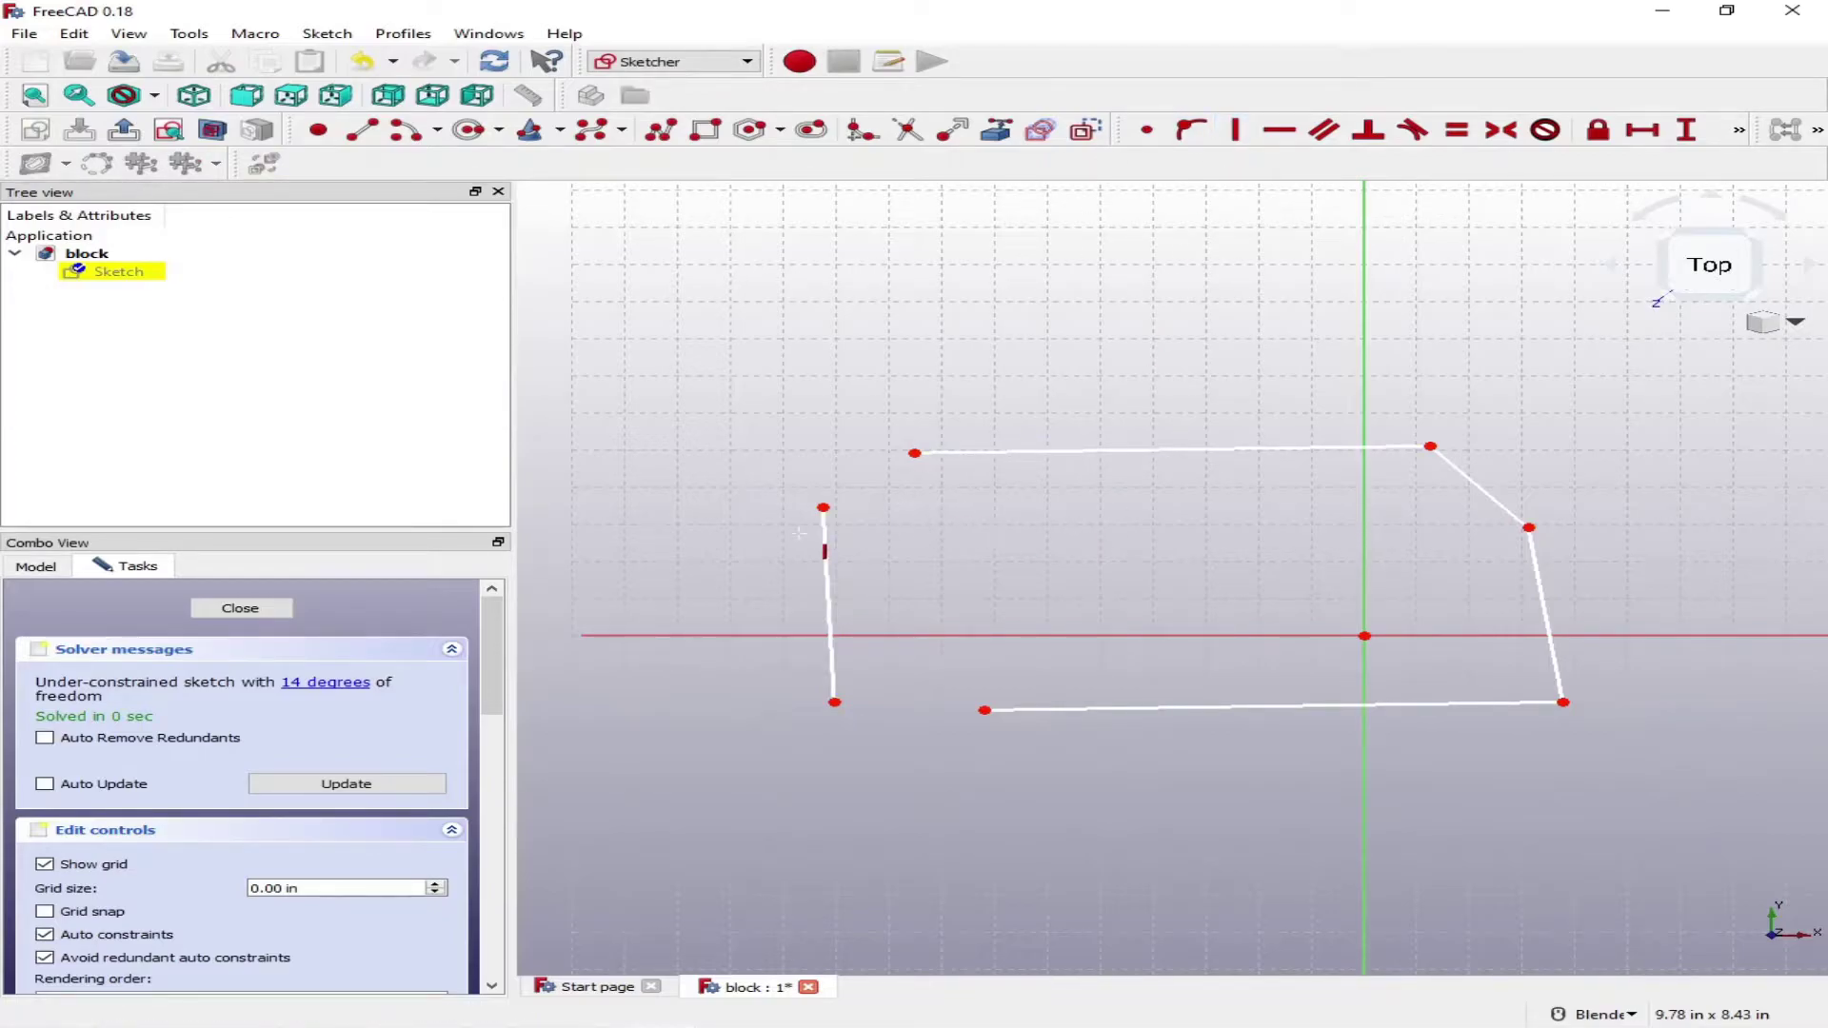
click(827, 572)
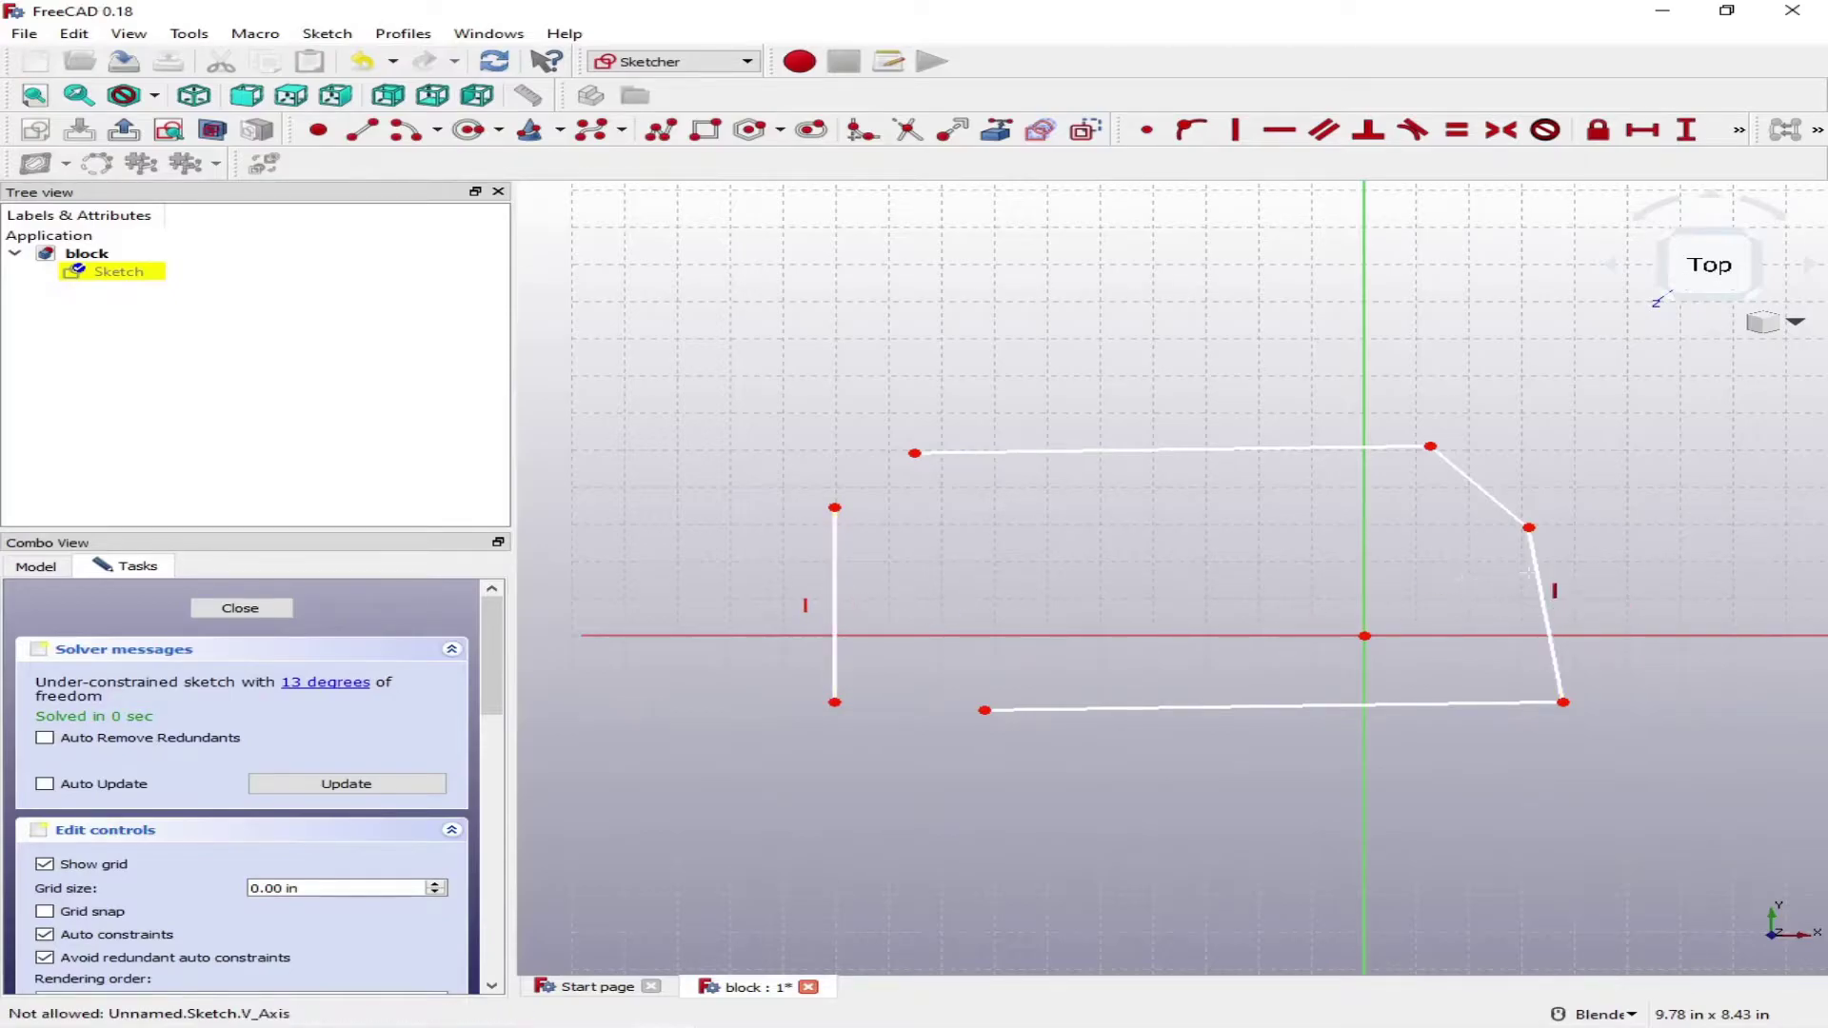
click(1324, 129)
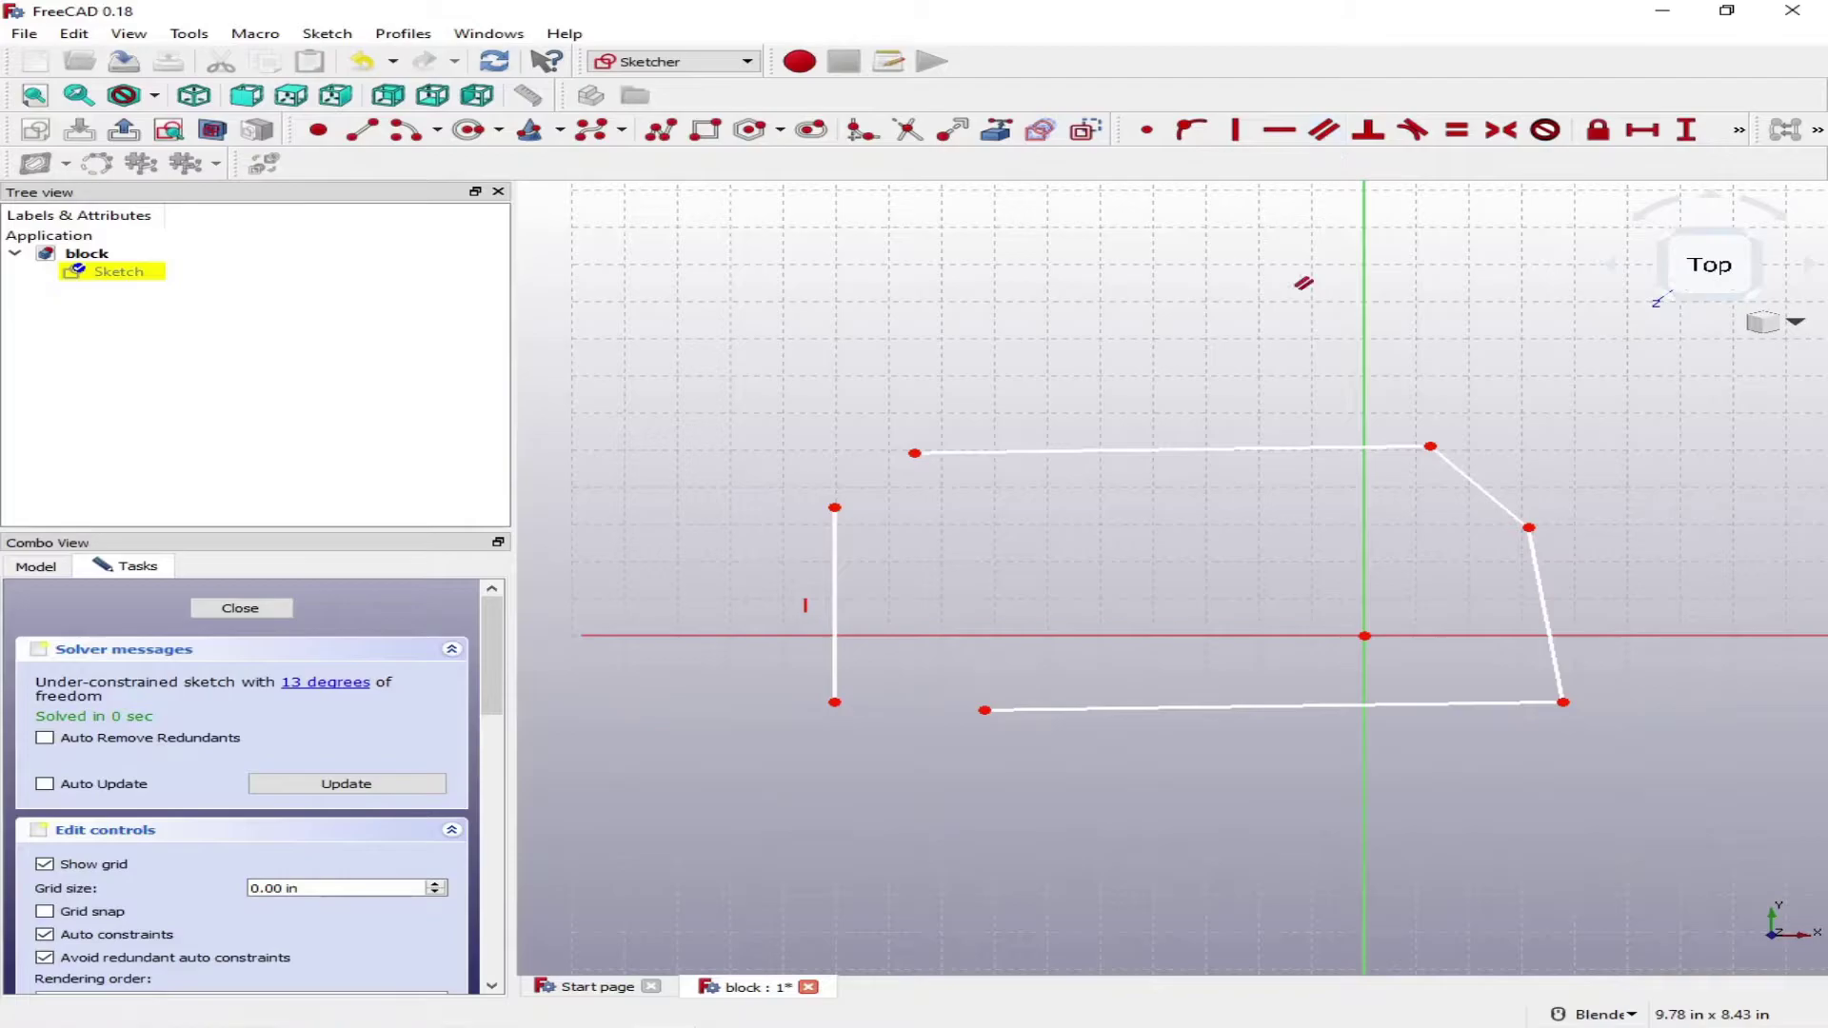
click(835, 600)
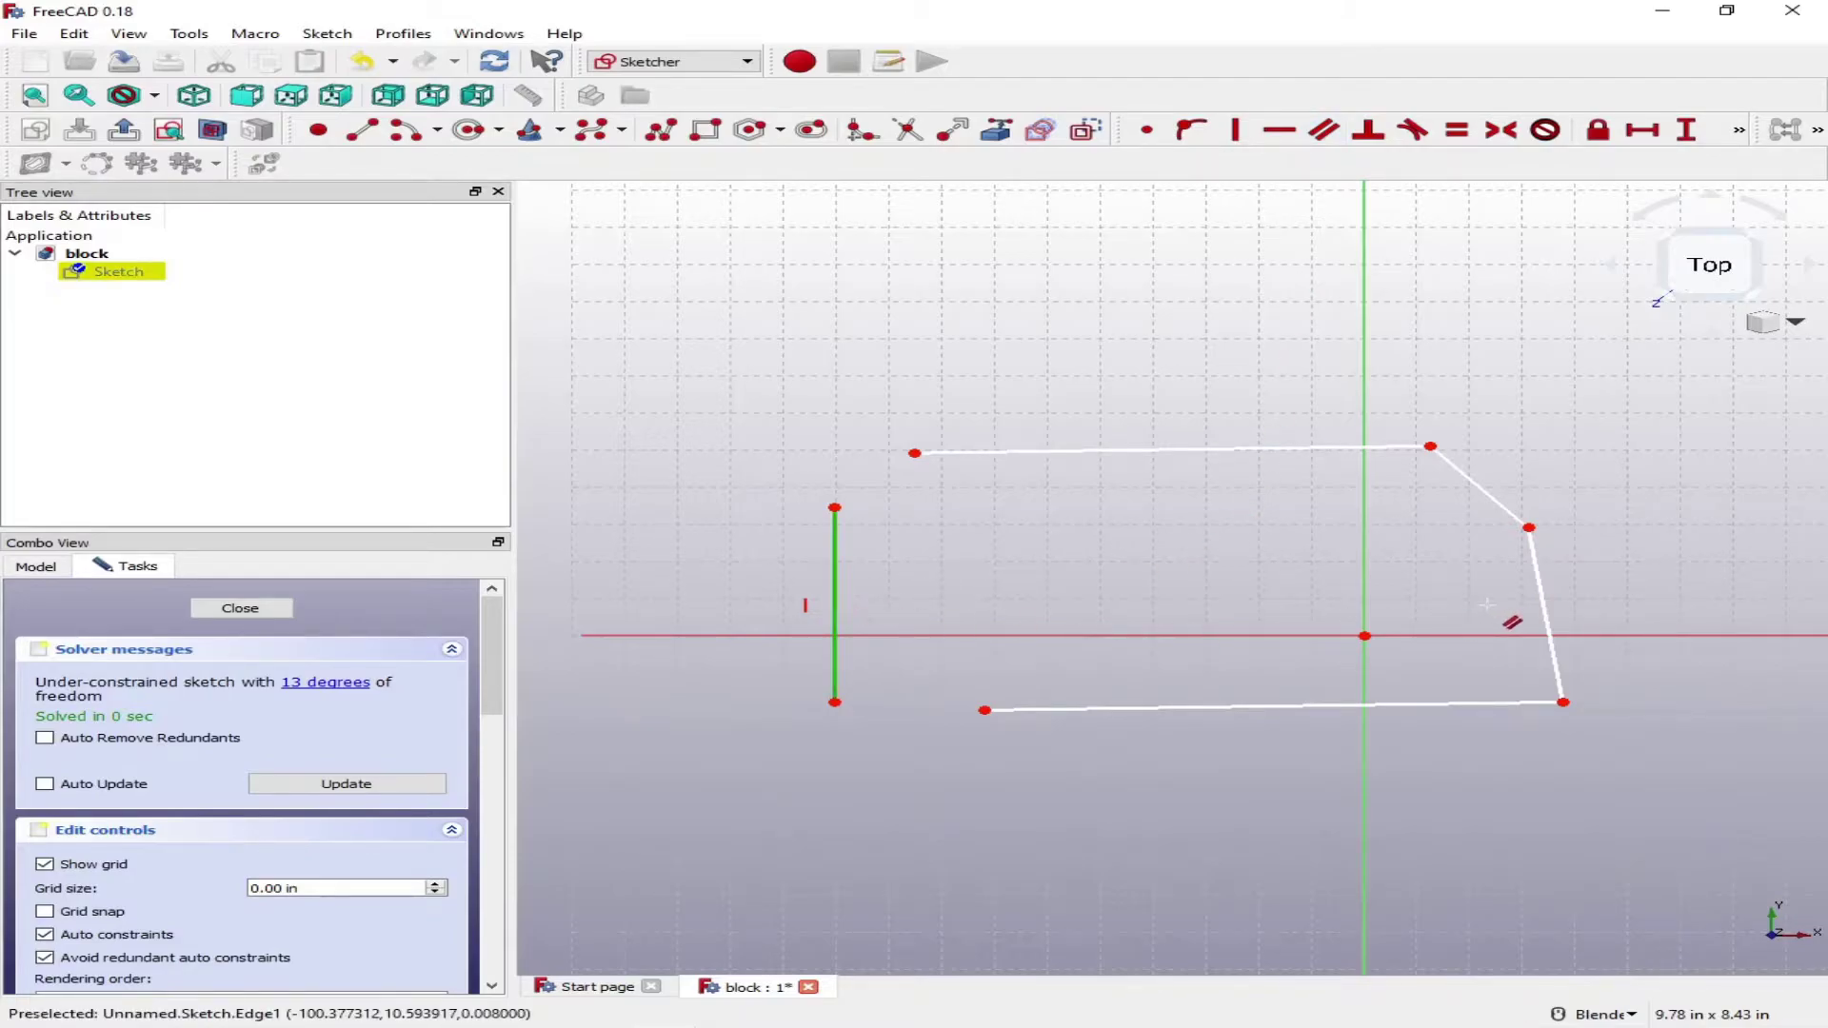
click(1548, 587)
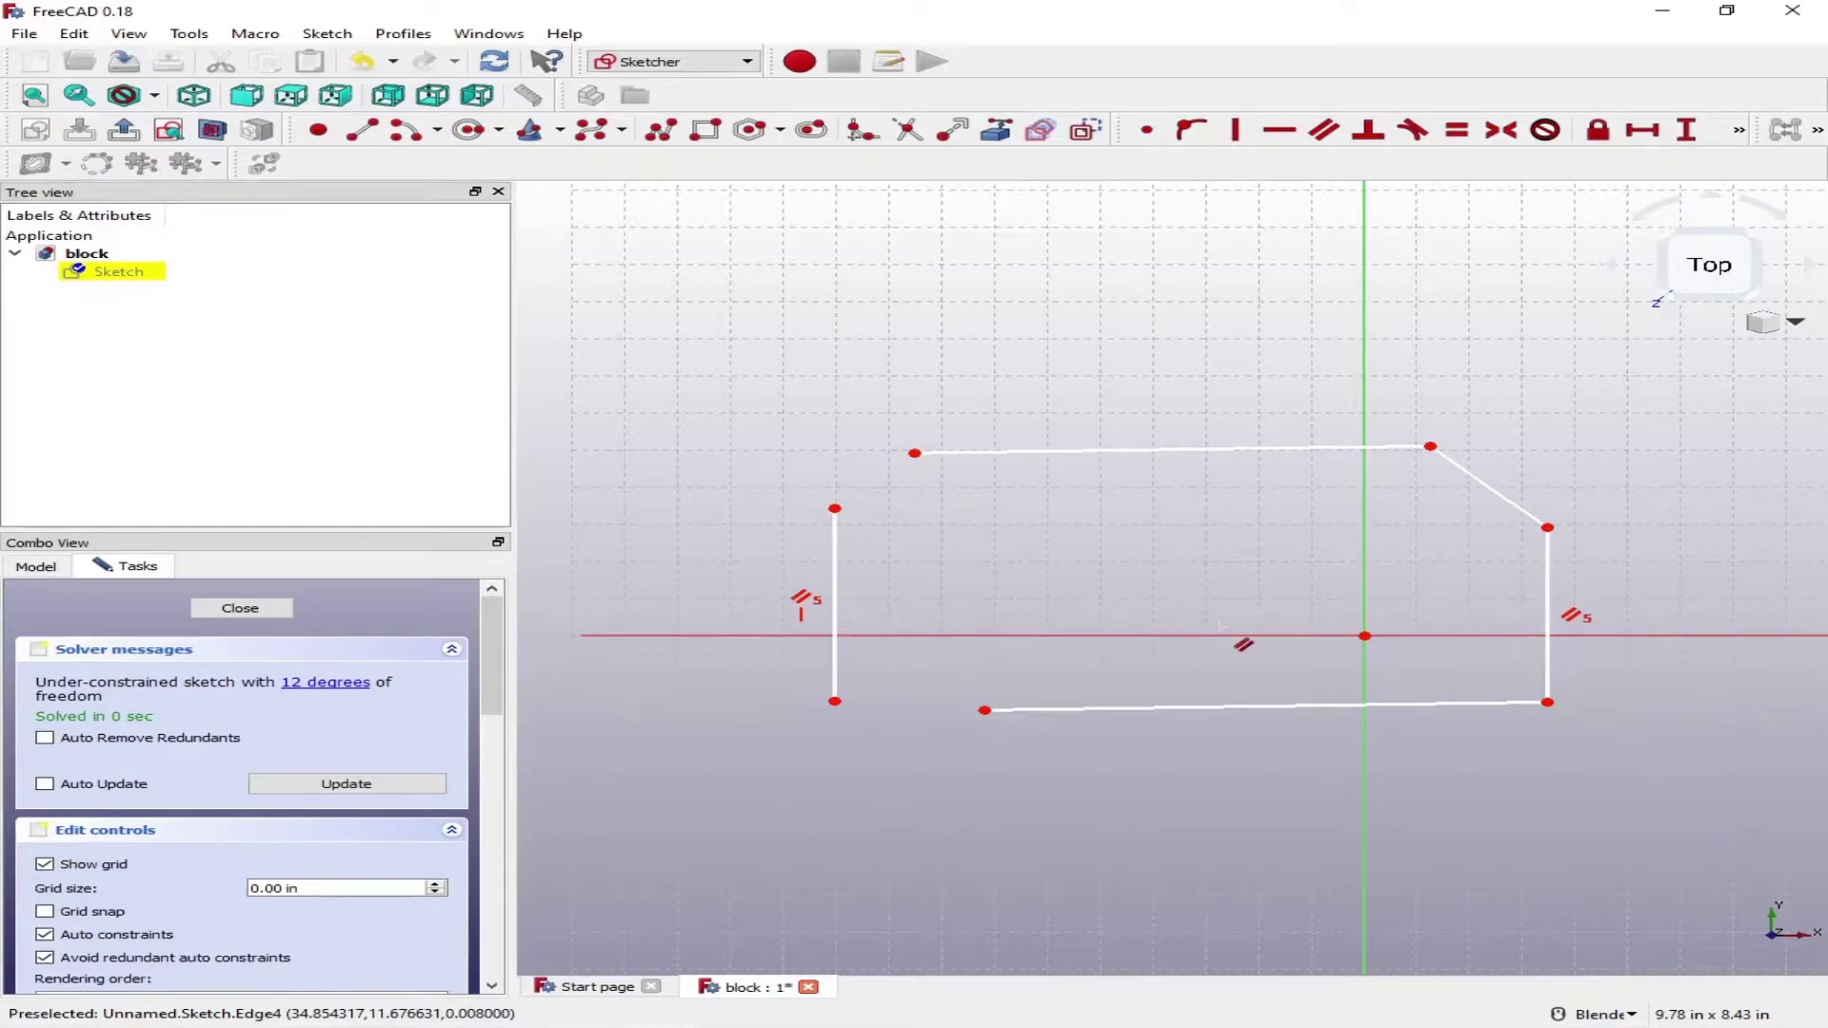
Make the bottom edge horizontal and the top edge parallel to it.
click(1280, 129)
click(1172, 707)
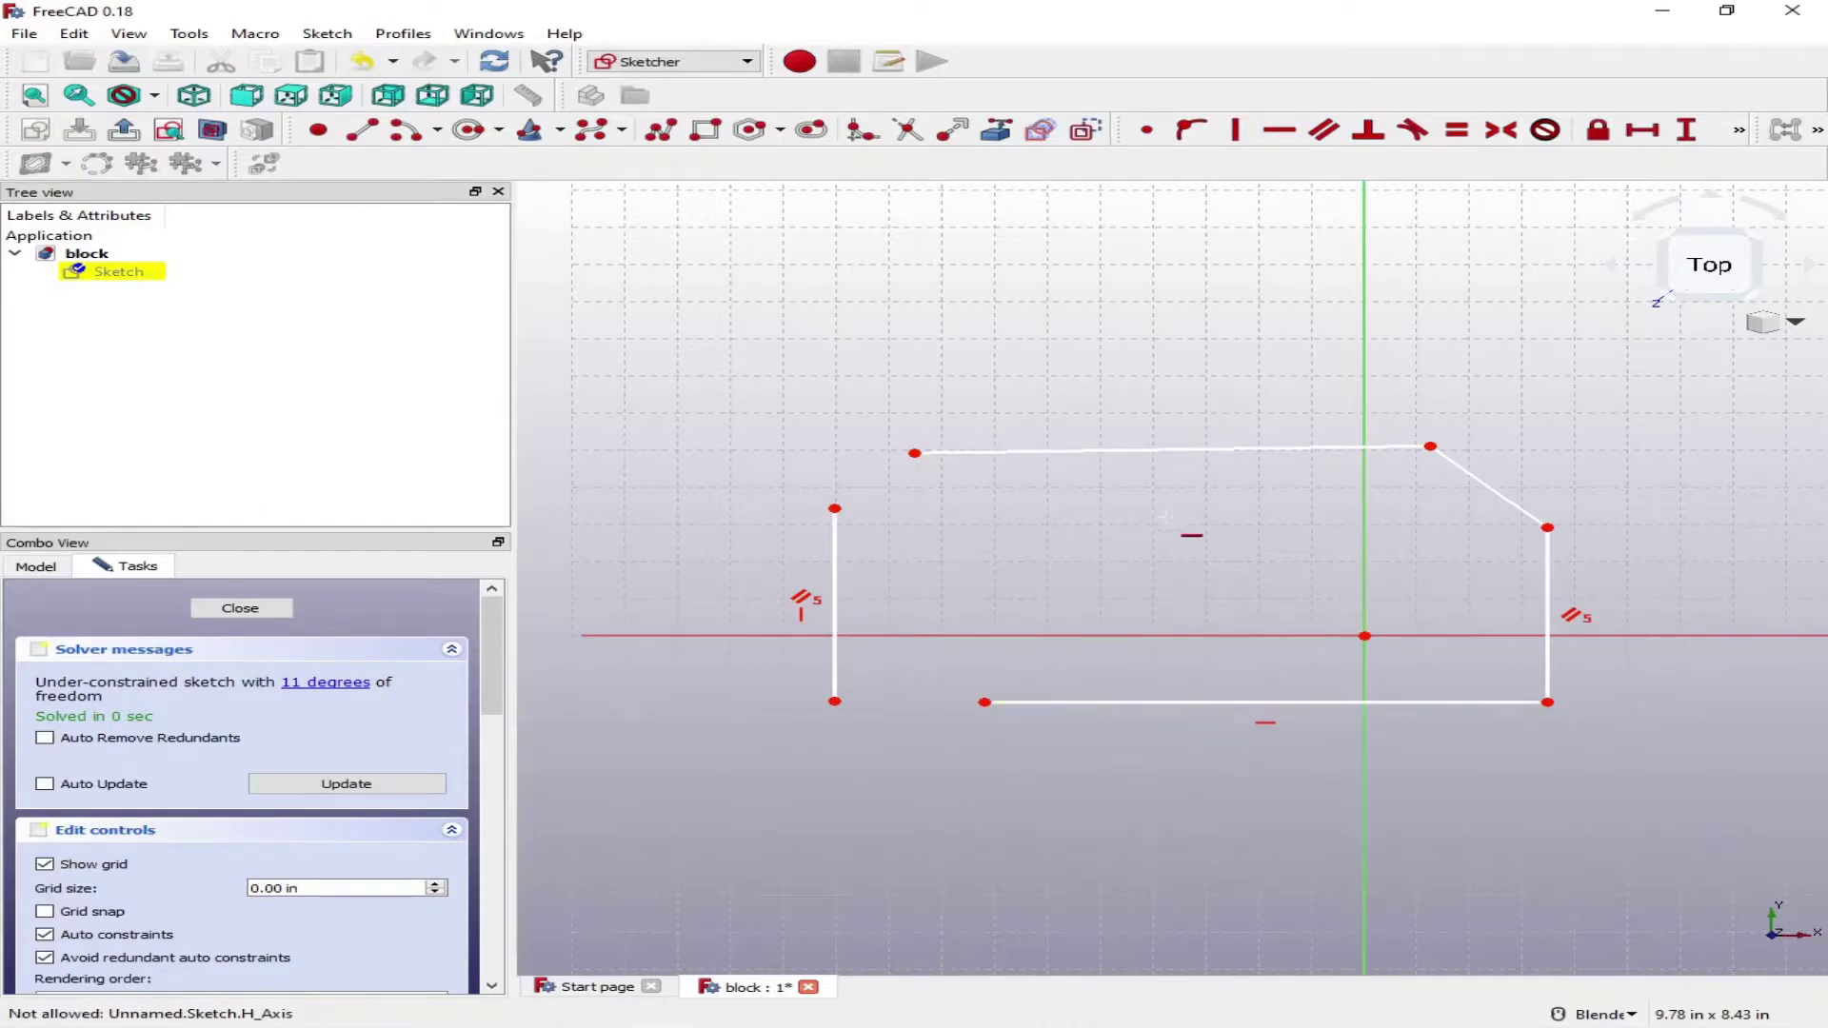
click(1314, 137)
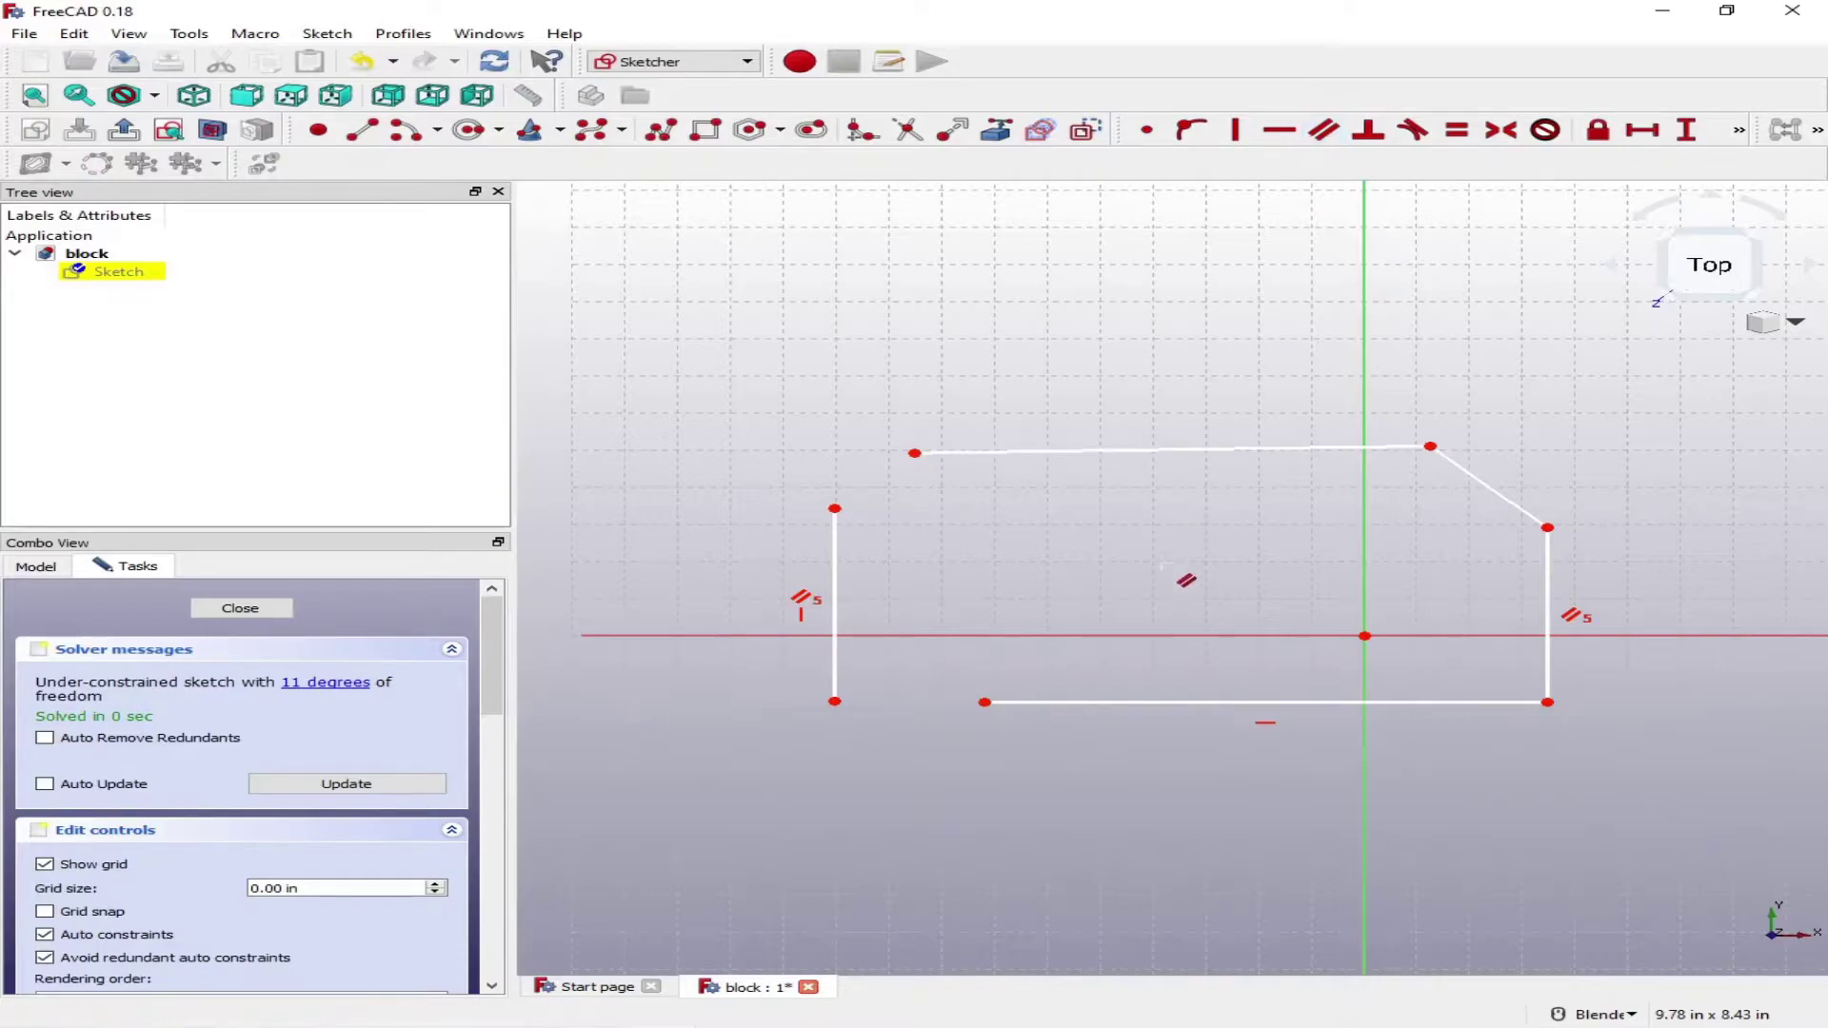
click(1159, 702)
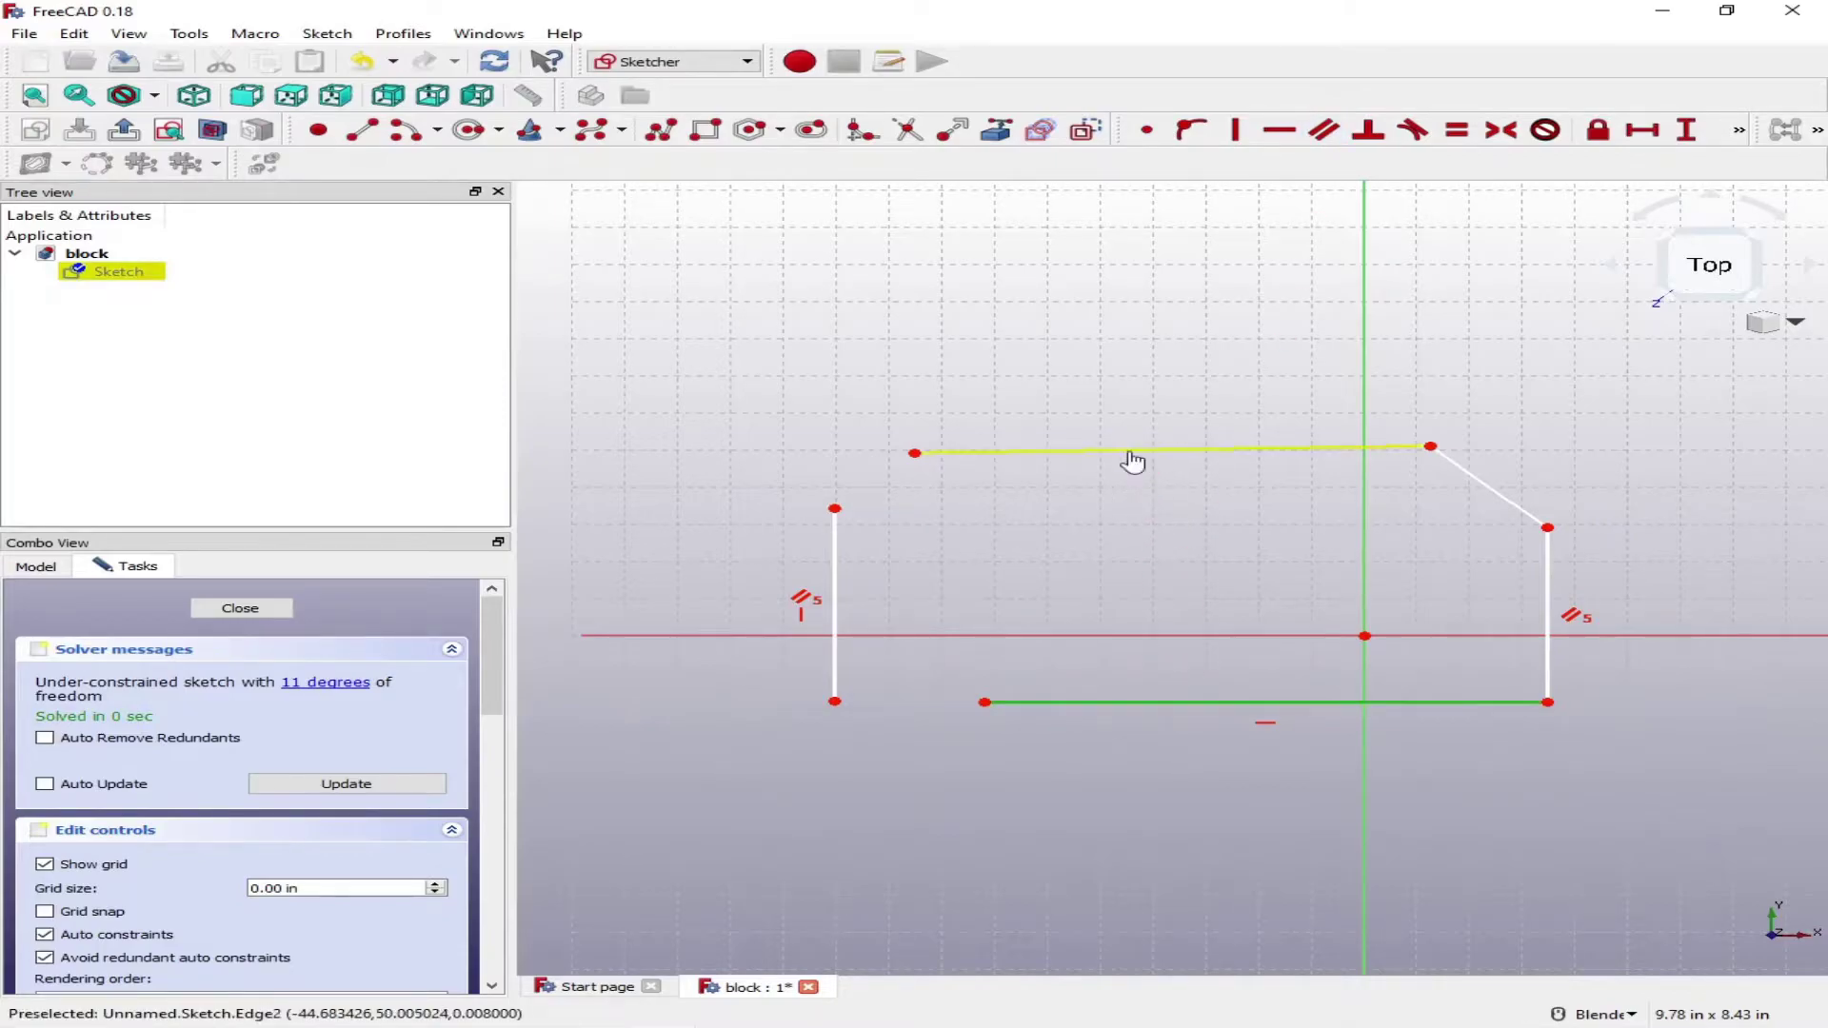
click(1114, 449)
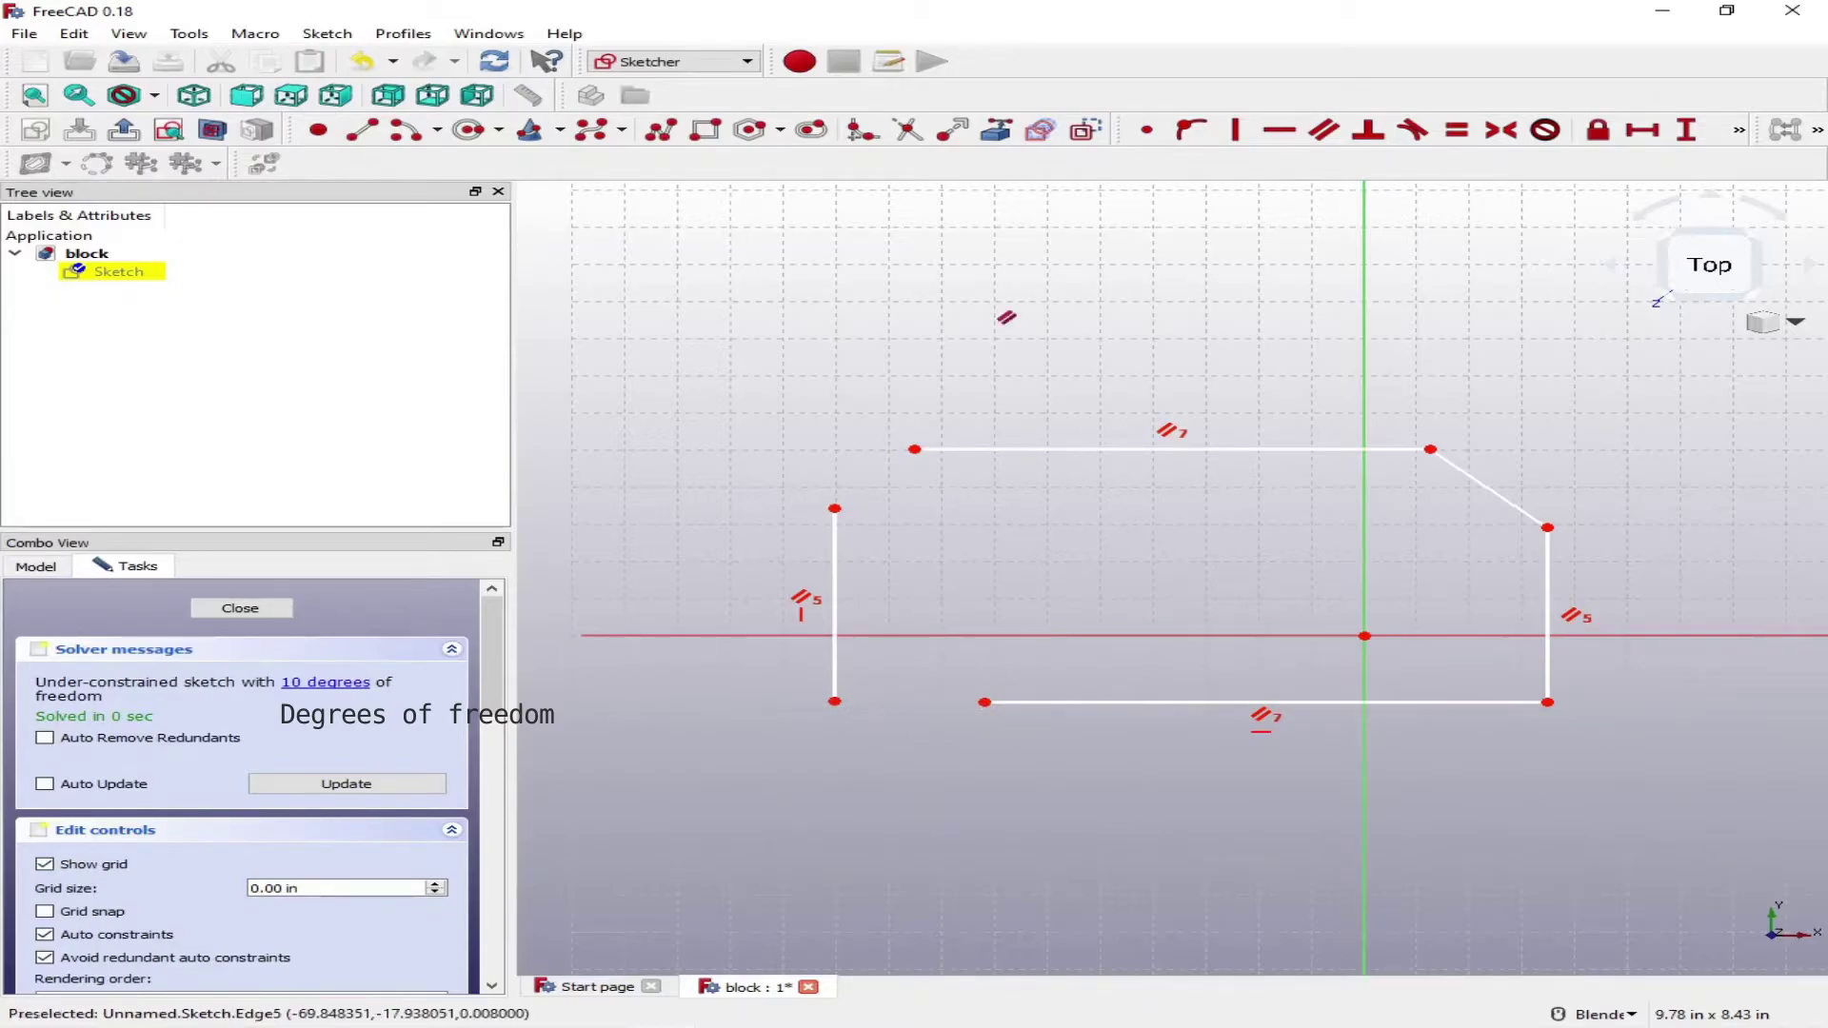
Join the left and bottom edges at the bottom-left corner, then drag the top edge's left end to about (-48.5, 50.1).
click(1150, 132)
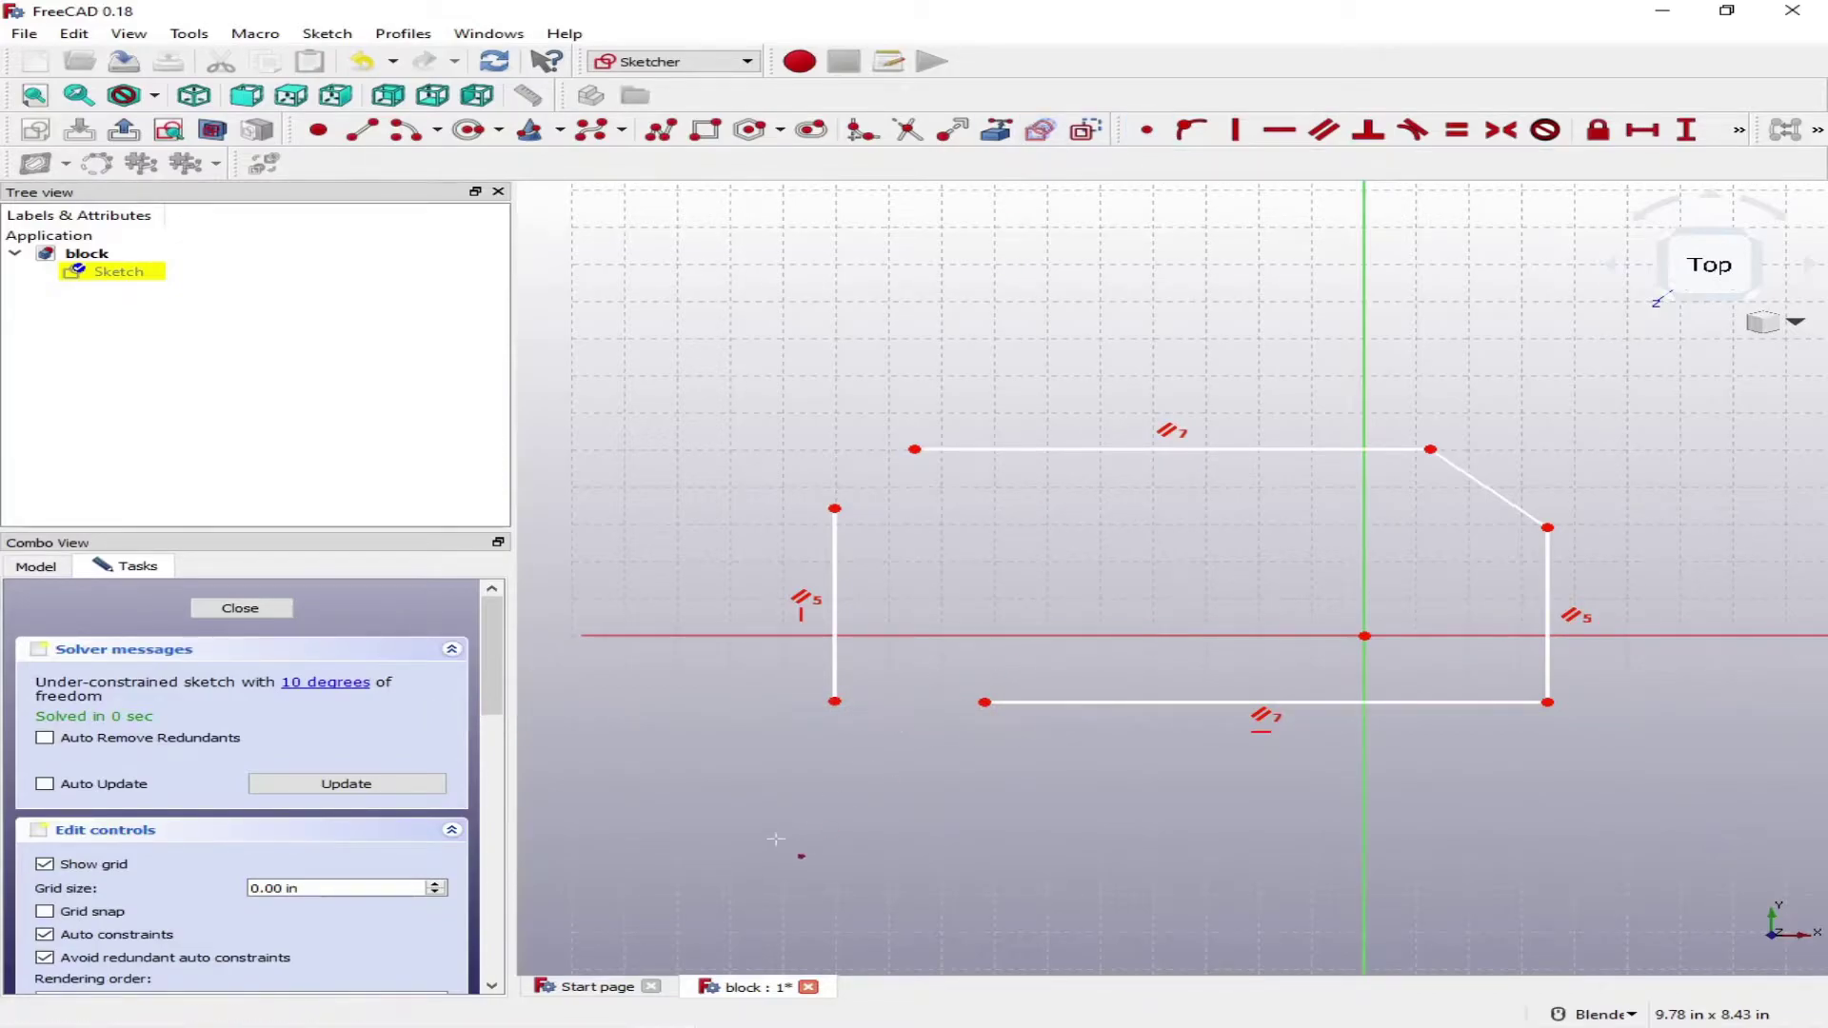
click(835, 702)
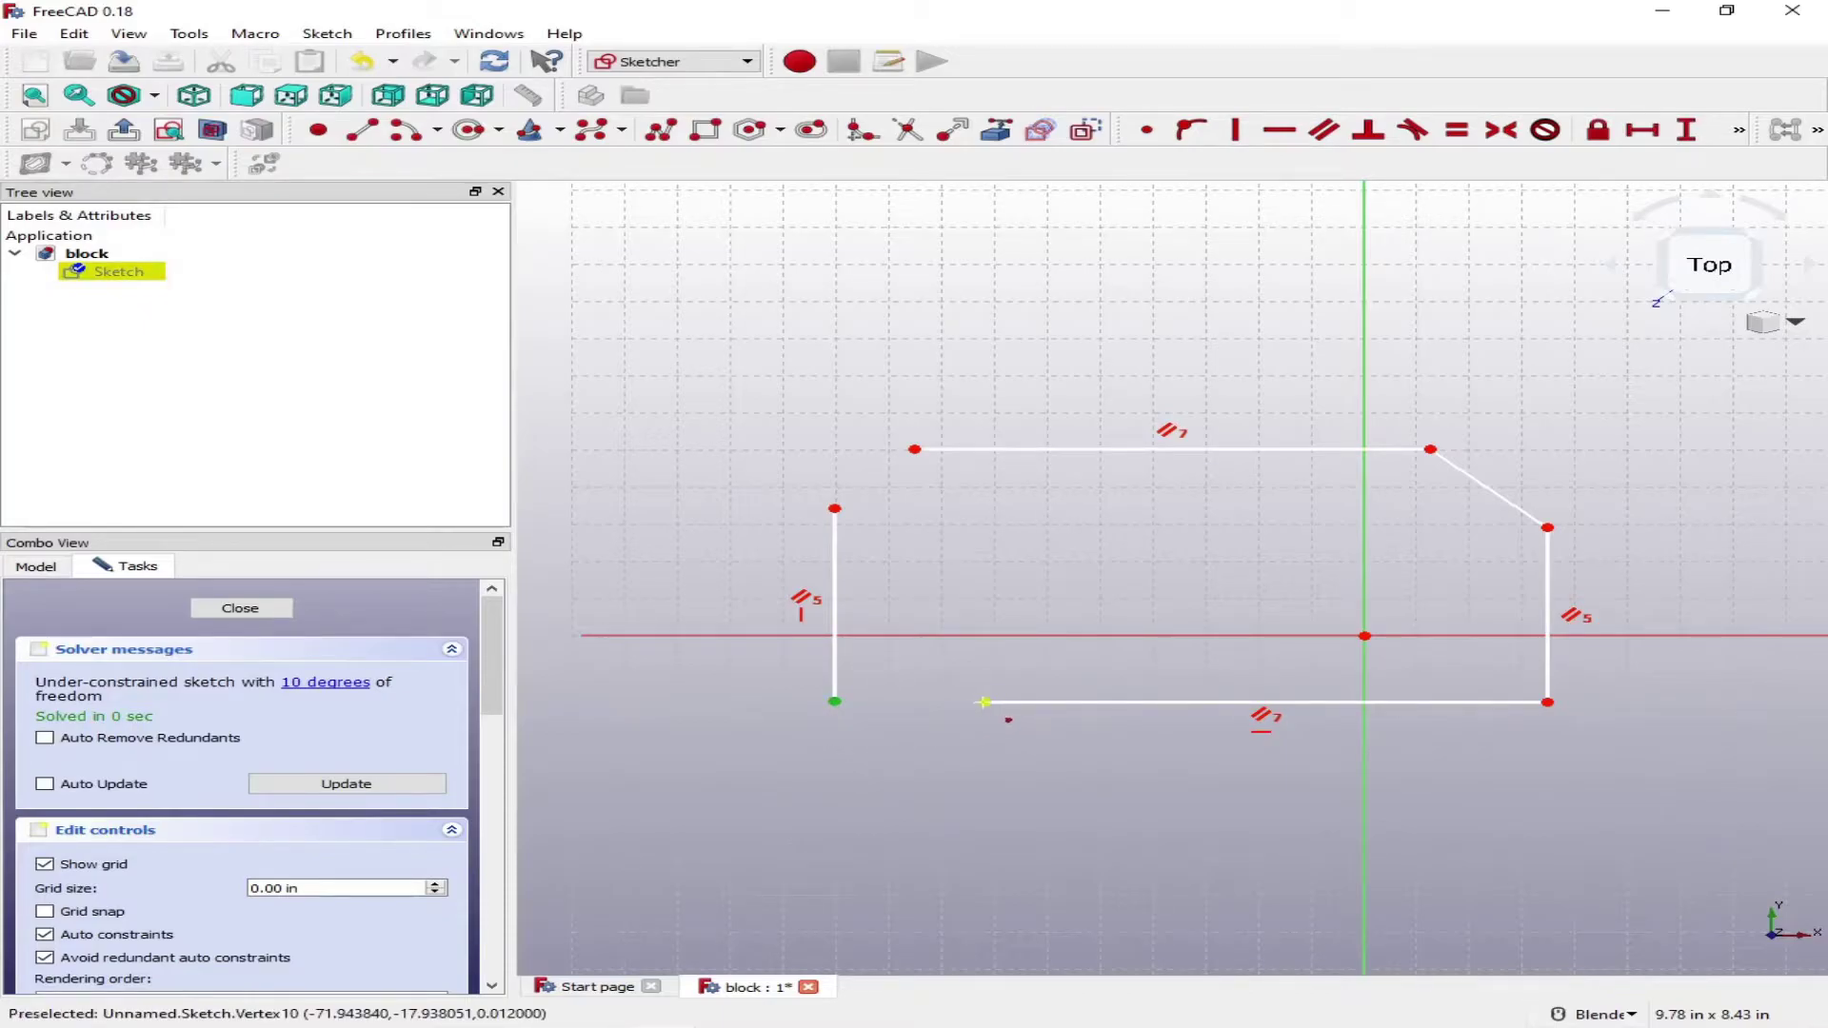
click(984, 702)
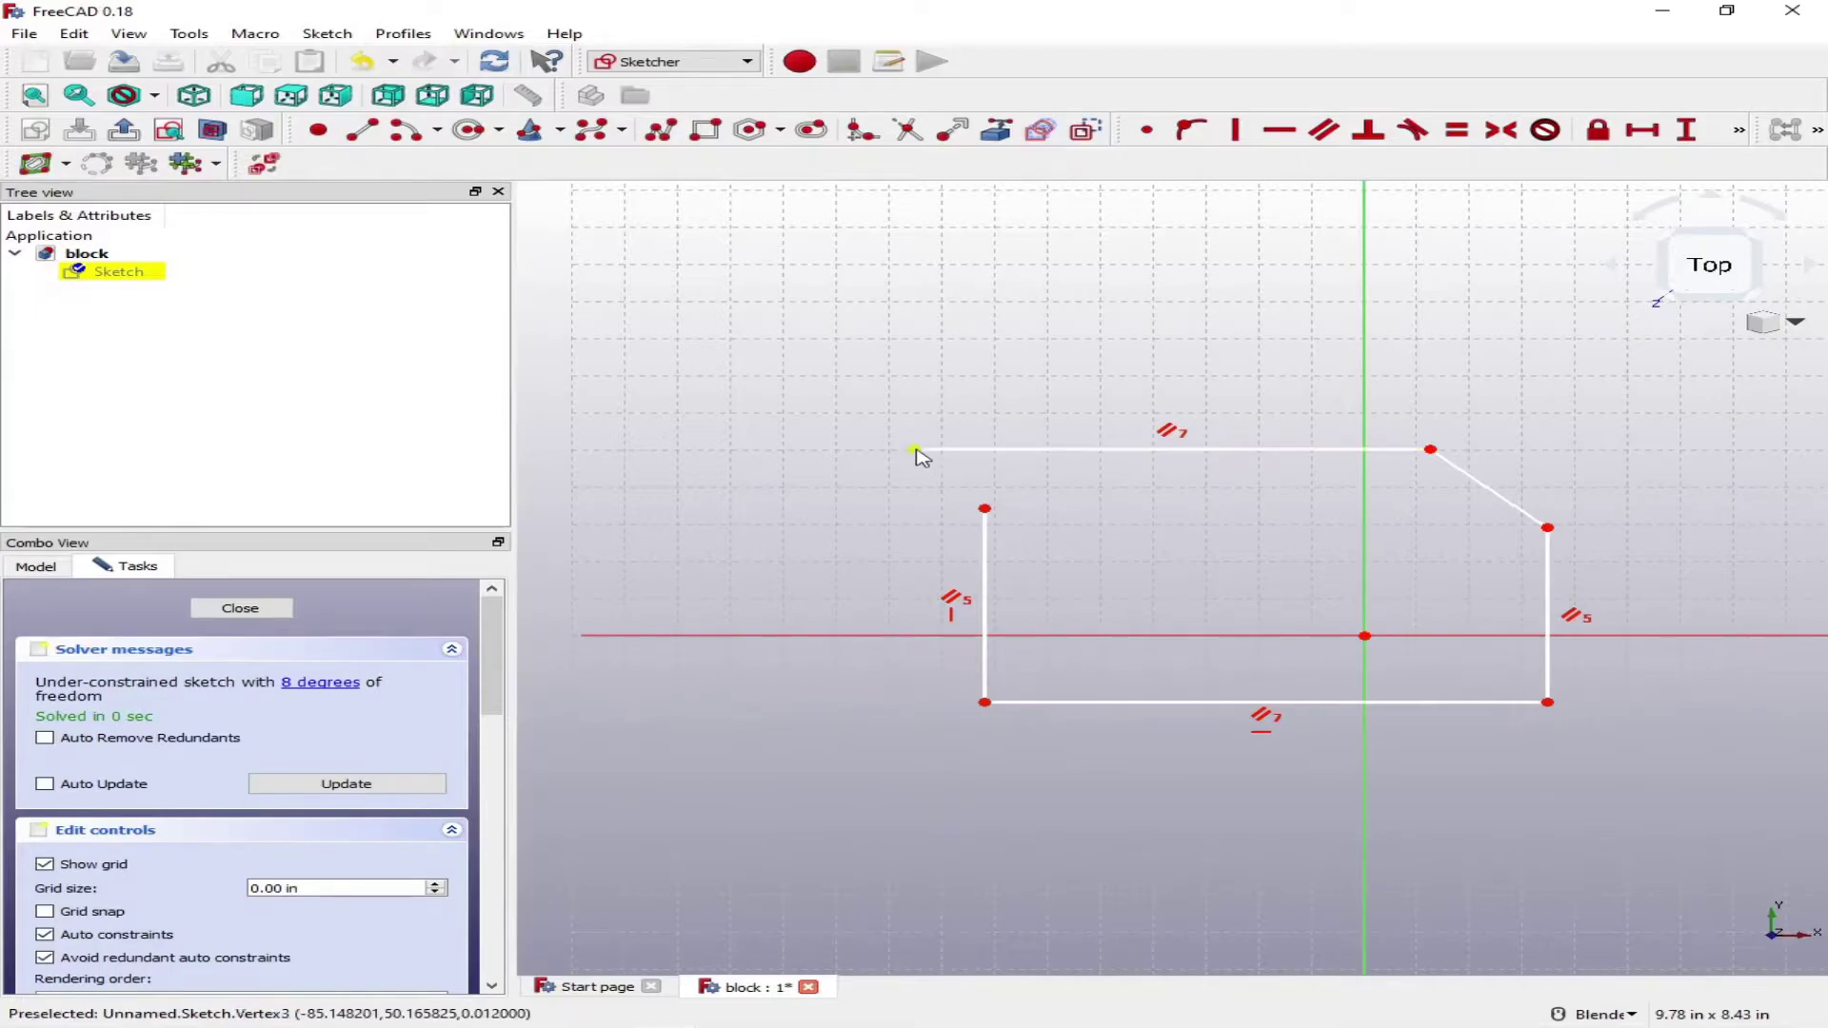
drag(918, 453, 1113, 458)
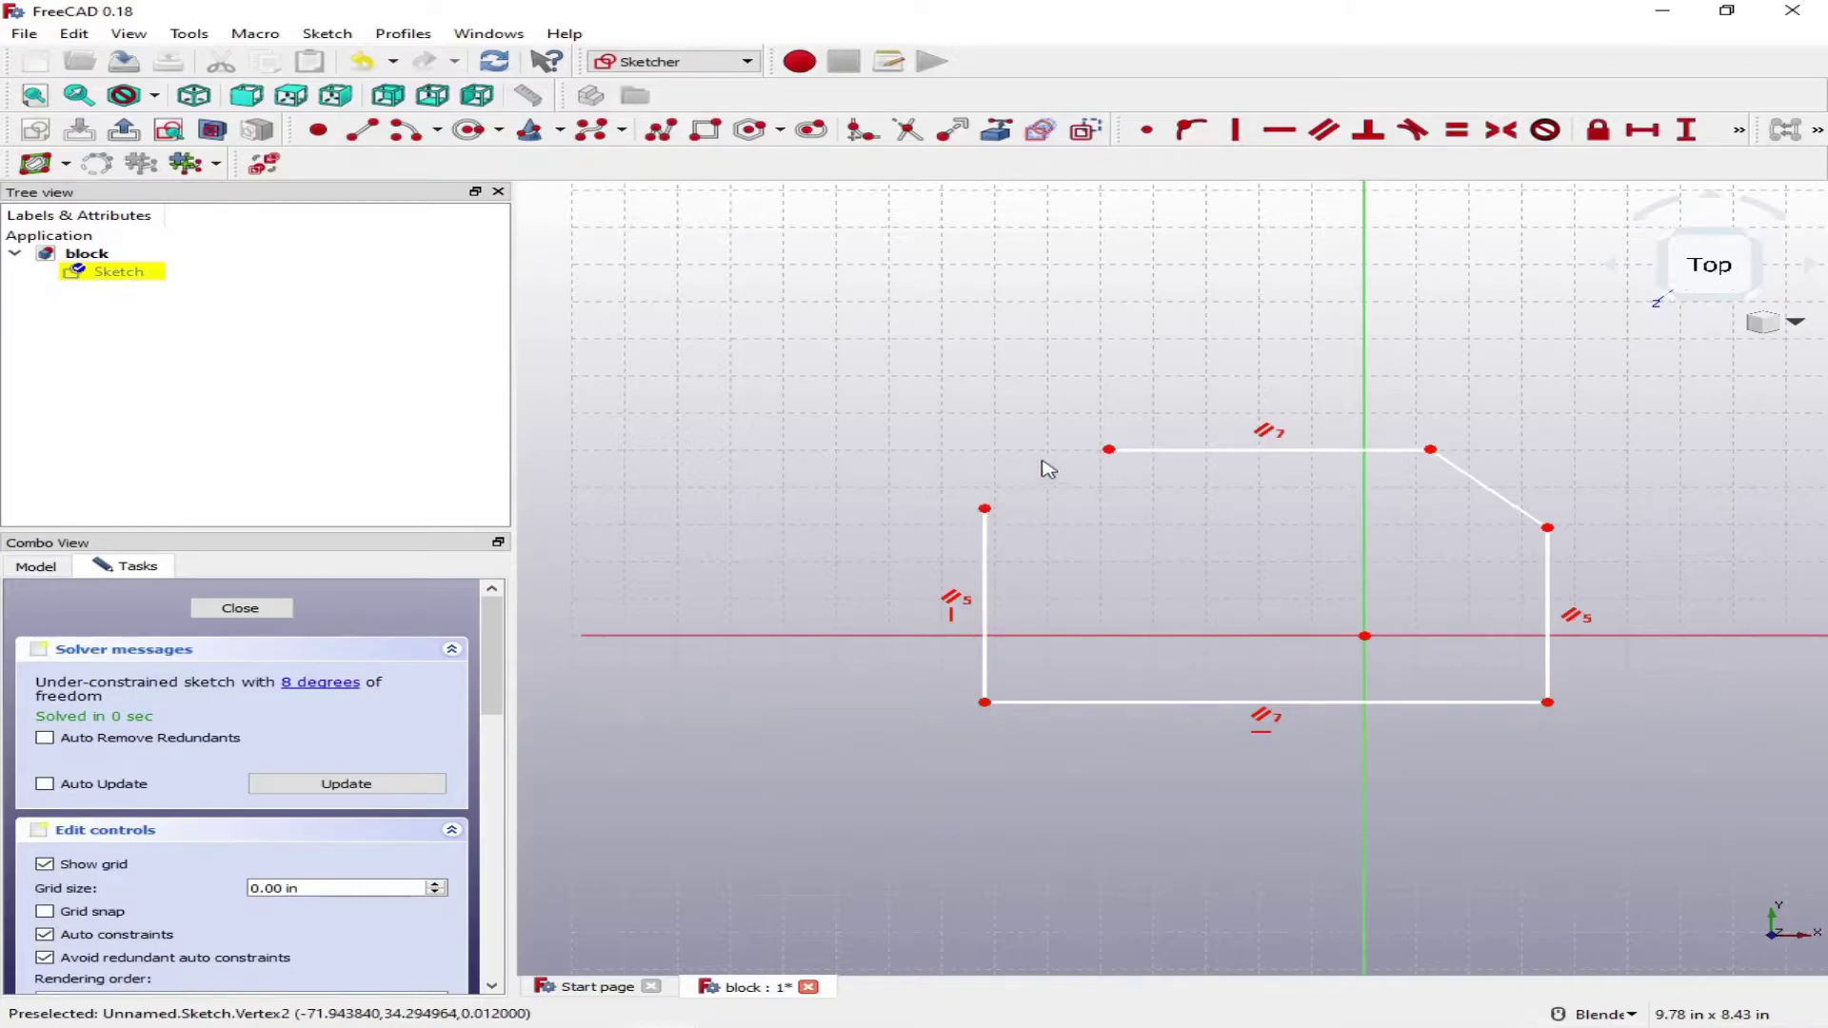
Begin a centre-and-endpoints arc centred in the upper-left corner, starting at the left edge's top.
click(437, 132)
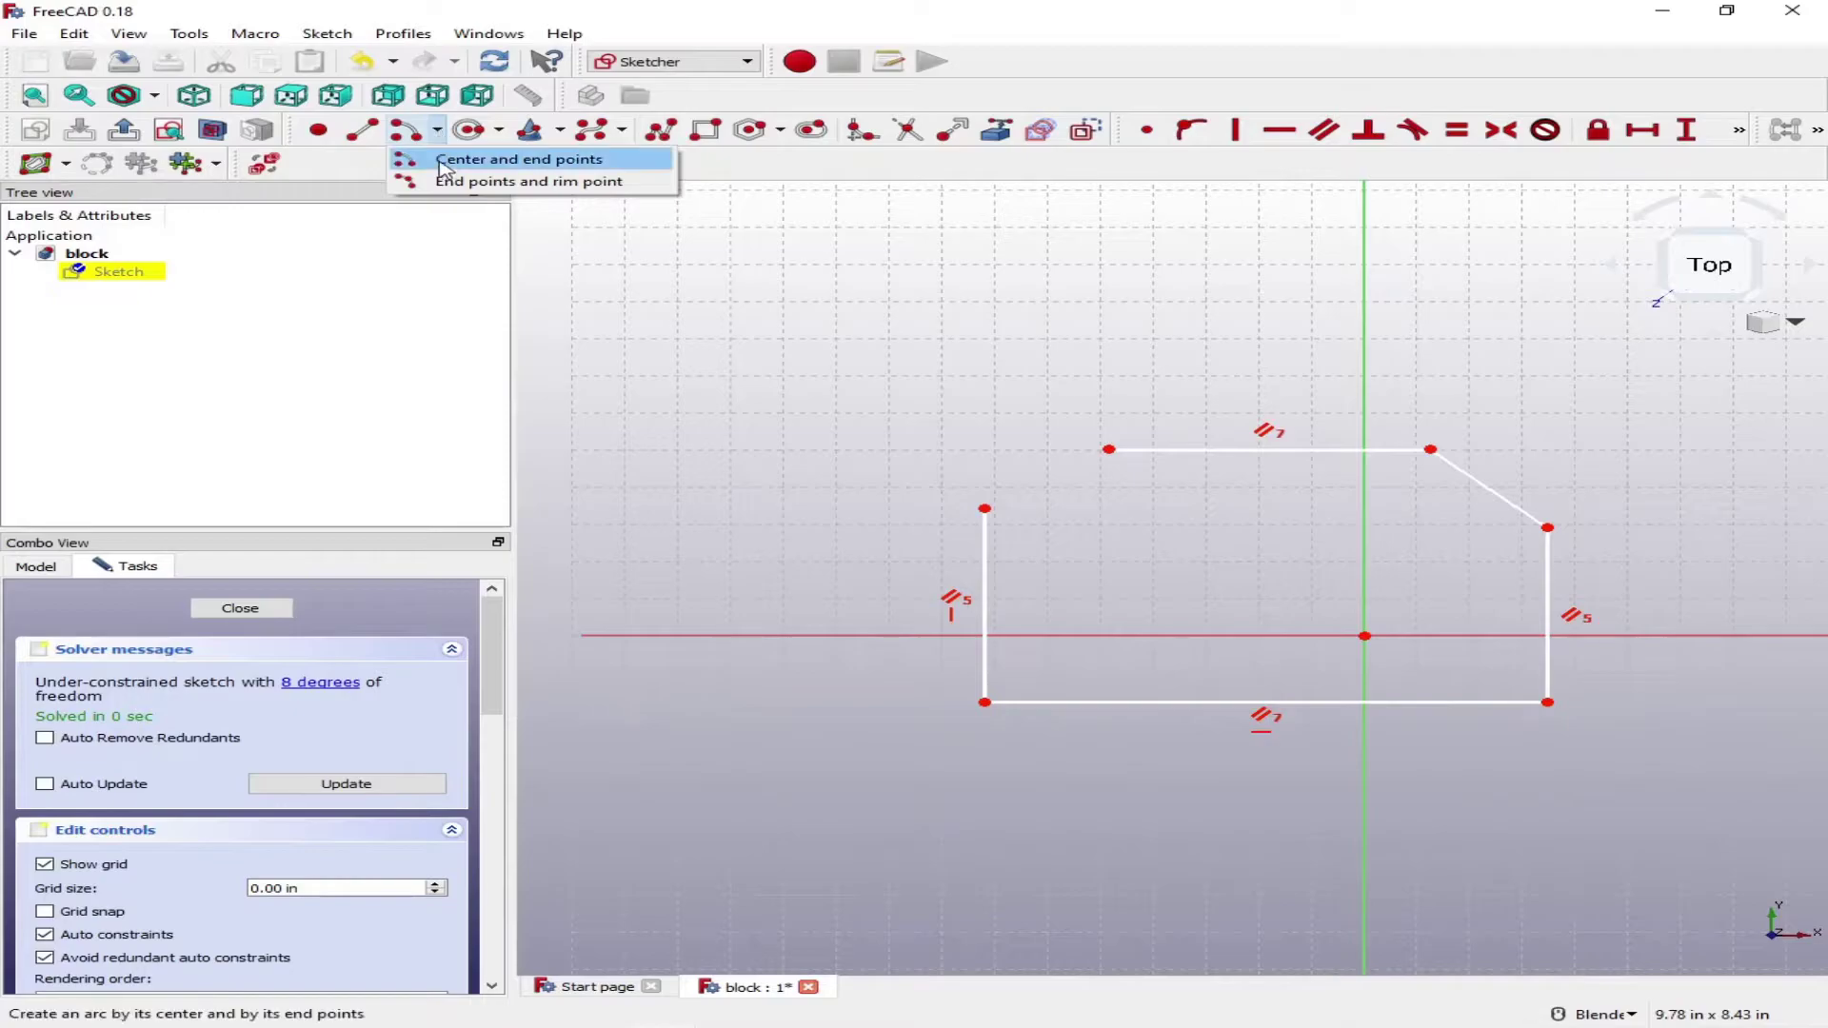
click(441, 164)
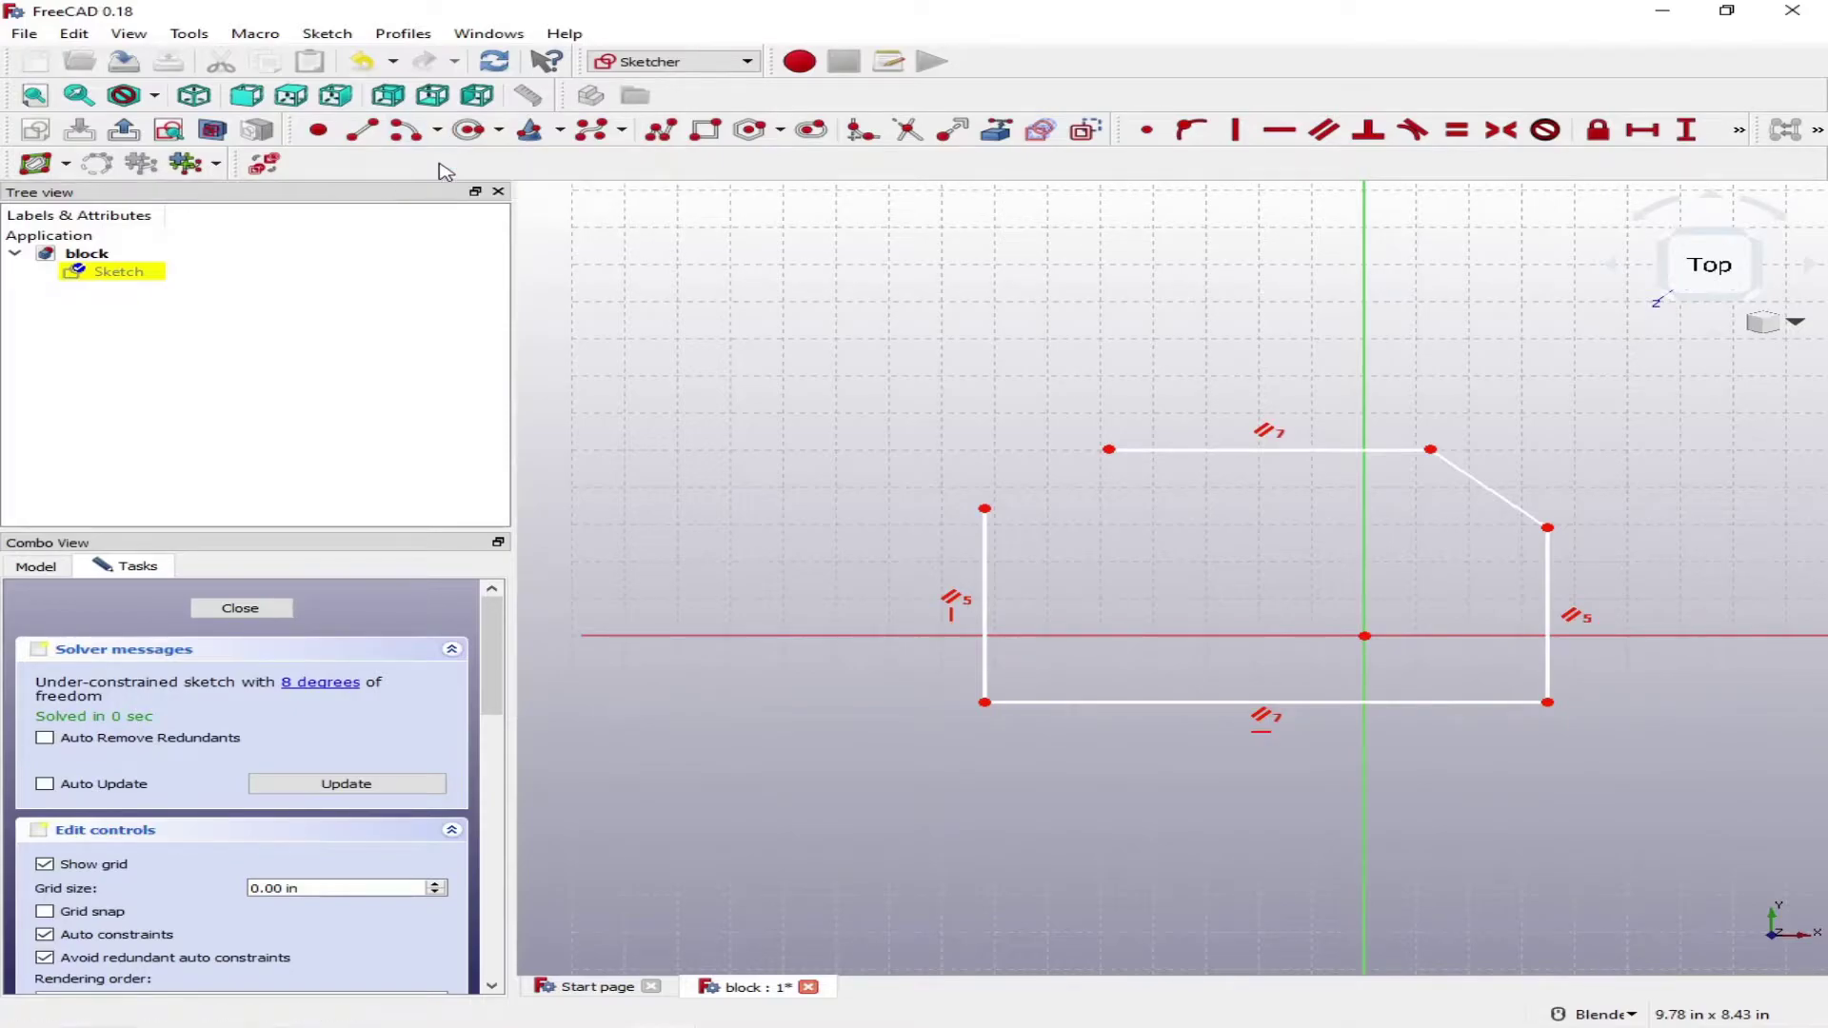
click(1093, 527)
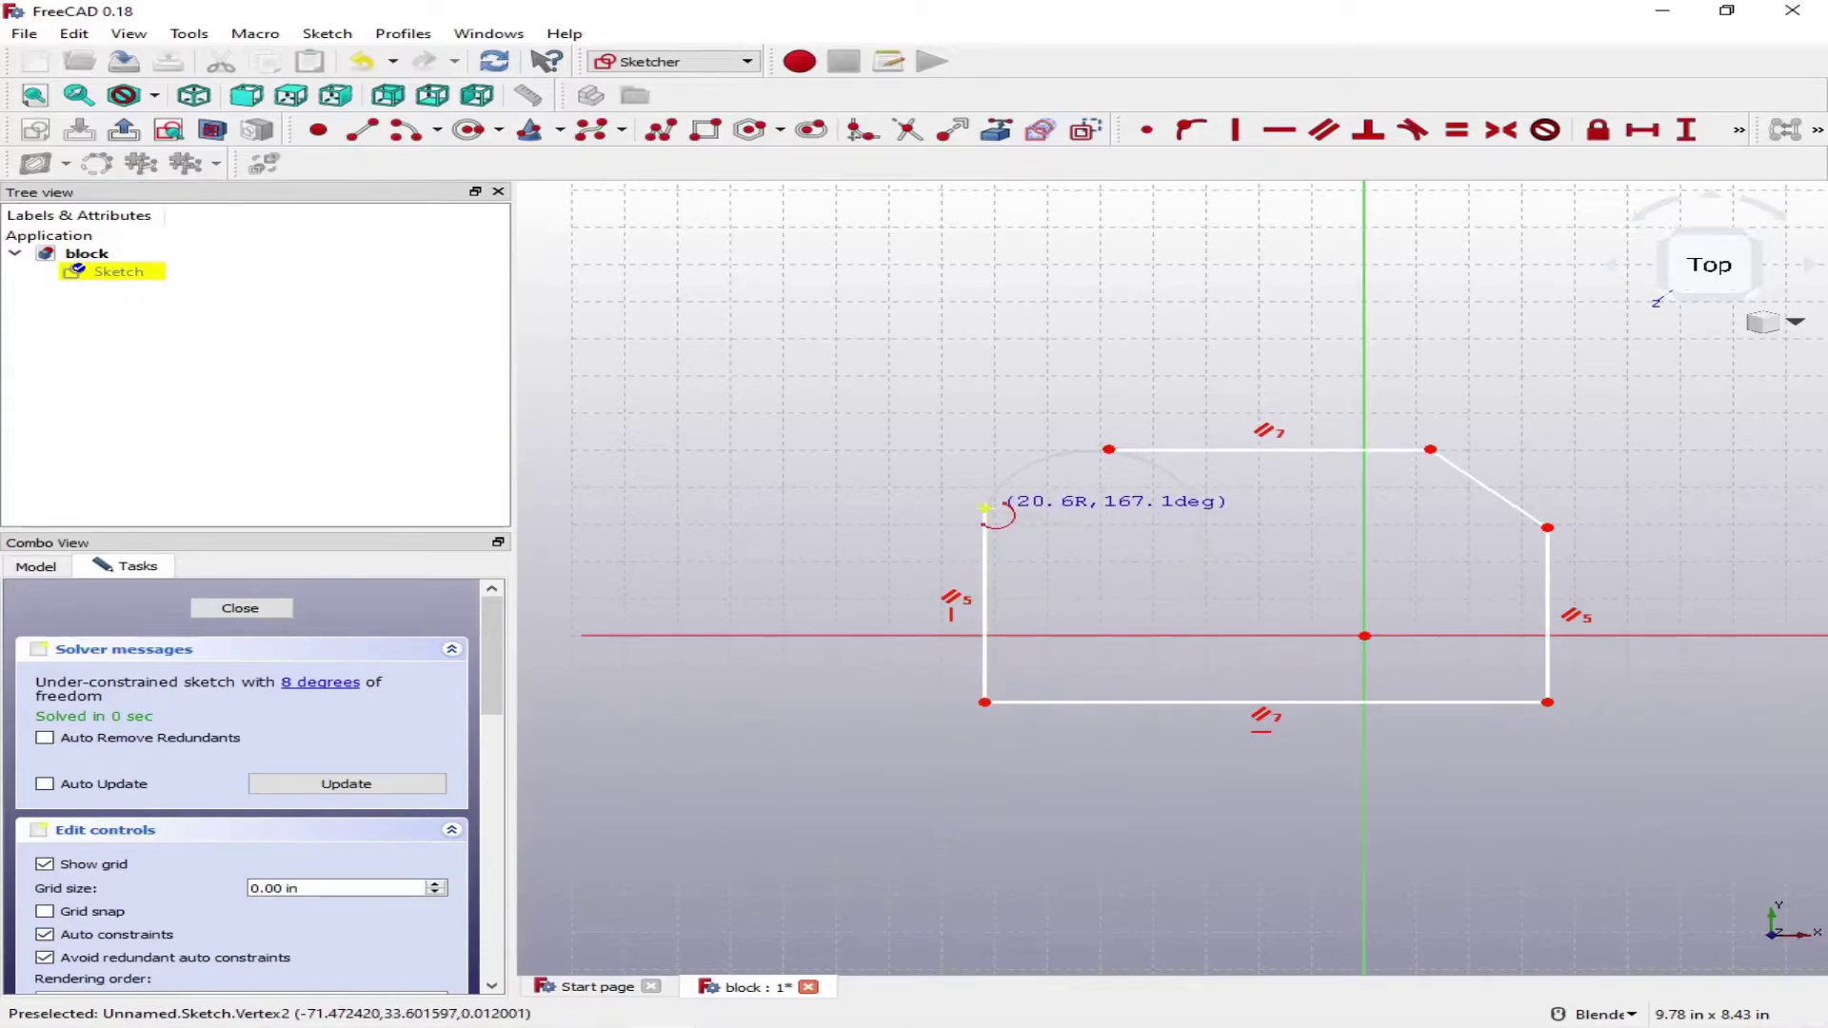
click(984, 509)
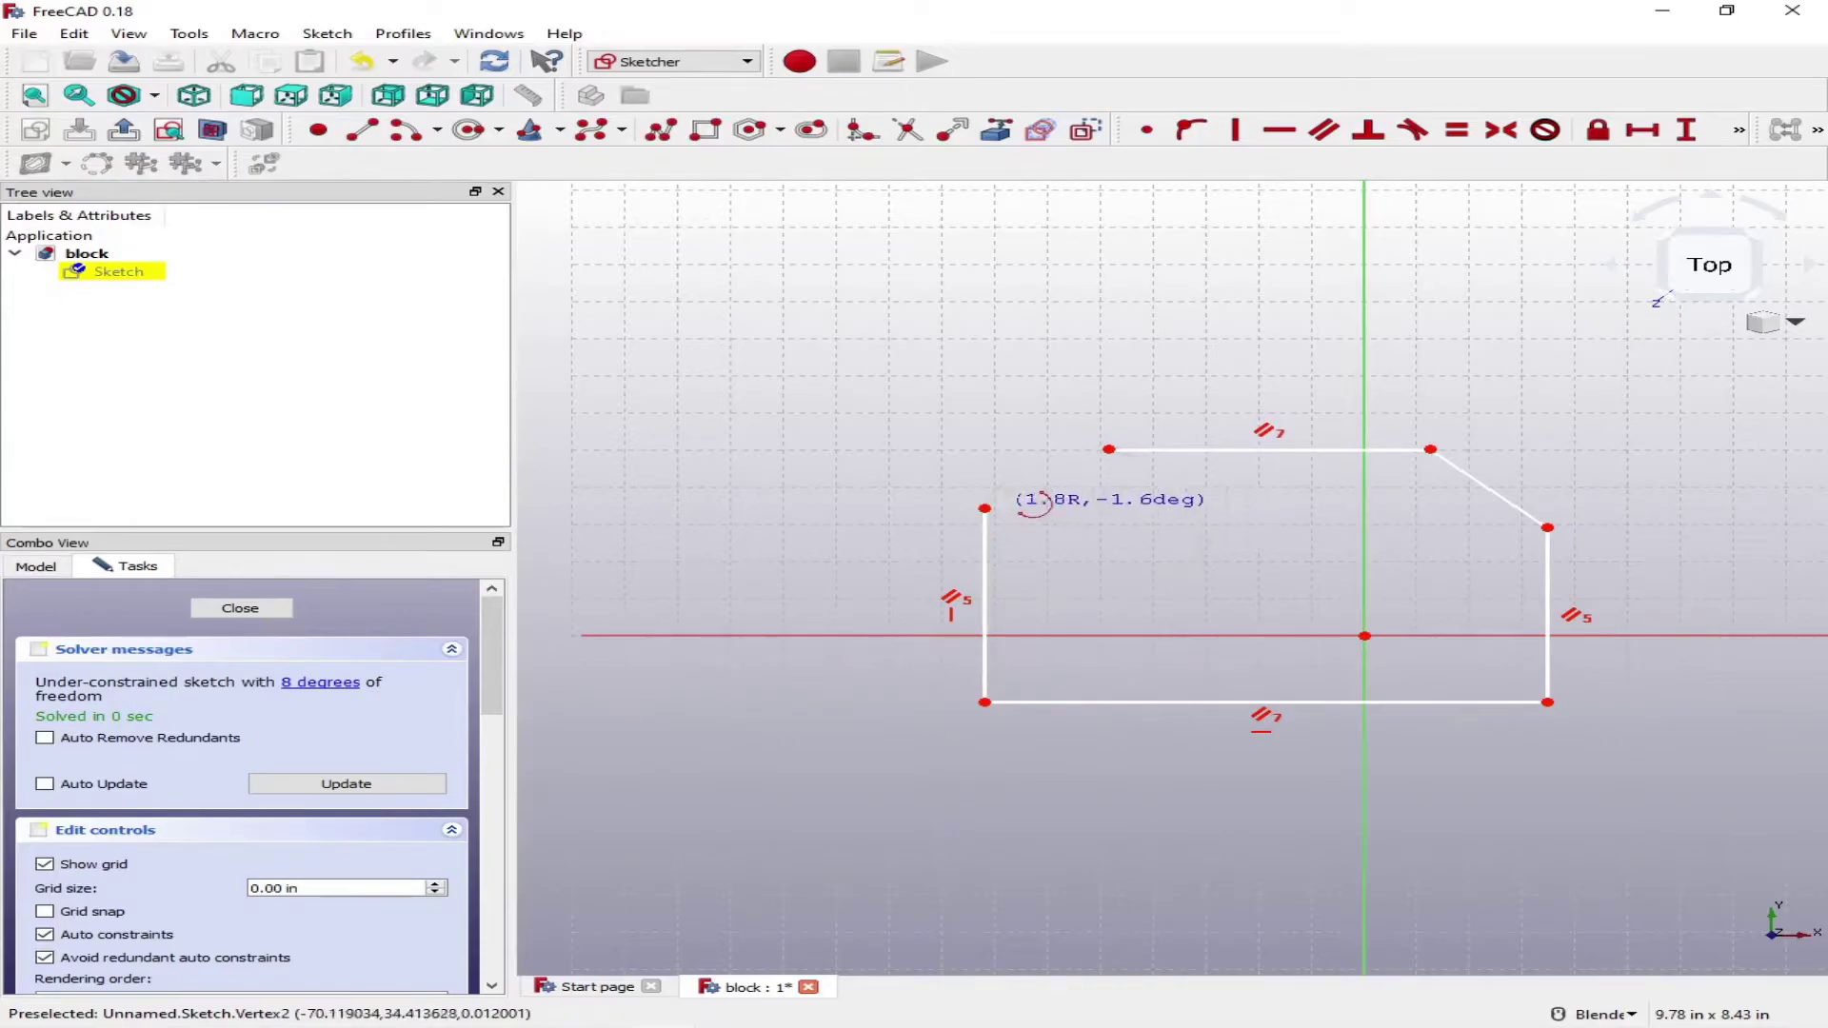
Finish the corner arc at the top edge's left end.
click(1109, 449)
scroll(1098, 463, up, 4)
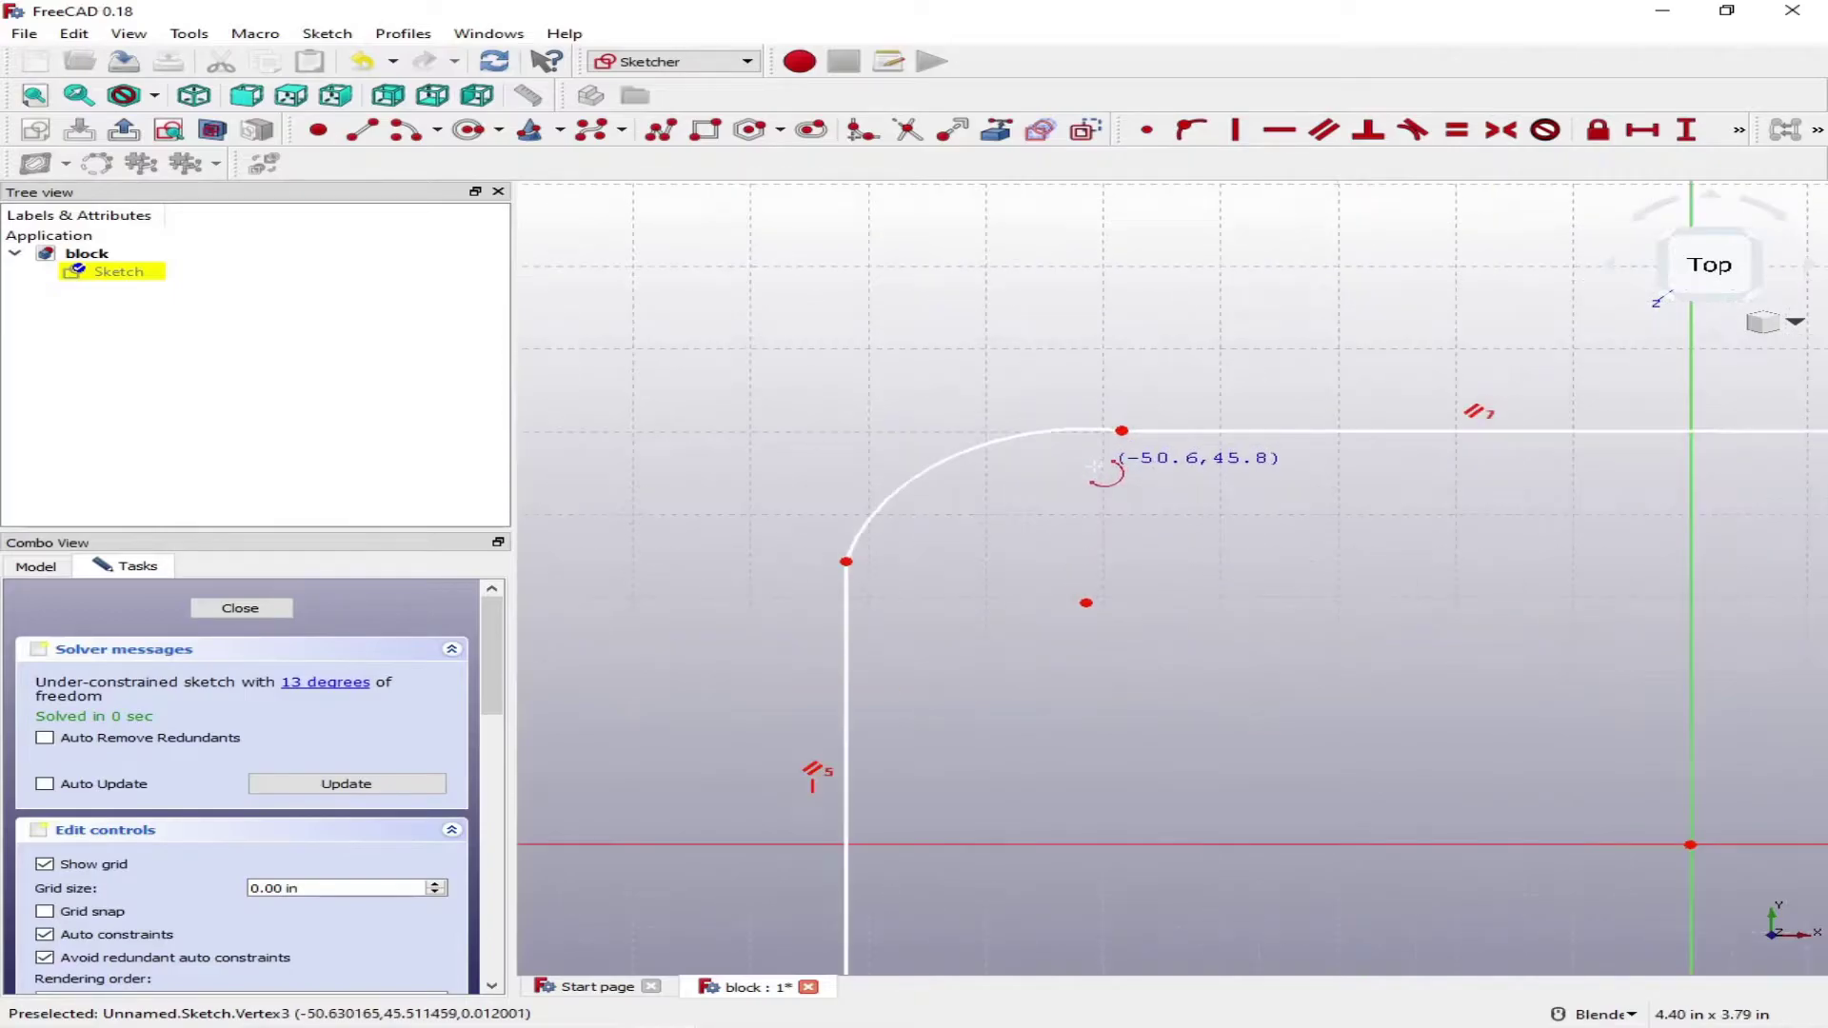
scroll(1104, 466, up, 2)
scroll(1097, 440, down, 2)
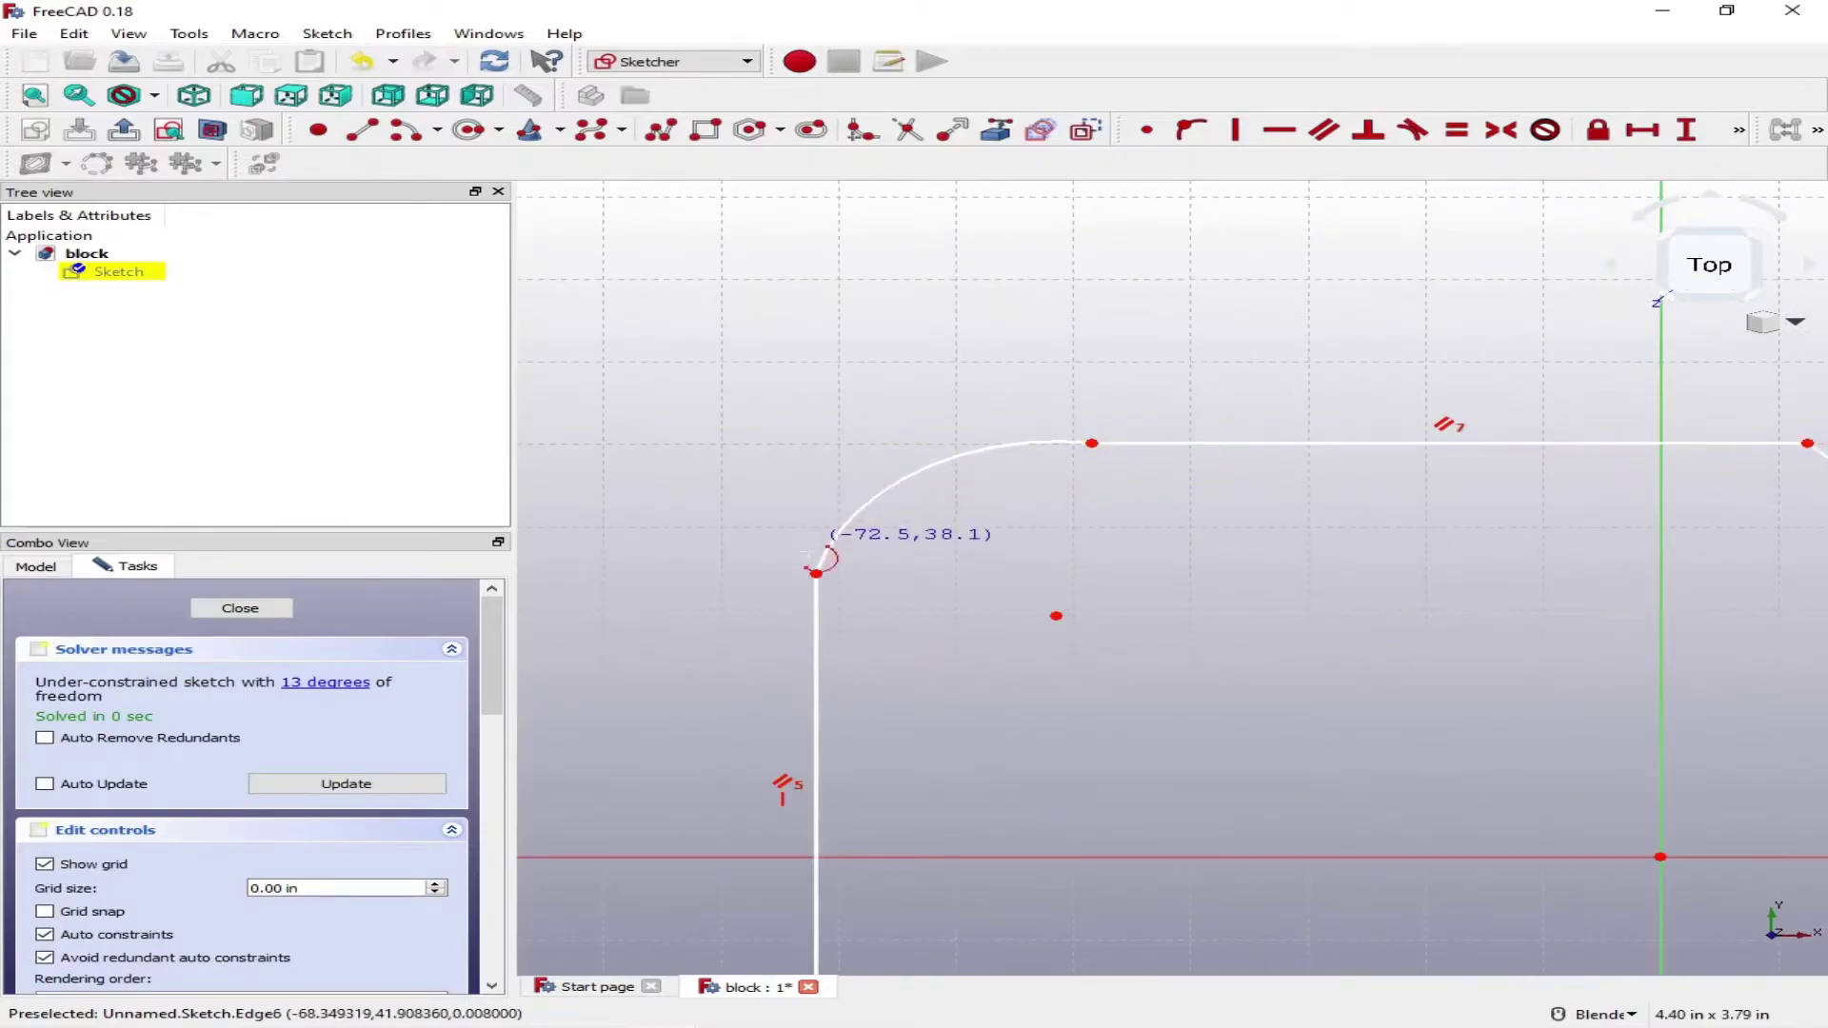
scroll(818, 569, up, 3)
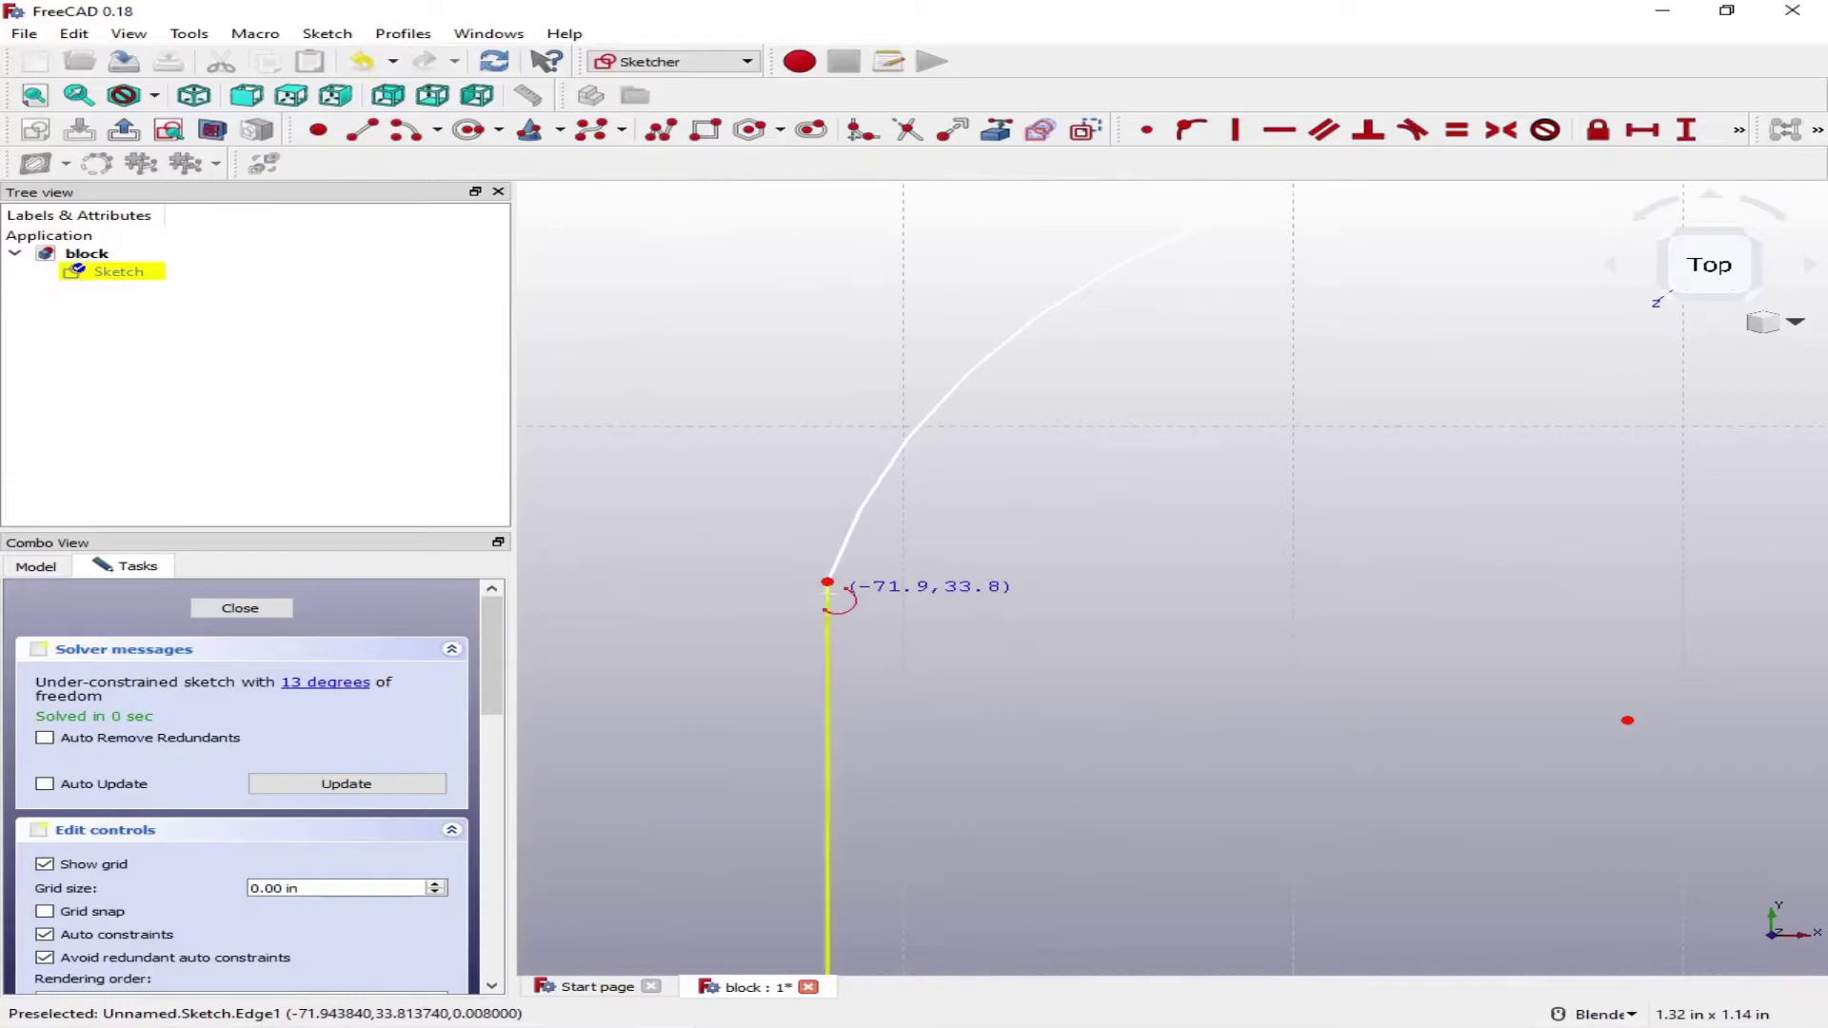
scroll(840, 598, down, 2)
scroll(1281, 364, up, 1)
scroll(1271, 390, down, 1)
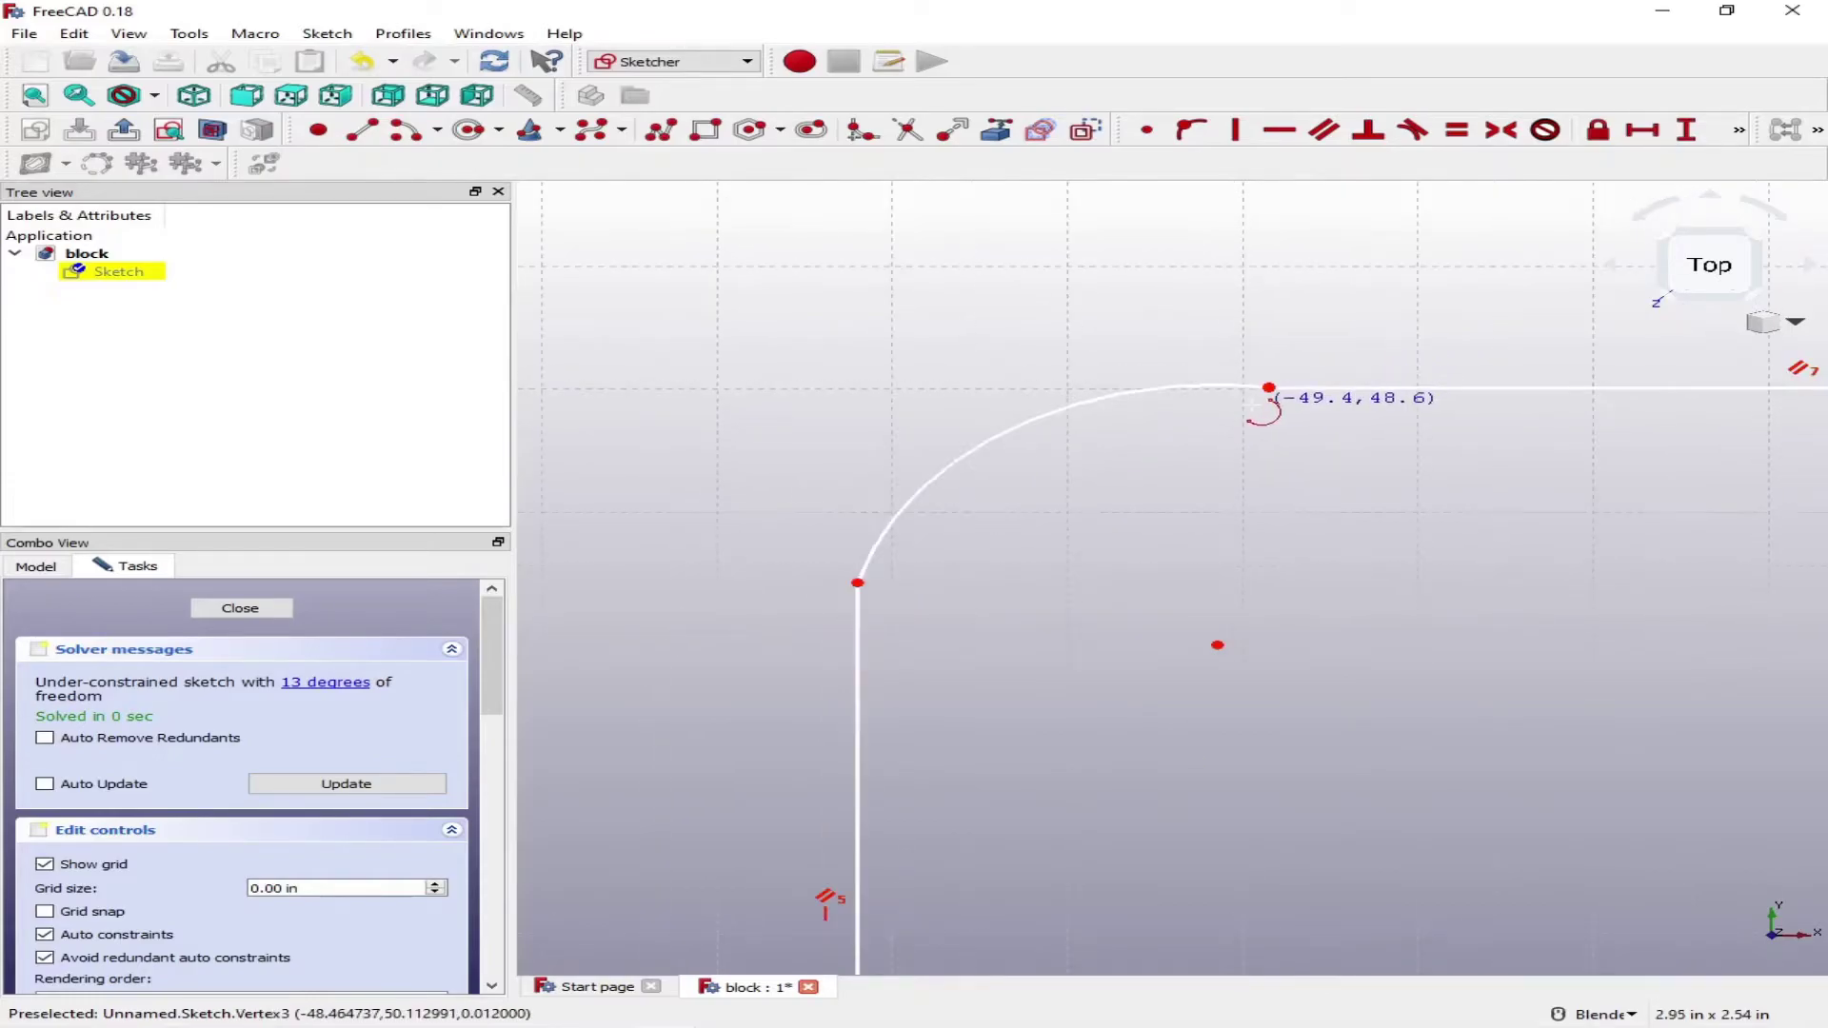
scroll(1269, 401, down, 3)
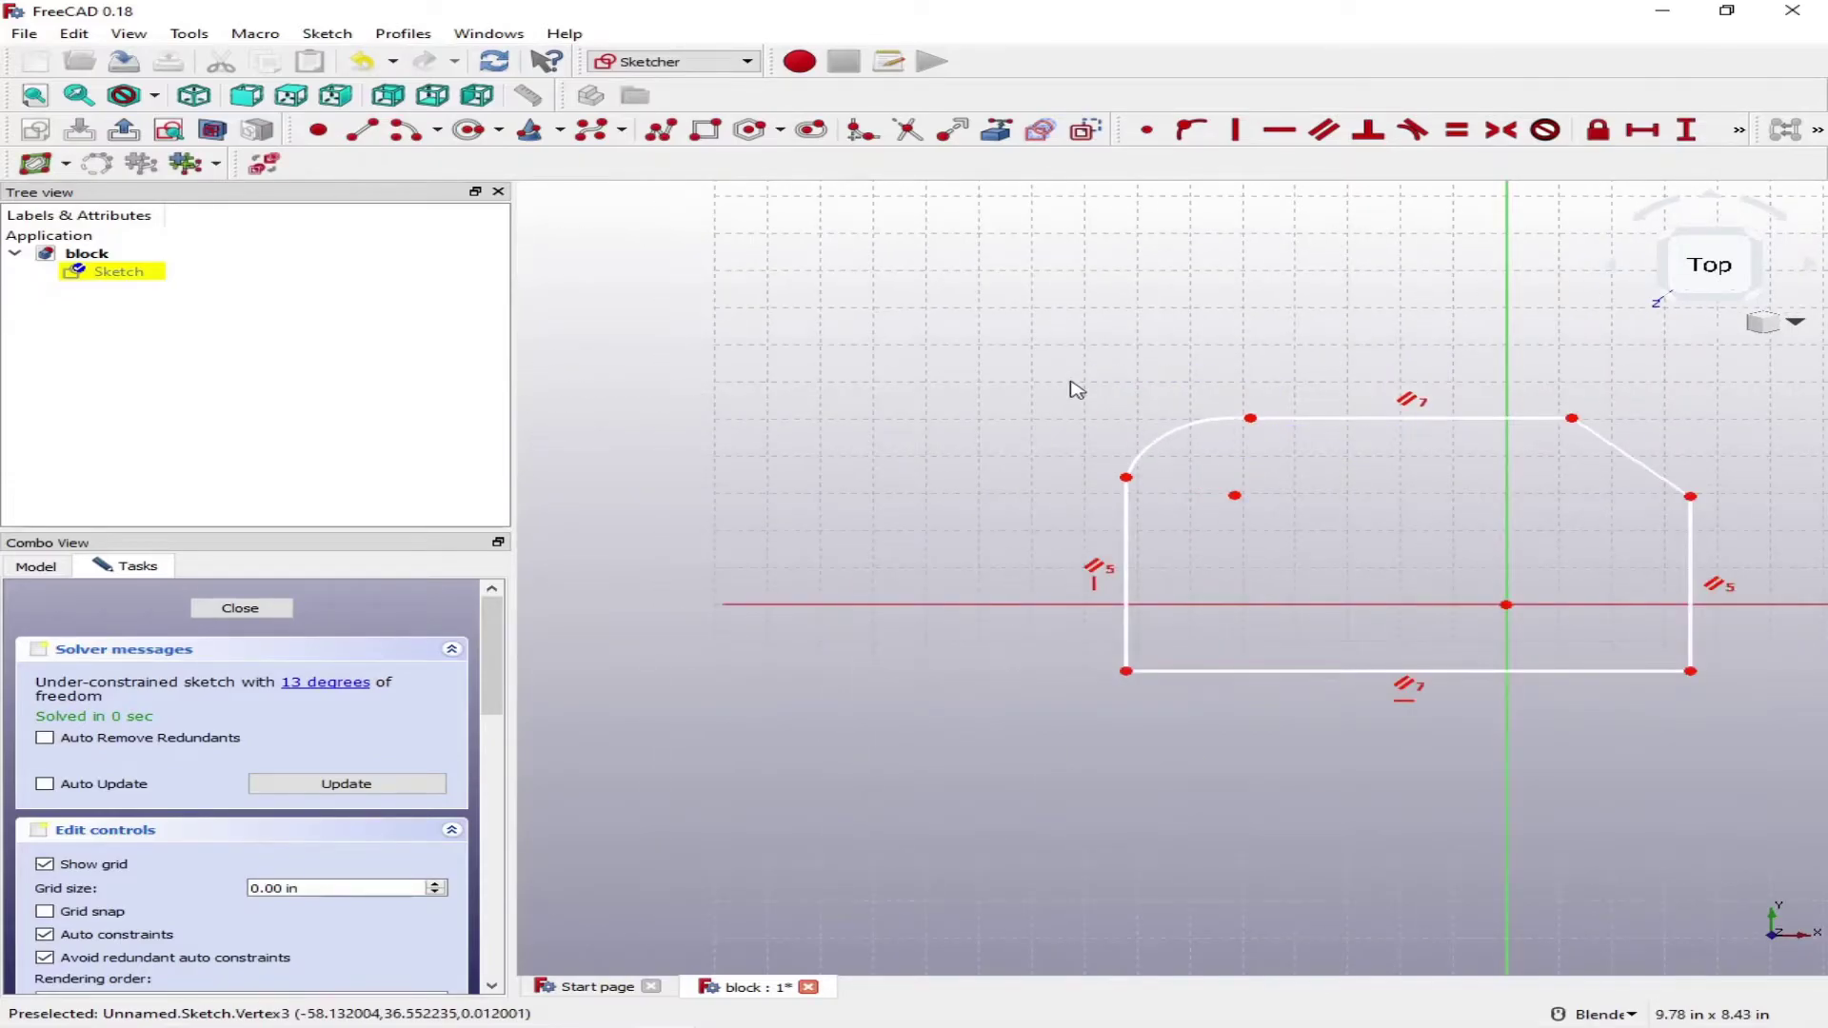
scroll(1326, 418, up, 1)
scroll(1112, 435, down, 2)
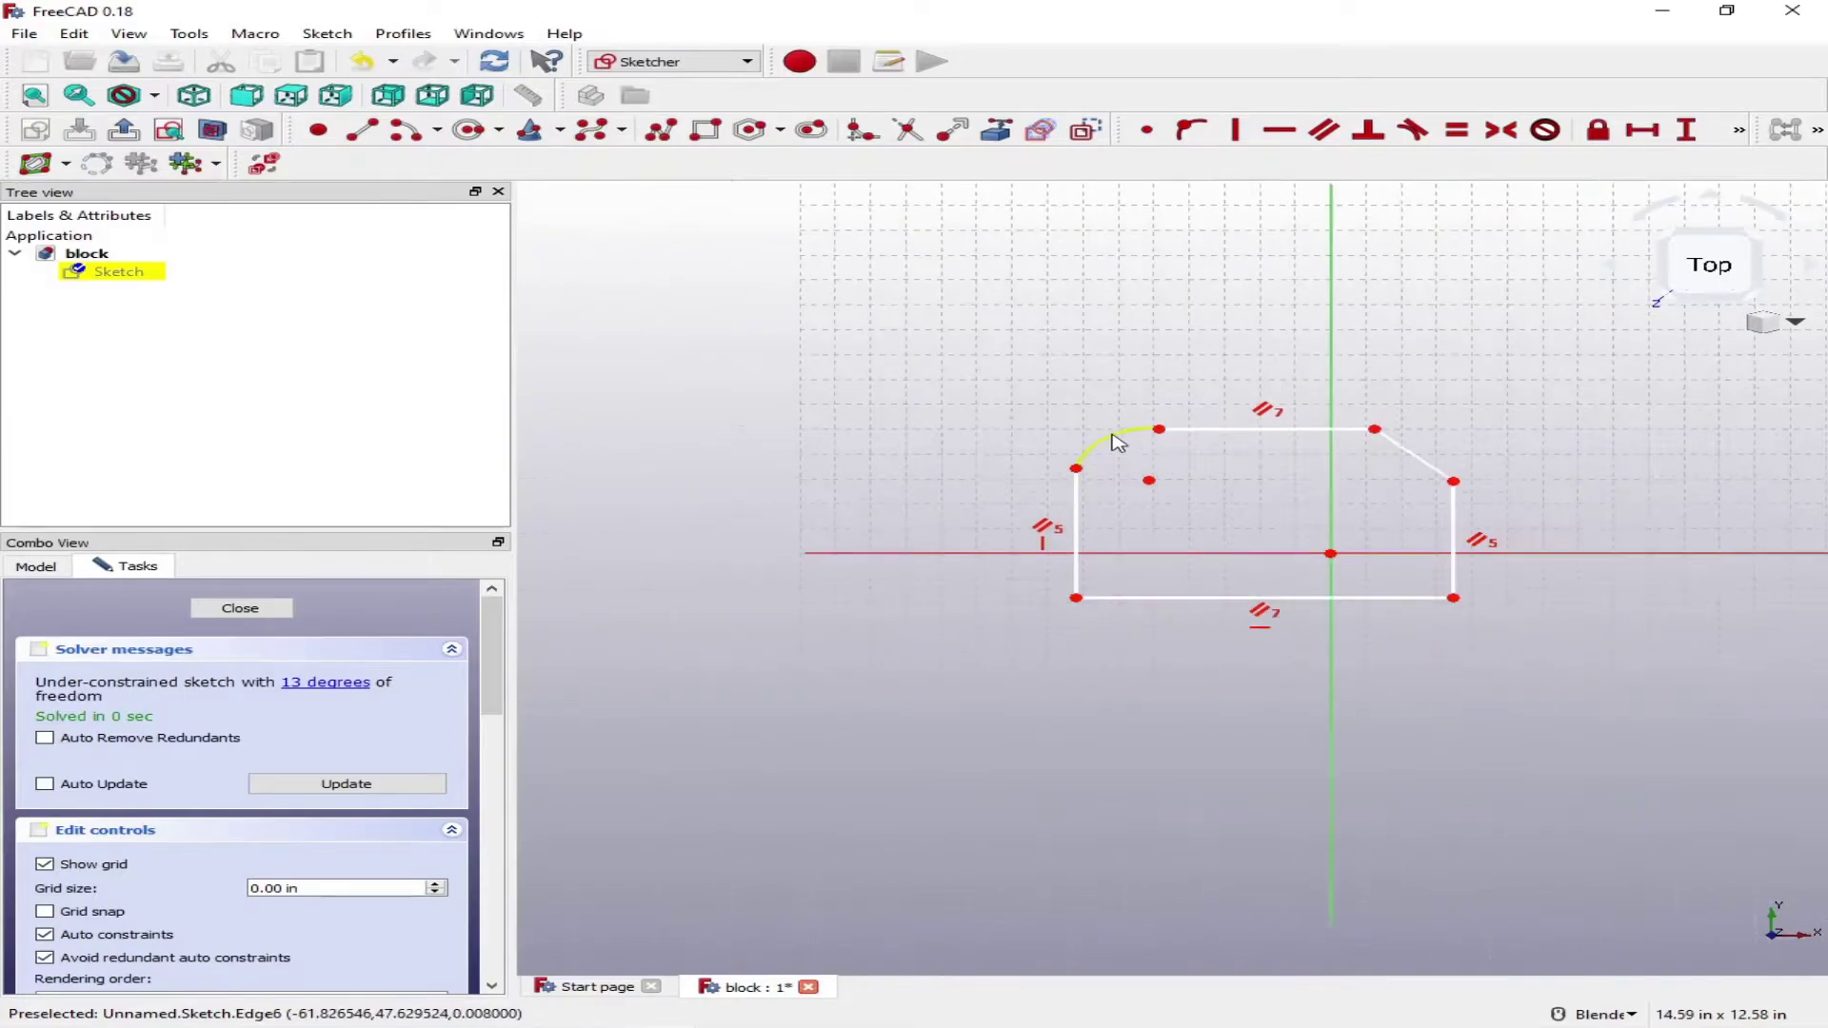
scroll(1471, 465, up, 1)
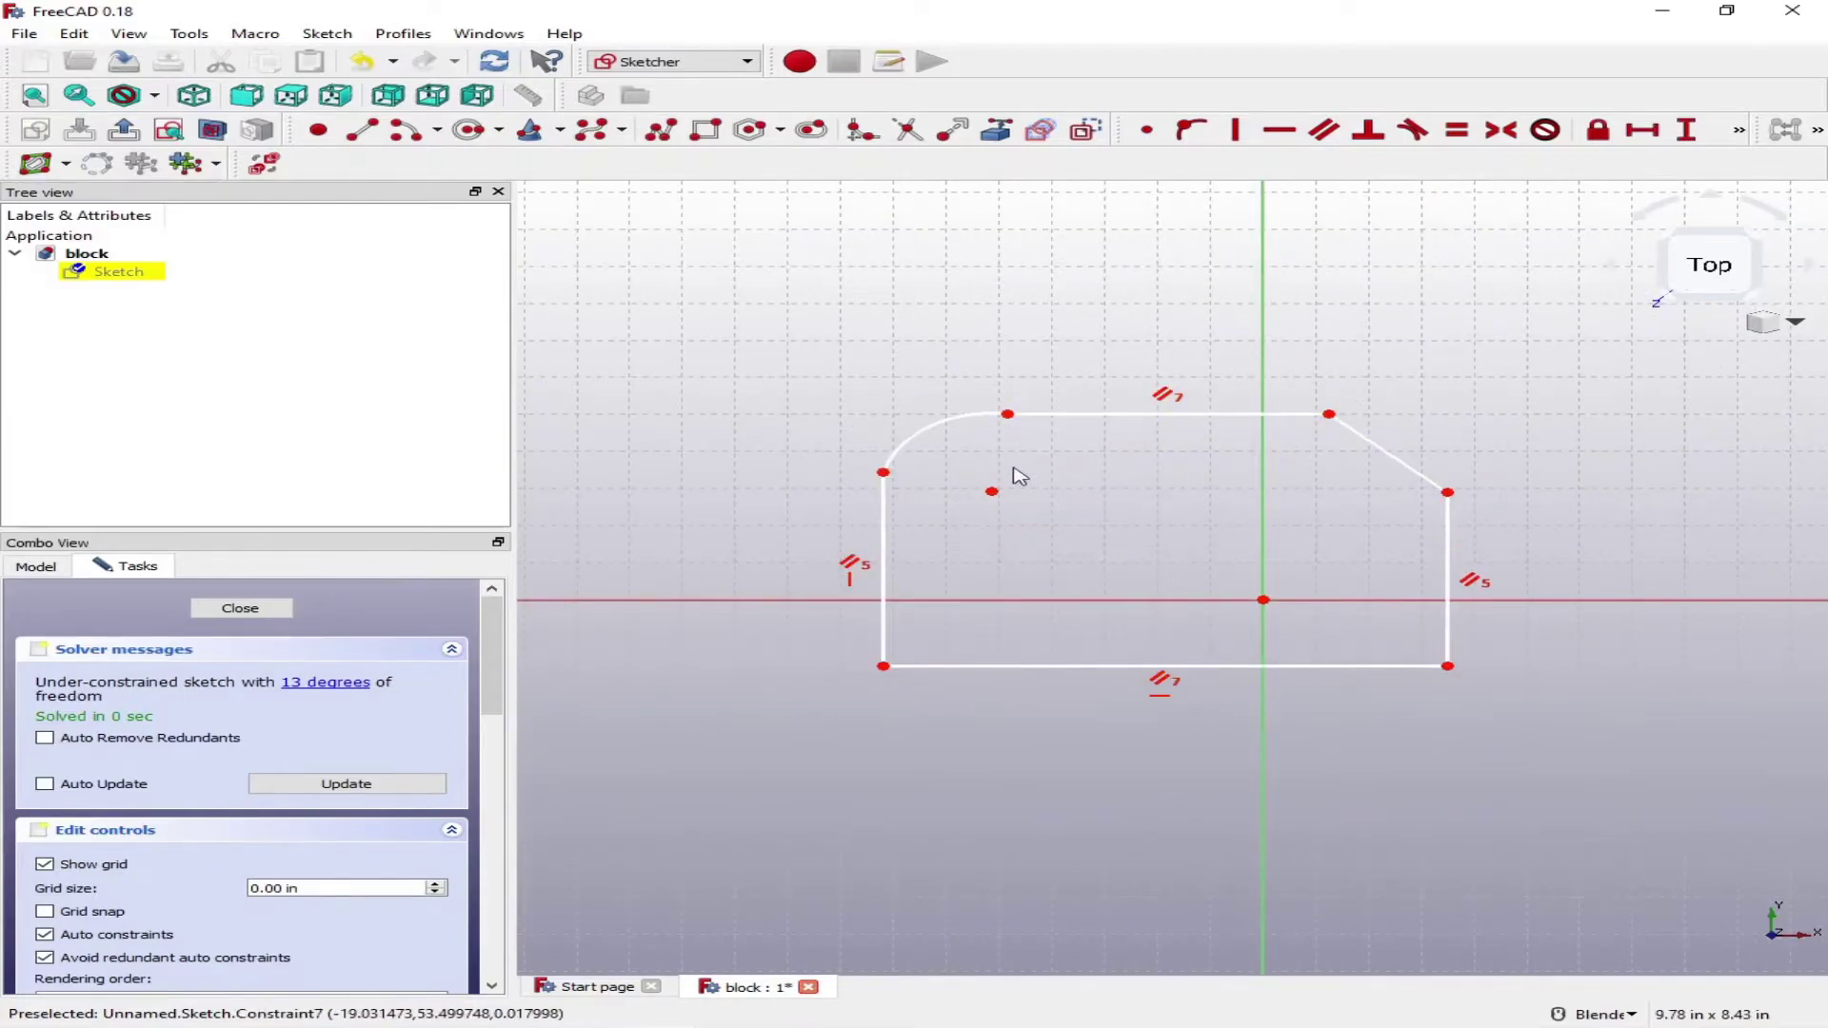
Make the arc tangent to the top edge and the left edge tangent to the arc.
click(1414, 131)
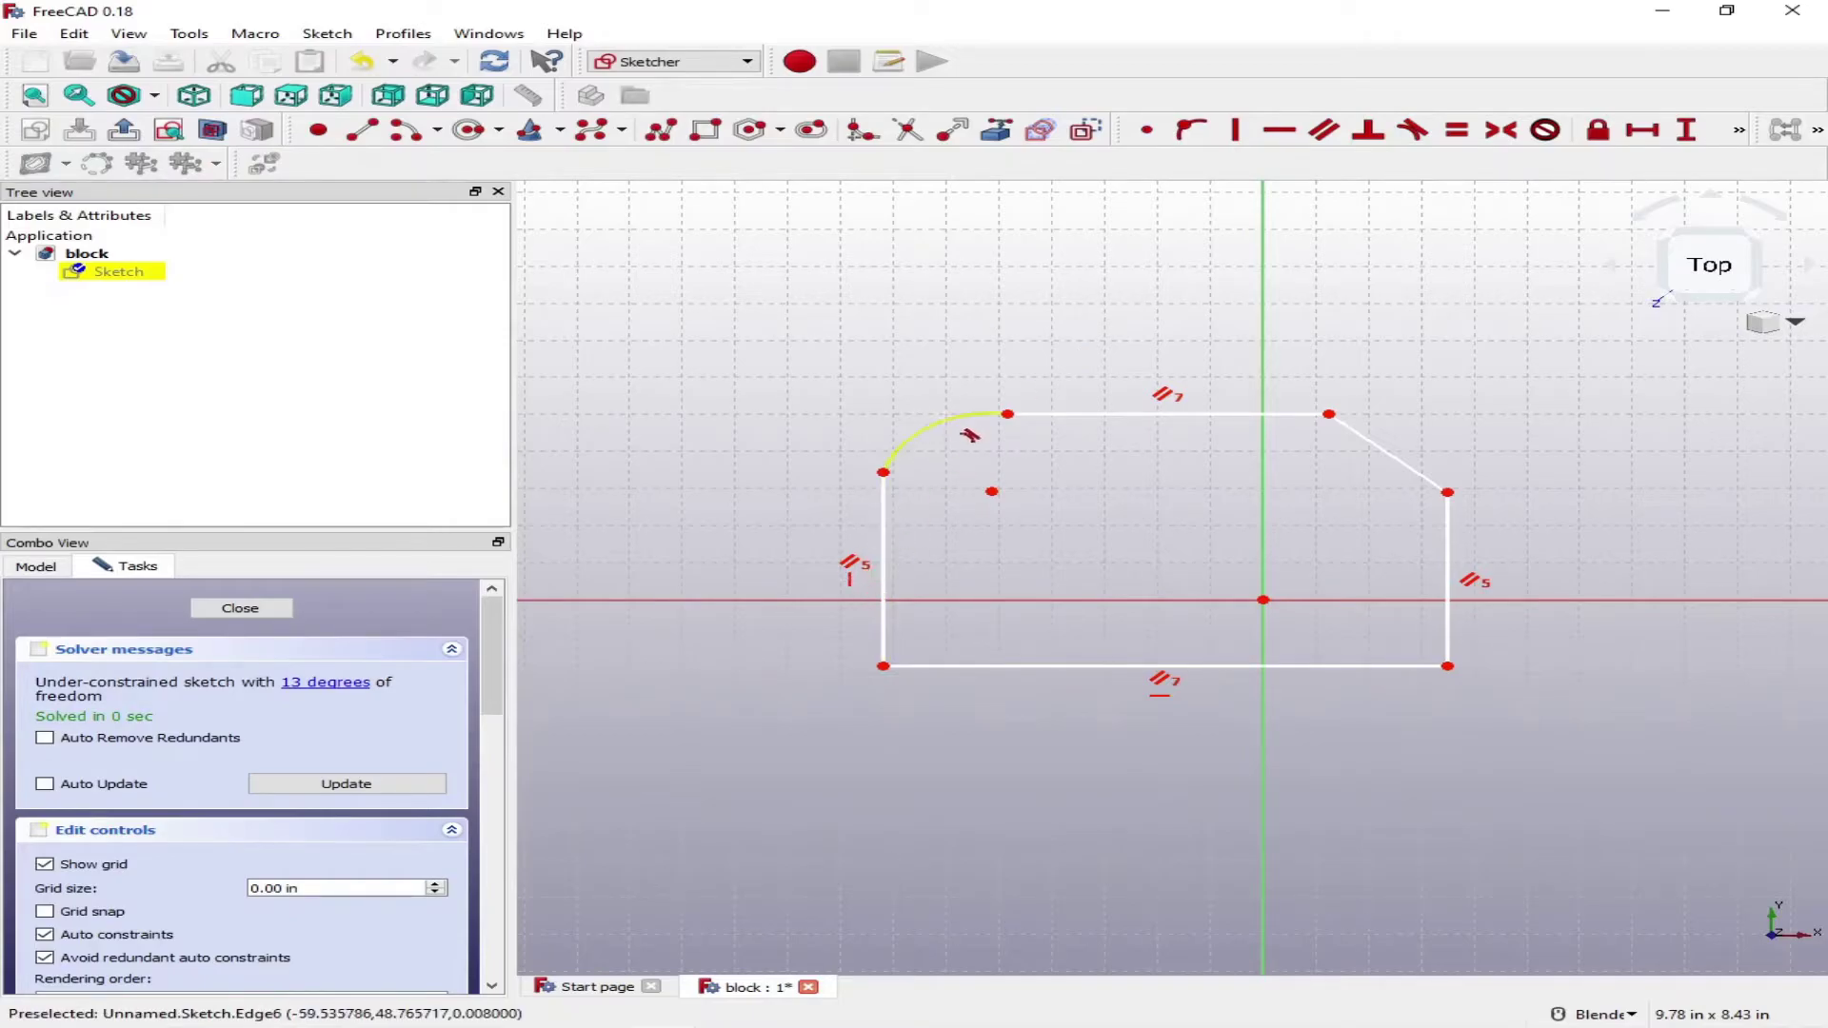
click(947, 430)
click(1072, 416)
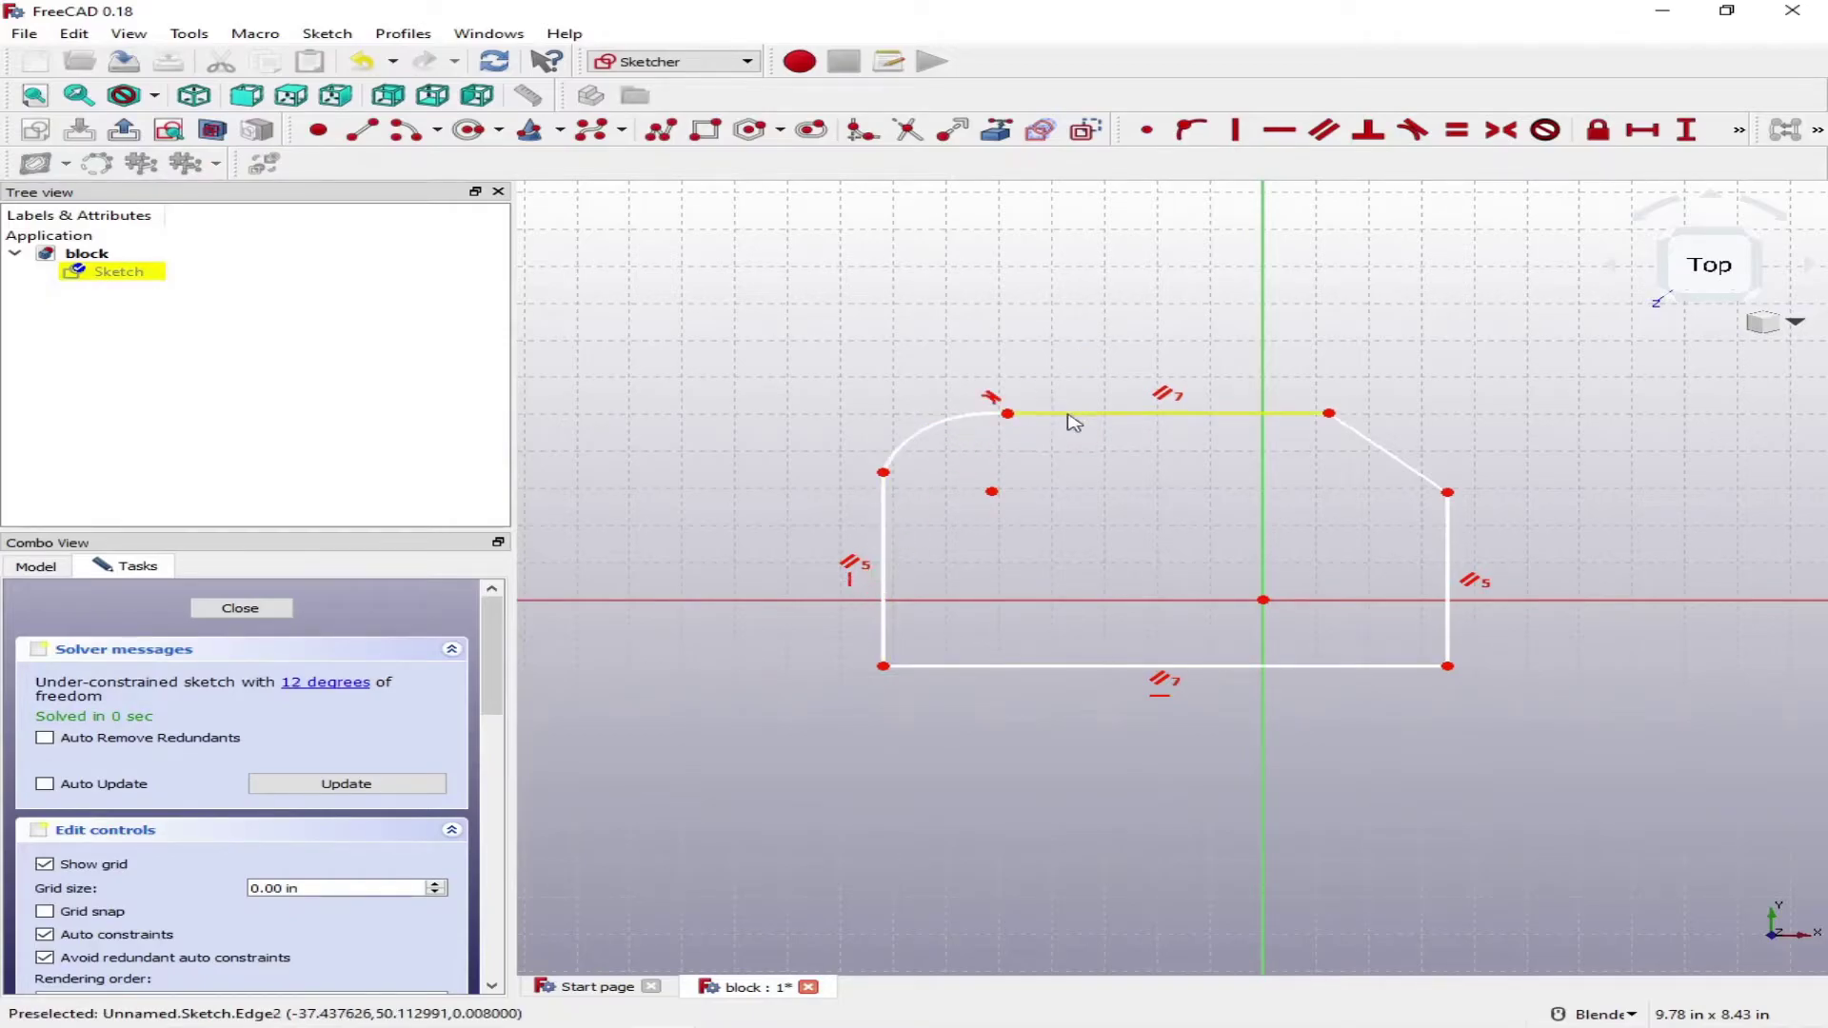
click(885, 543)
click(916, 445)
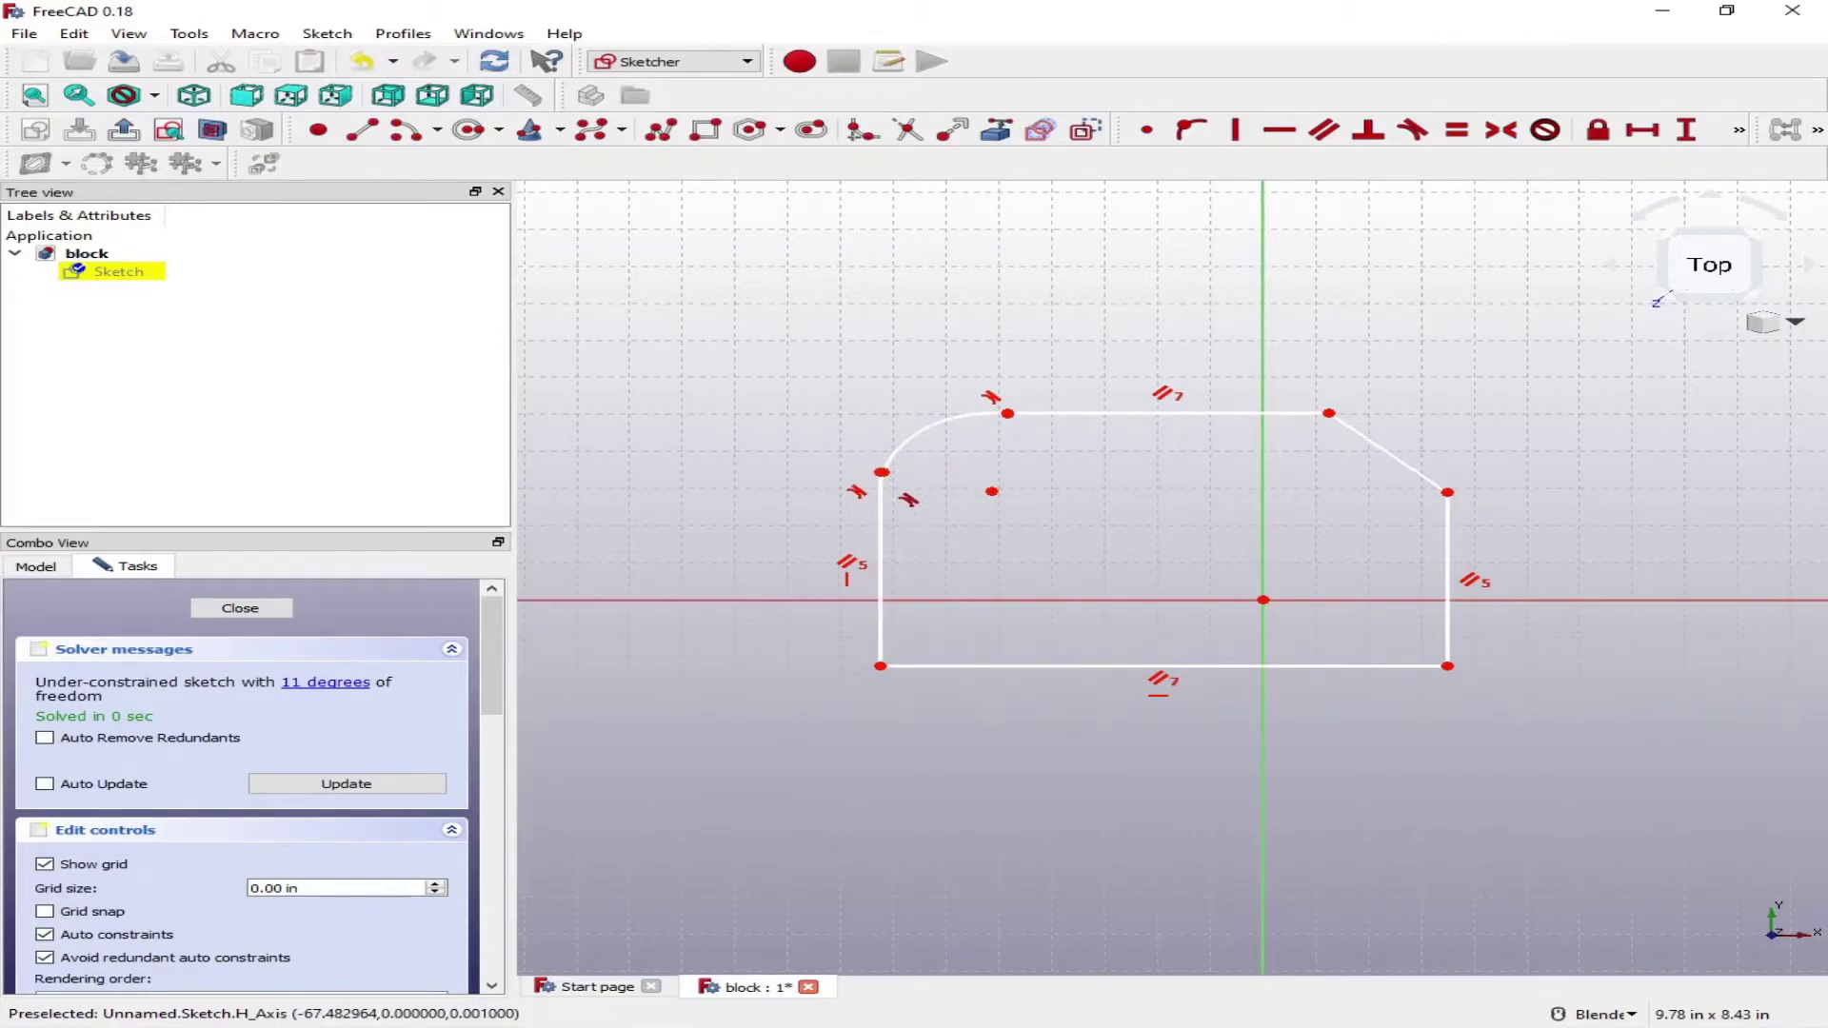
scroll(871, 465, up, 5)
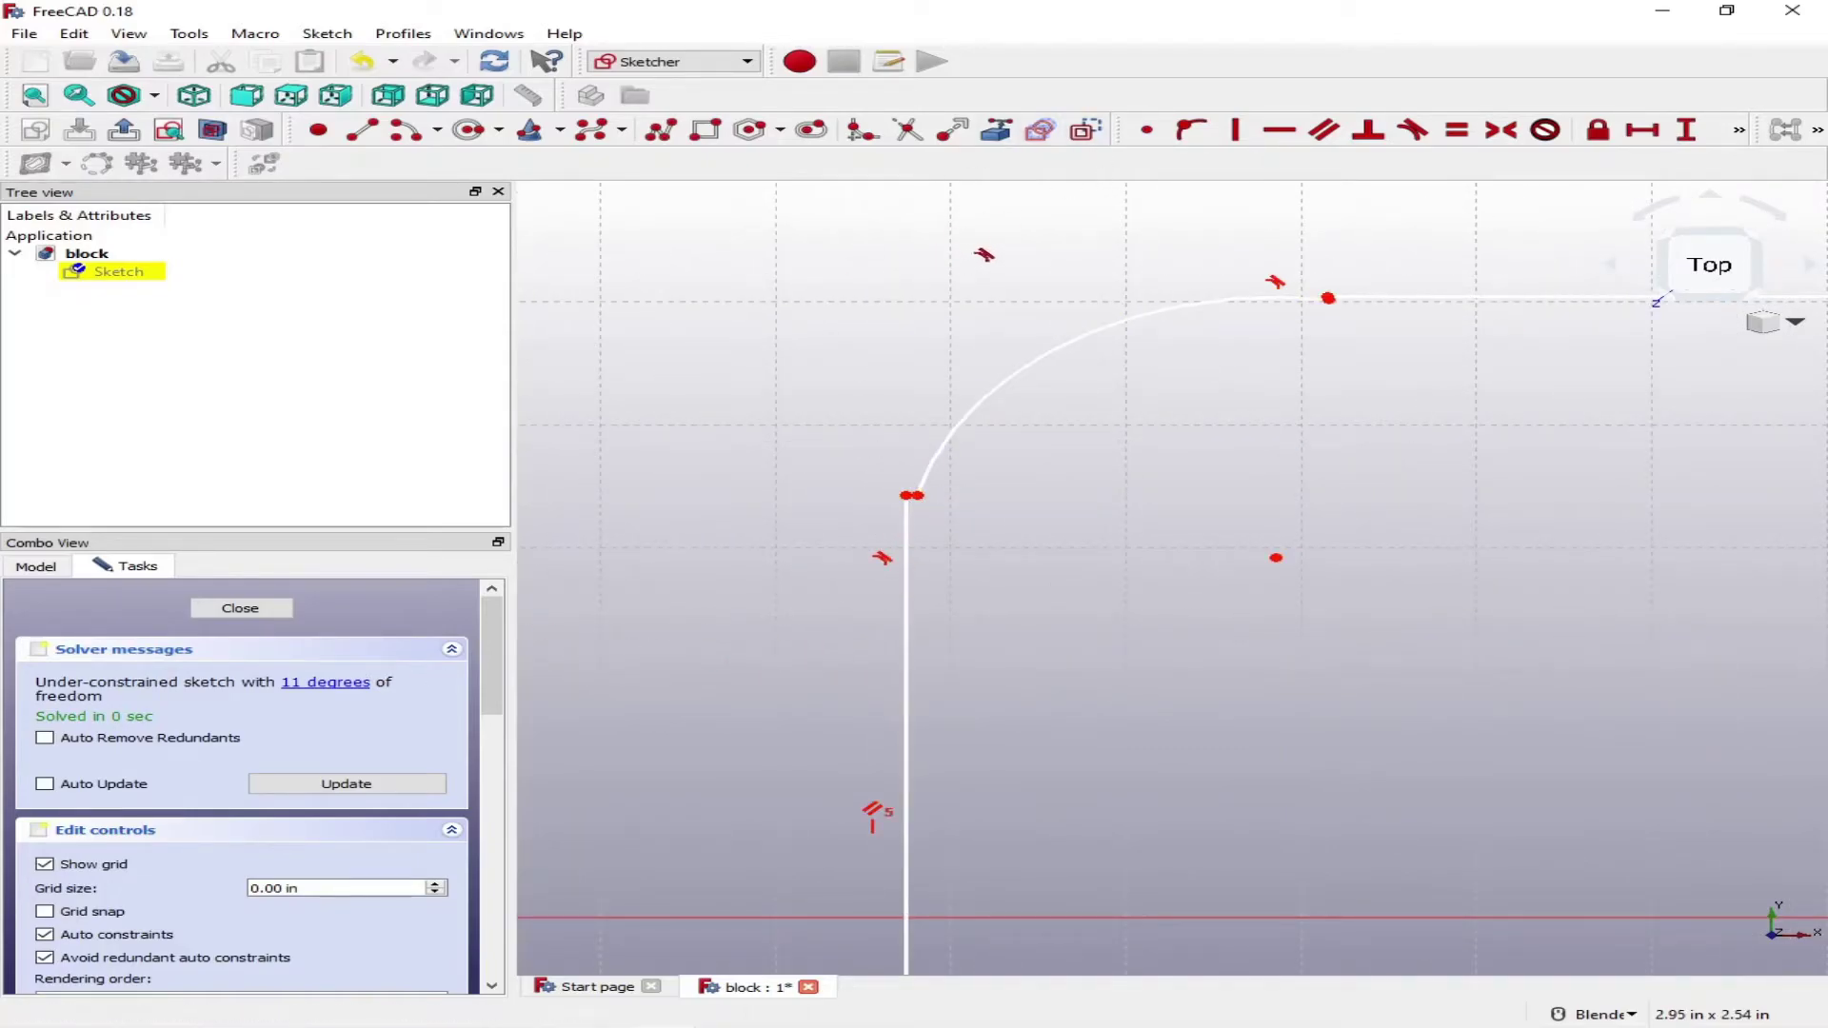
Make the left edge's top endpoint coincident with the arc's lower end.
click(1150, 136)
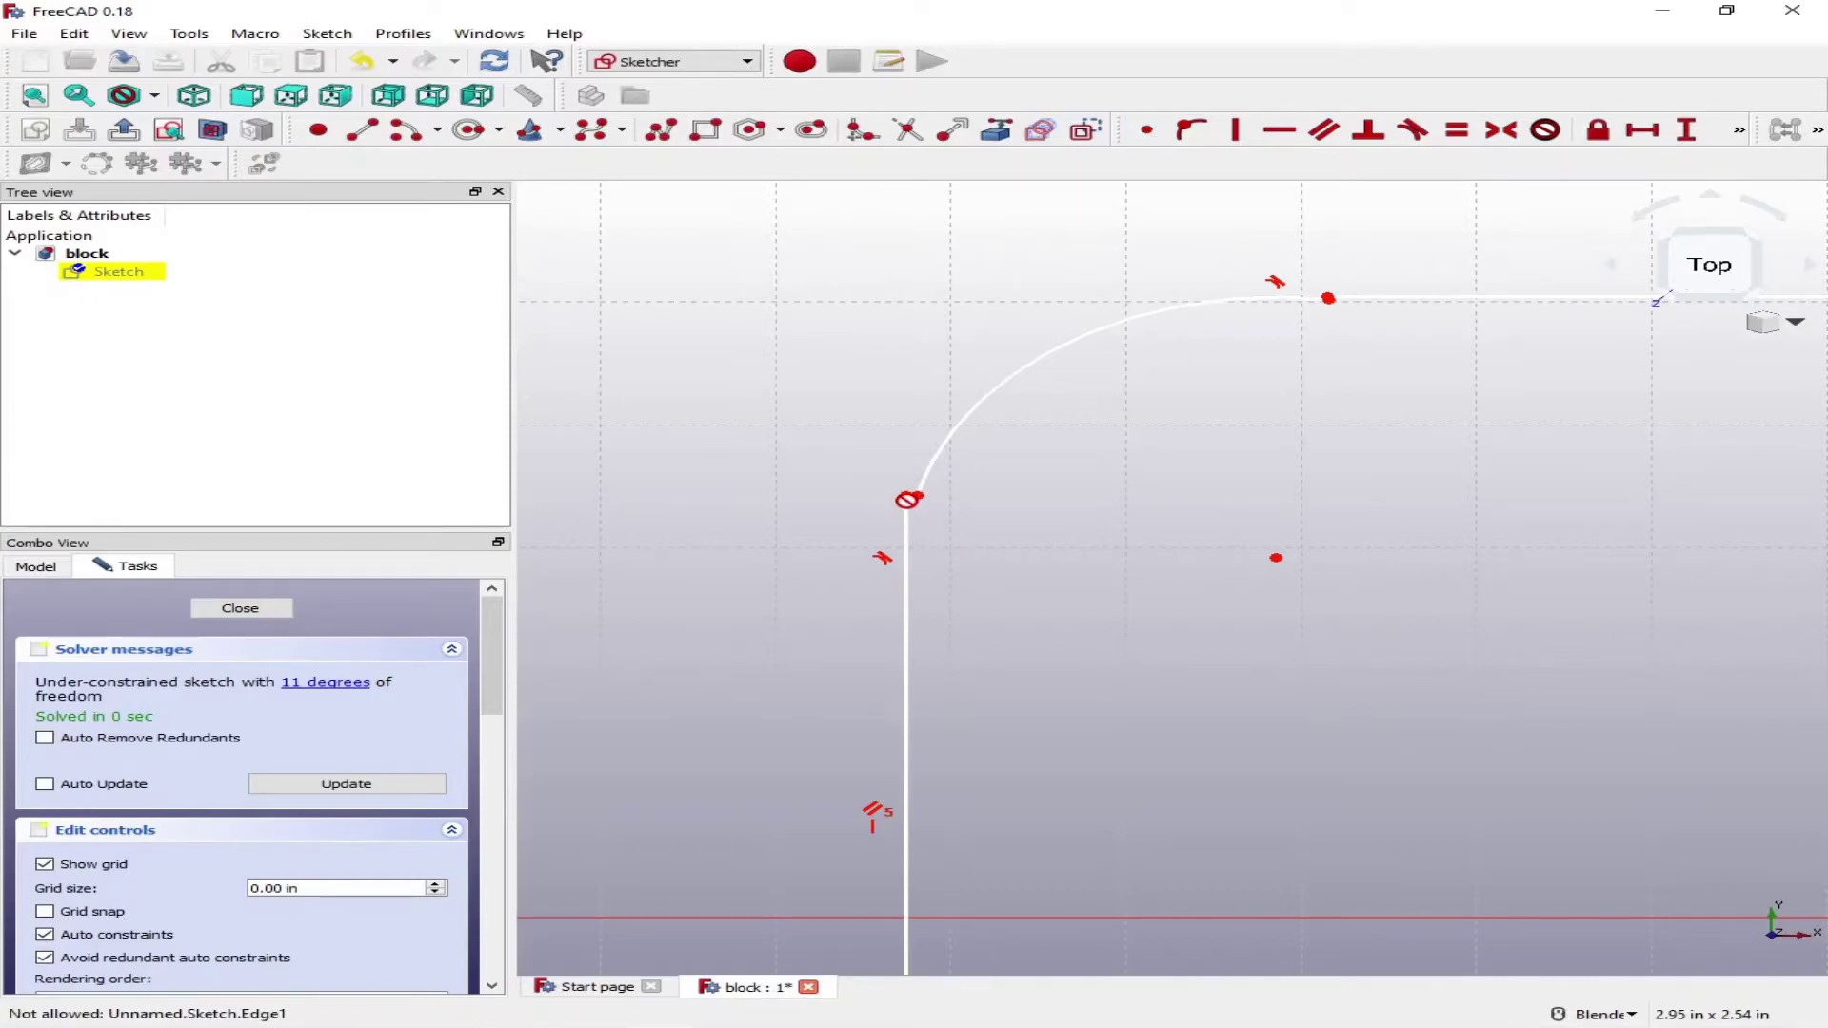
scroll(907, 500, up, 6)
click(965, 448)
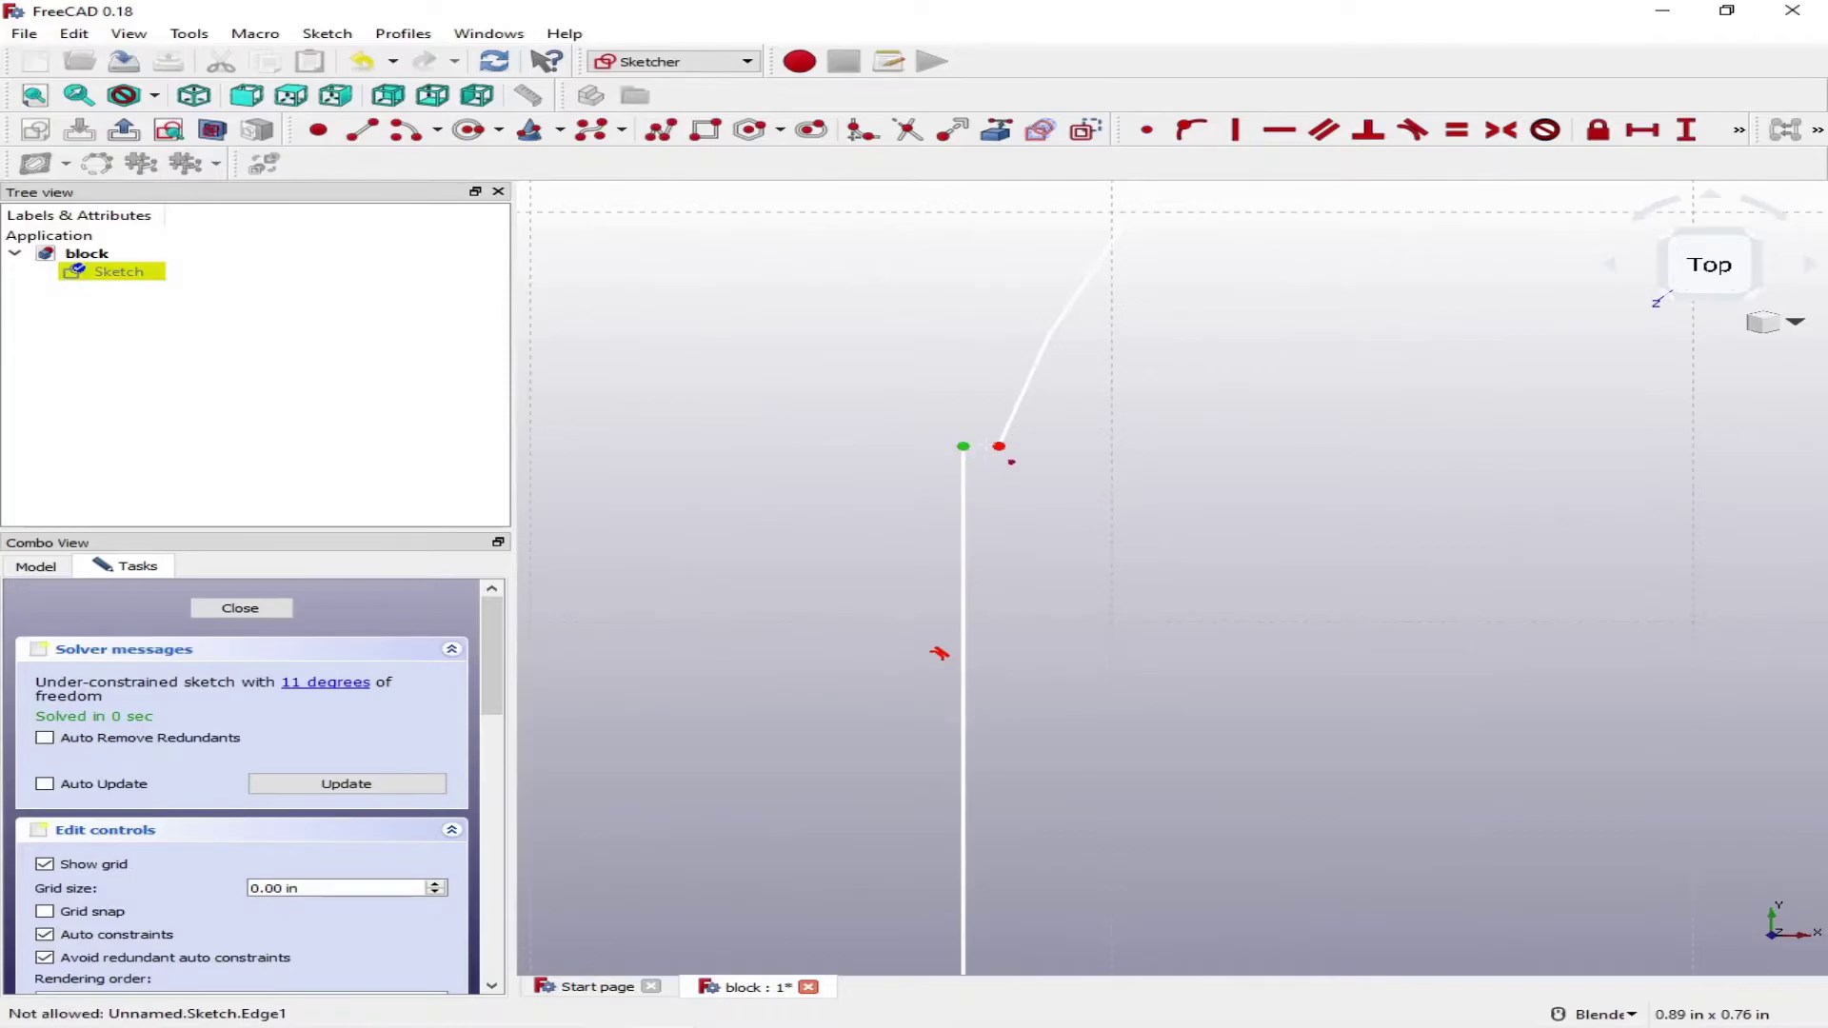
click(1012, 462)
scroll(986, 492, down, 5)
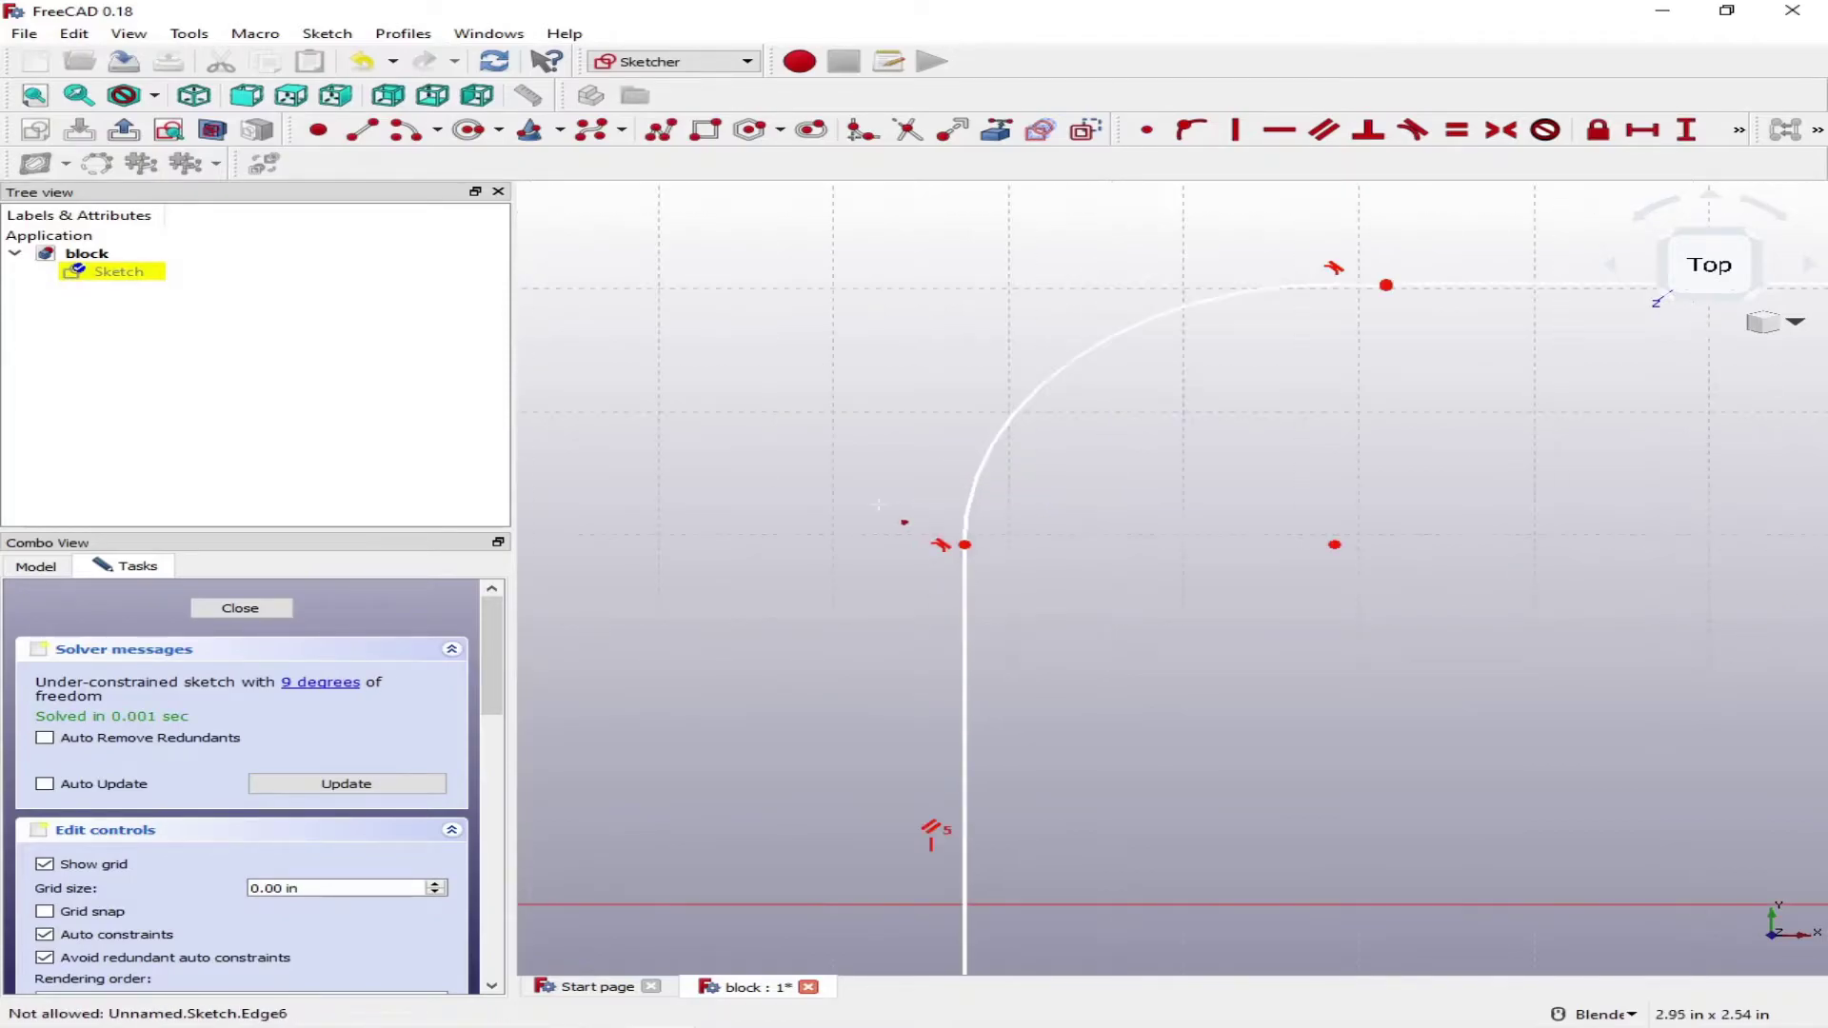
scroll(882, 644, up, 5)
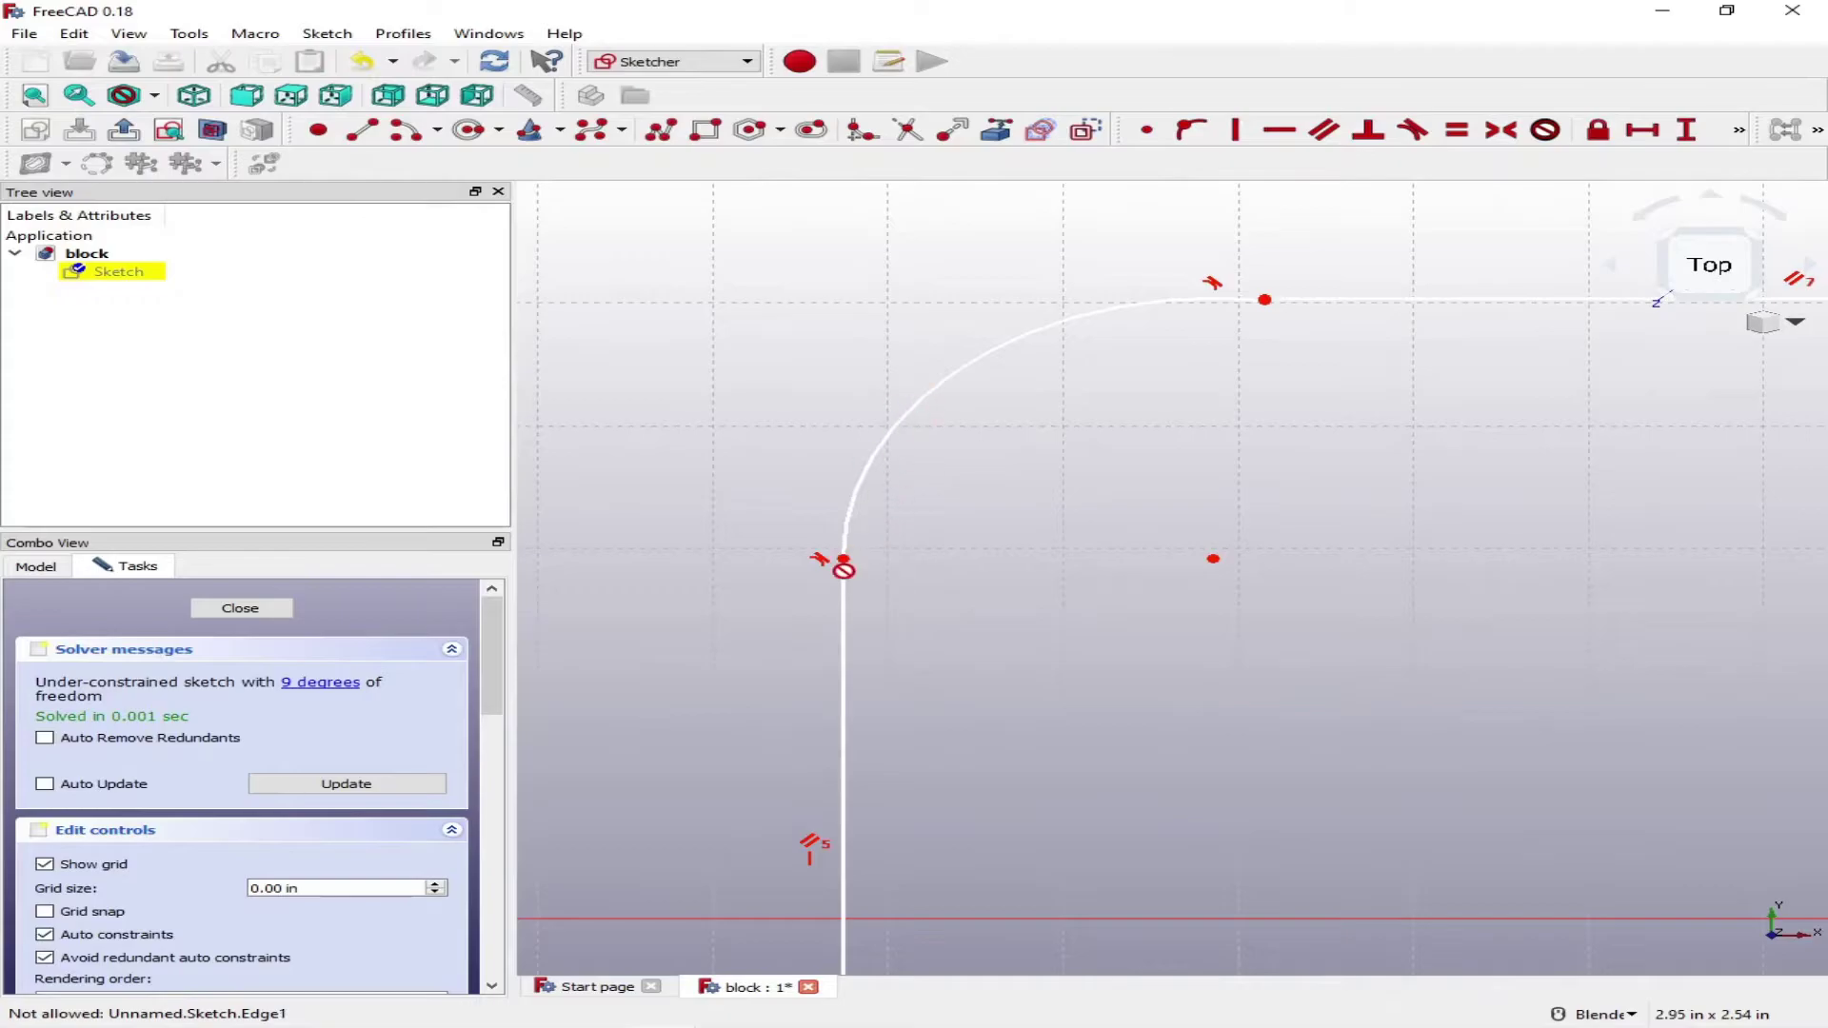
scroll(791, 500, down, 2)
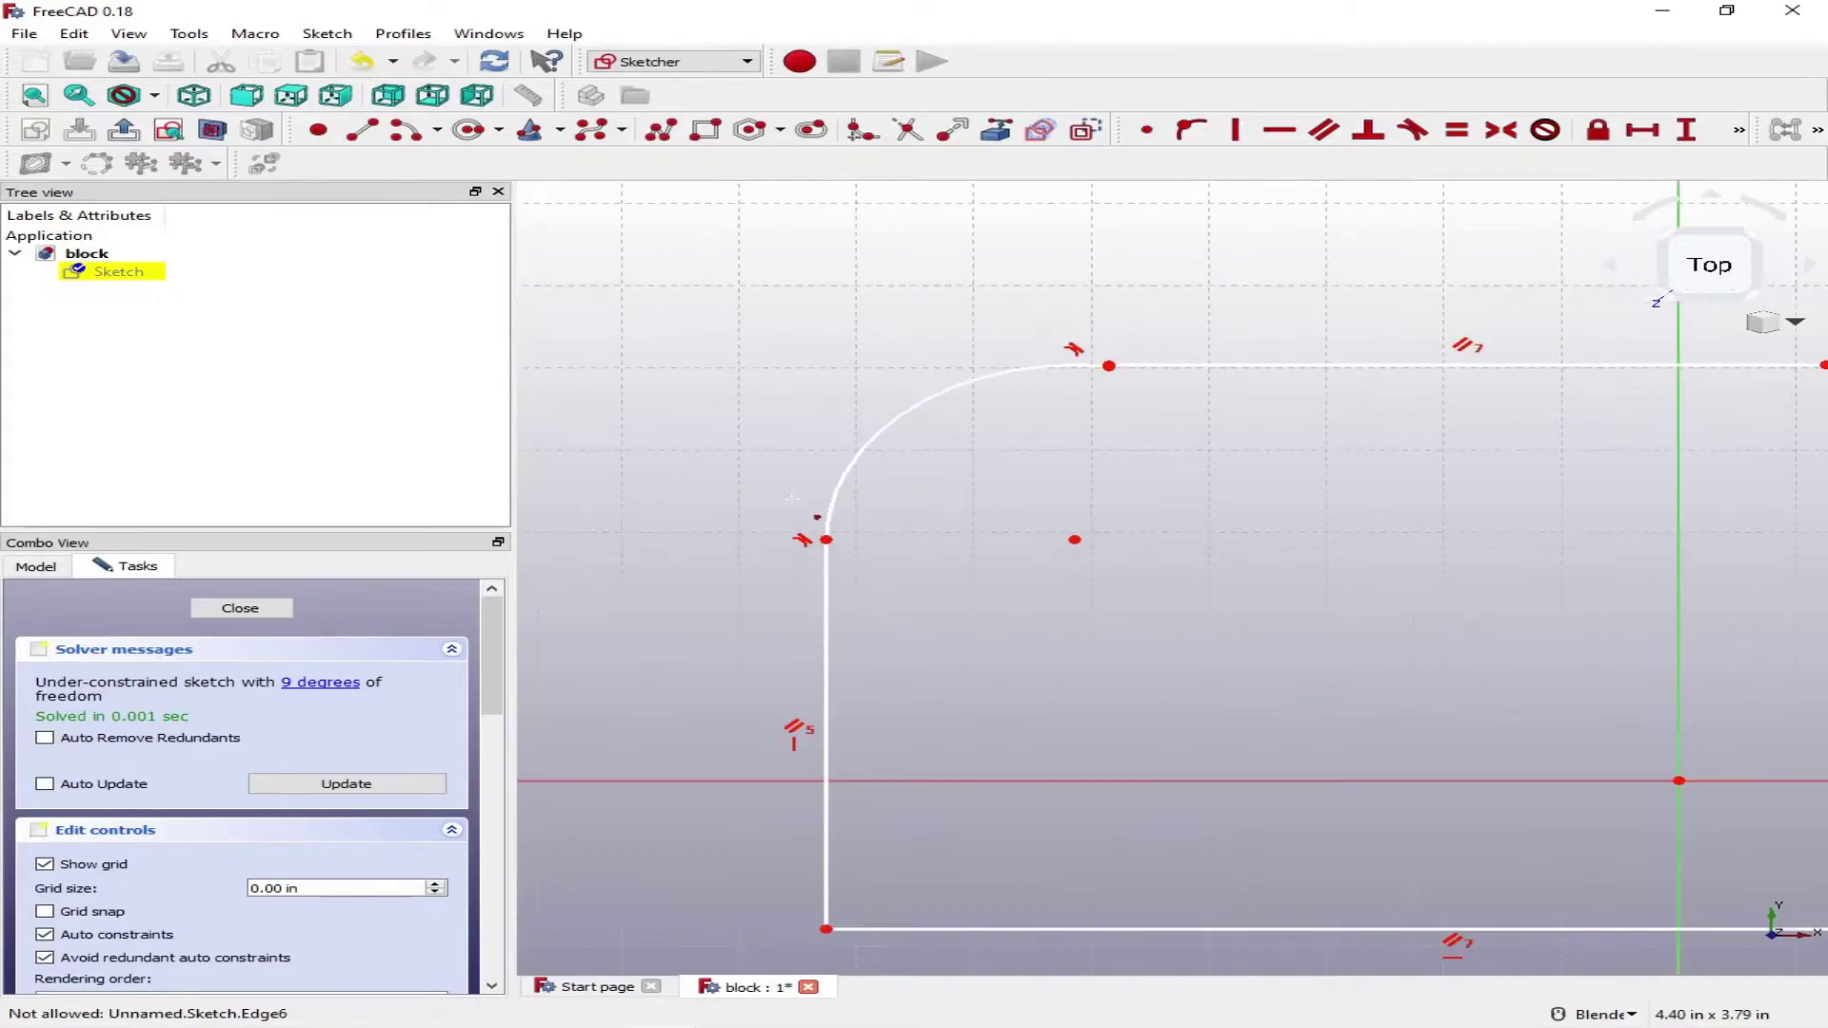
scroll(859, 598, down, 3)
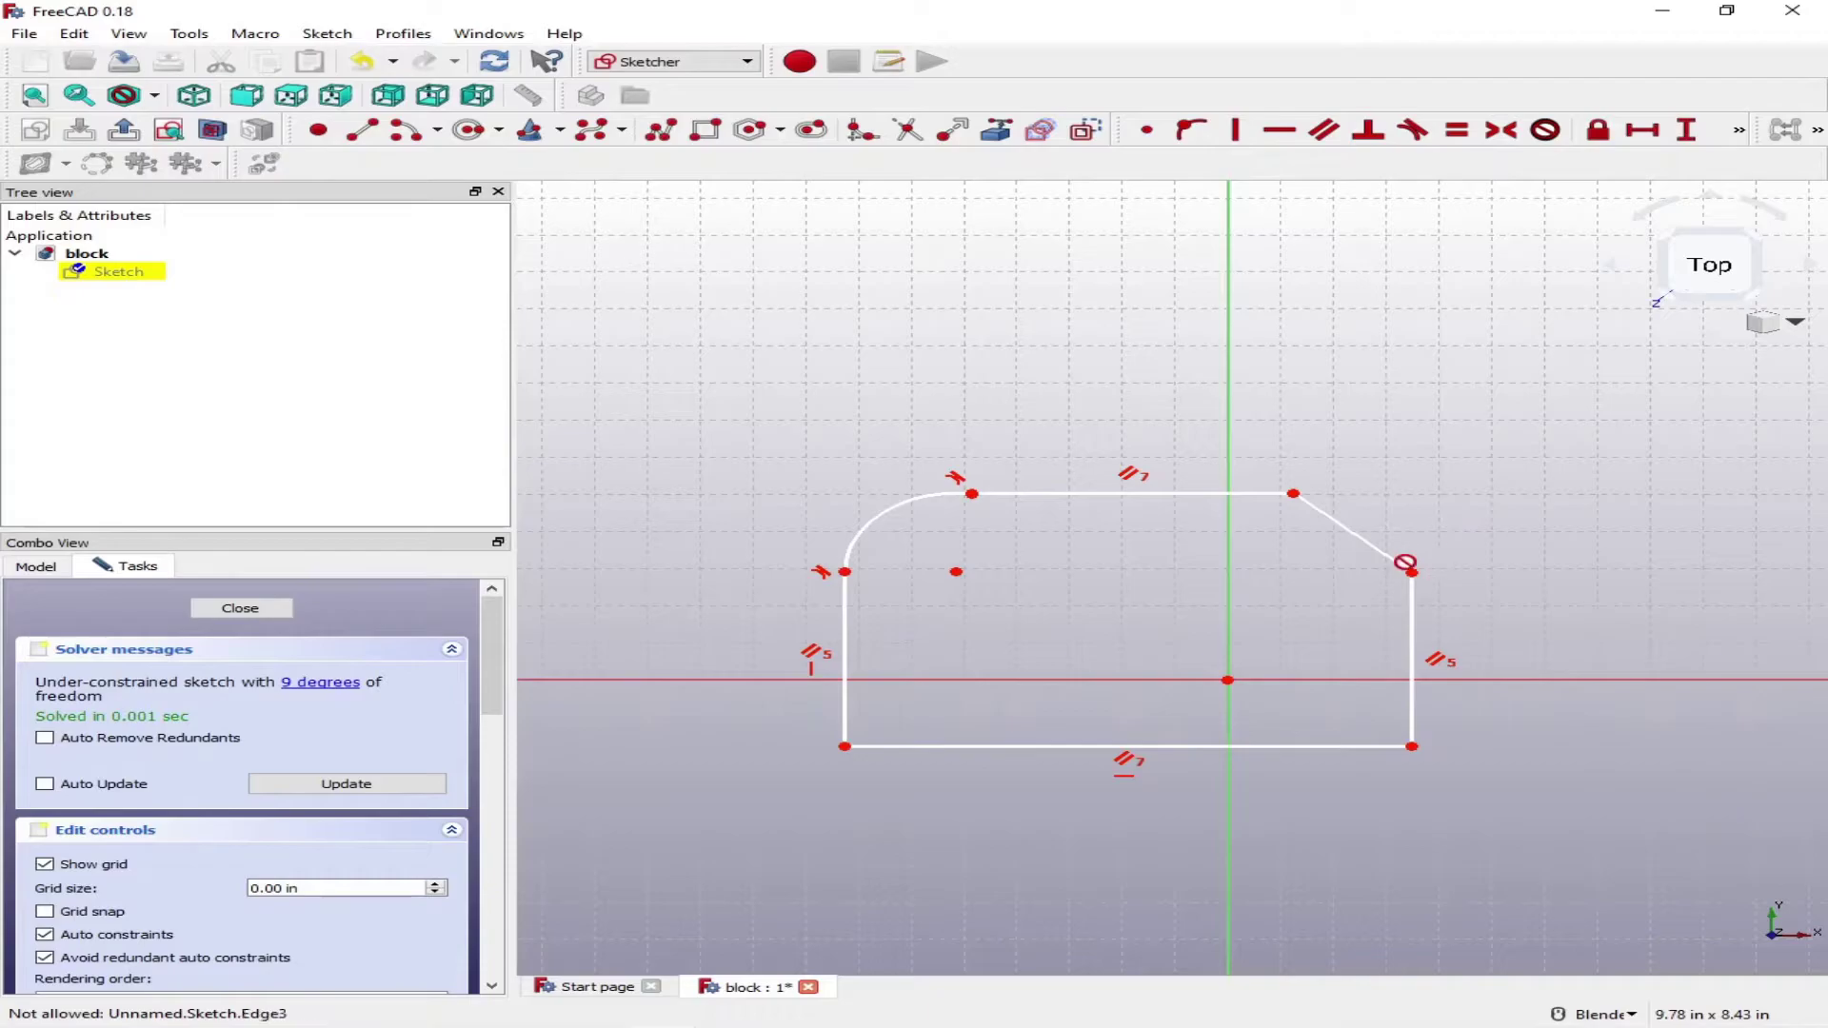
Reopen the sketch, nudge the top edge and pull the left edge outward.
key(Escape)
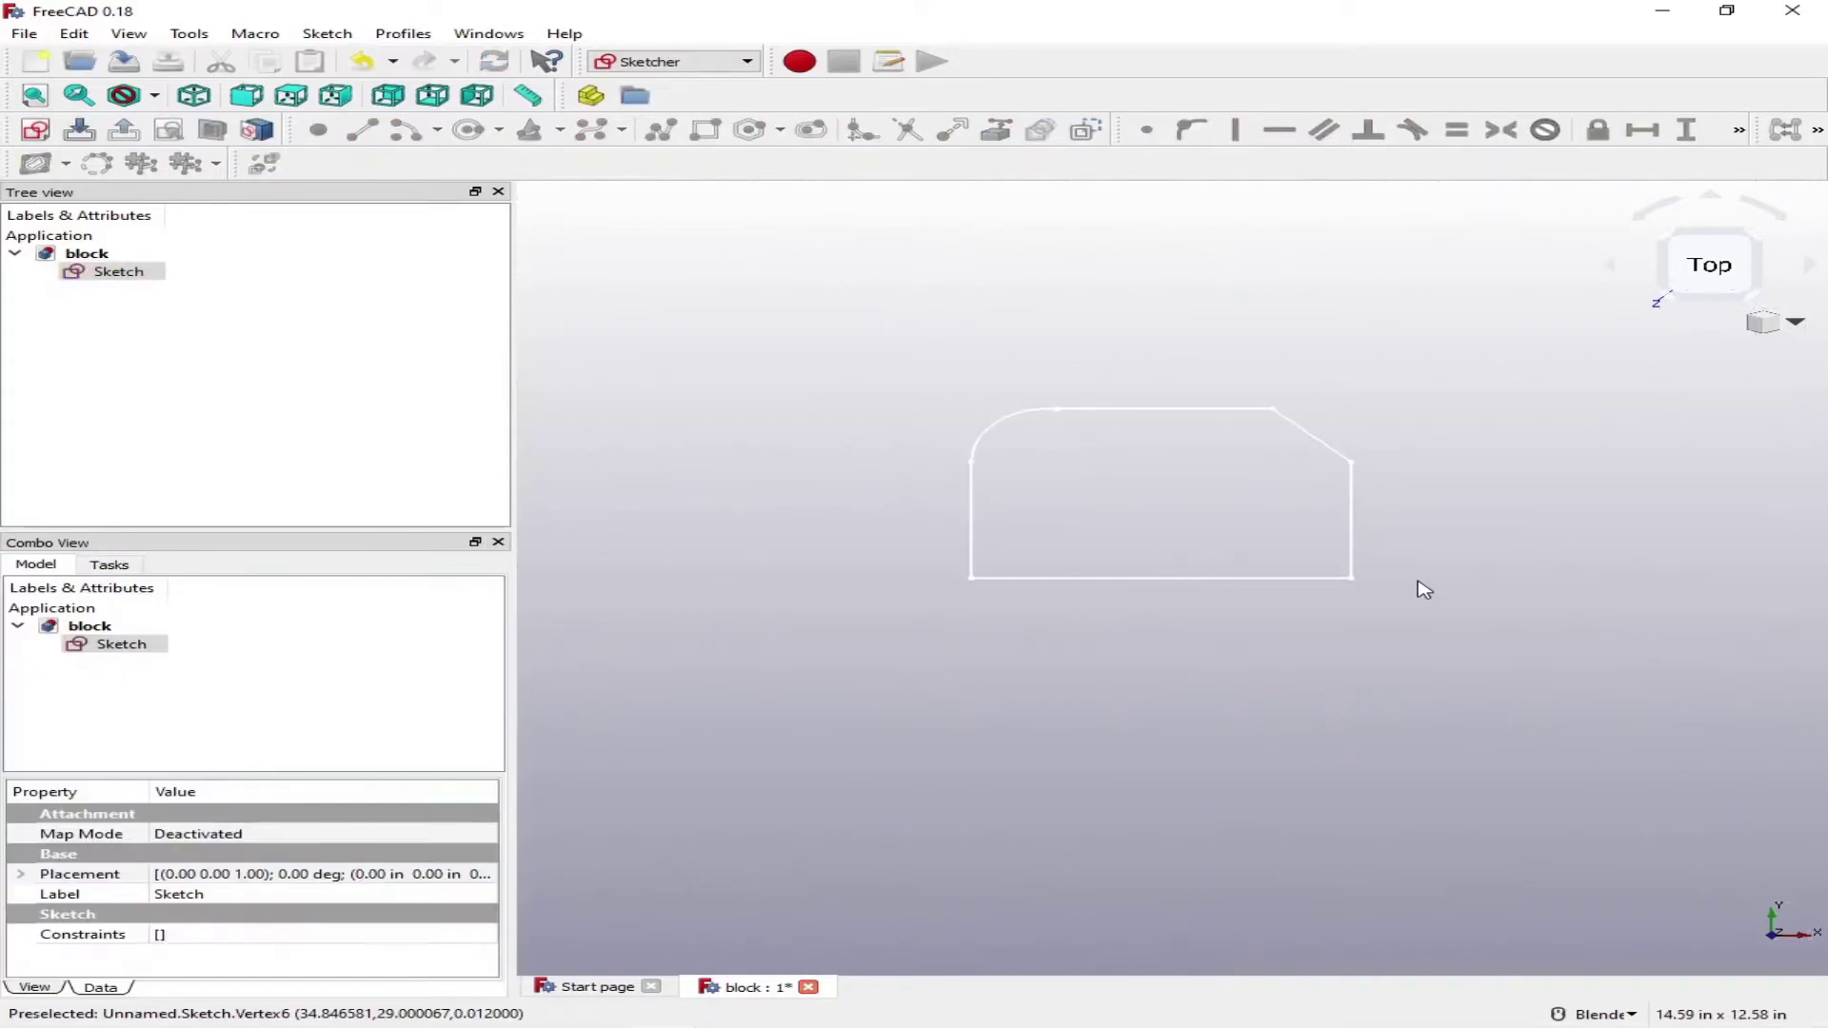
double_click(119, 275)
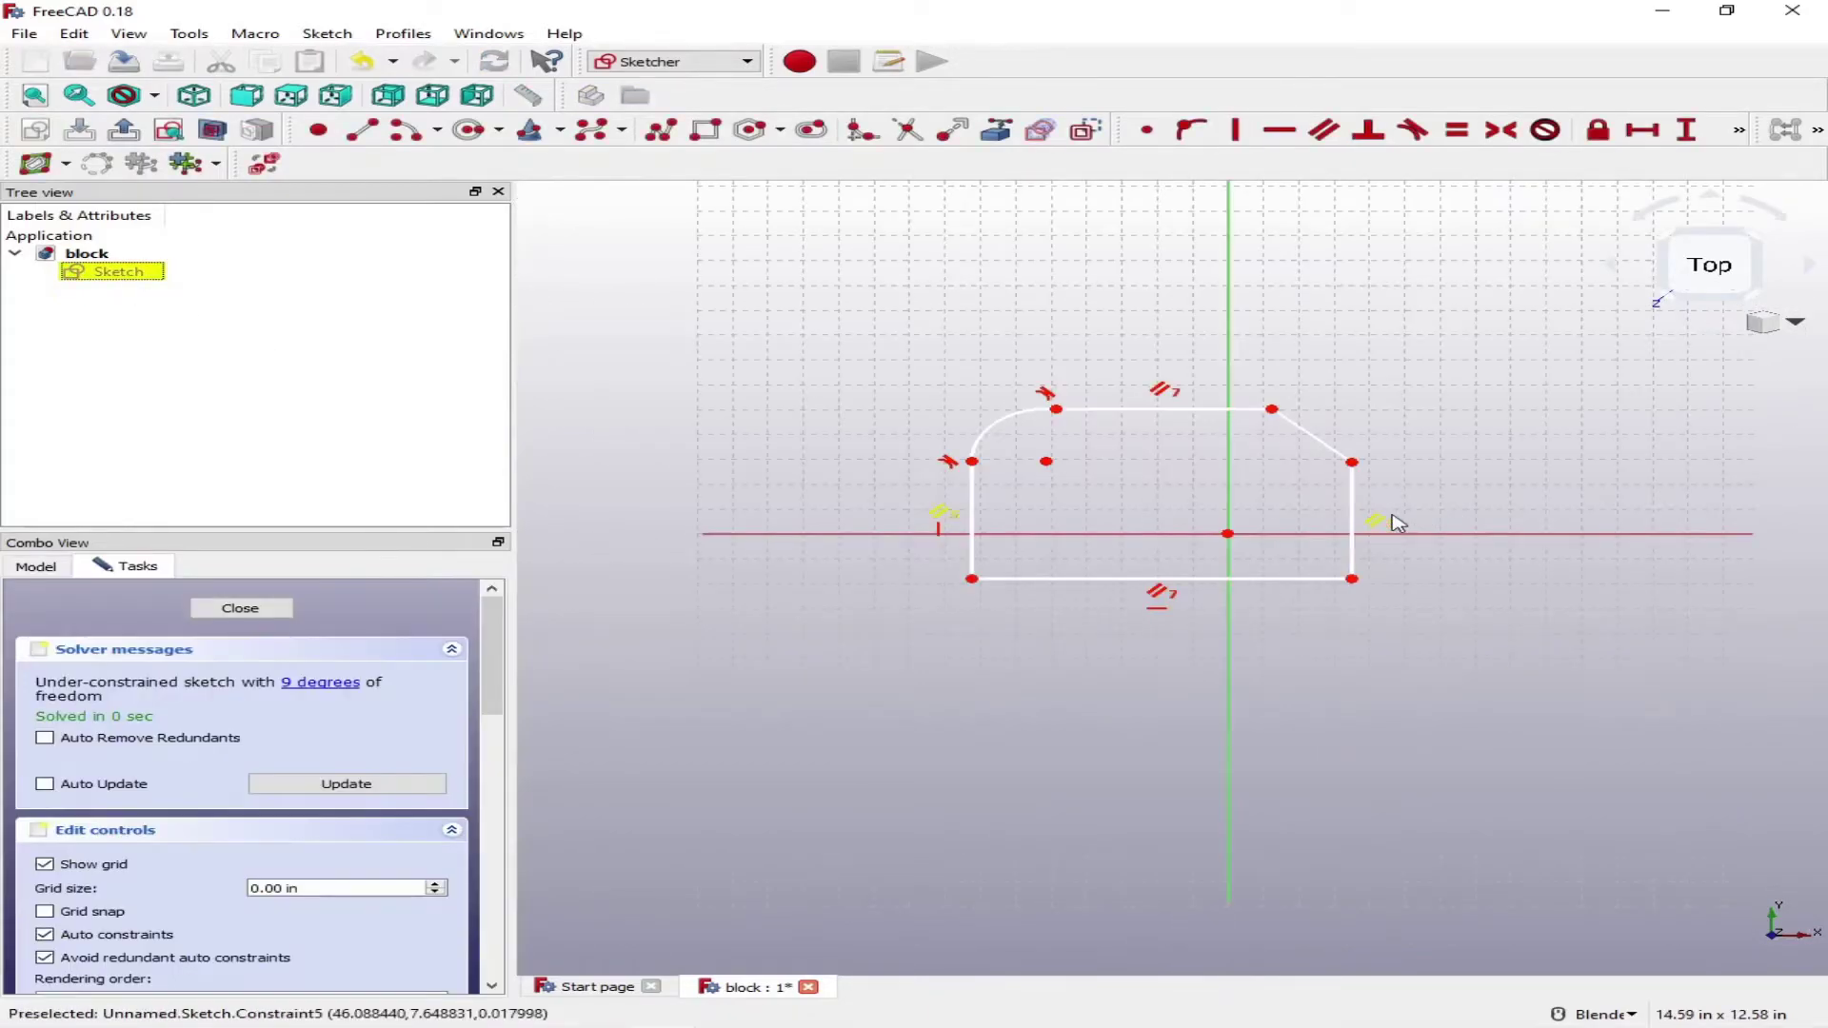
scroll(1371, 490, up, 3)
scroll(1421, 380, down, 3)
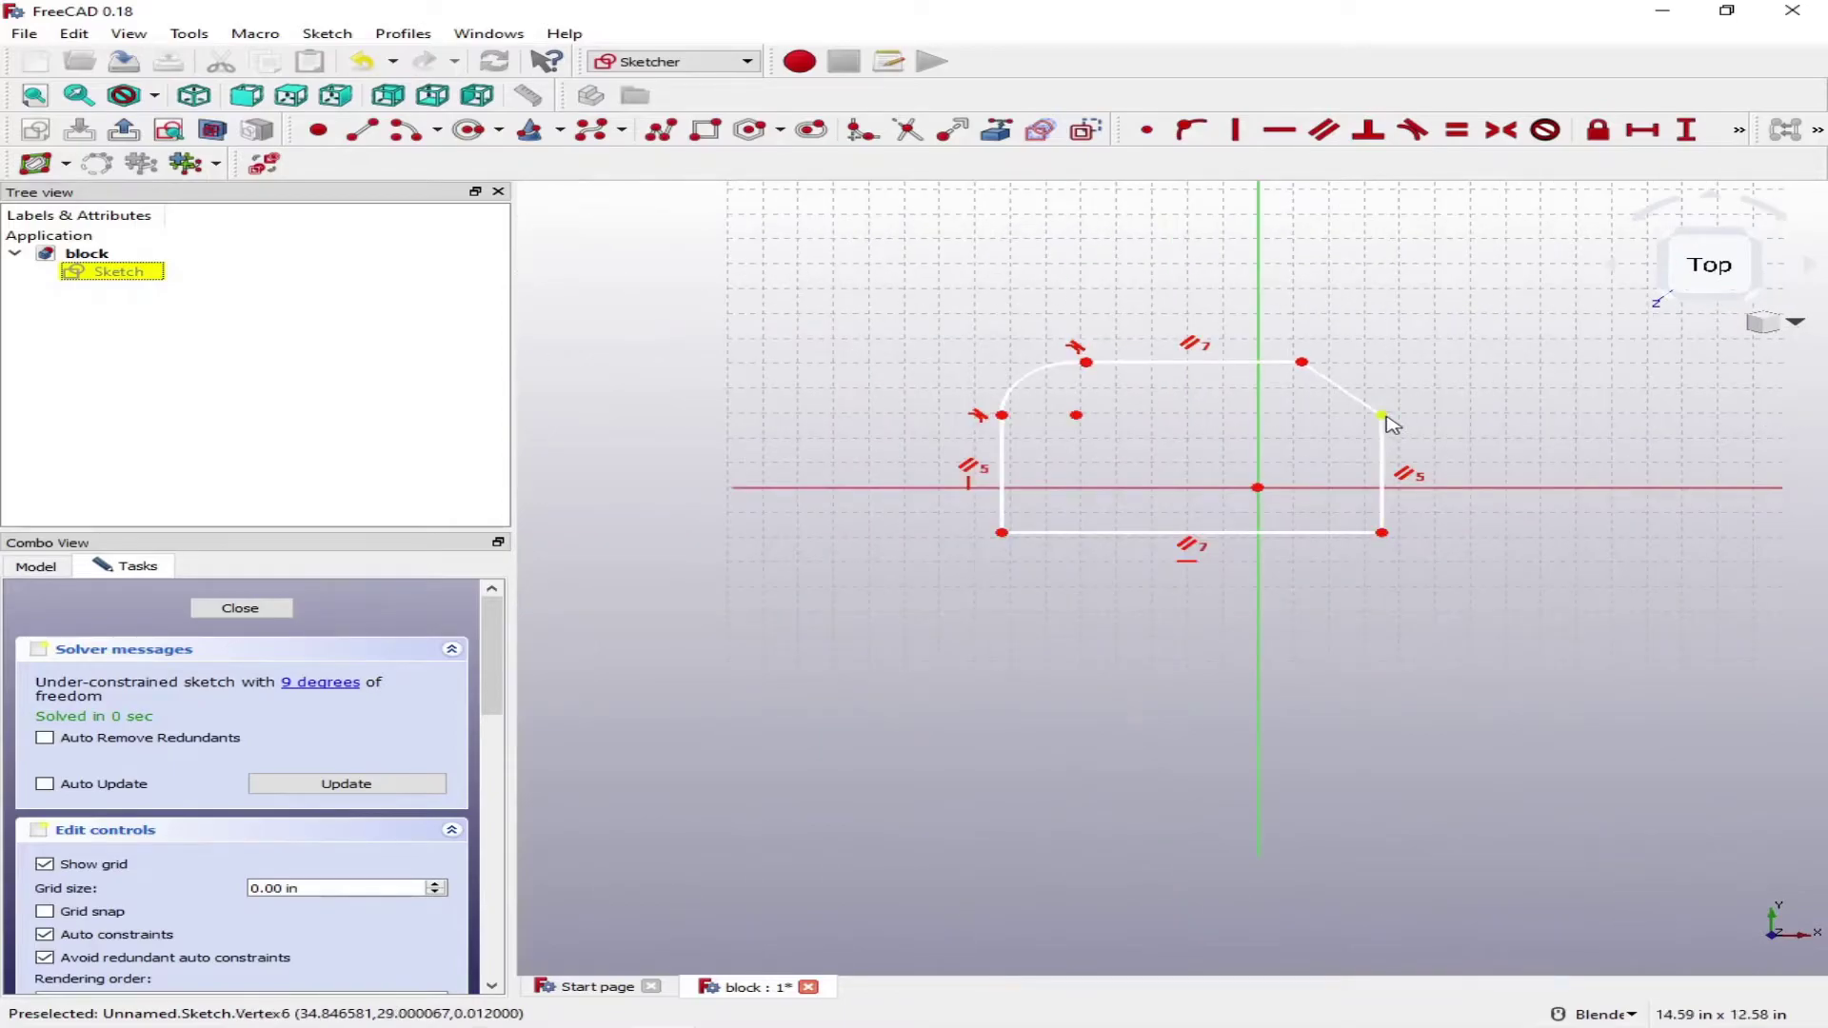
drag(1212, 368, 1216, 374)
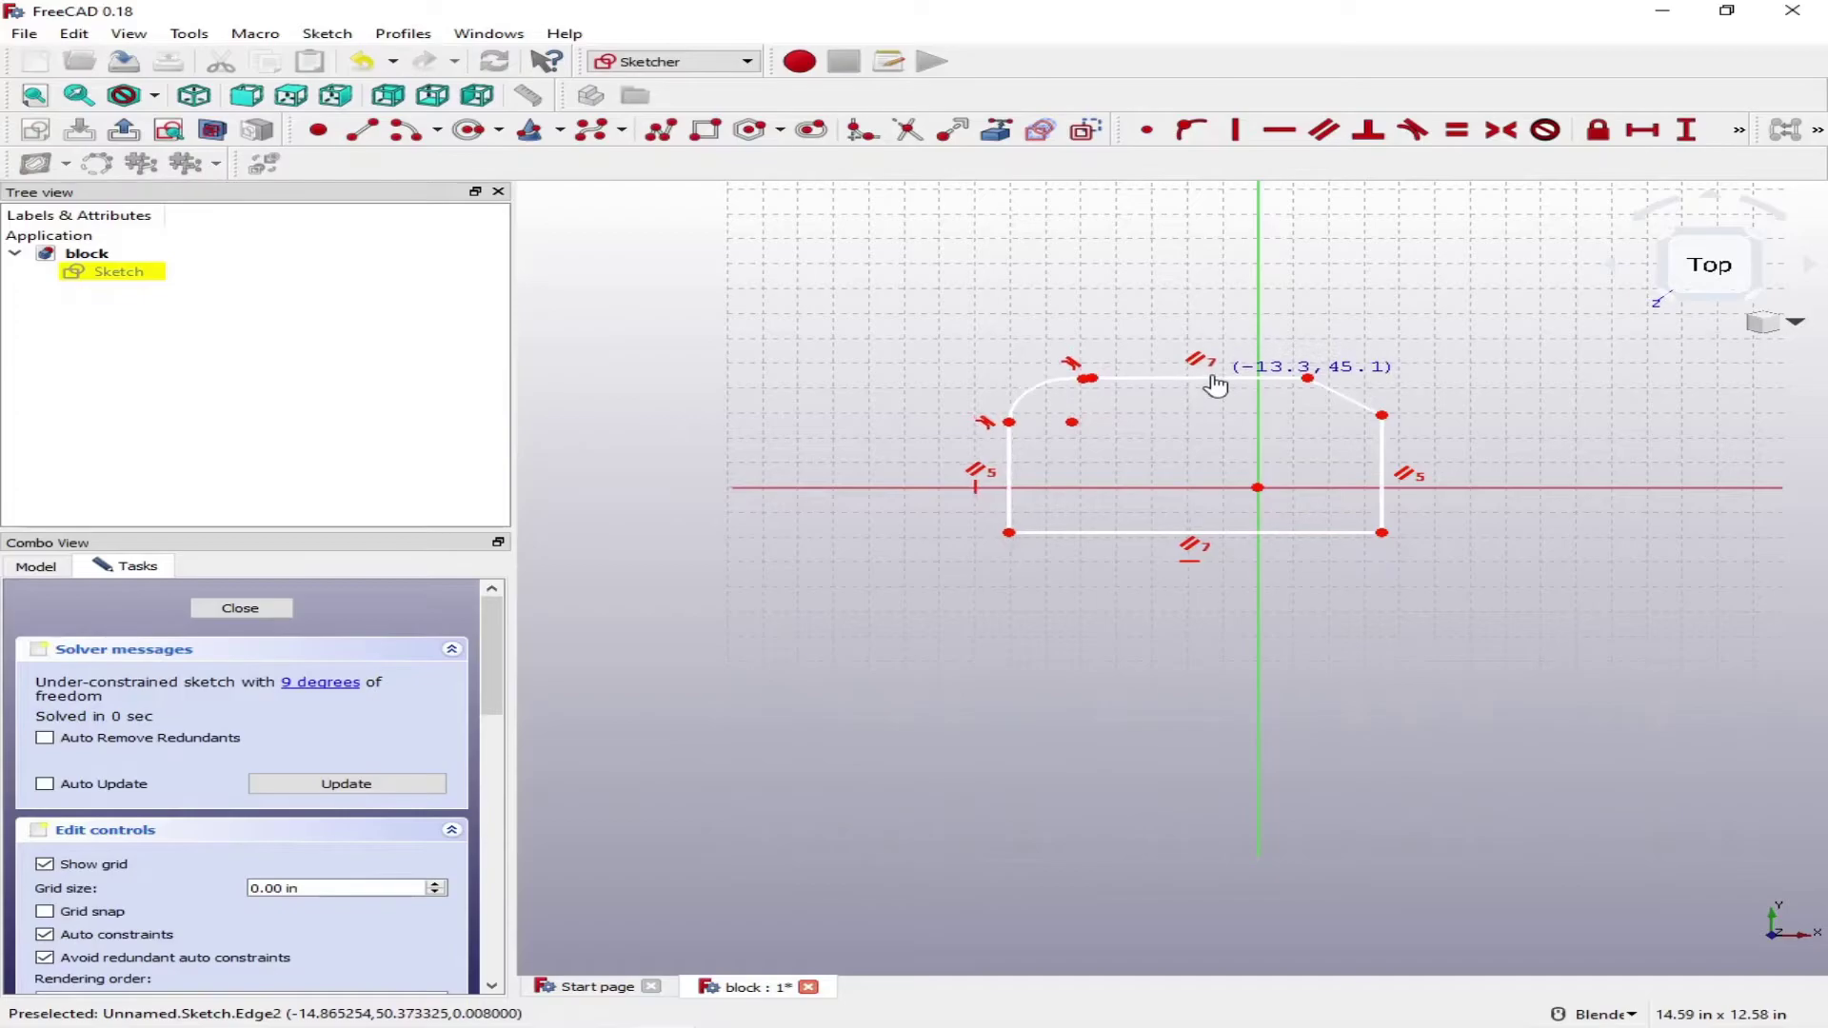
drag(1010, 481, 990, 481)
scroll(1083, 370, up, 3)
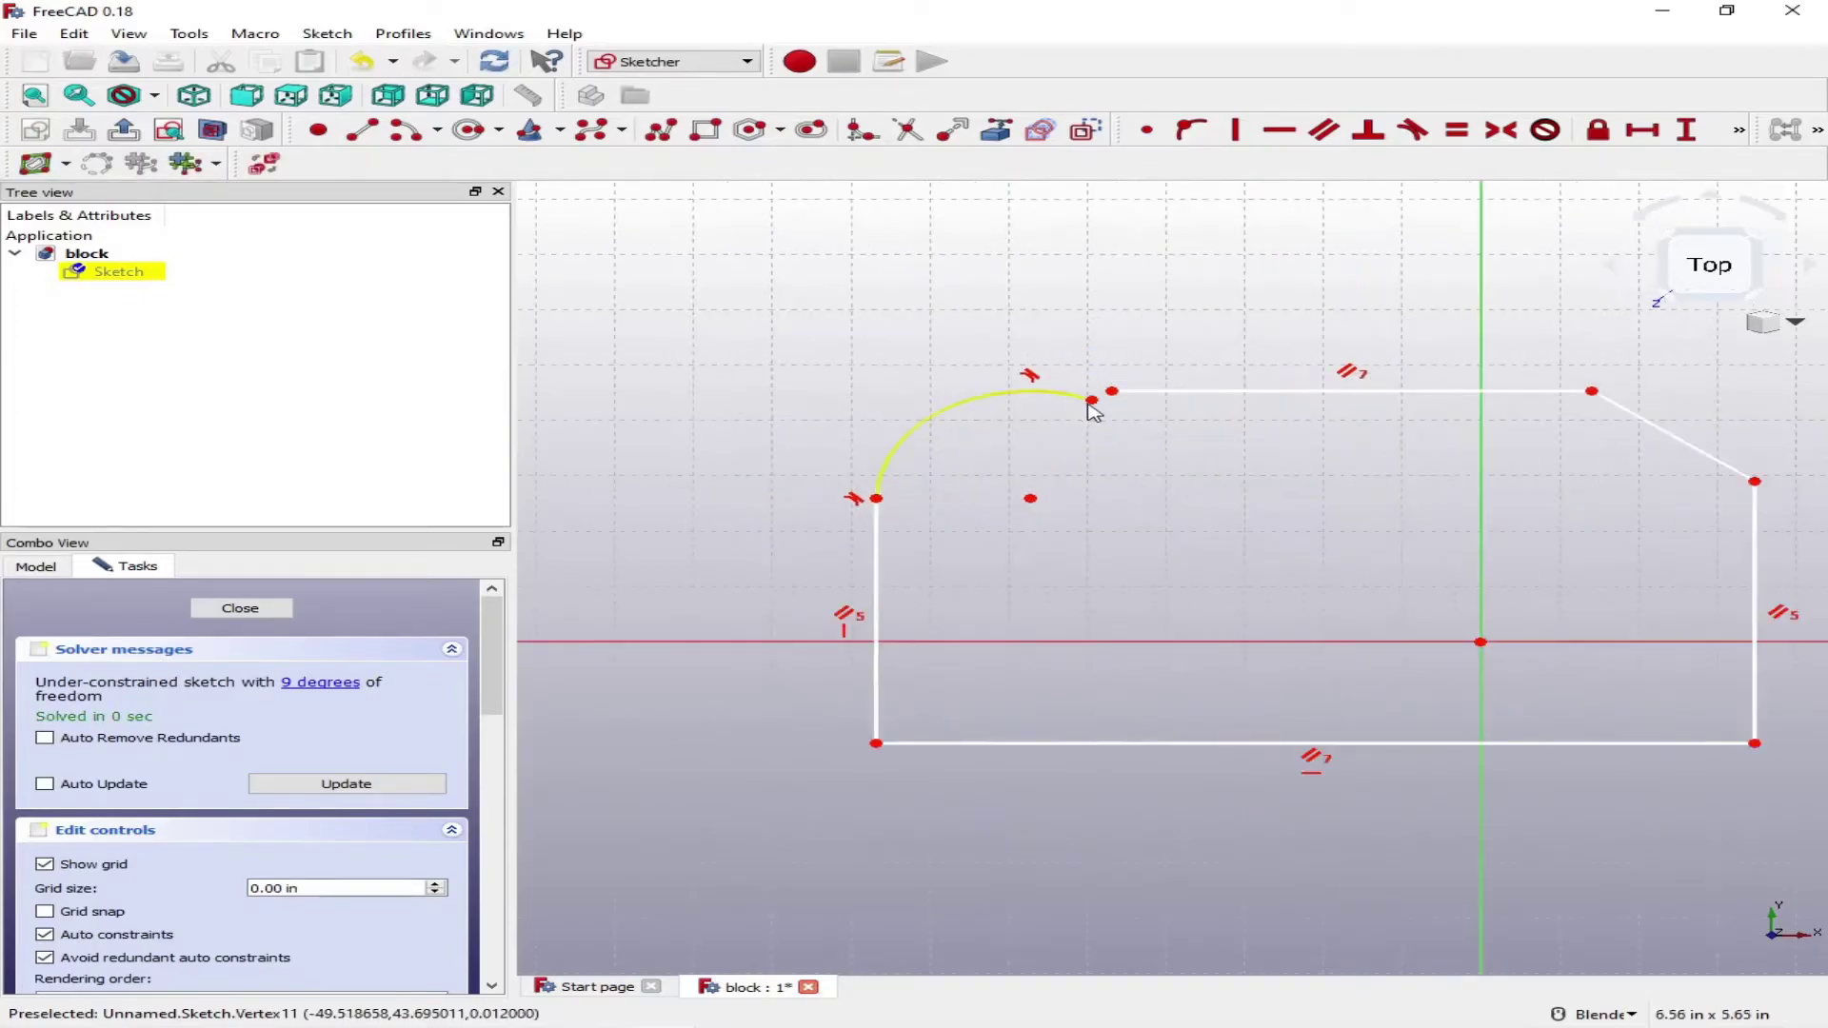
Make the arc's top-left end coincident with the top edge's end.
click(1147, 130)
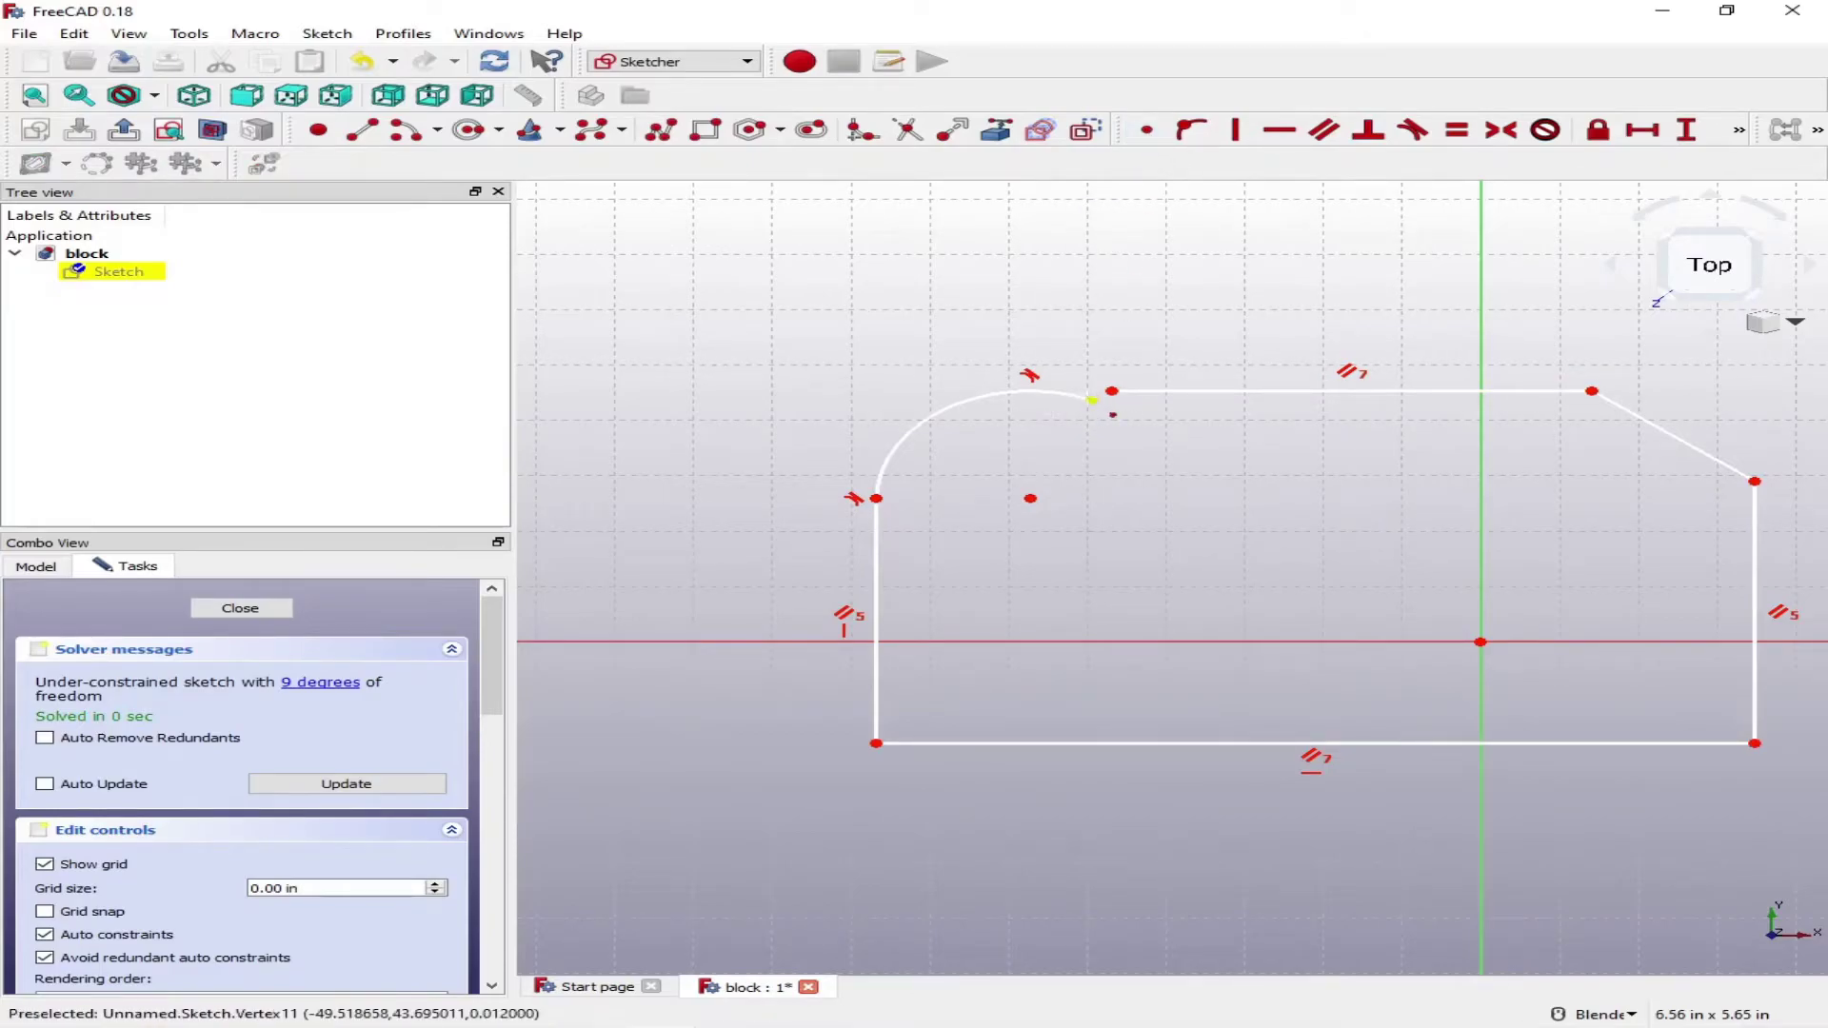
click(1091, 400)
click(1114, 392)
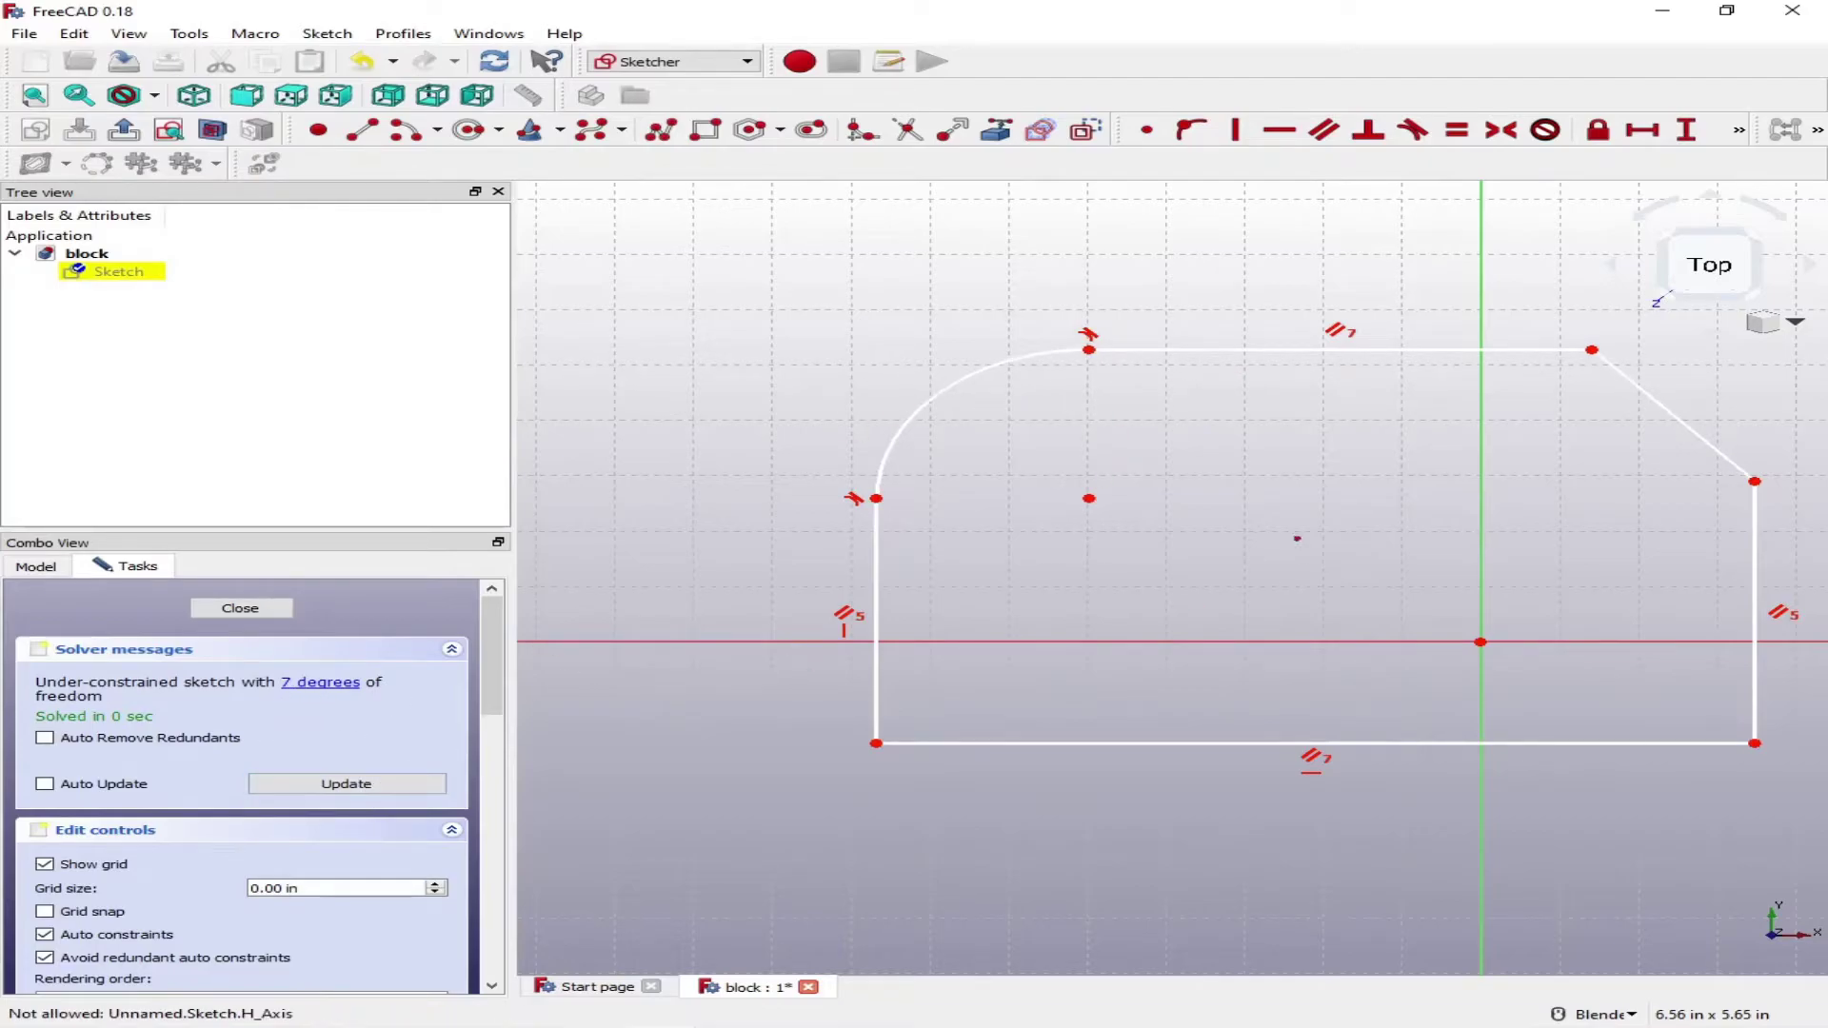
scroll(1115, 416, down, 4)
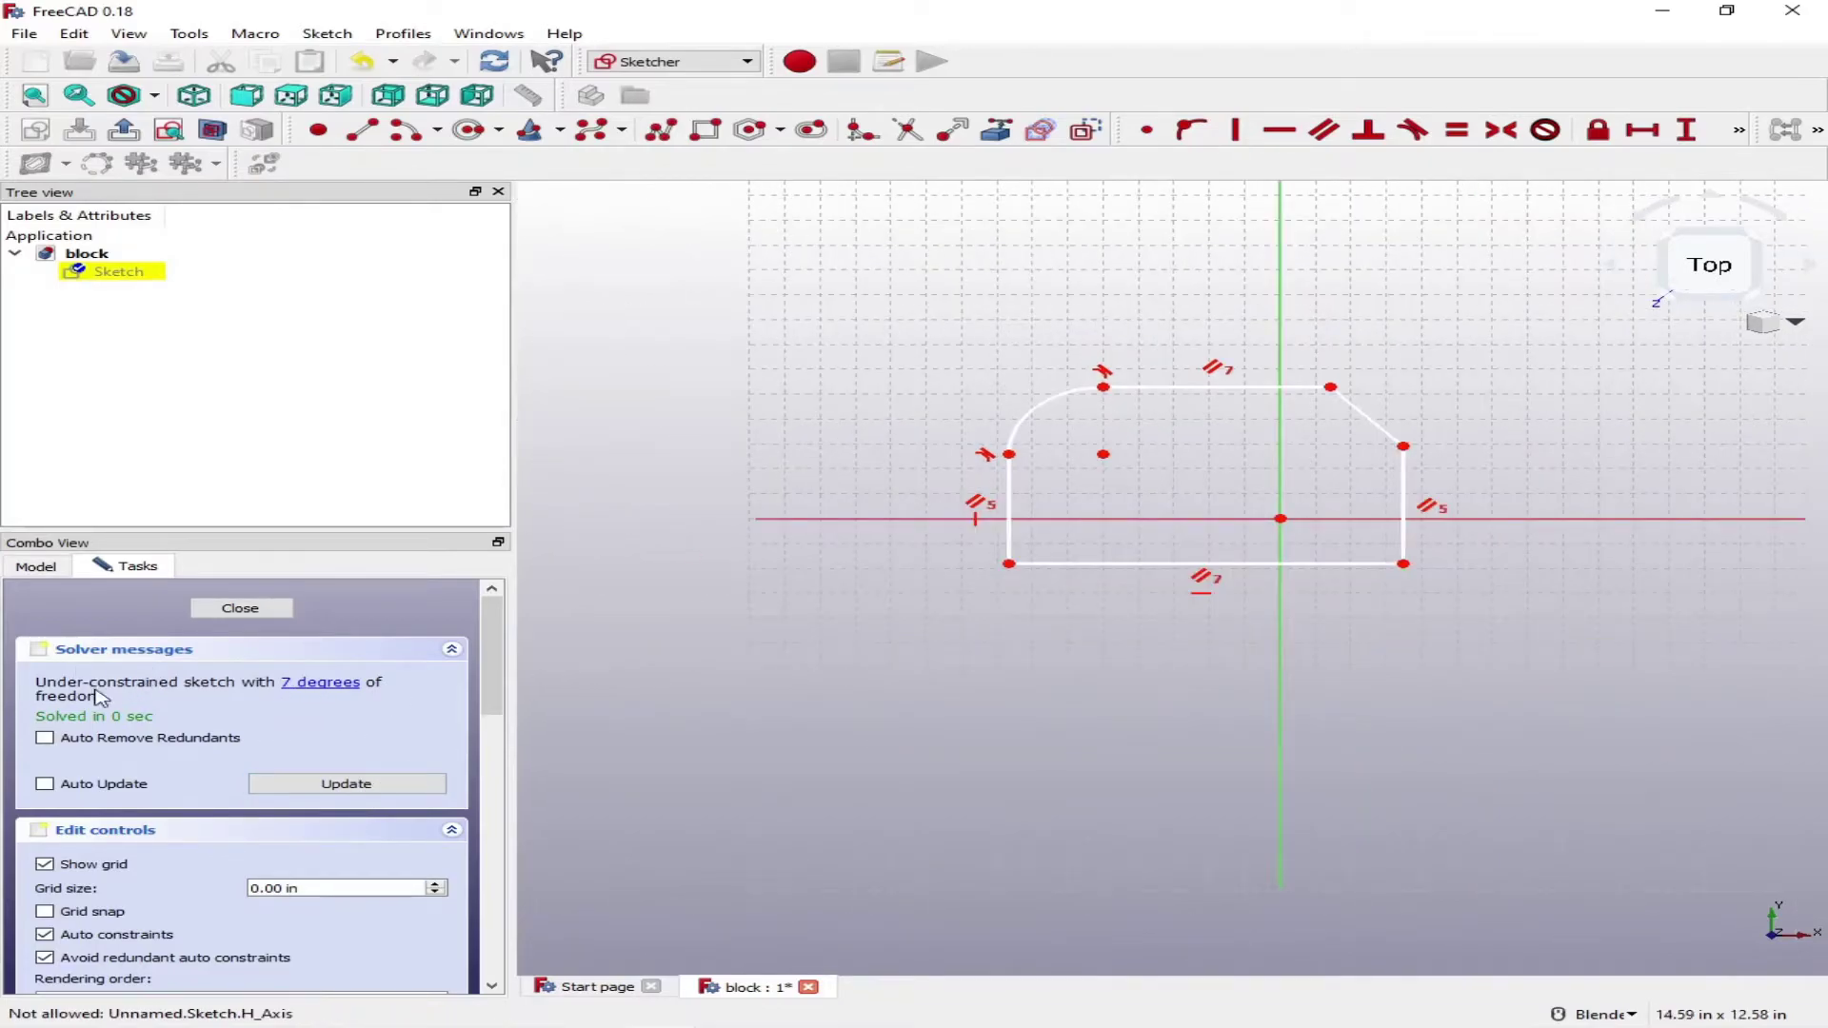
scroll(1206, 316, up, 2)
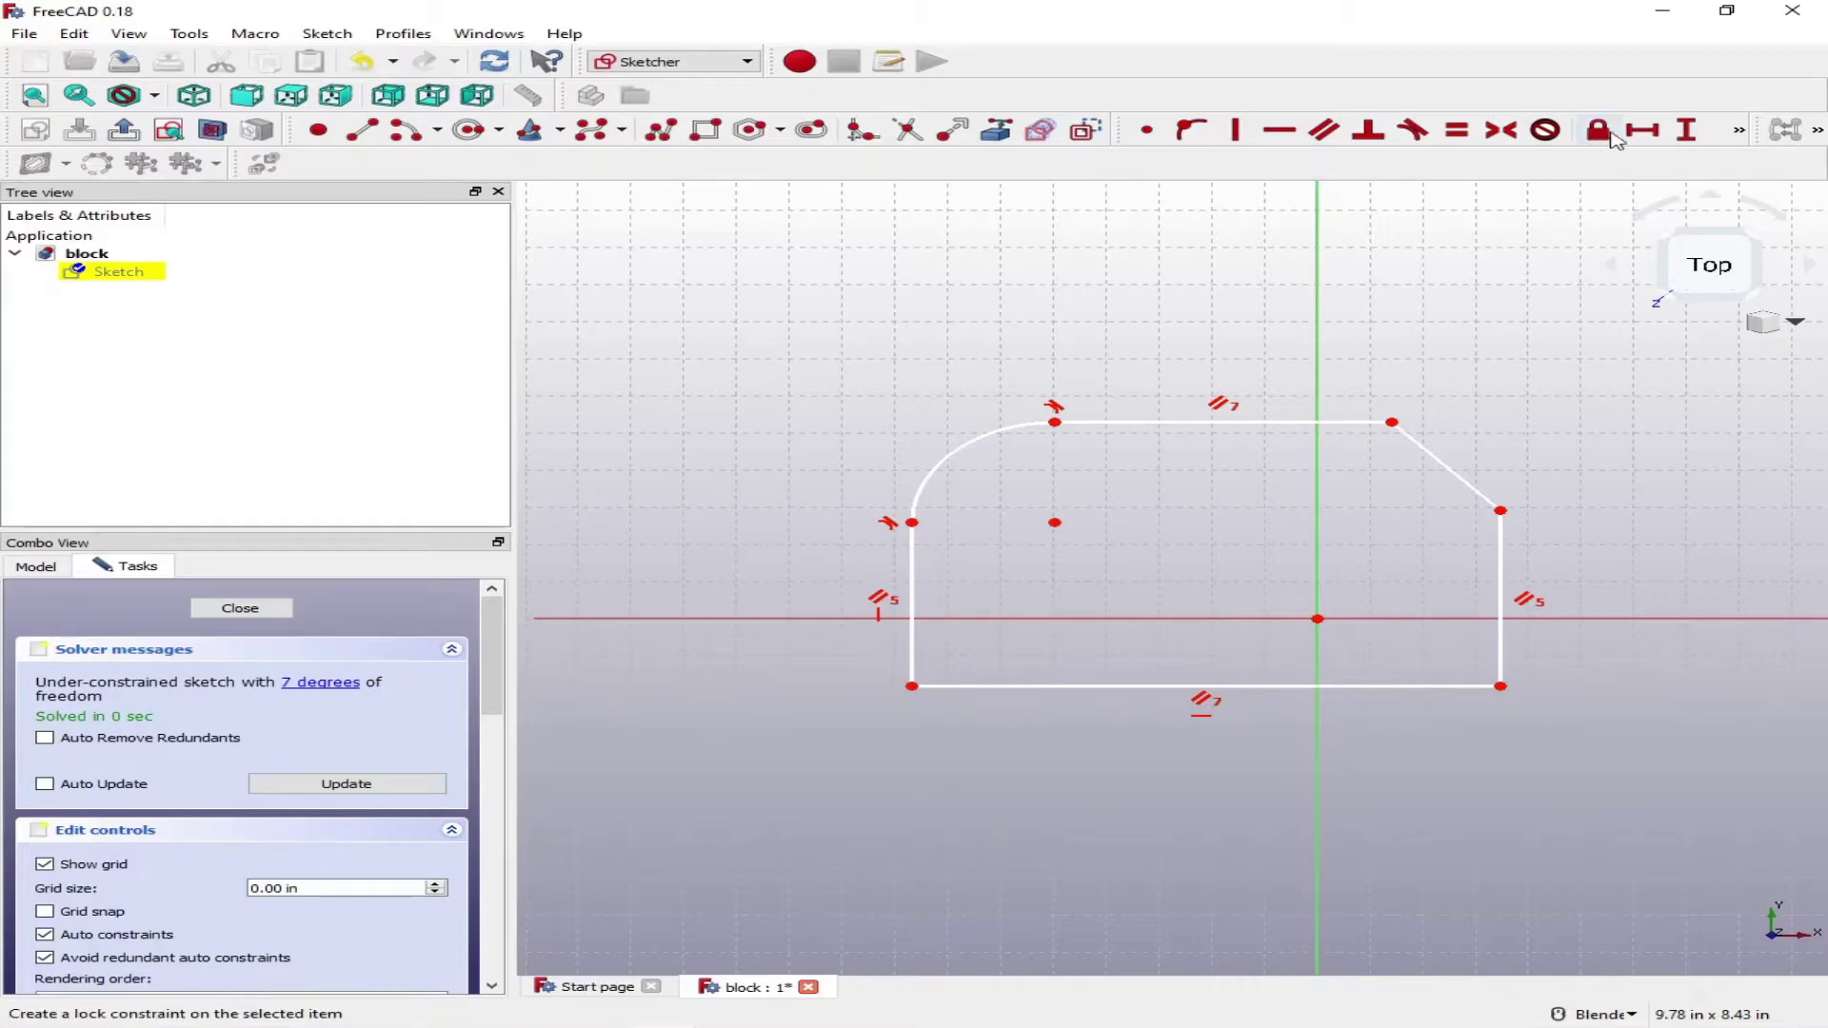
Dimension the bottom edge 5 in wide and the block 3 in tall, placing the height label at the right.
click(1643, 129)
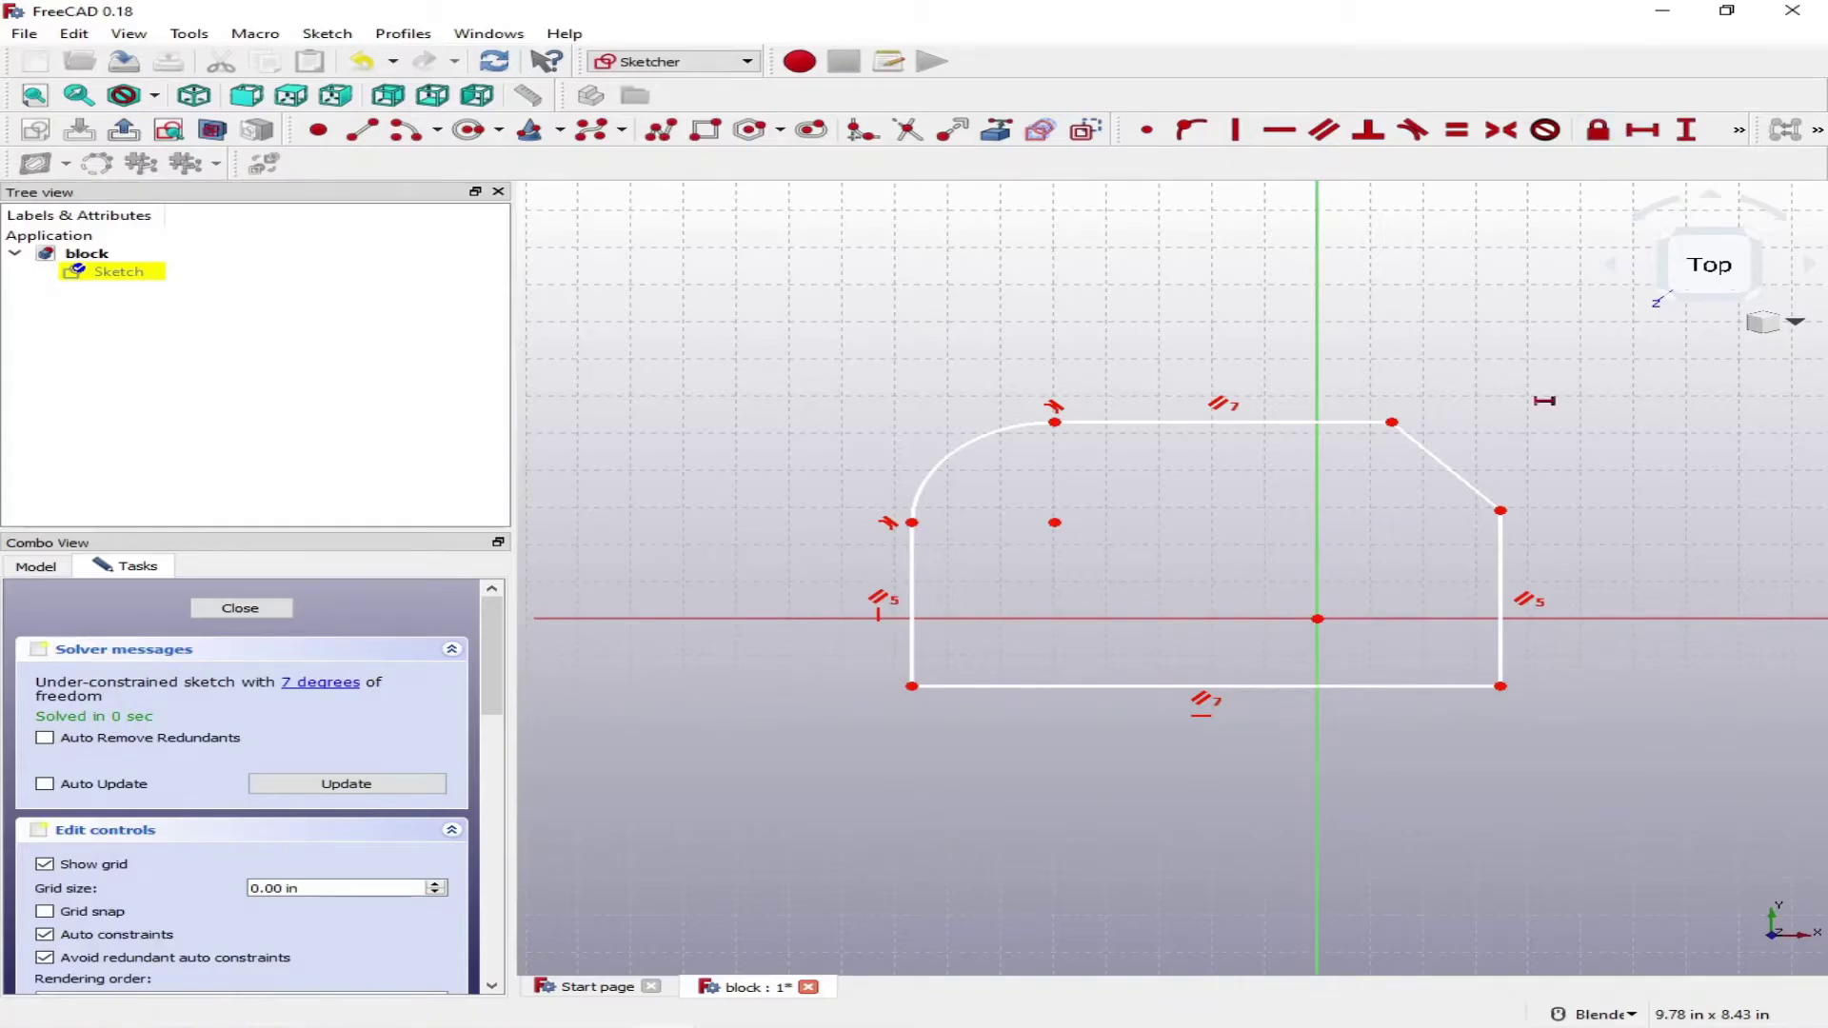
click(1265, 685)
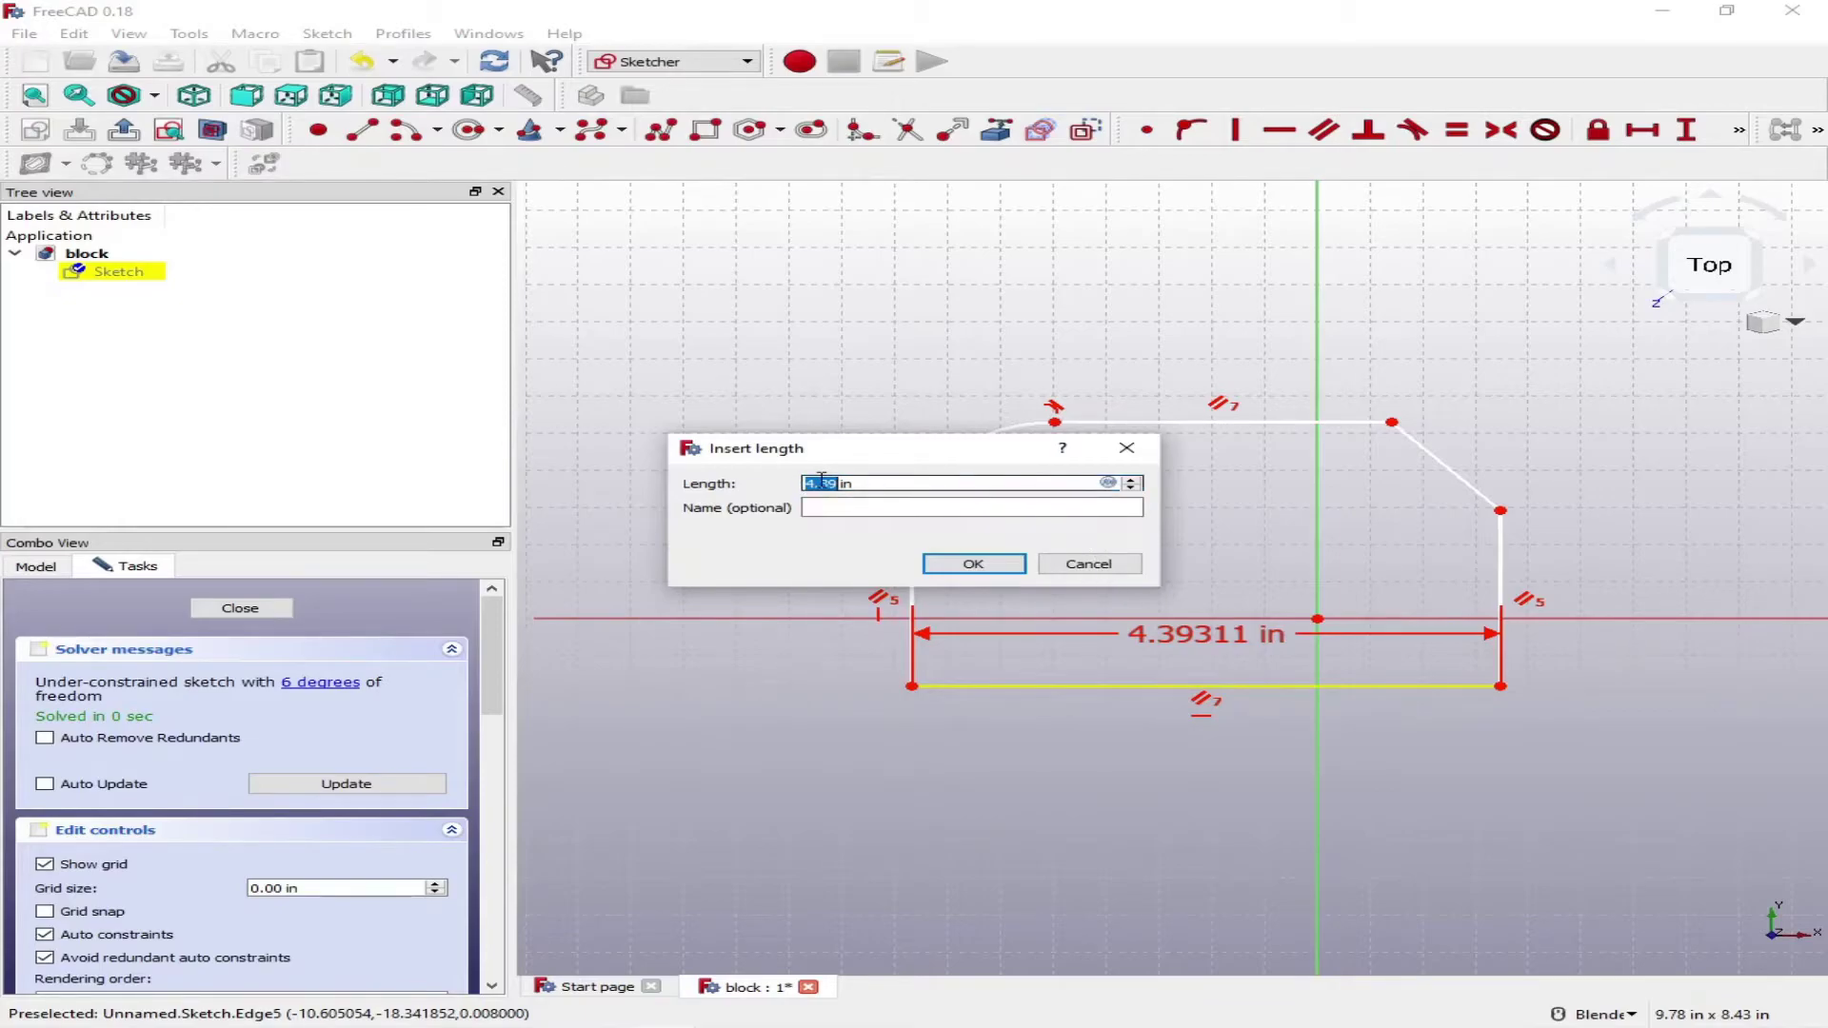
text(5)
key(Return)
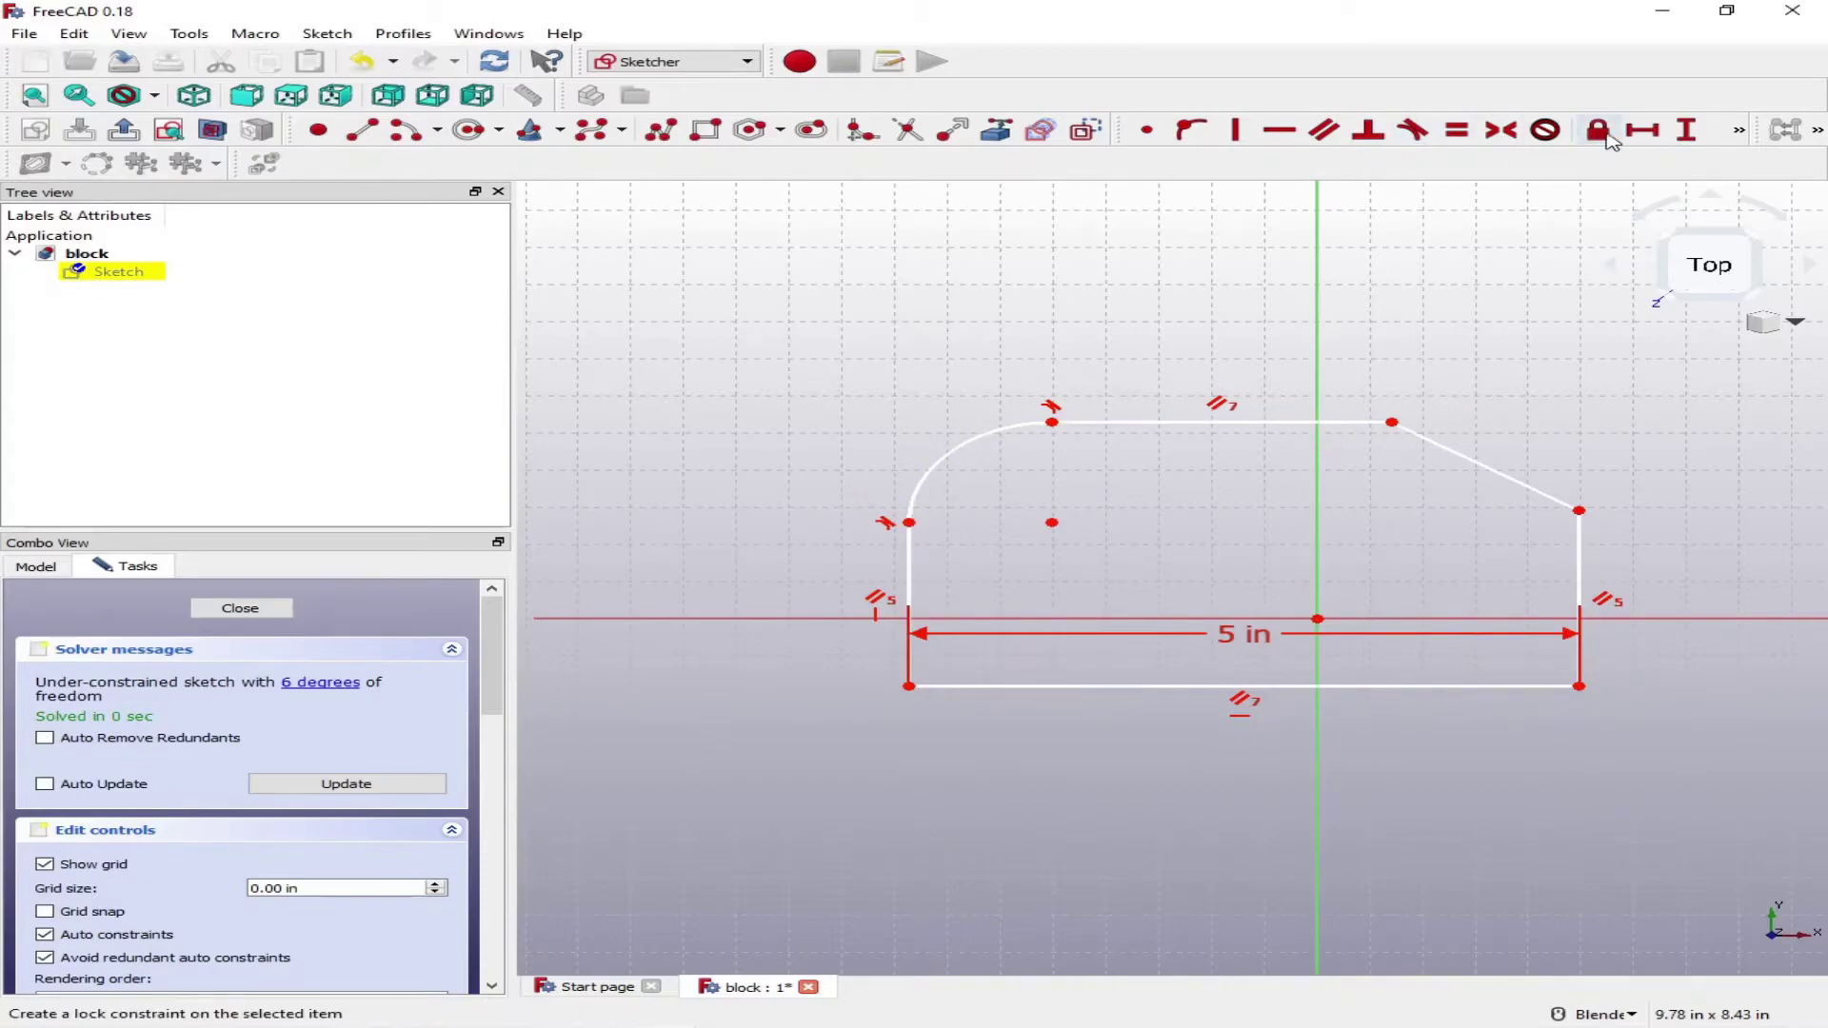
click(1686, 129)
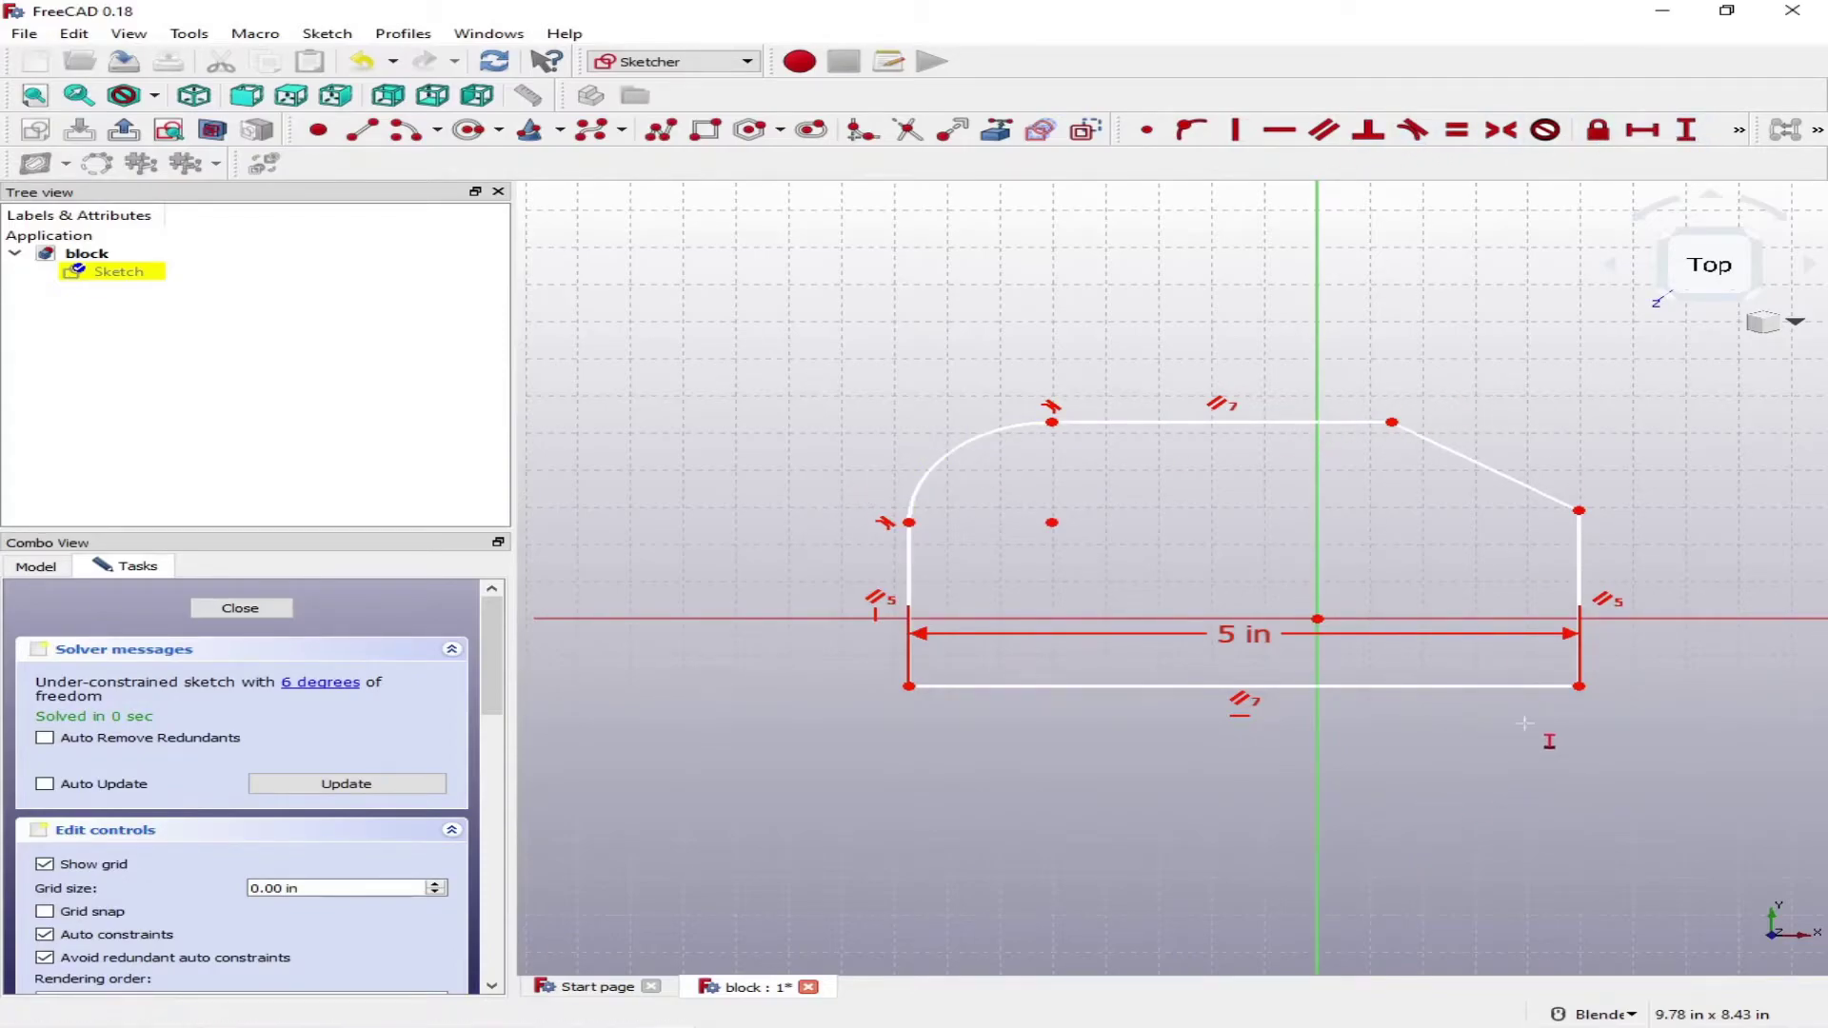
click(1579, 686)
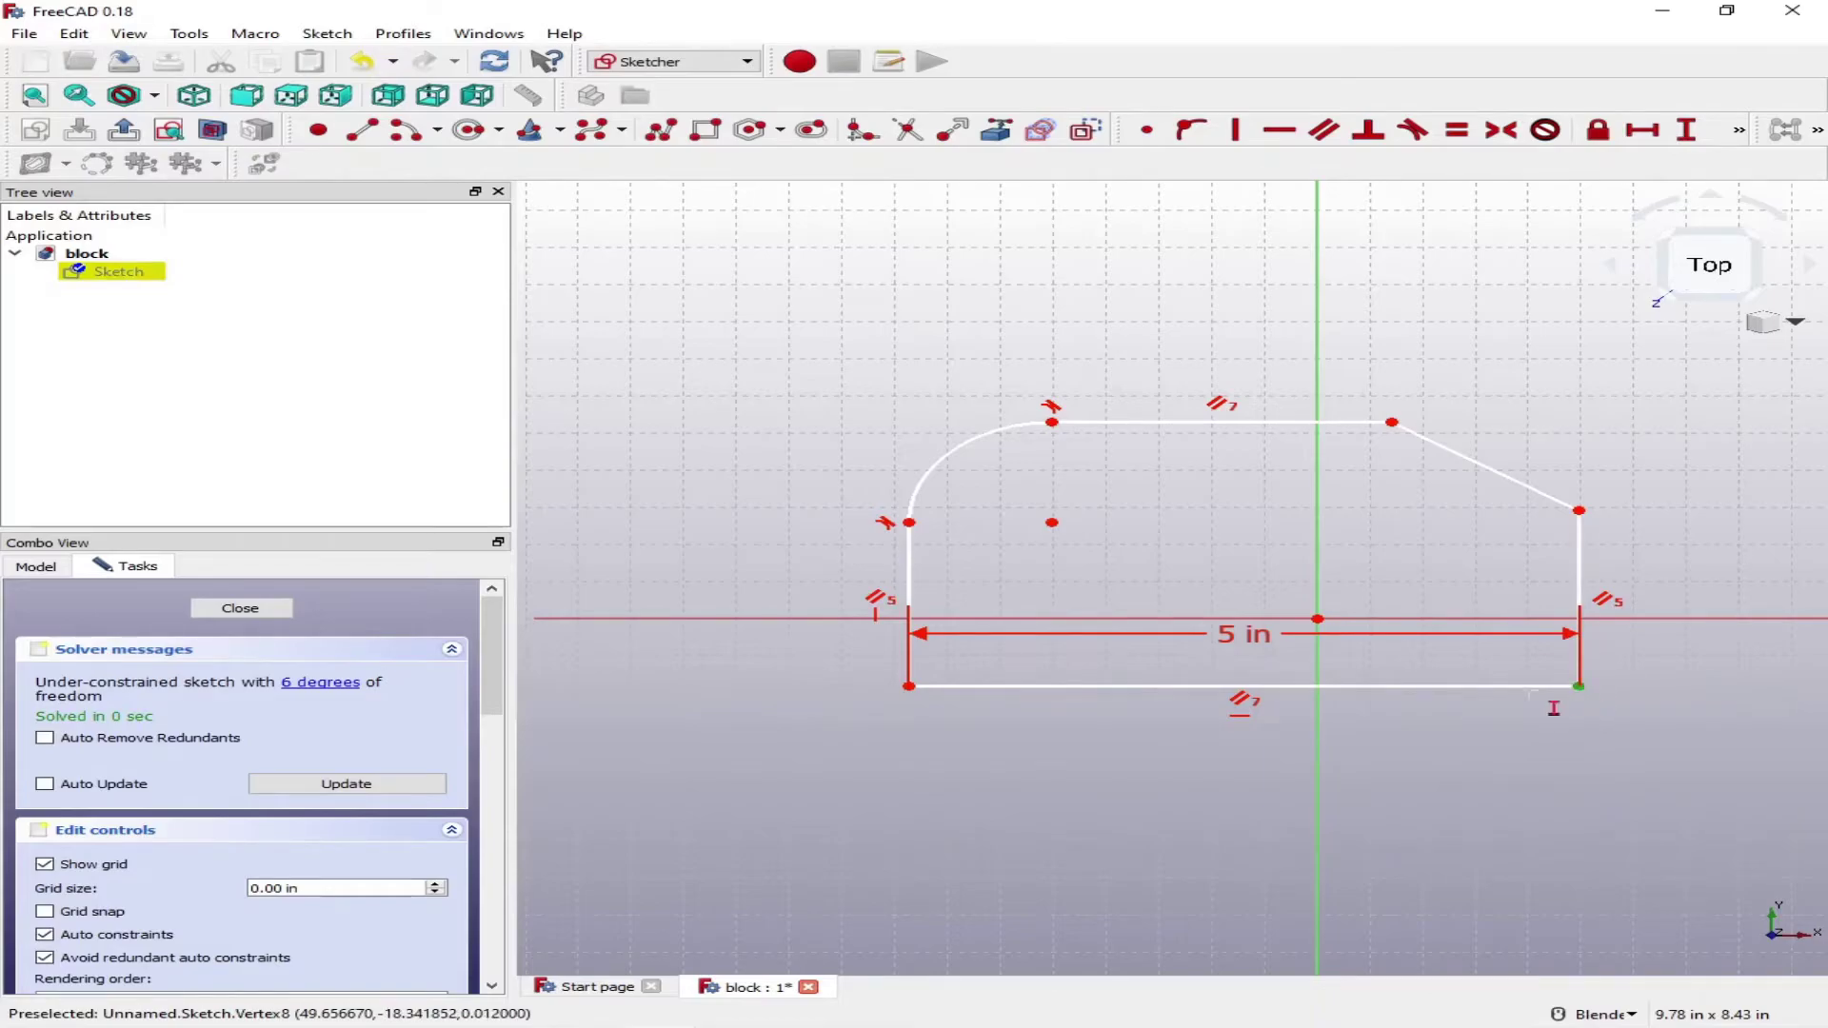
click(1392, 421)
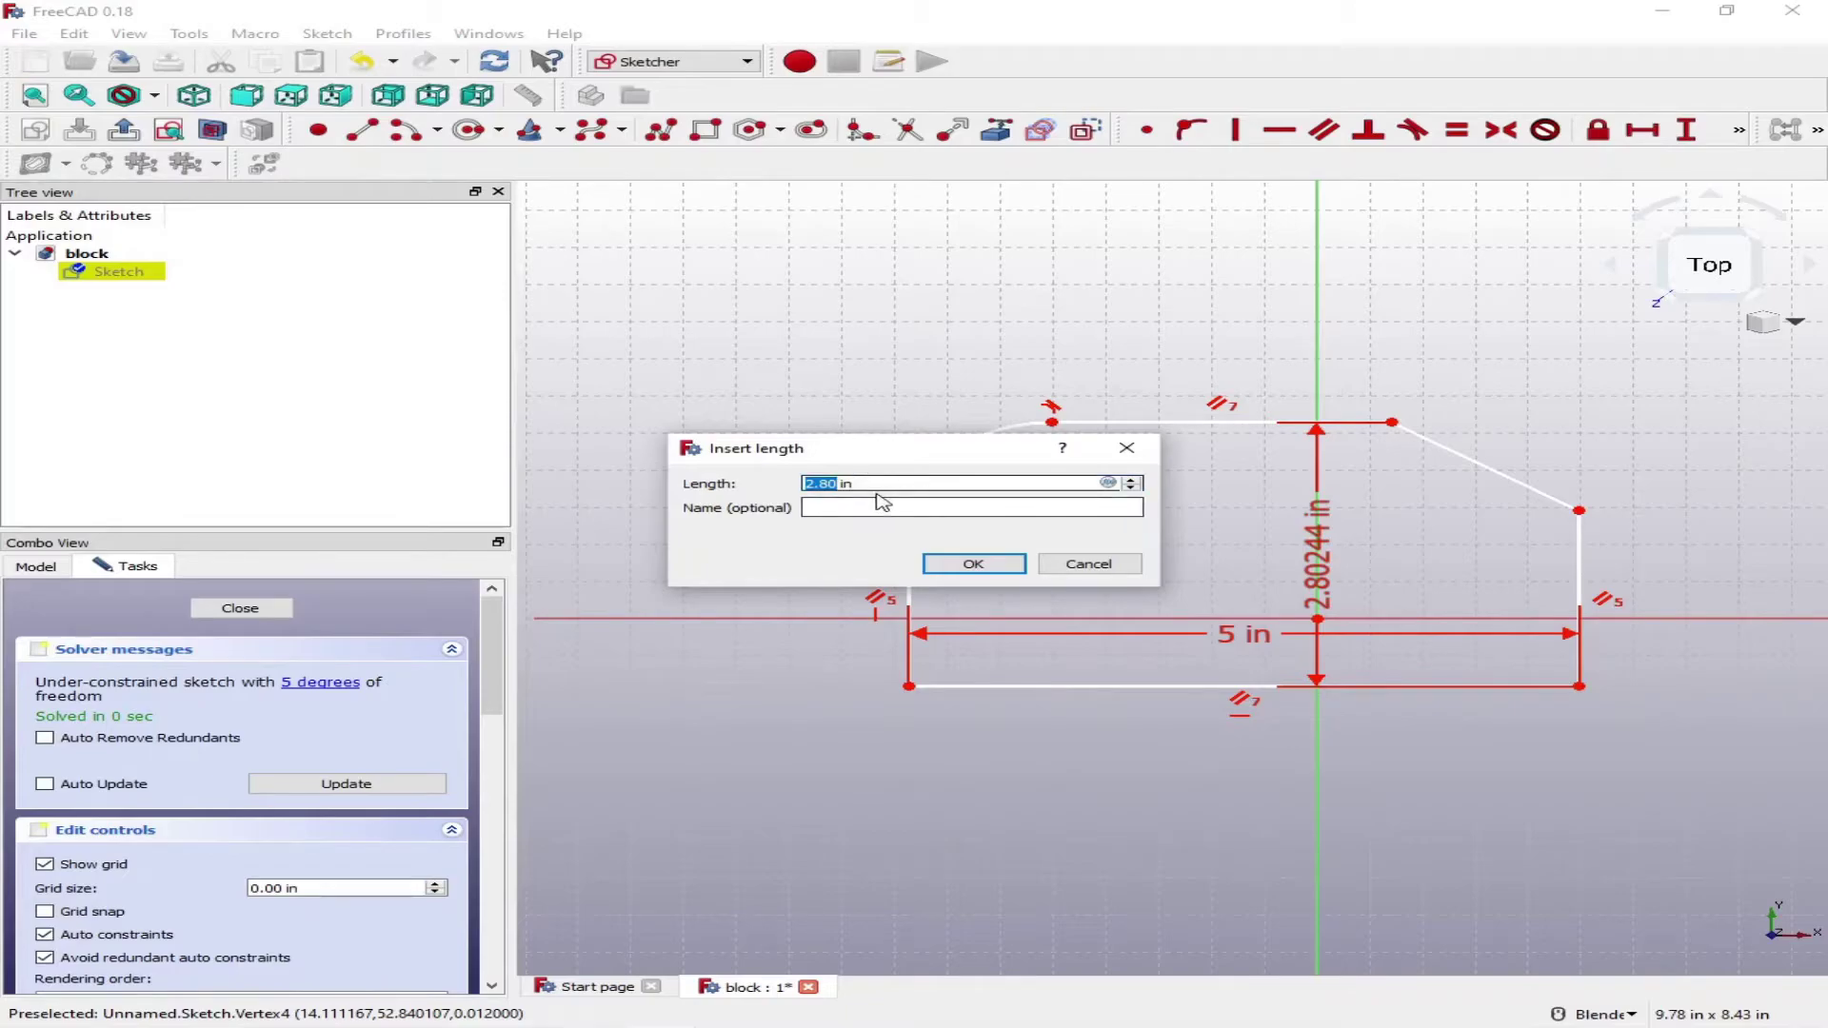
text(3)
key(Return)
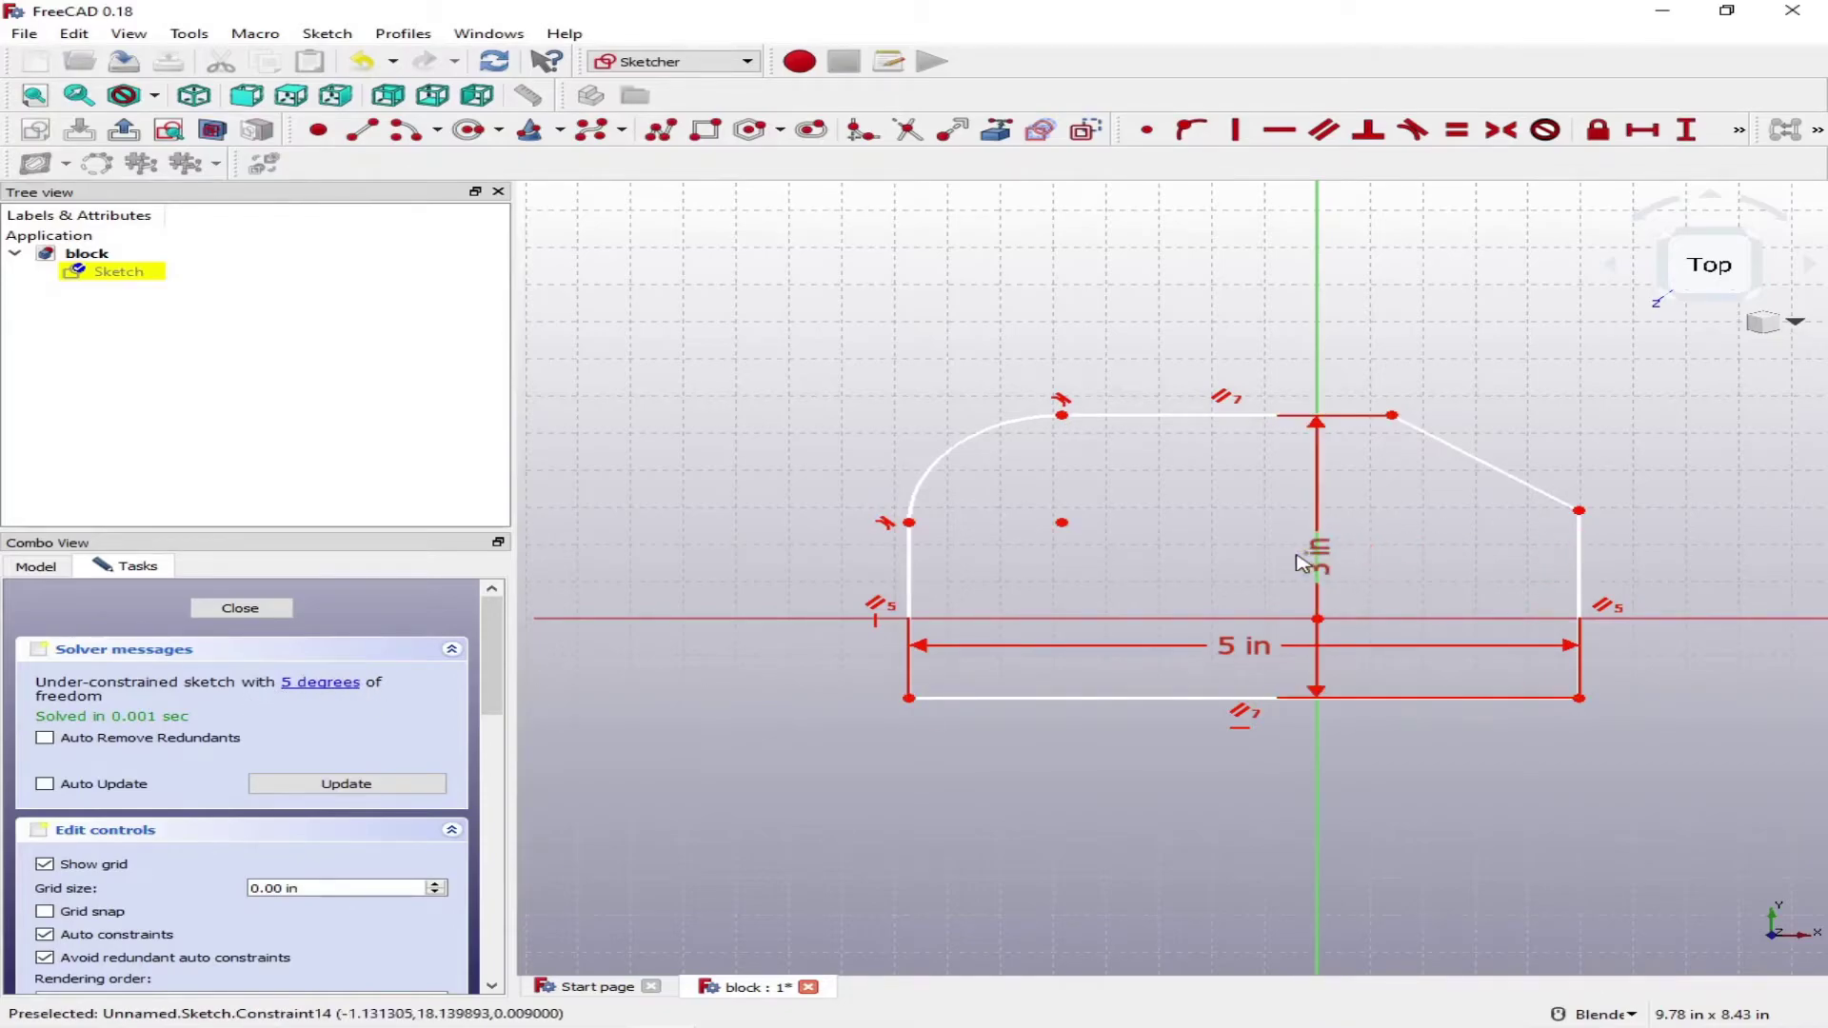
drag(1317, 552, 1715, 578)
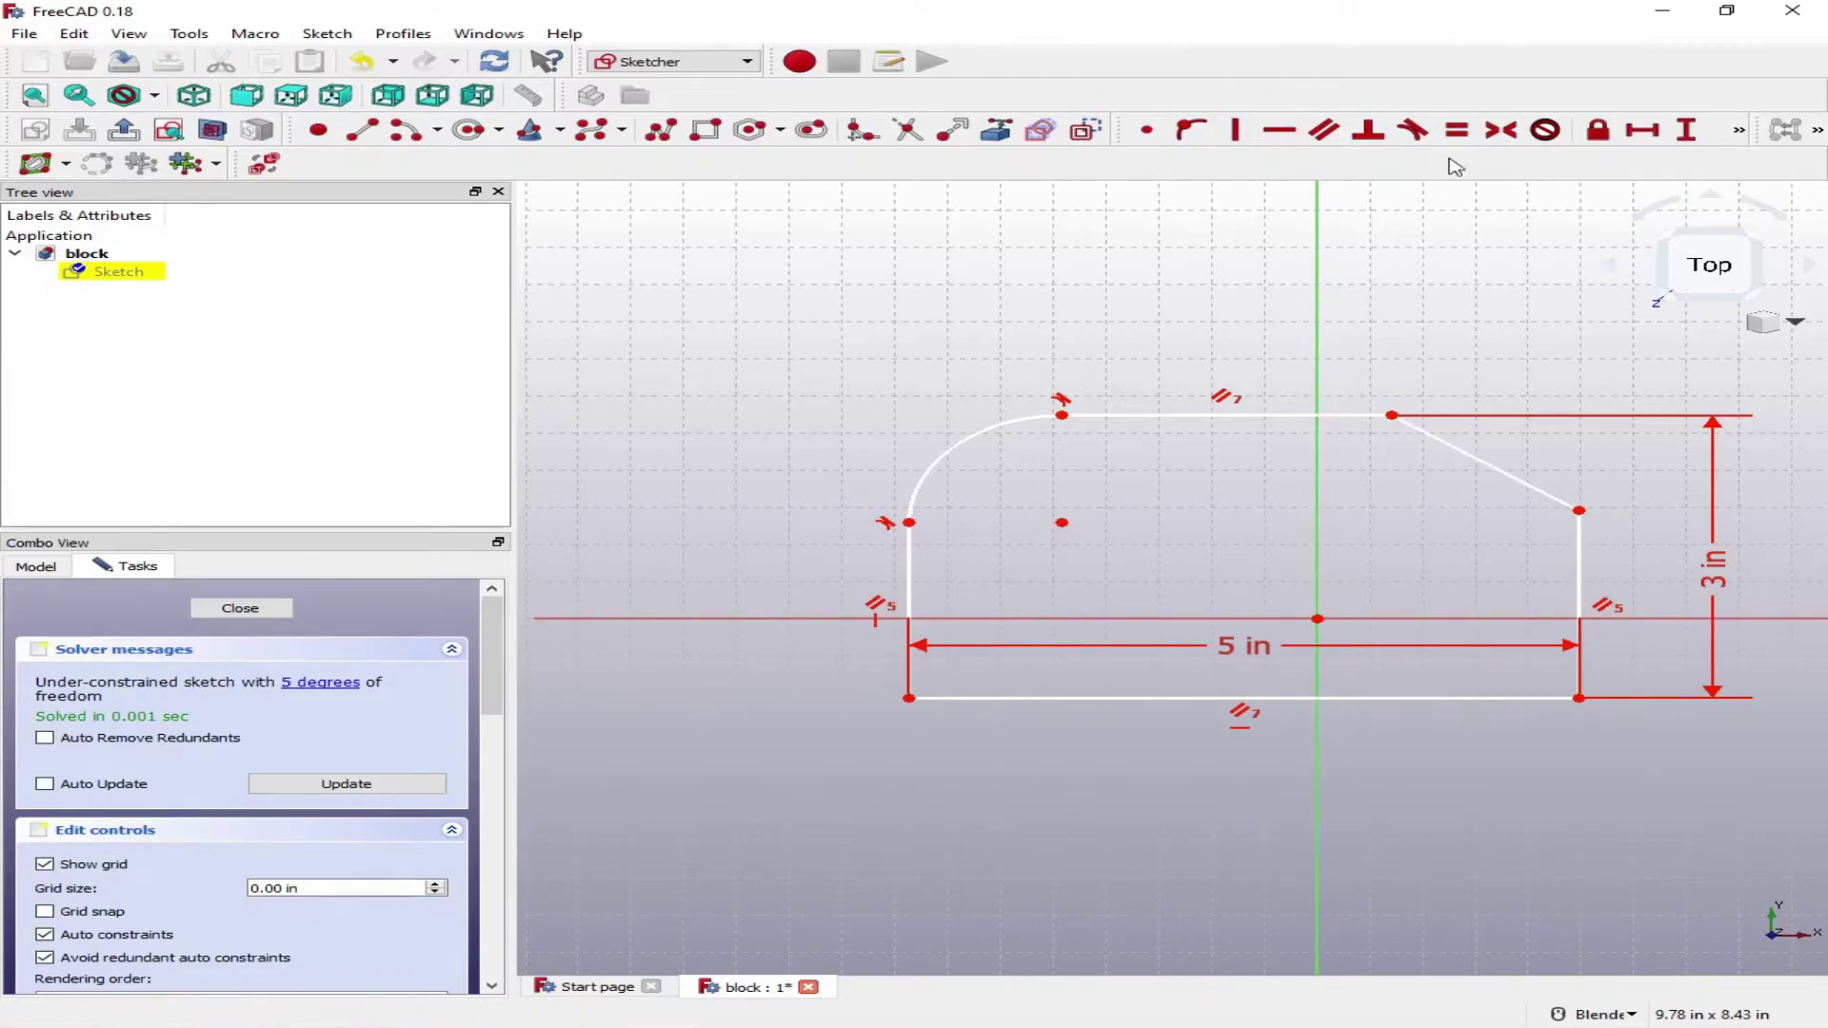
Constrain the right edge to a 1.5 in vertical height.
click(1686, 130)
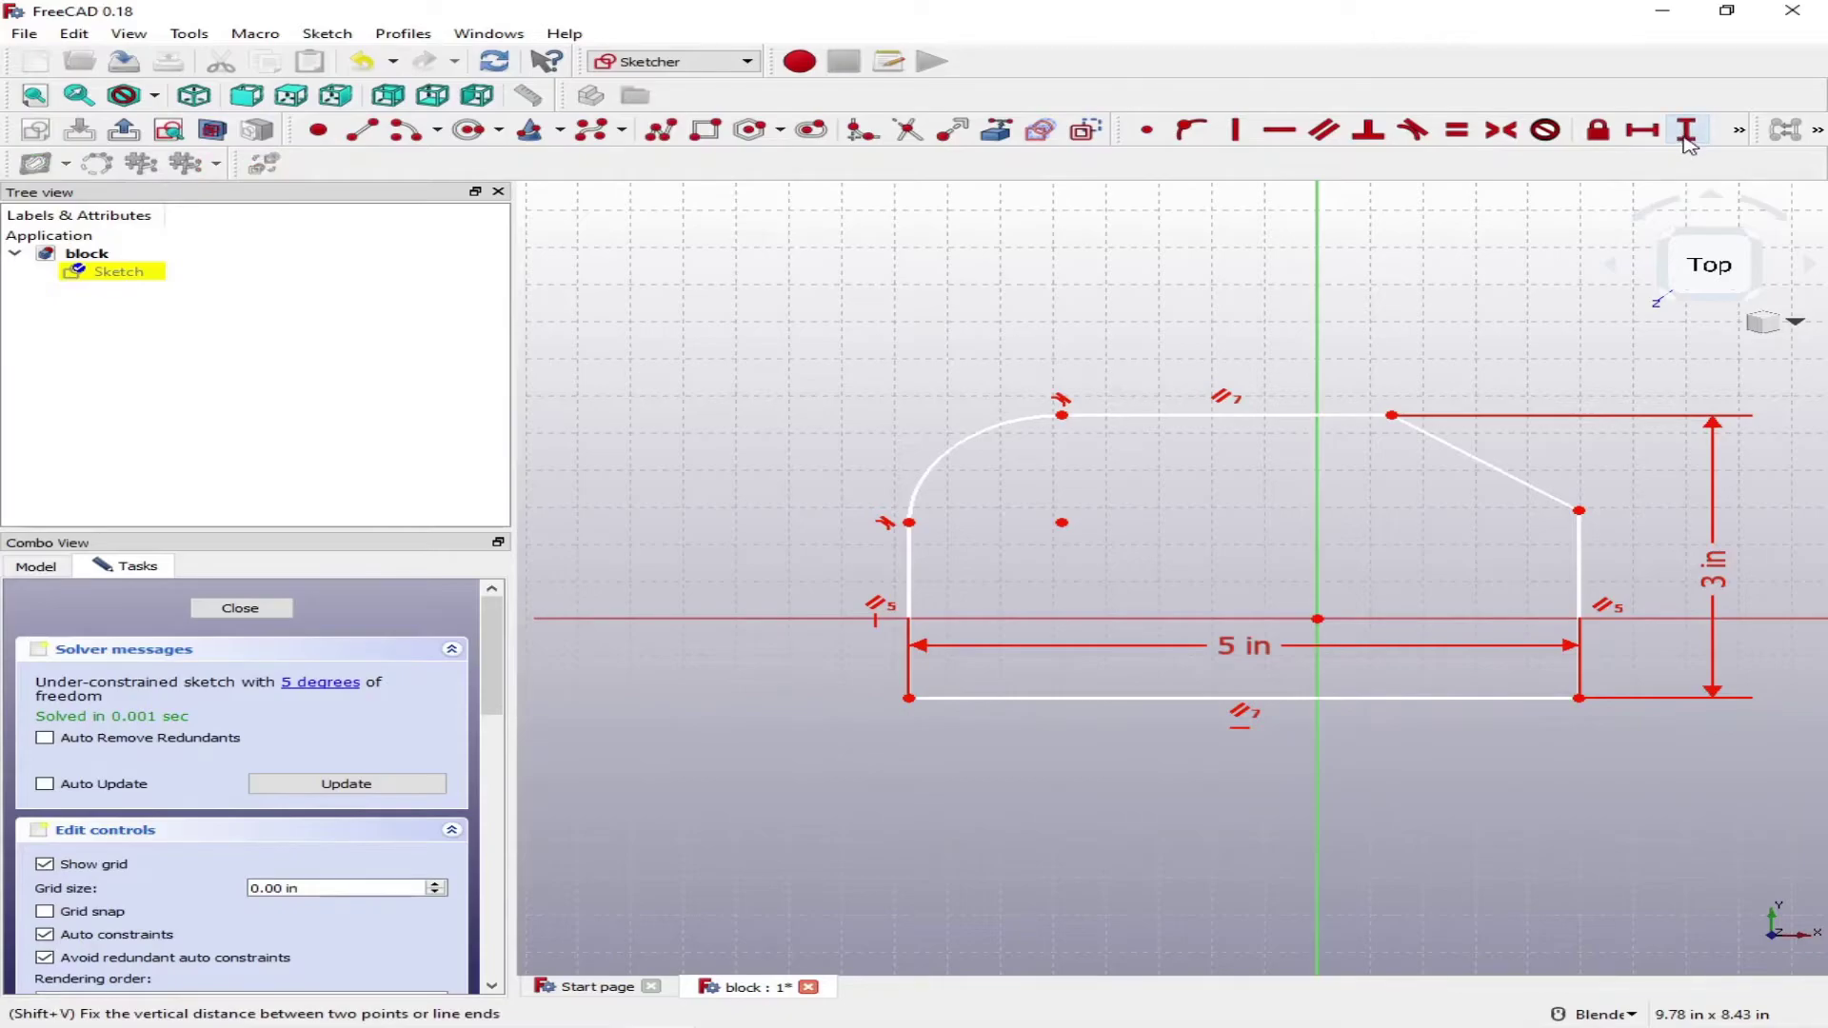
click(1578, 568)
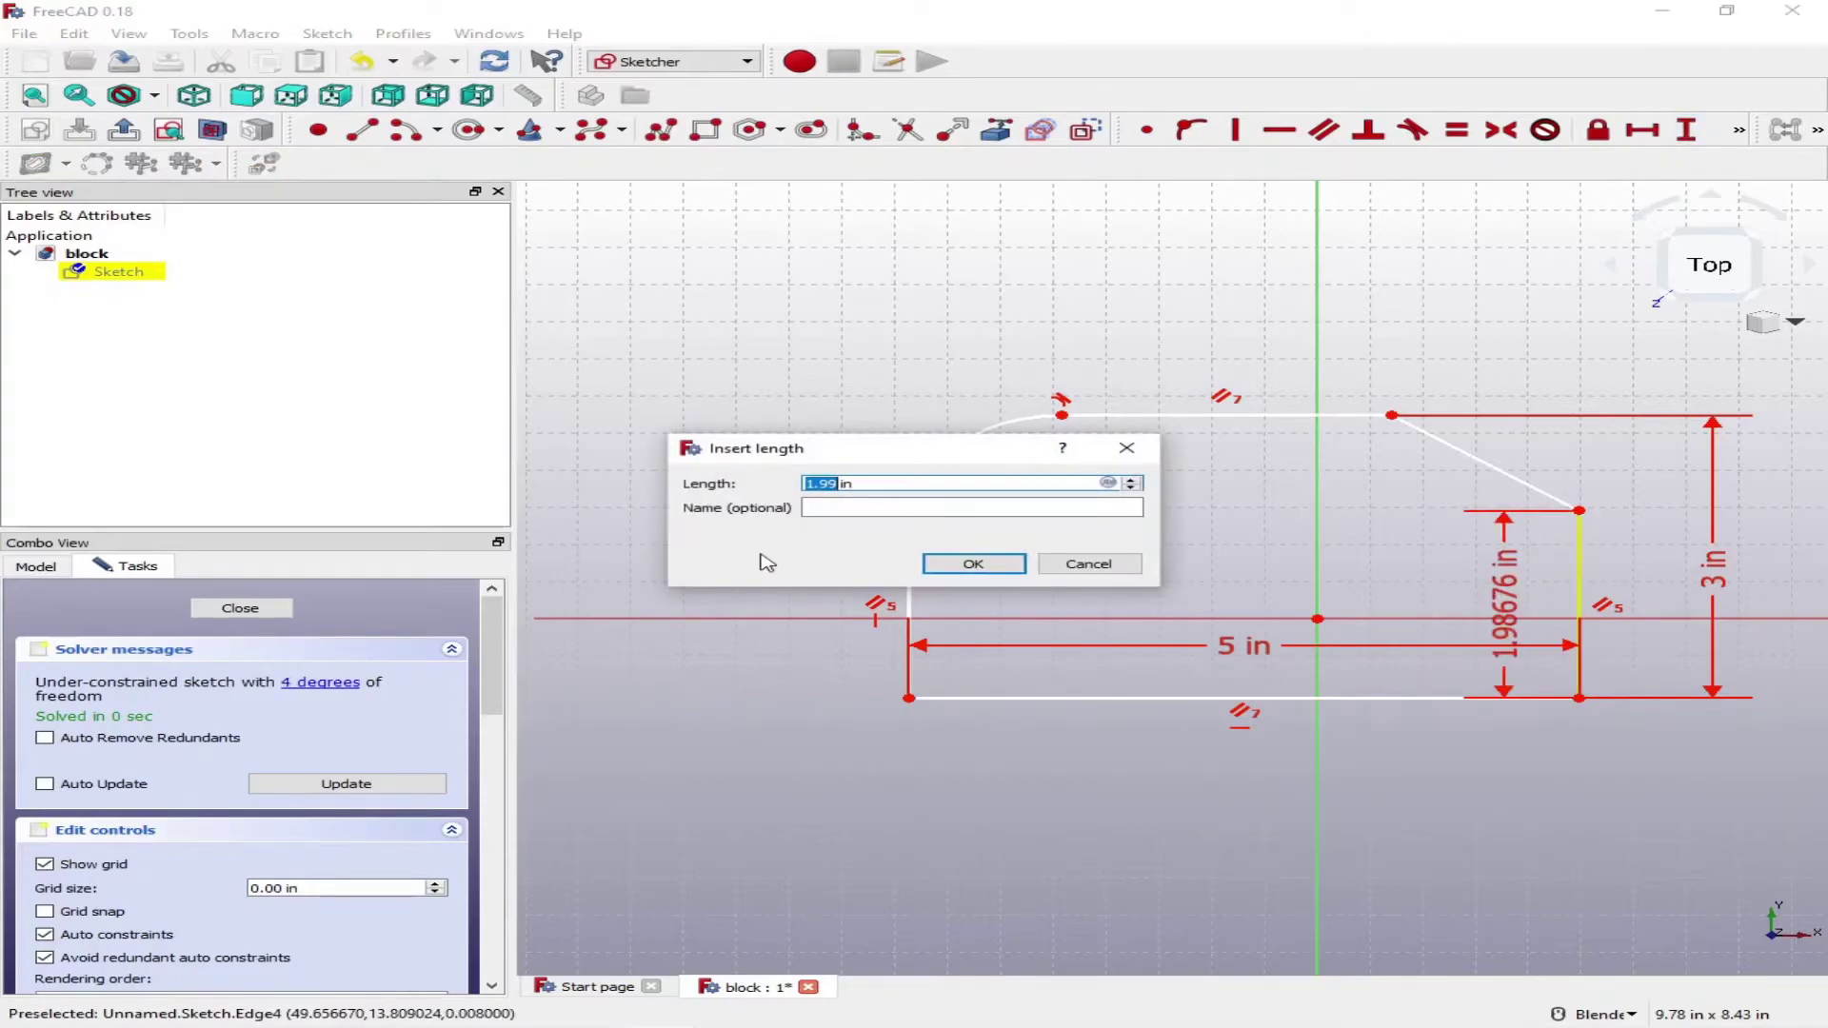
text(1)
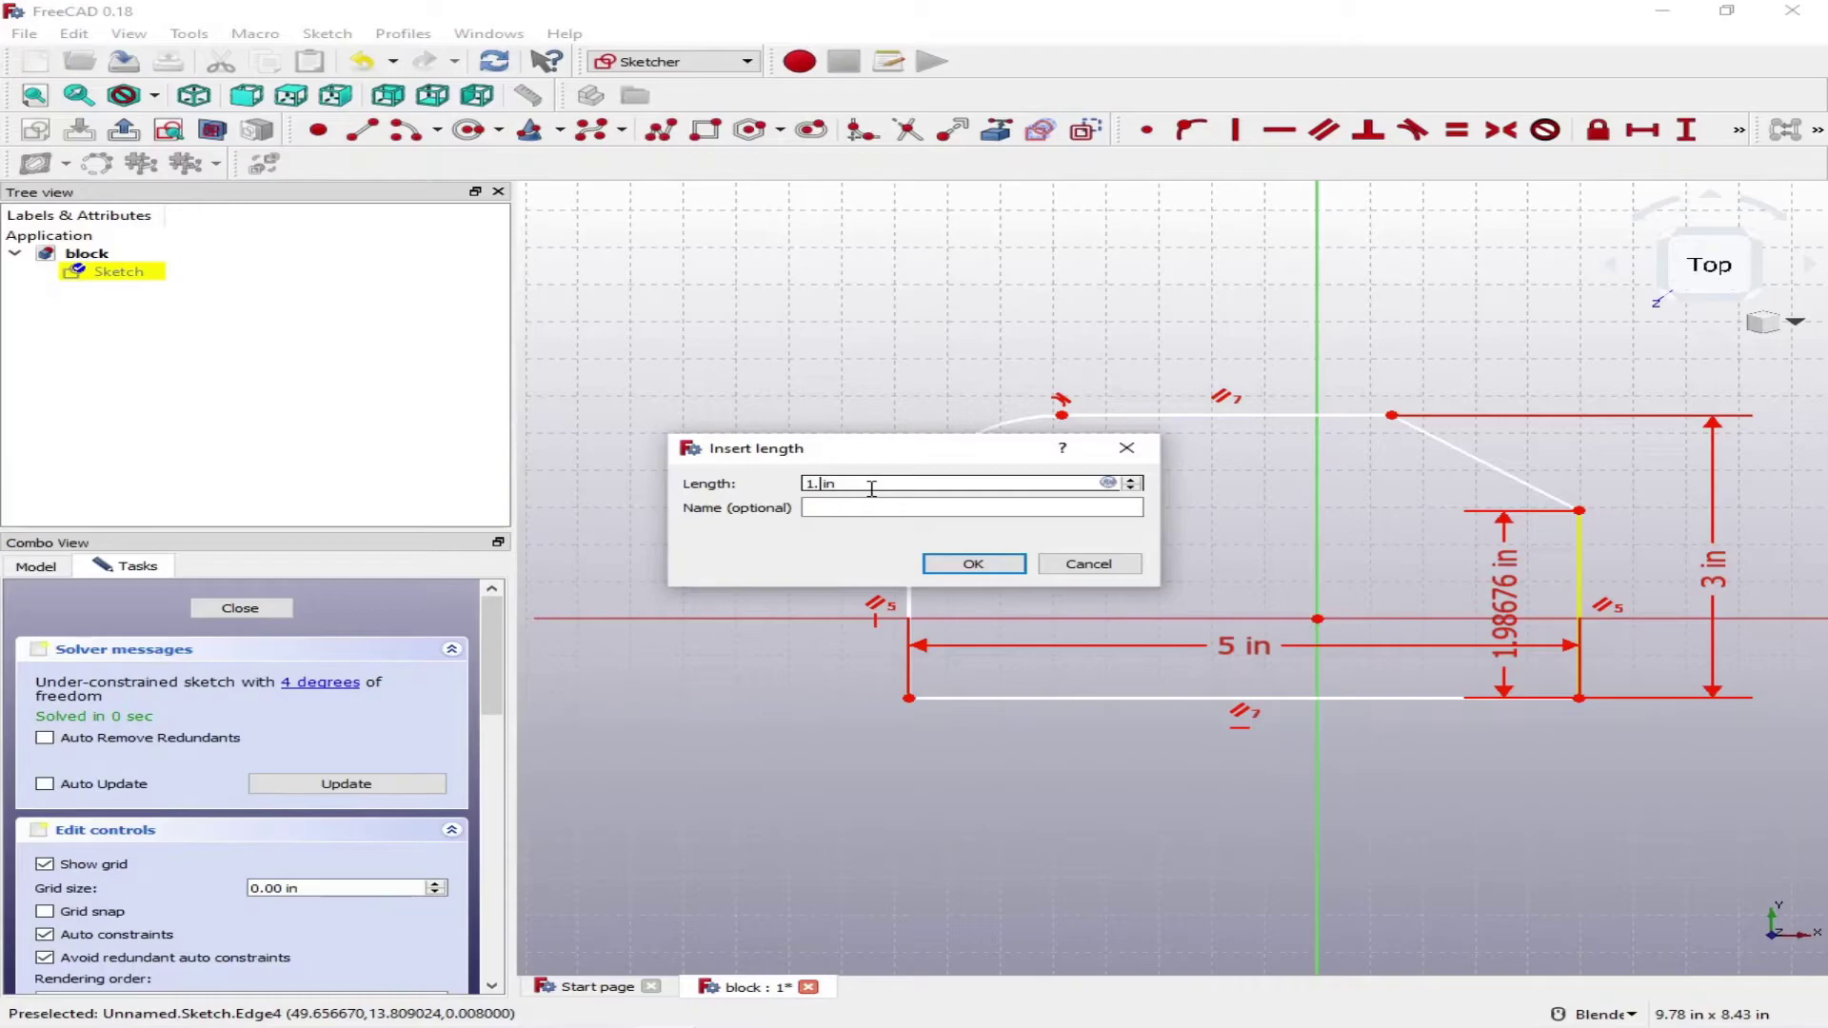
text(.5)
key(Return)
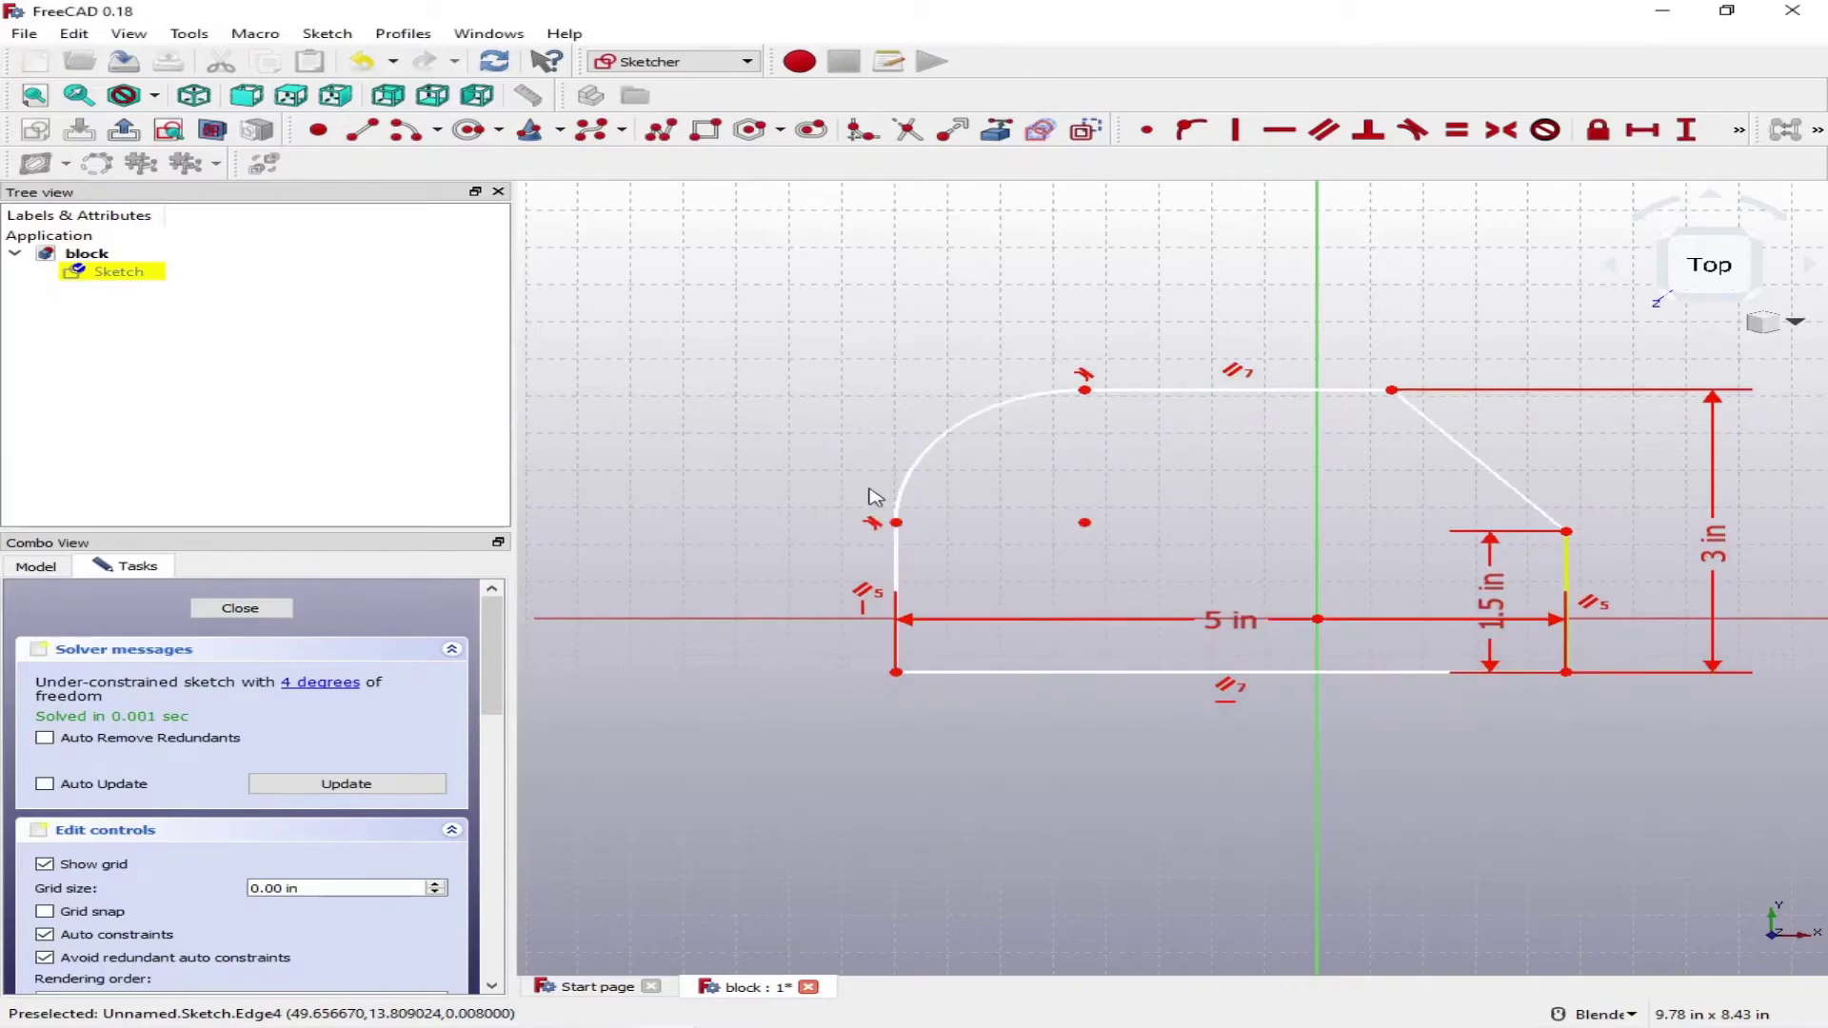
key(i)
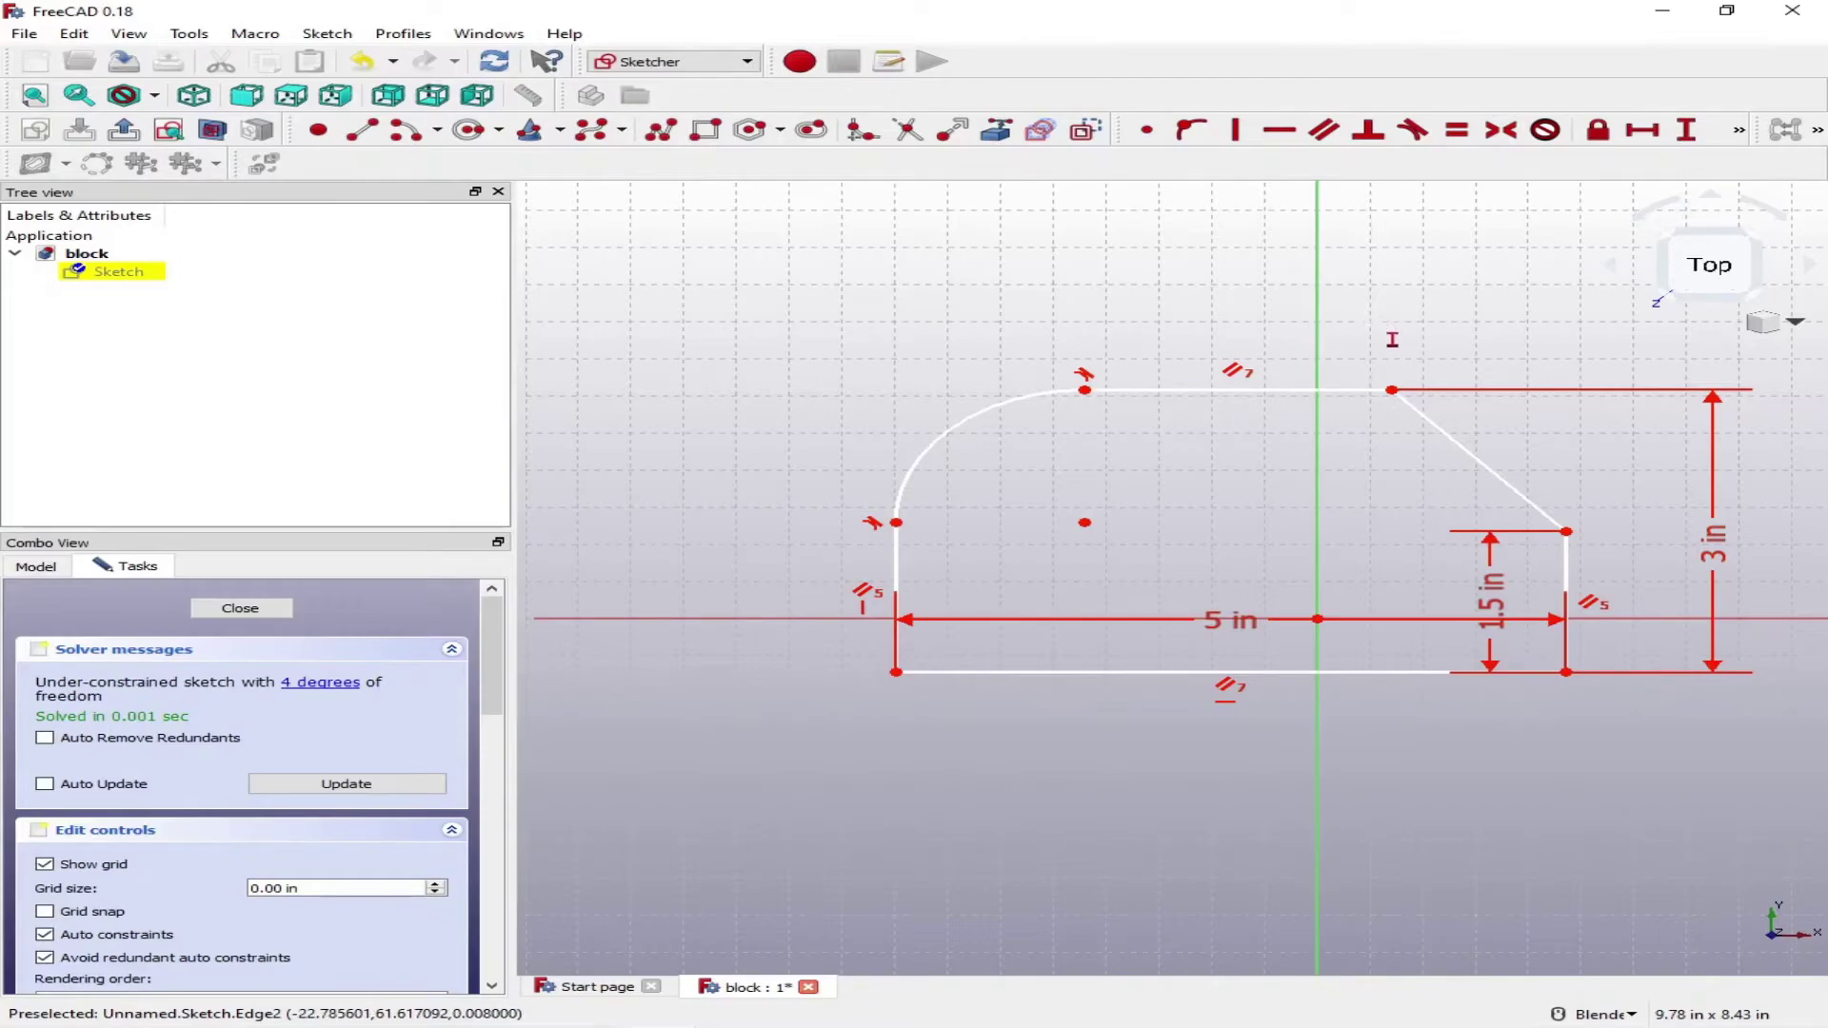
drag(1392, 392, 1405, 377)
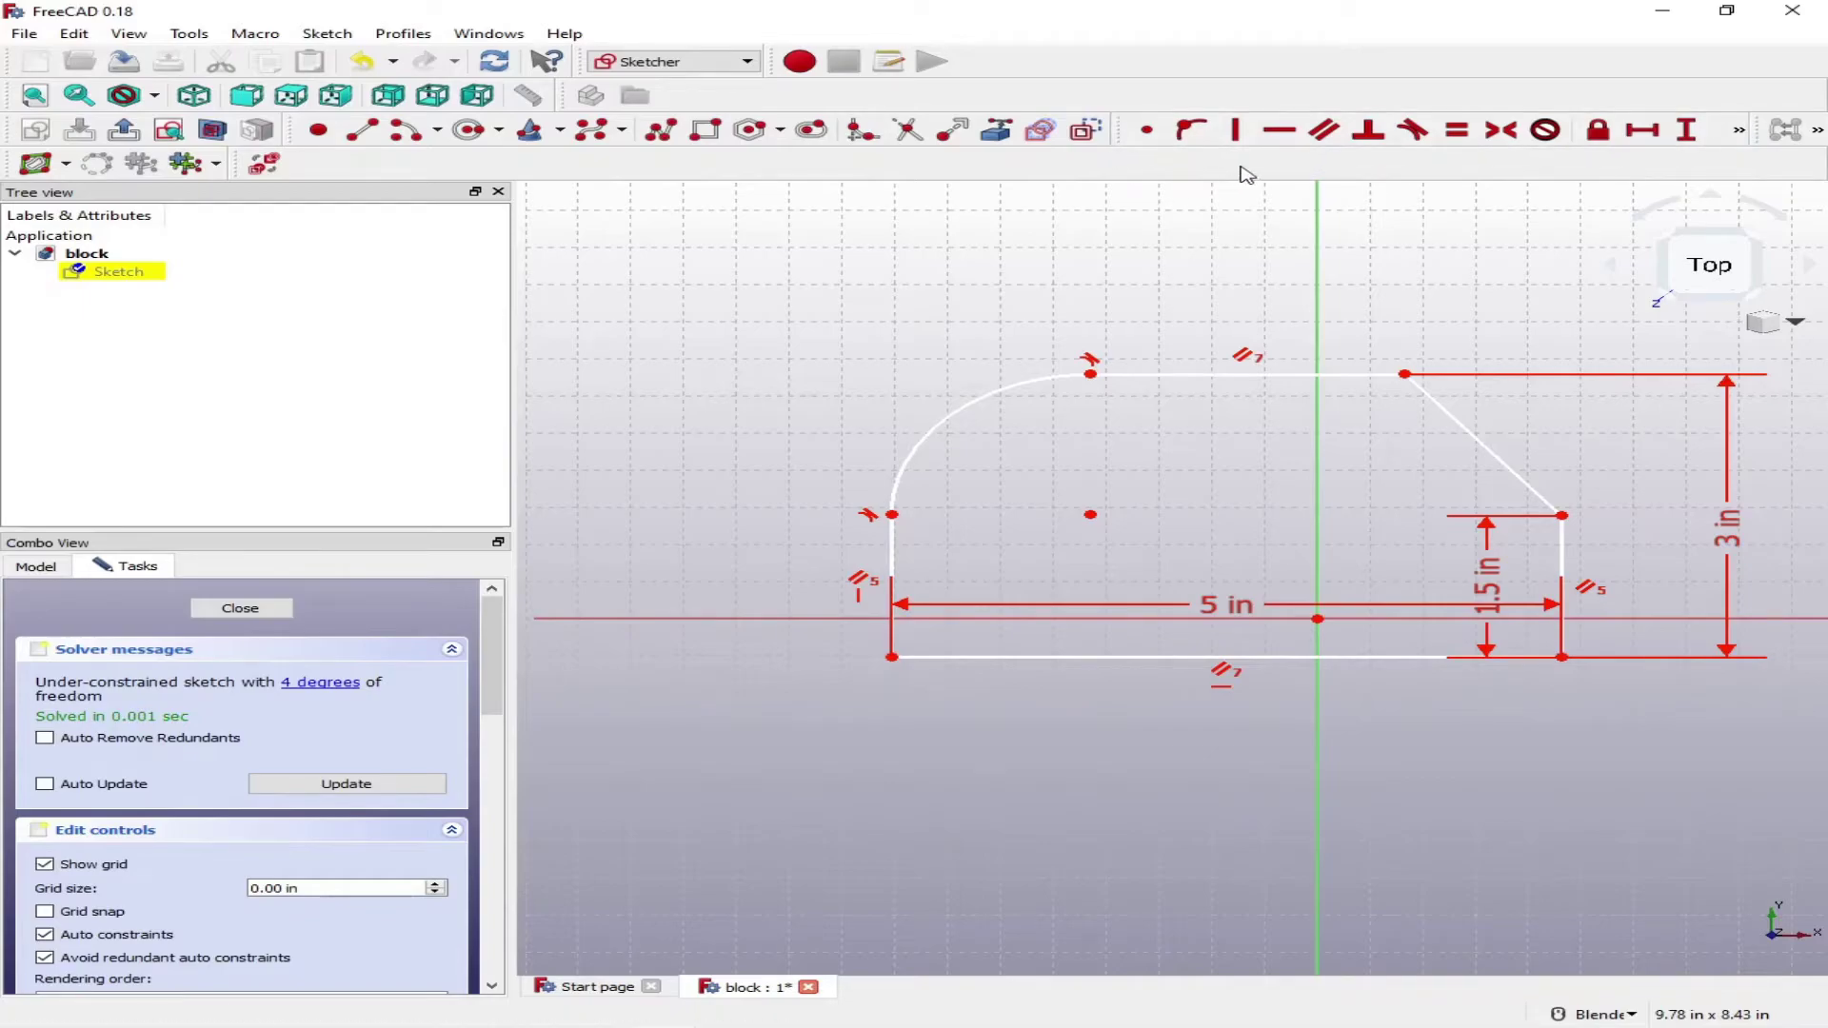
Set a 135° angle between the chamfer and the right edge, then tidy the 135° and 1.5 in labels.
click(1739, 129)
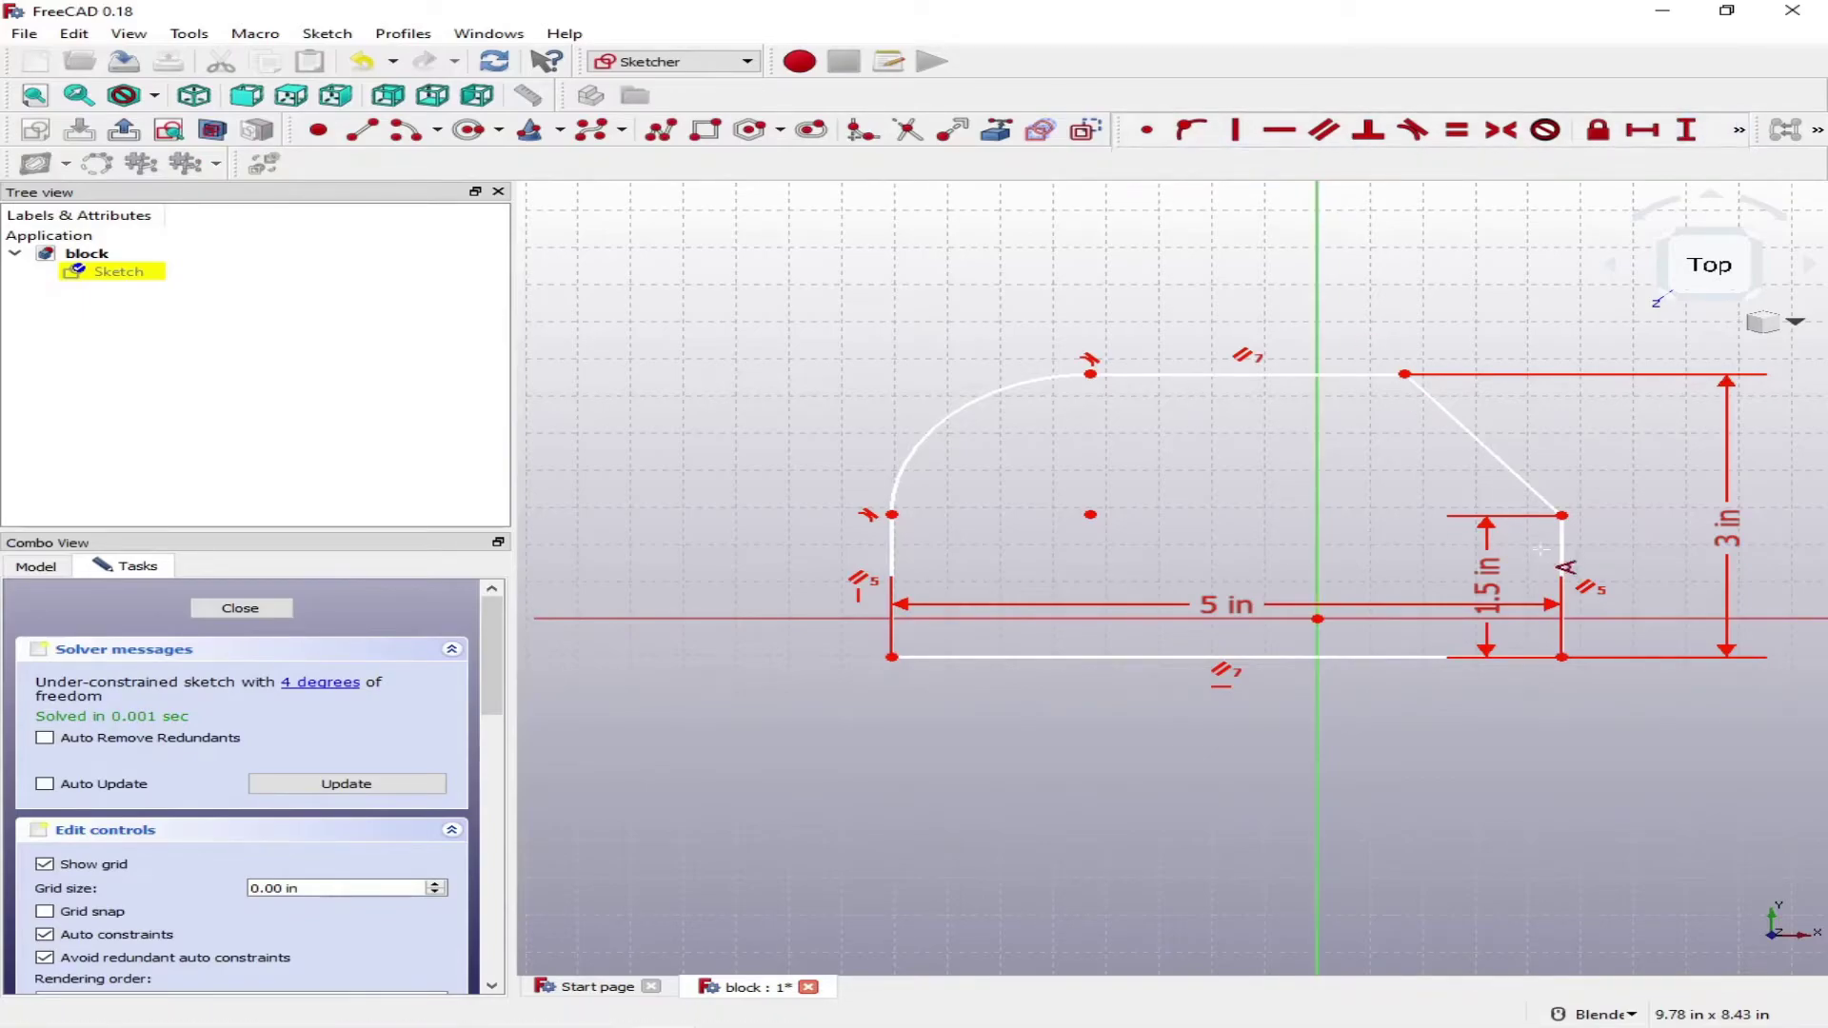
click(1478, 447)
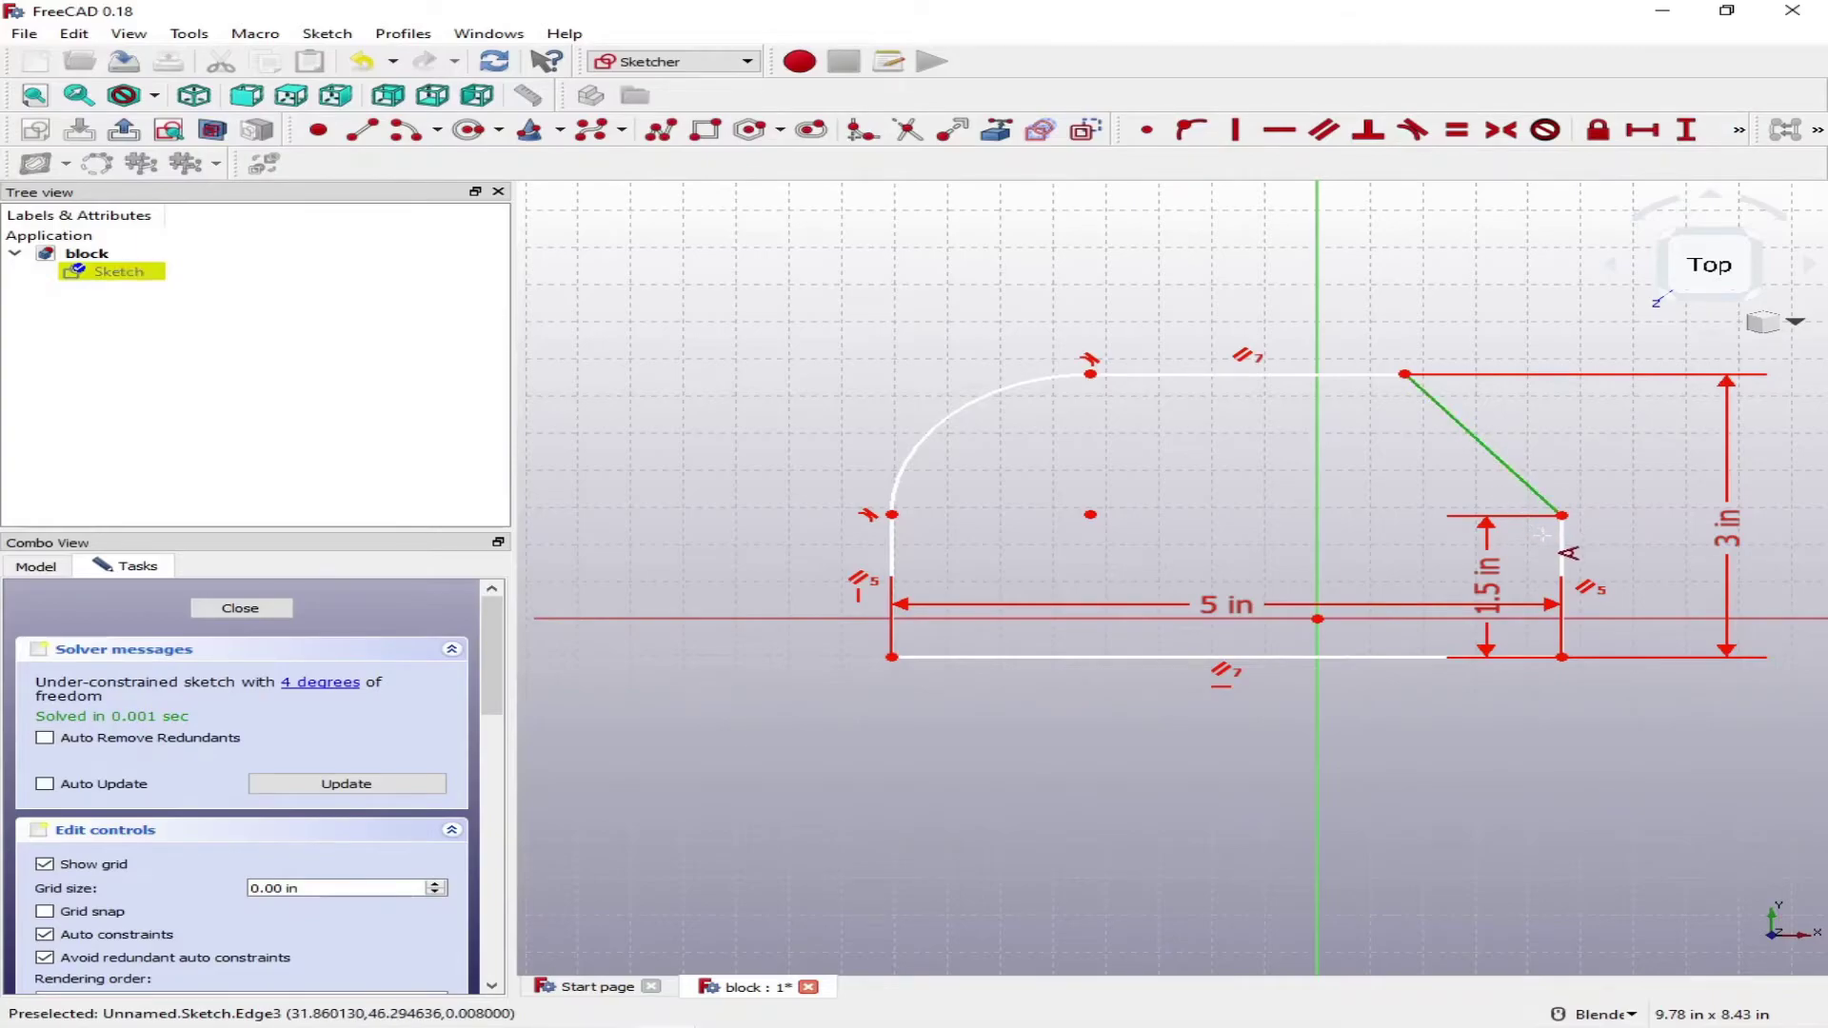
click(1562, 562)
key(a)
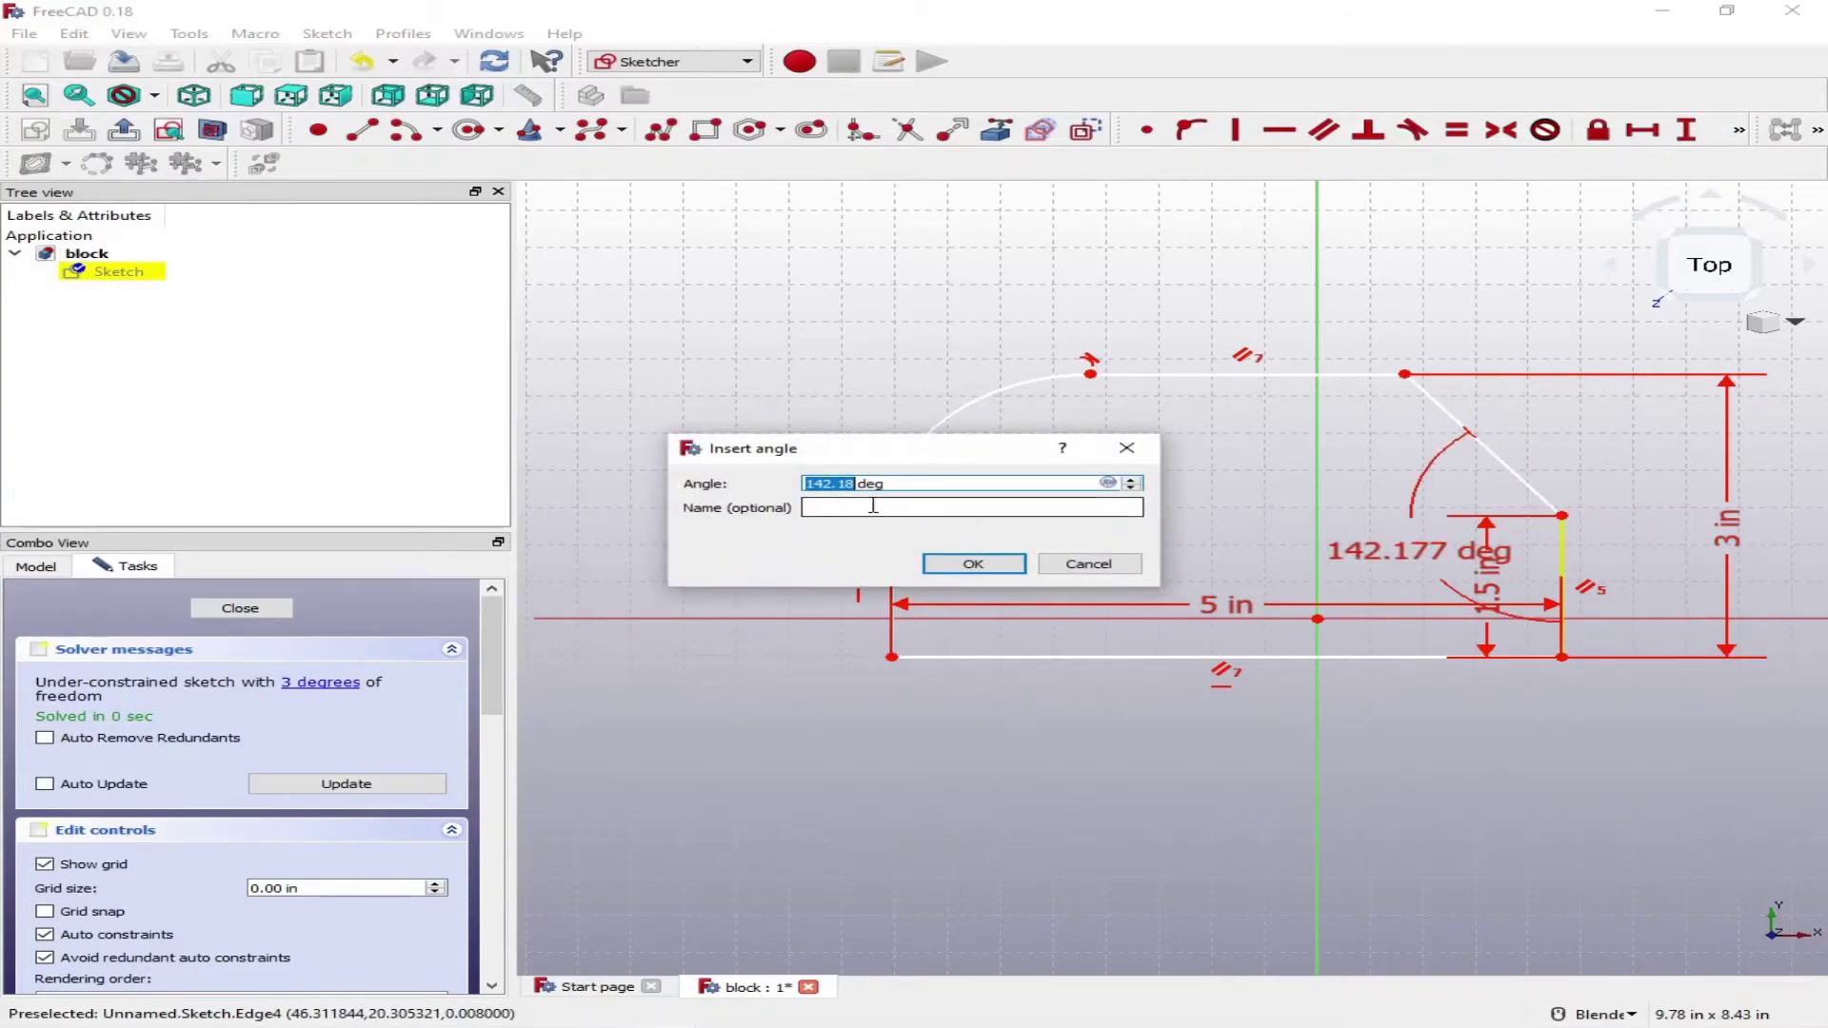
text(1)
key(Return)
key(a)
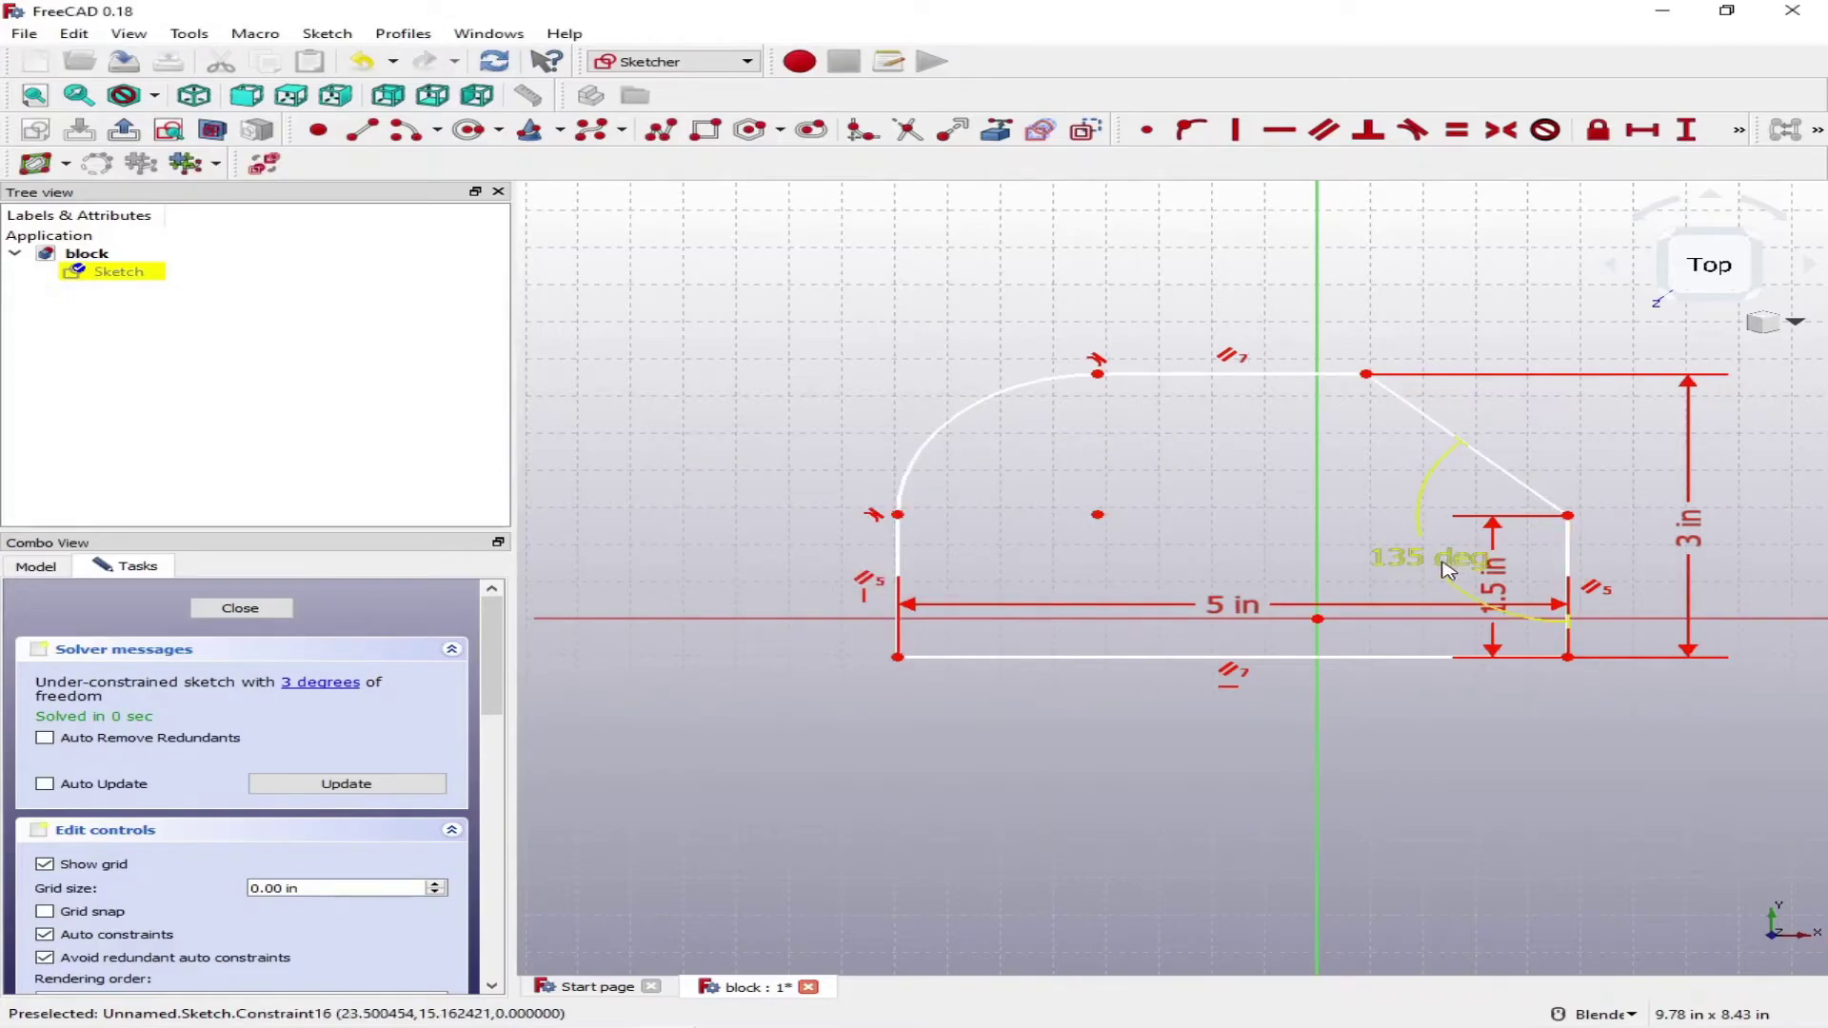
drag(1442, 562, 1624, 503)
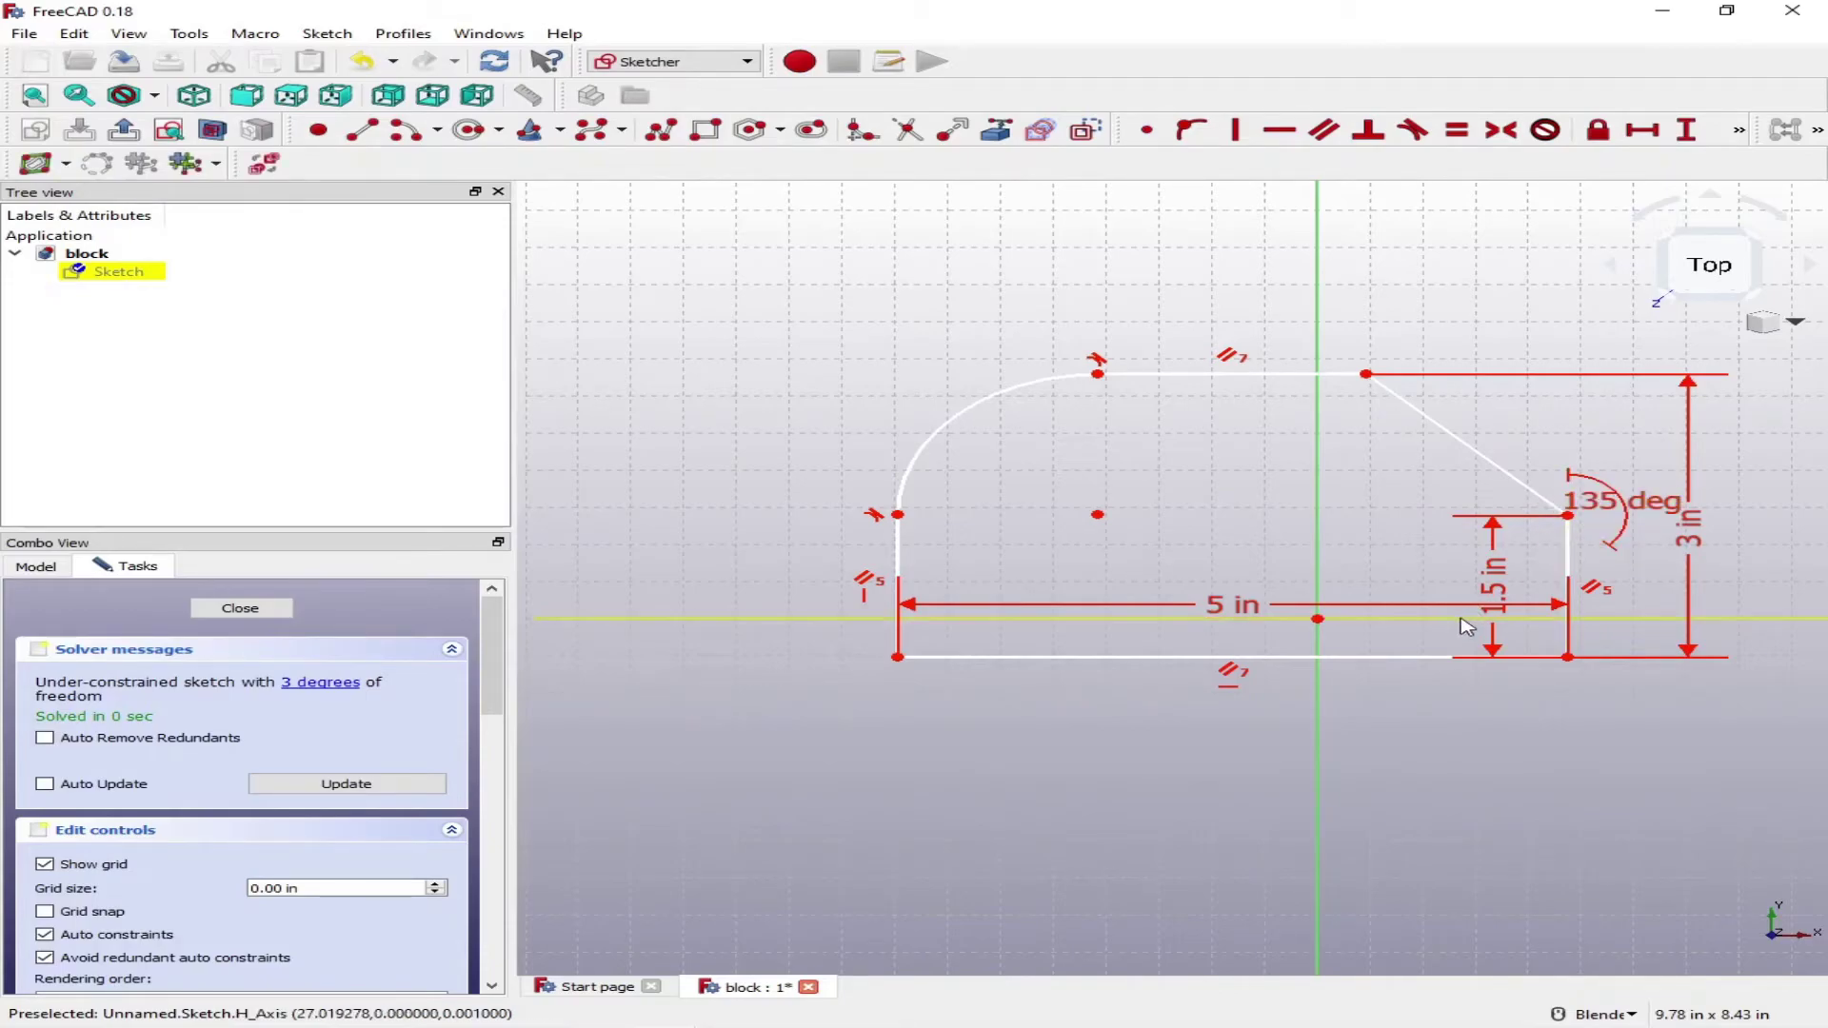
drag(1499, 579, 1530, 573)
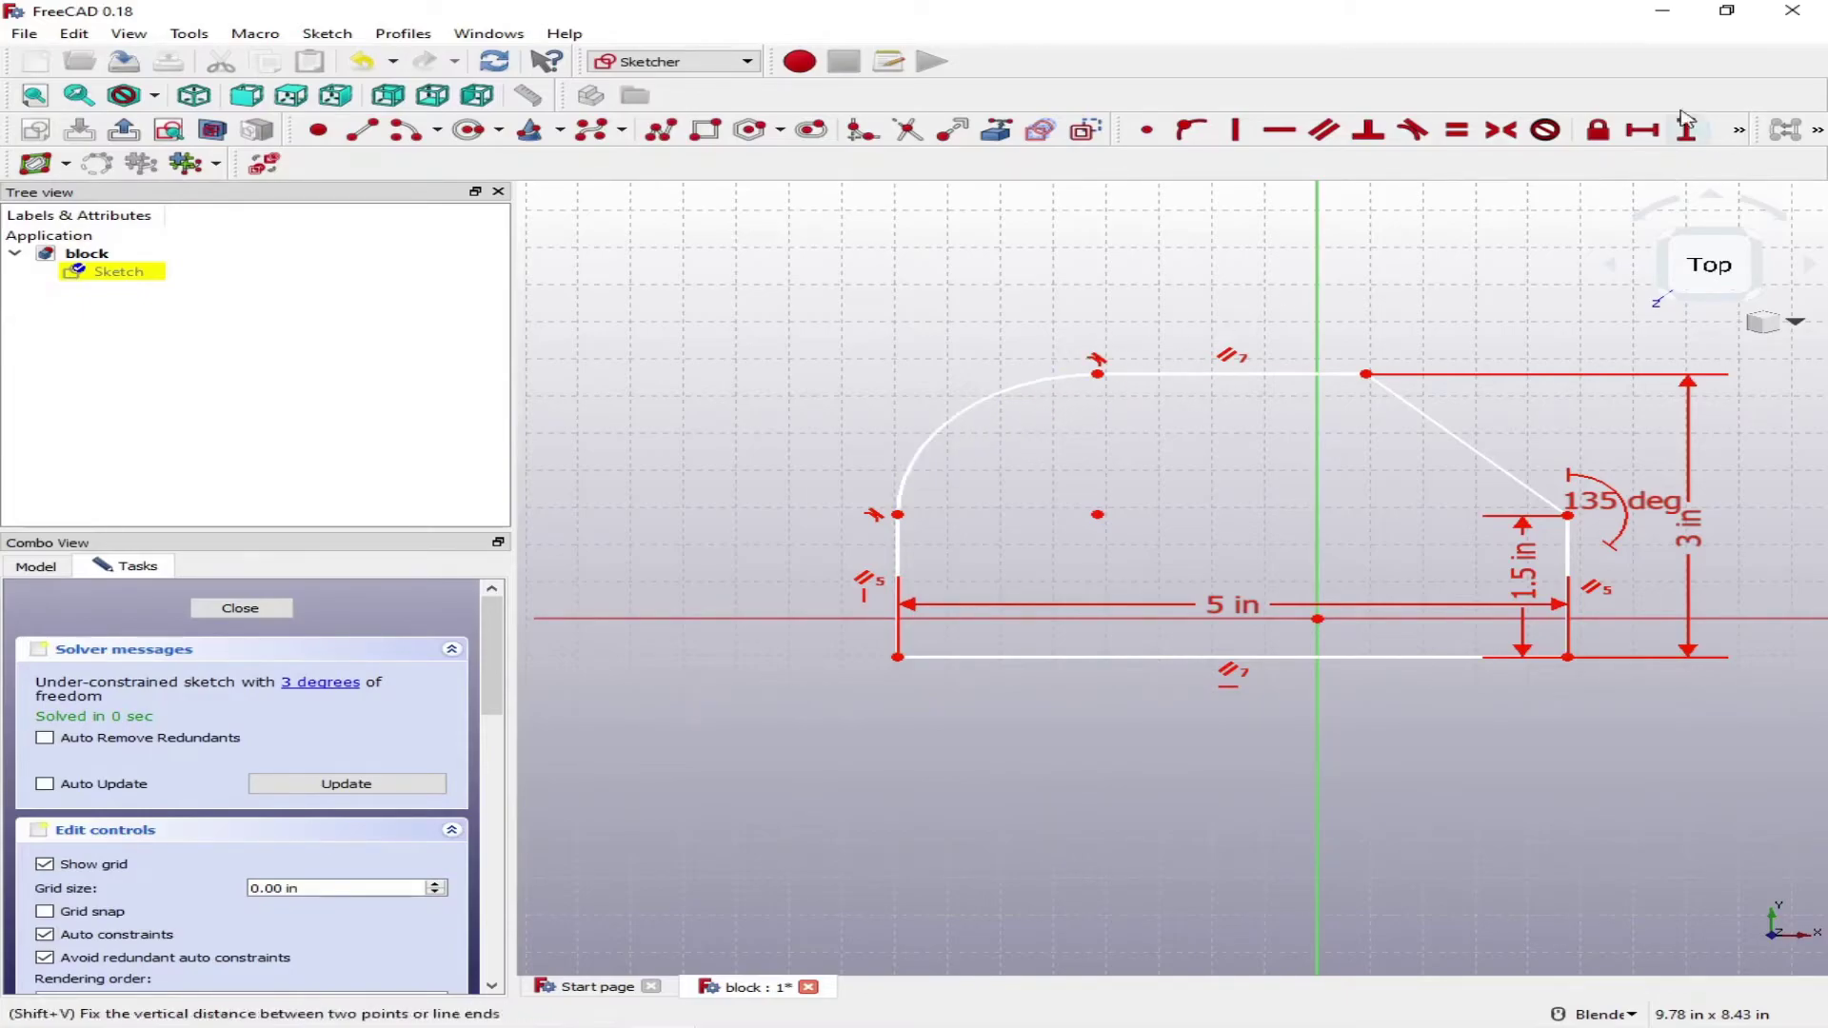
Constrain the top-left arc's radius to 0.75 in.
click(1738, 132)
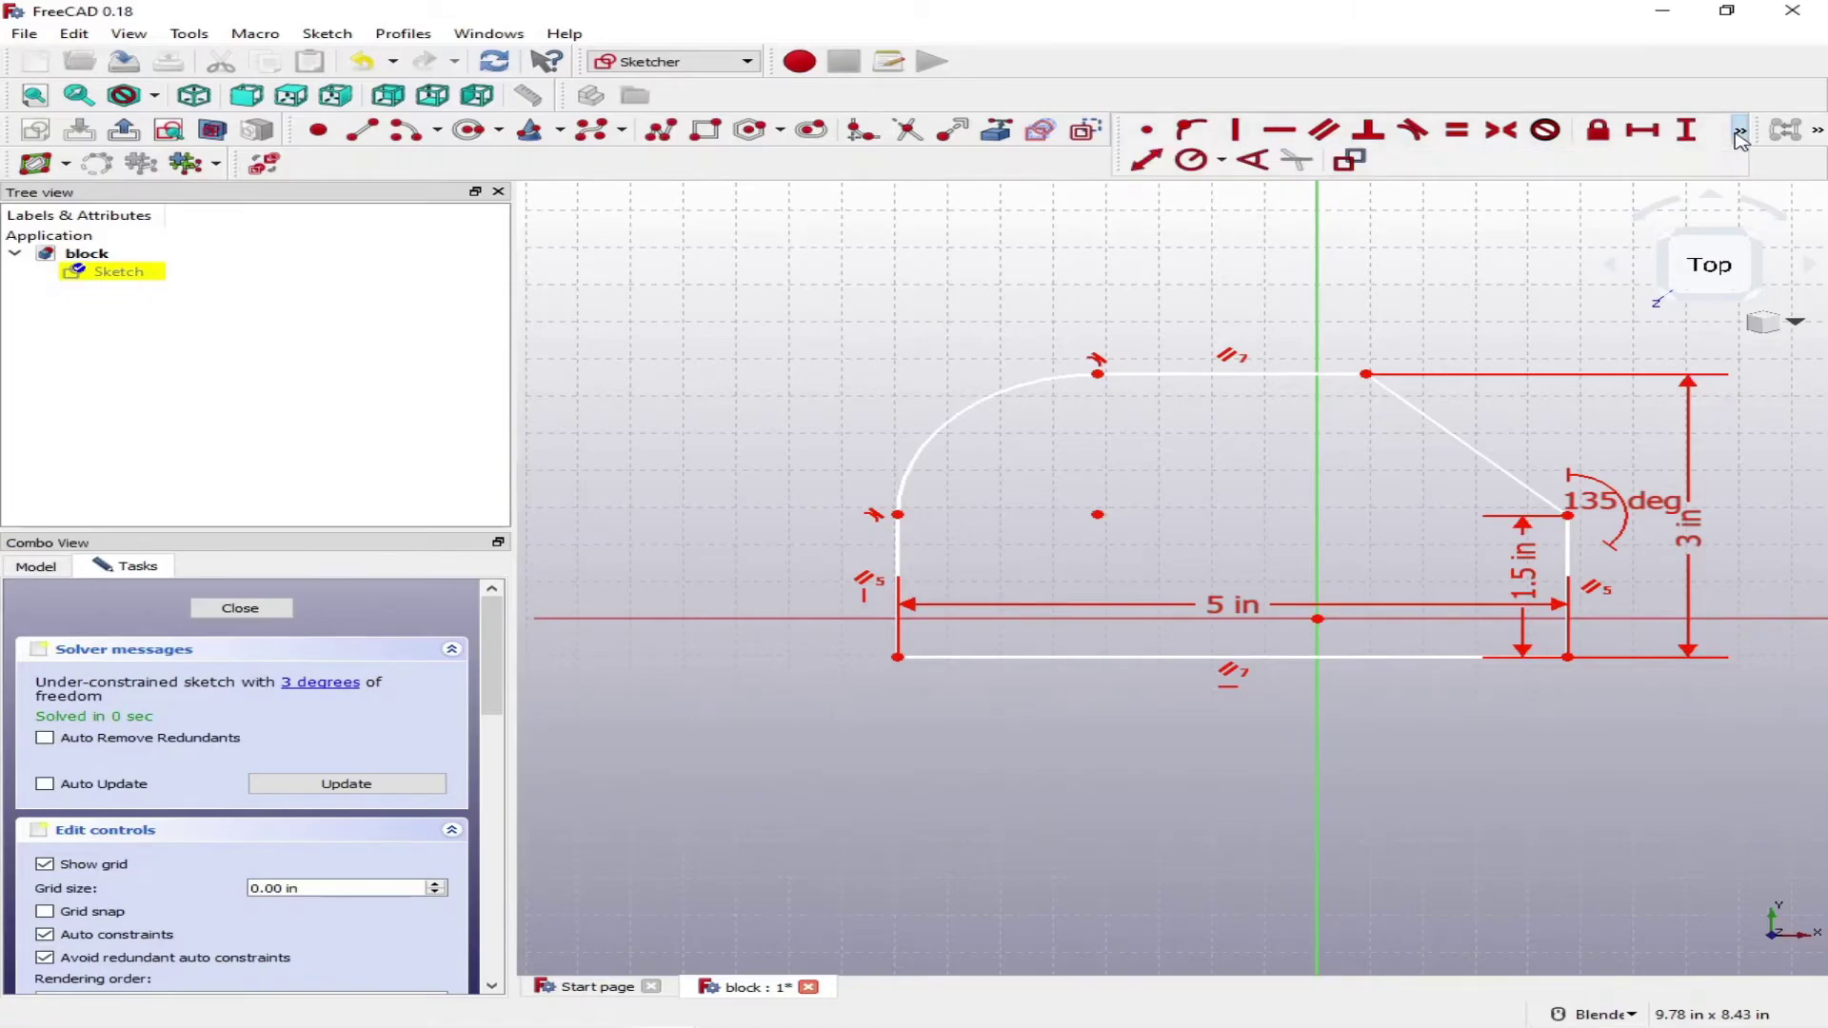
click(1220, 164)
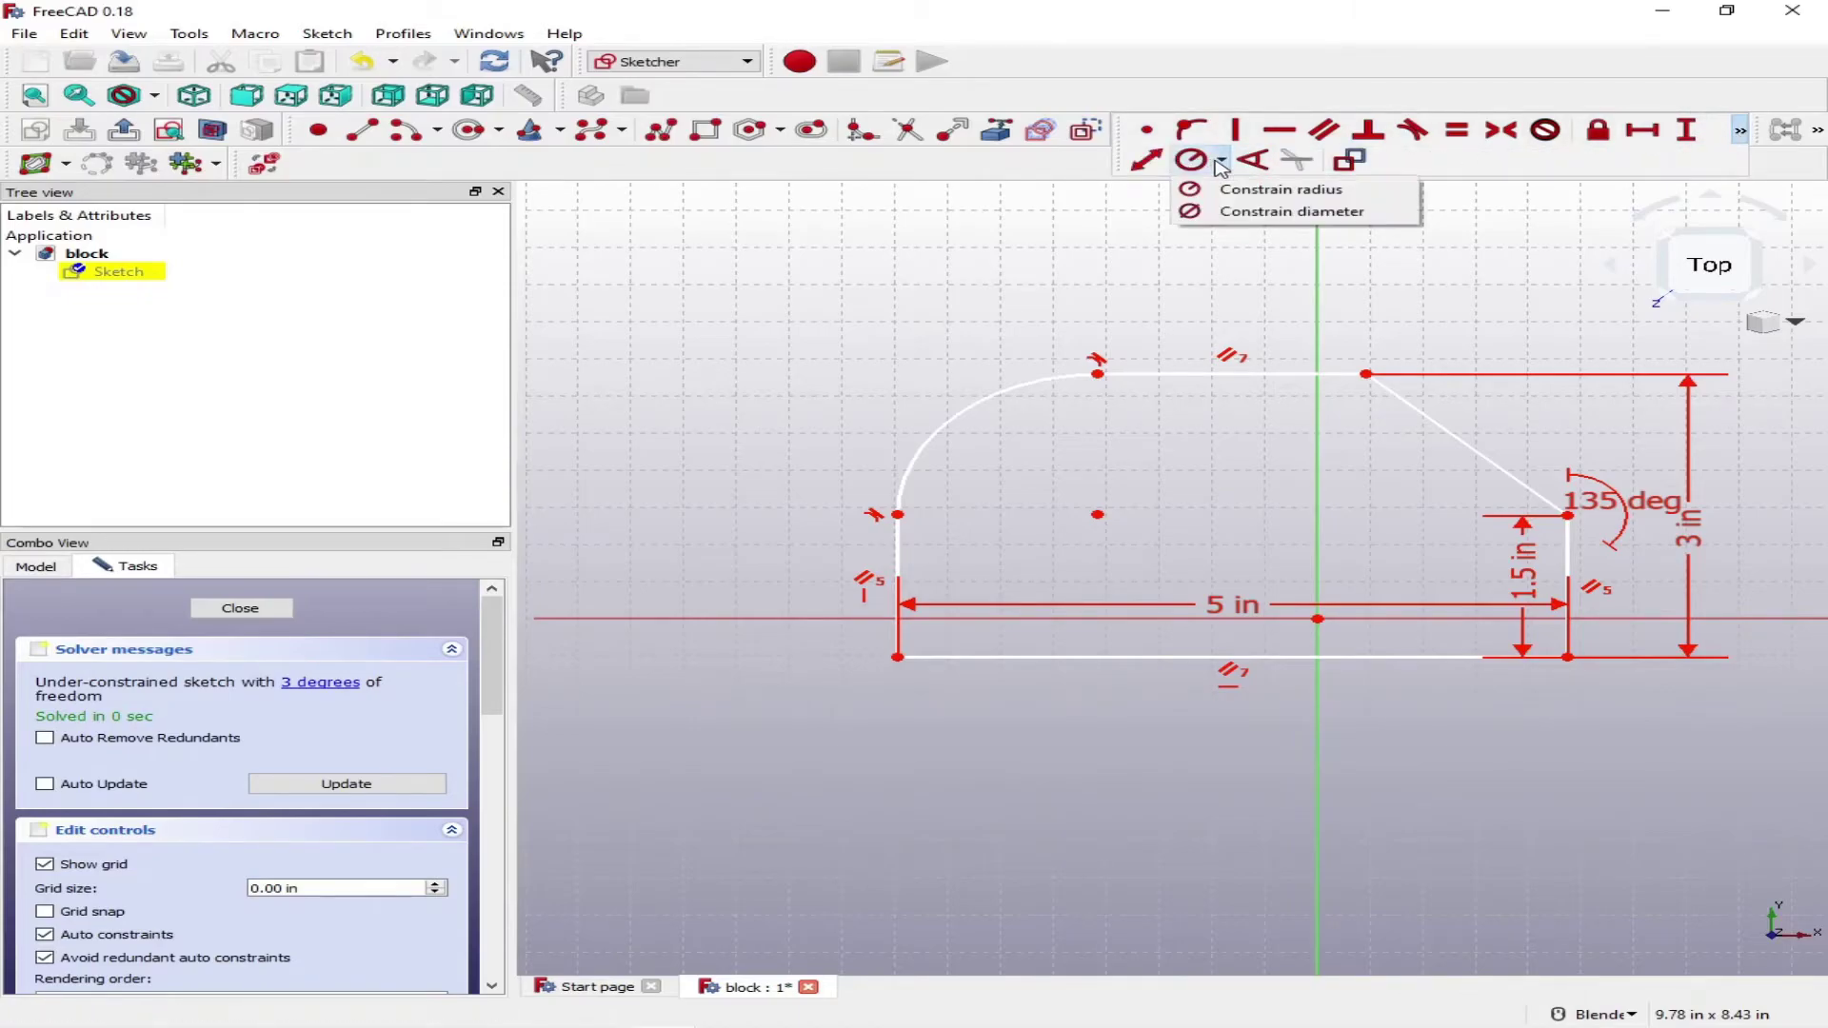
click(1283, 191)
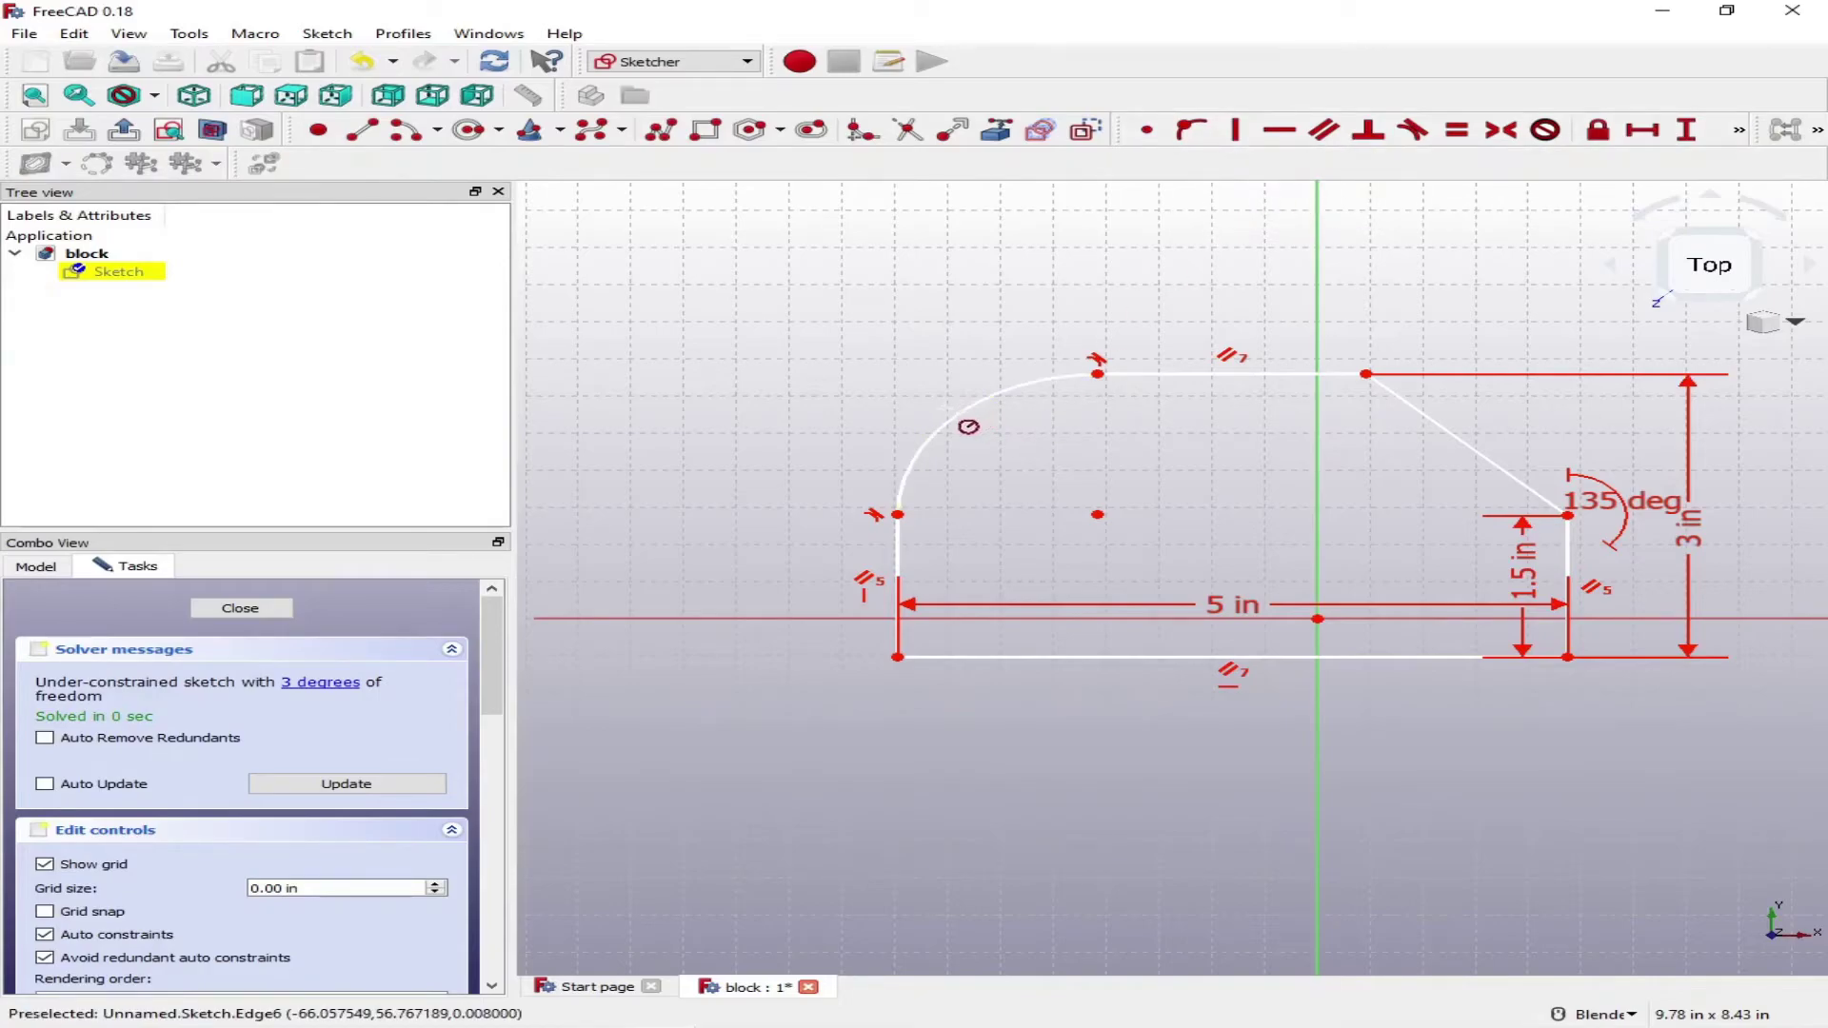
click(971, 420)
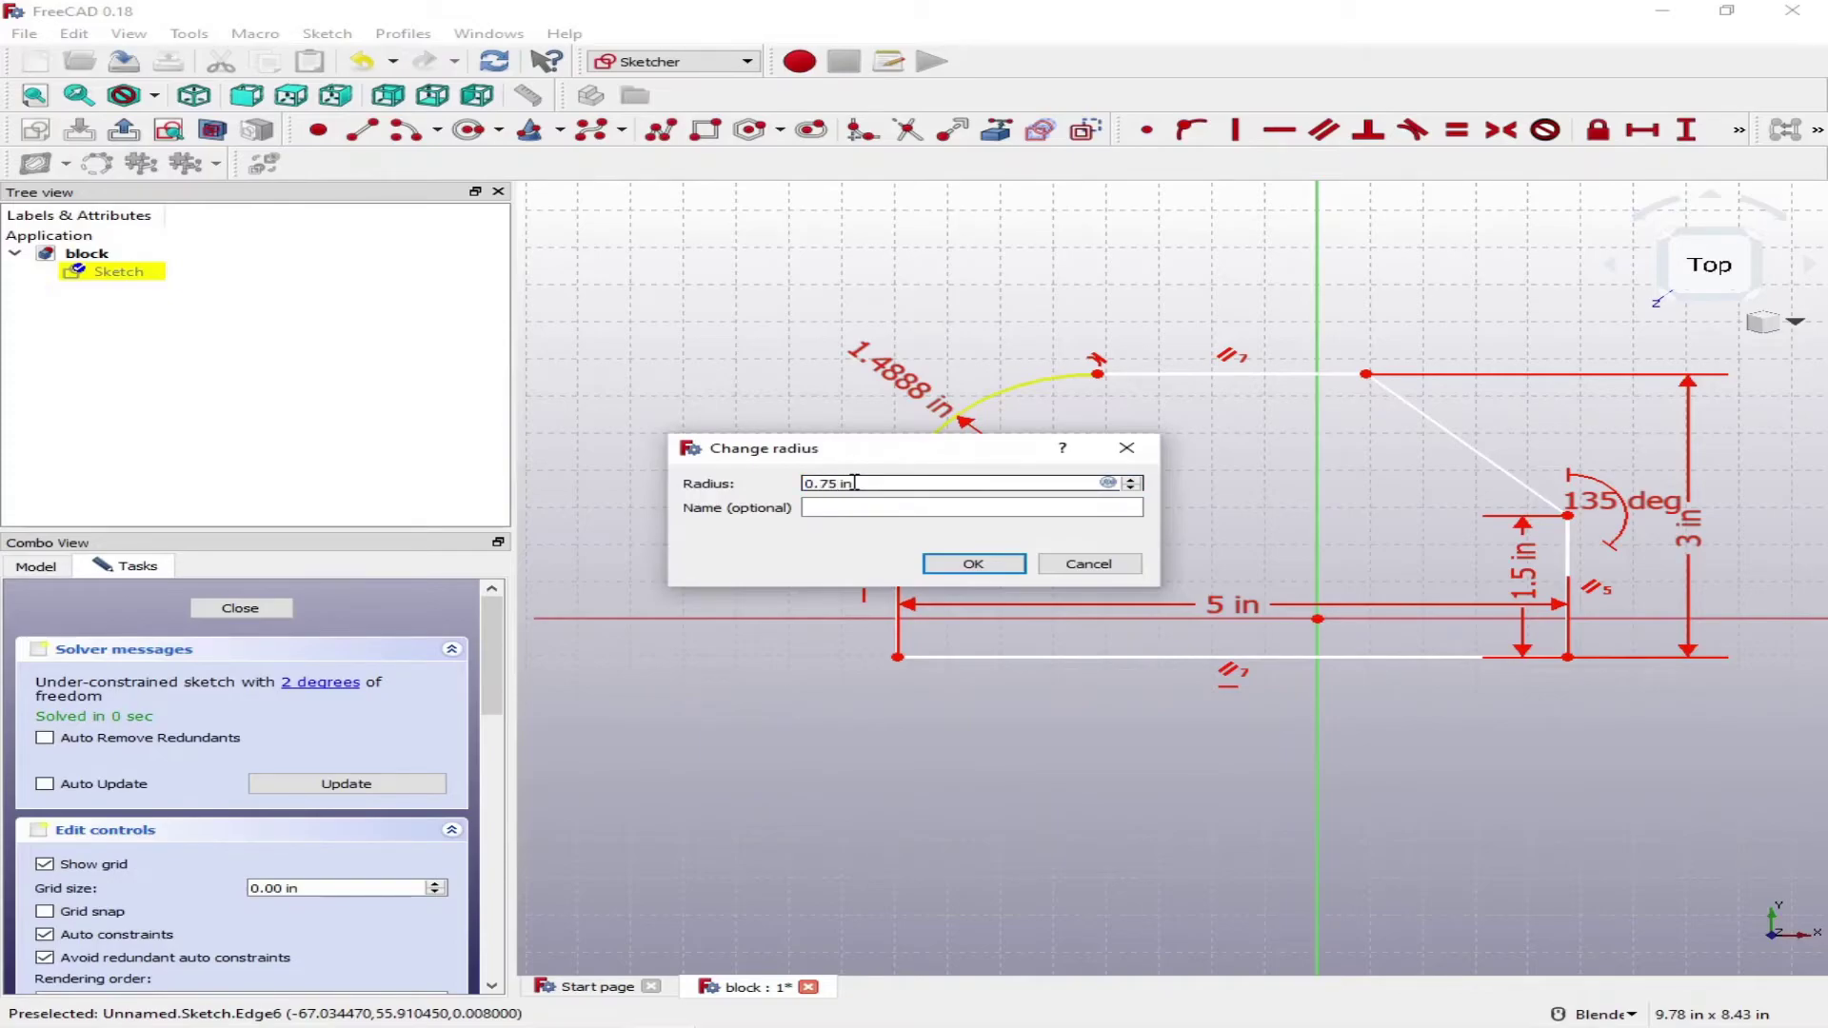
key(Return)
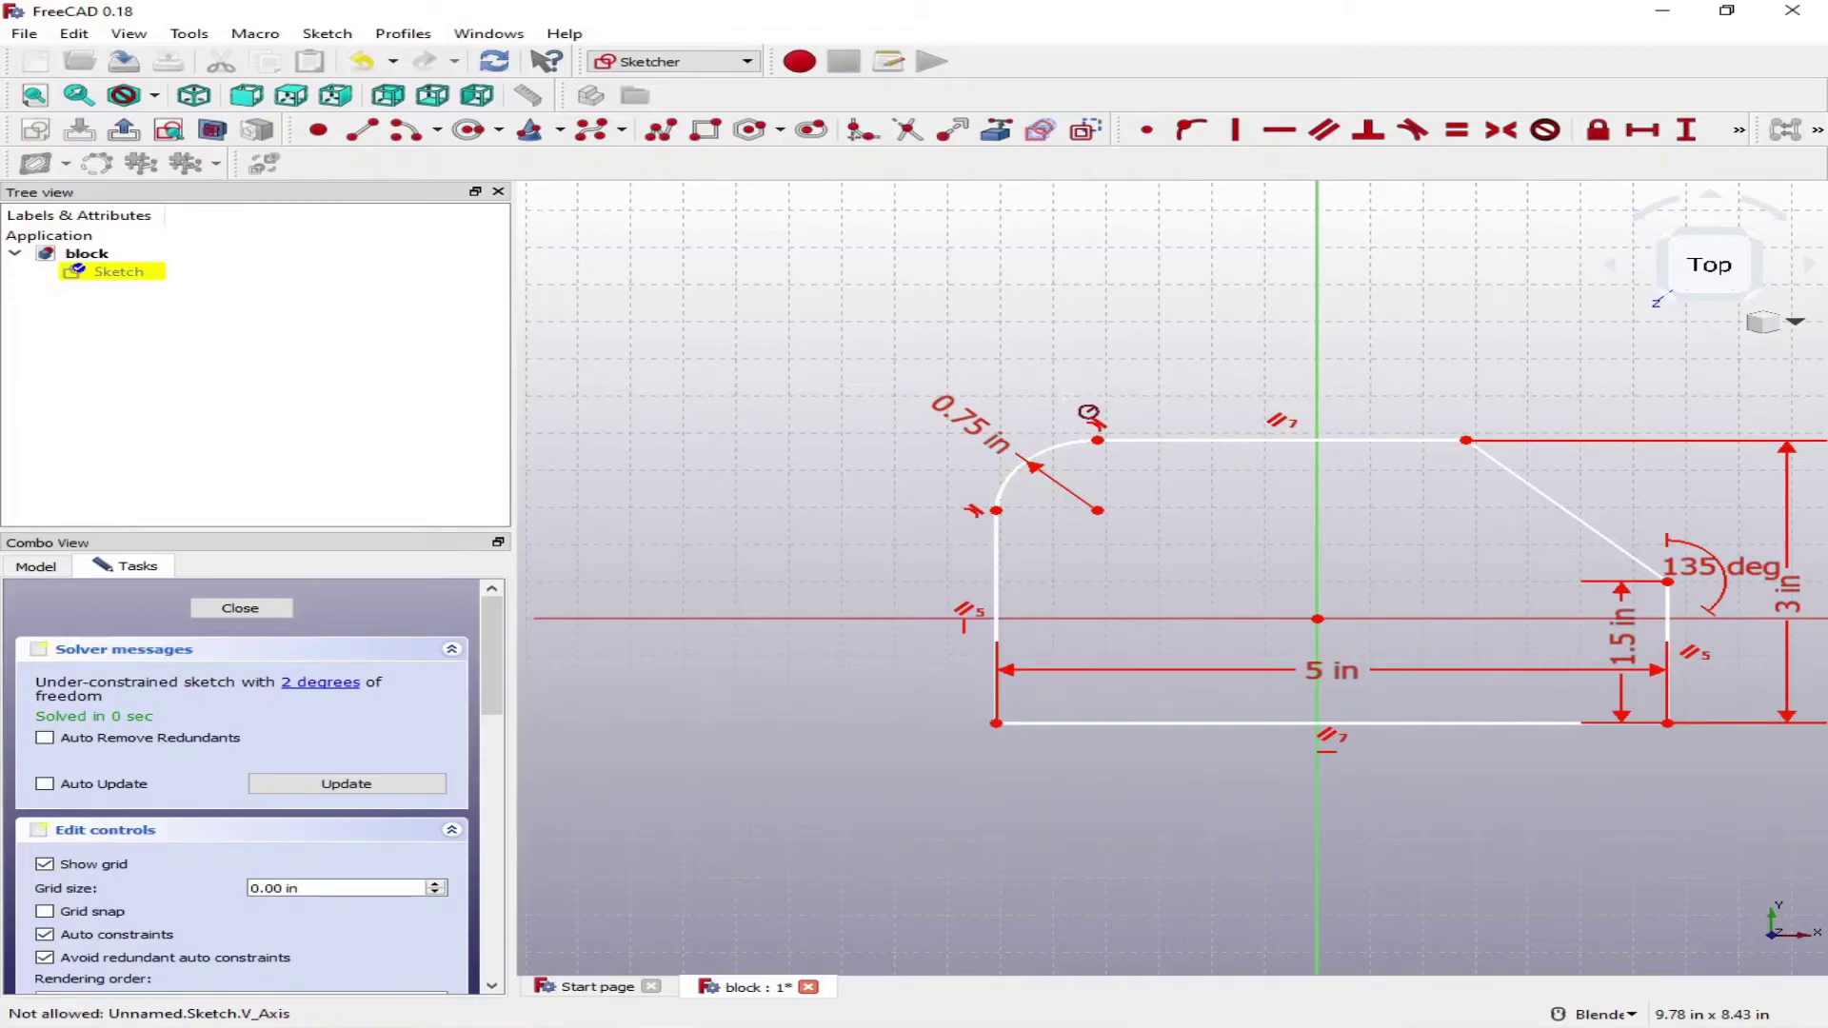
Move the 5 in dimension below the outline, then drag the diagonal and top edges to test remaining freedom.
scroll(1064, 395, down, 2)
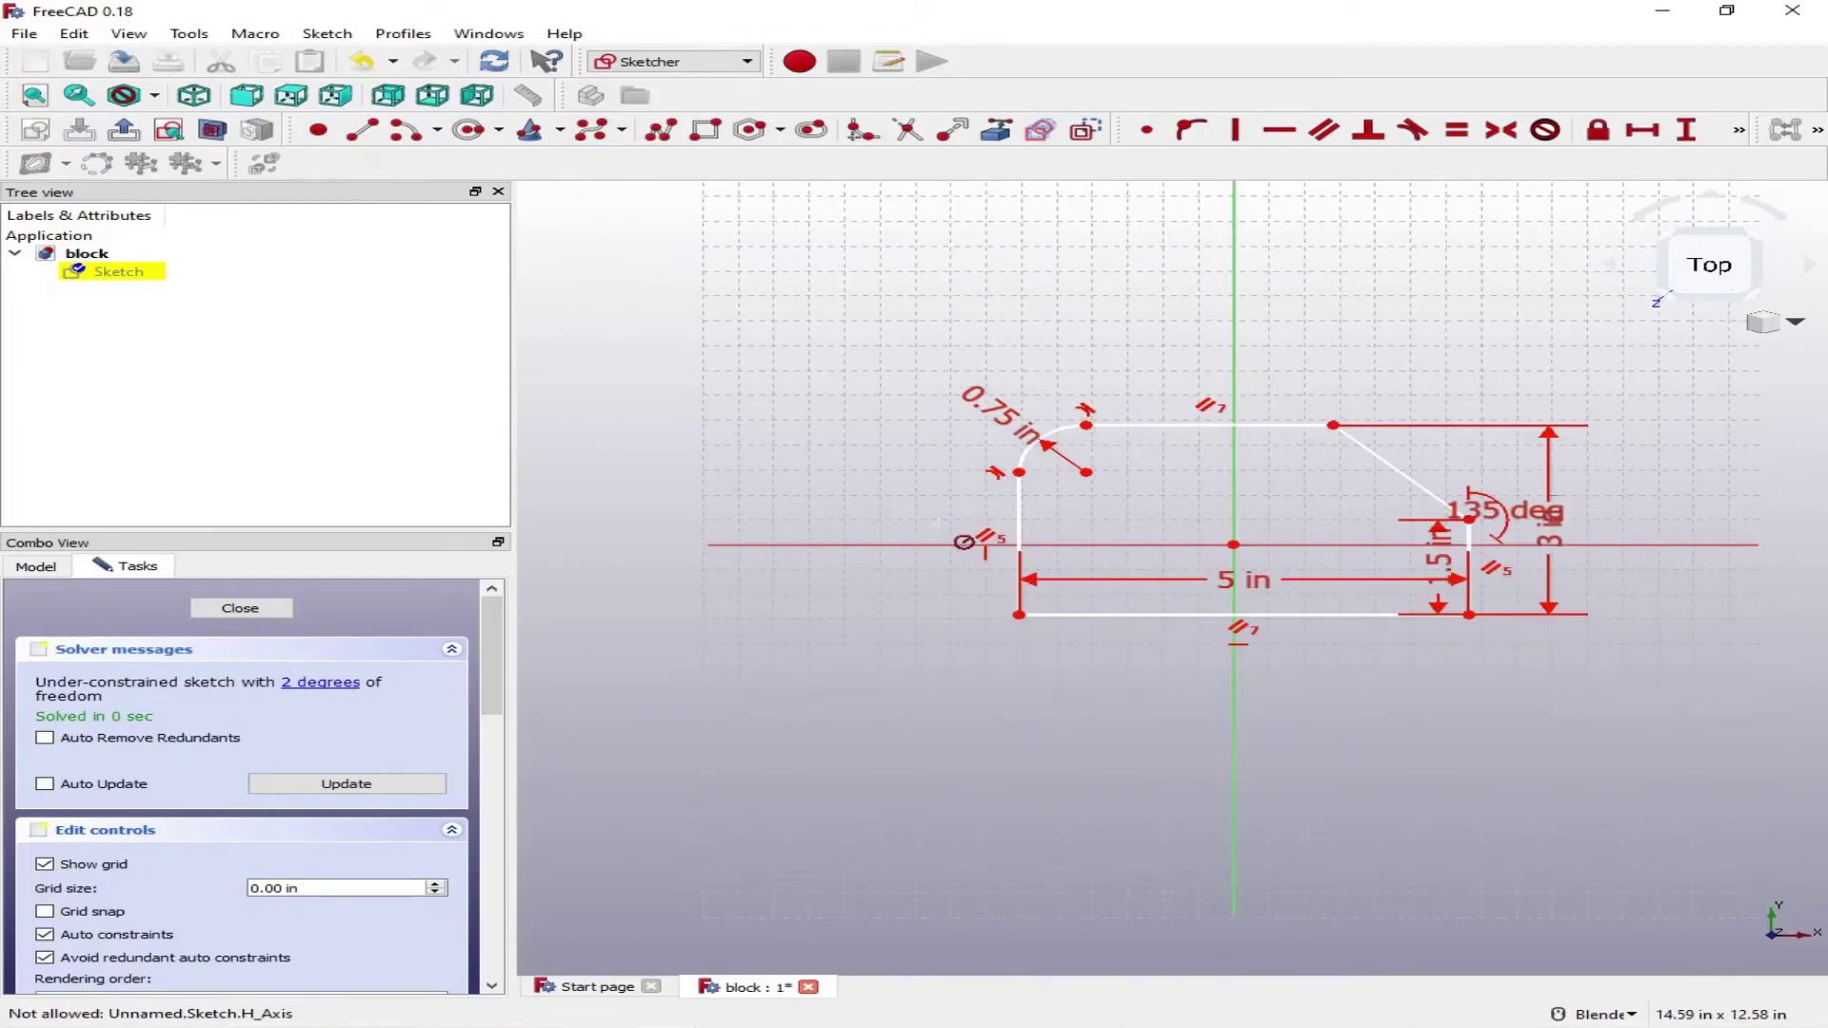
mouse_move(1208, 328)
shift+middle_down()
mouse_move(1195, 398)
mouse_move(963, 378)
shift+middle_up()
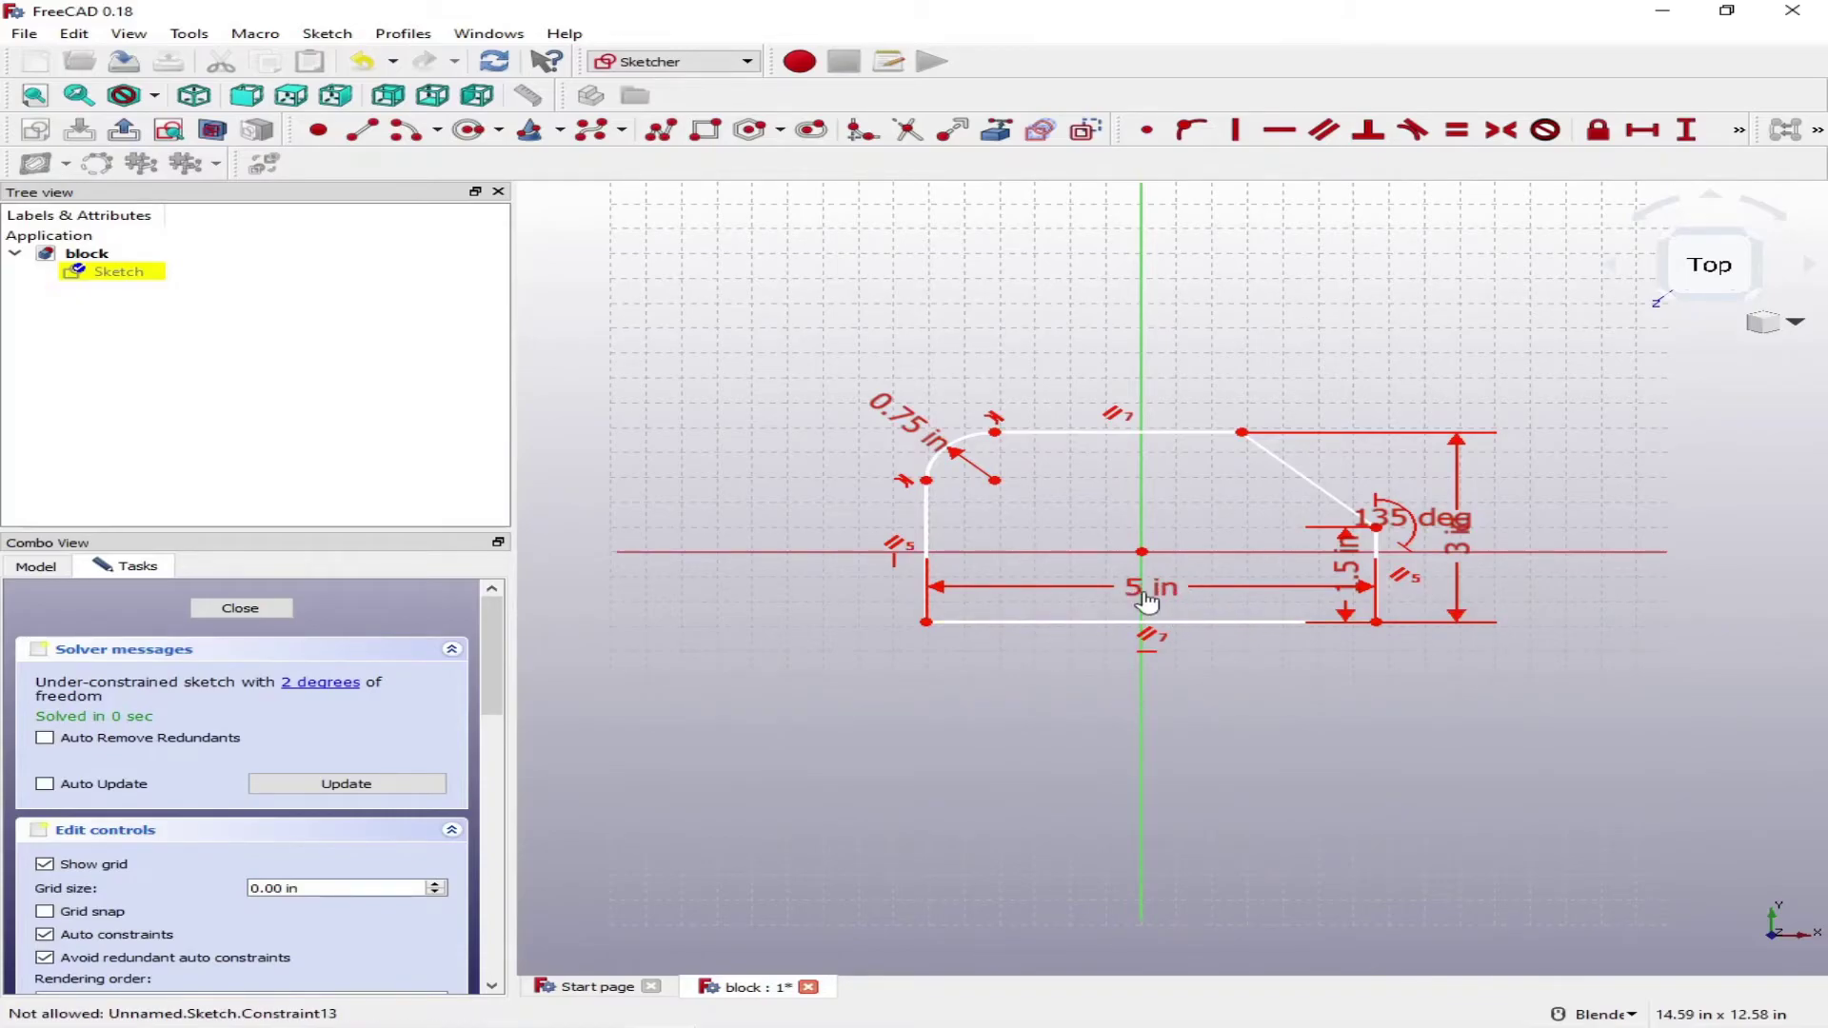
drag(1148, 590, 1190, 705)
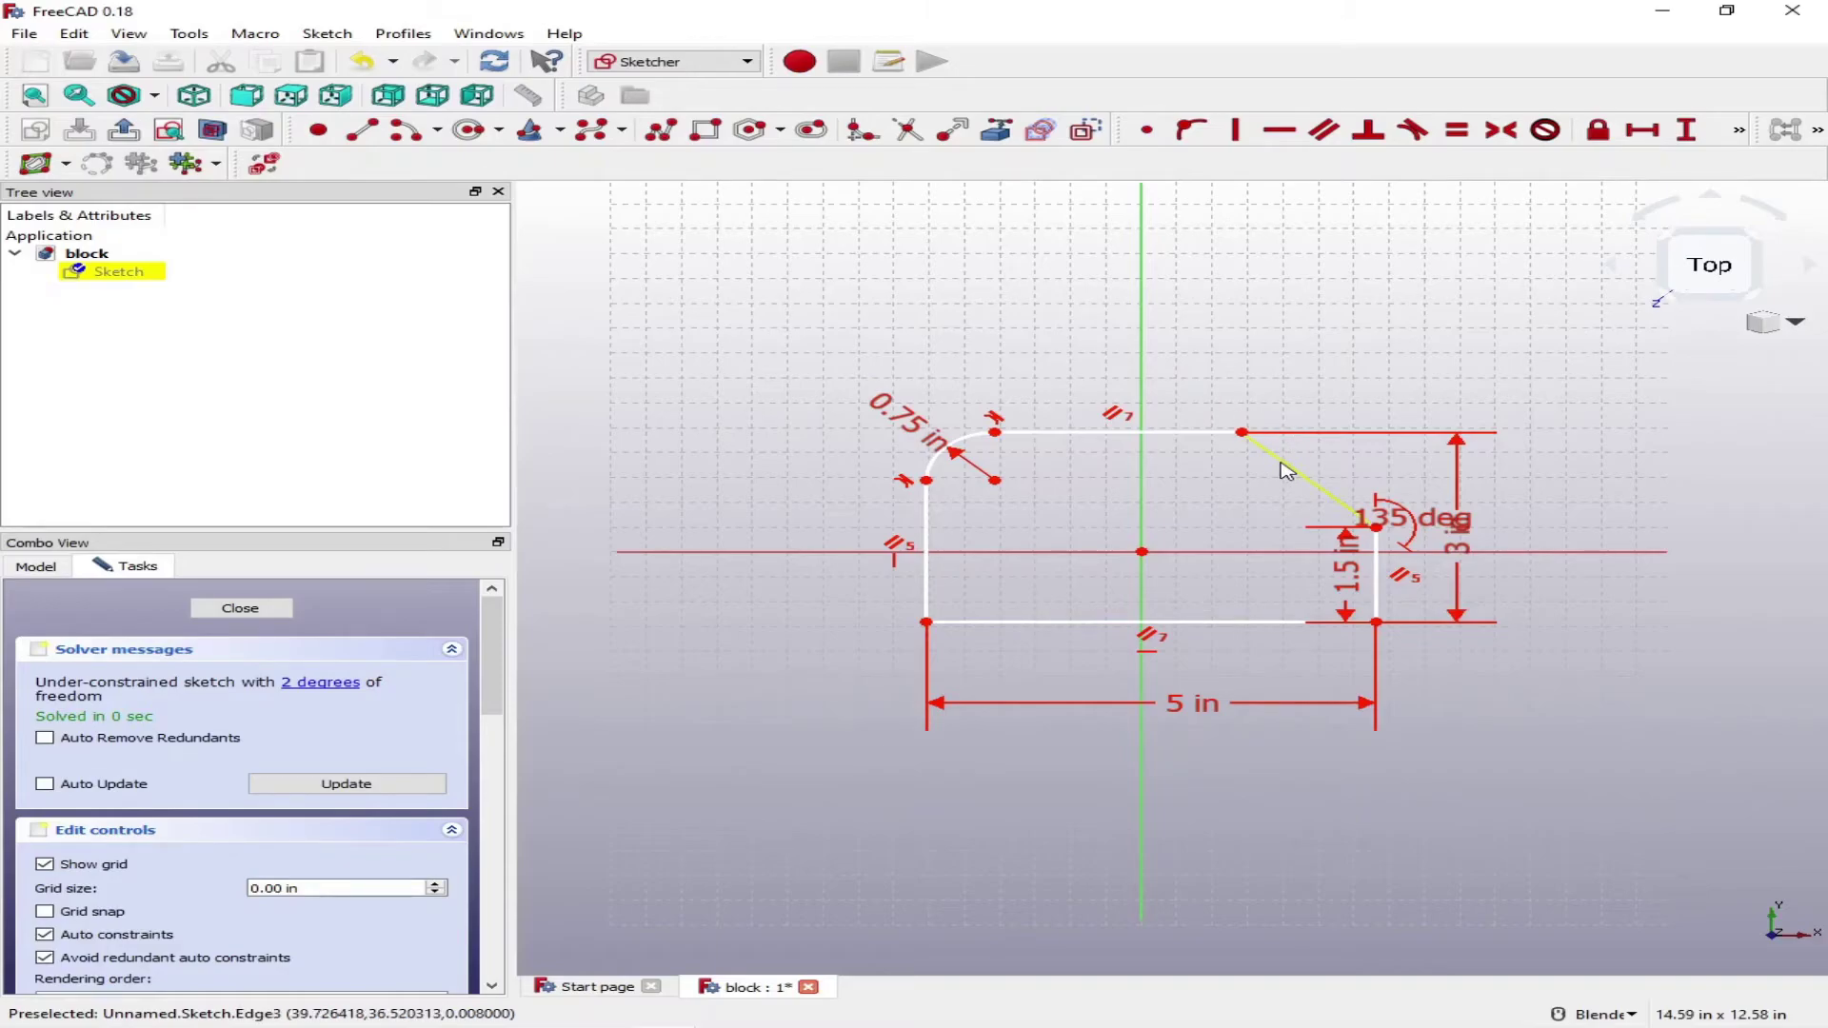
mouse_move(1284, 470)
mouse_down()
mouse_move(1331, 457)
mouse_move(1221, 445)
mouse_move(1276, 487)
mouse_move(1337, 479)
mouse_move(1259, 394)
mouse_move(1257, 489)
mouse_move(1446, 496)
mouse_move(1245, 490)
mouse_move(1330, 491)
mouse_move(1291, 490)
mouse_move(1308, 488)
mouse_up()
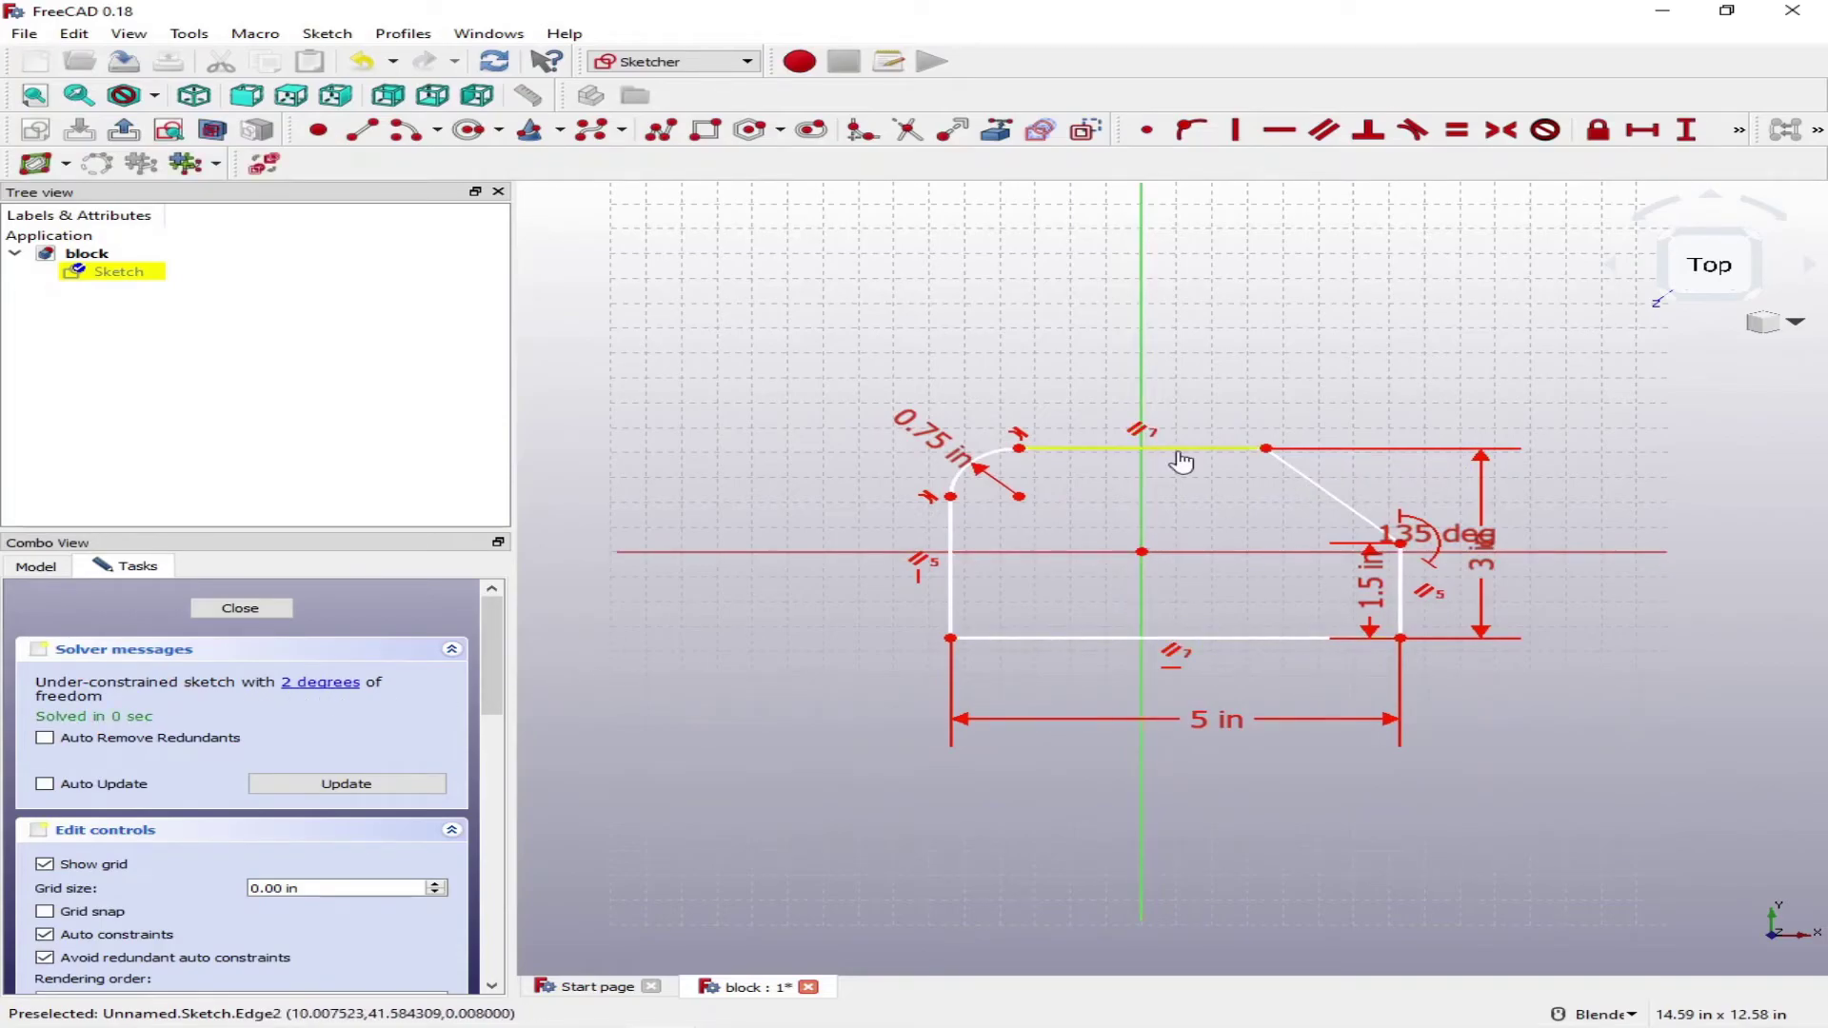
drag(1181, 462, 1138, 443)
click(1147, 131)
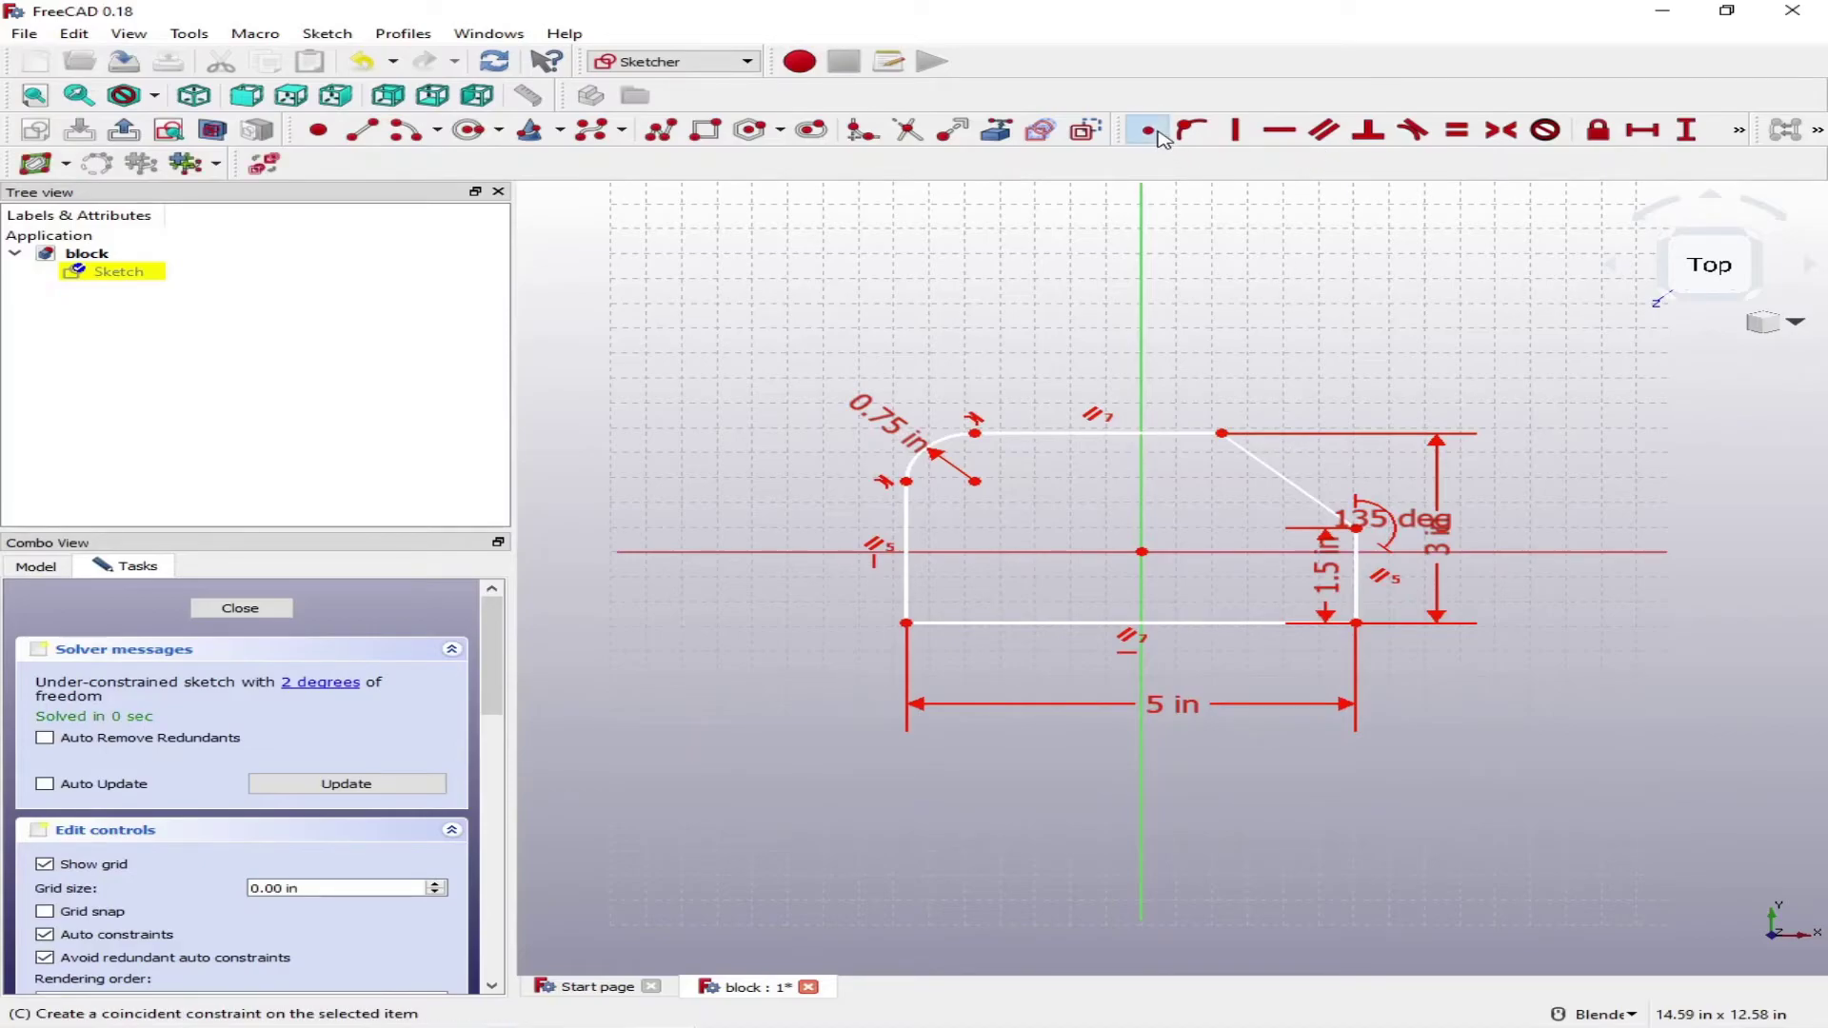
click(1356, 624)
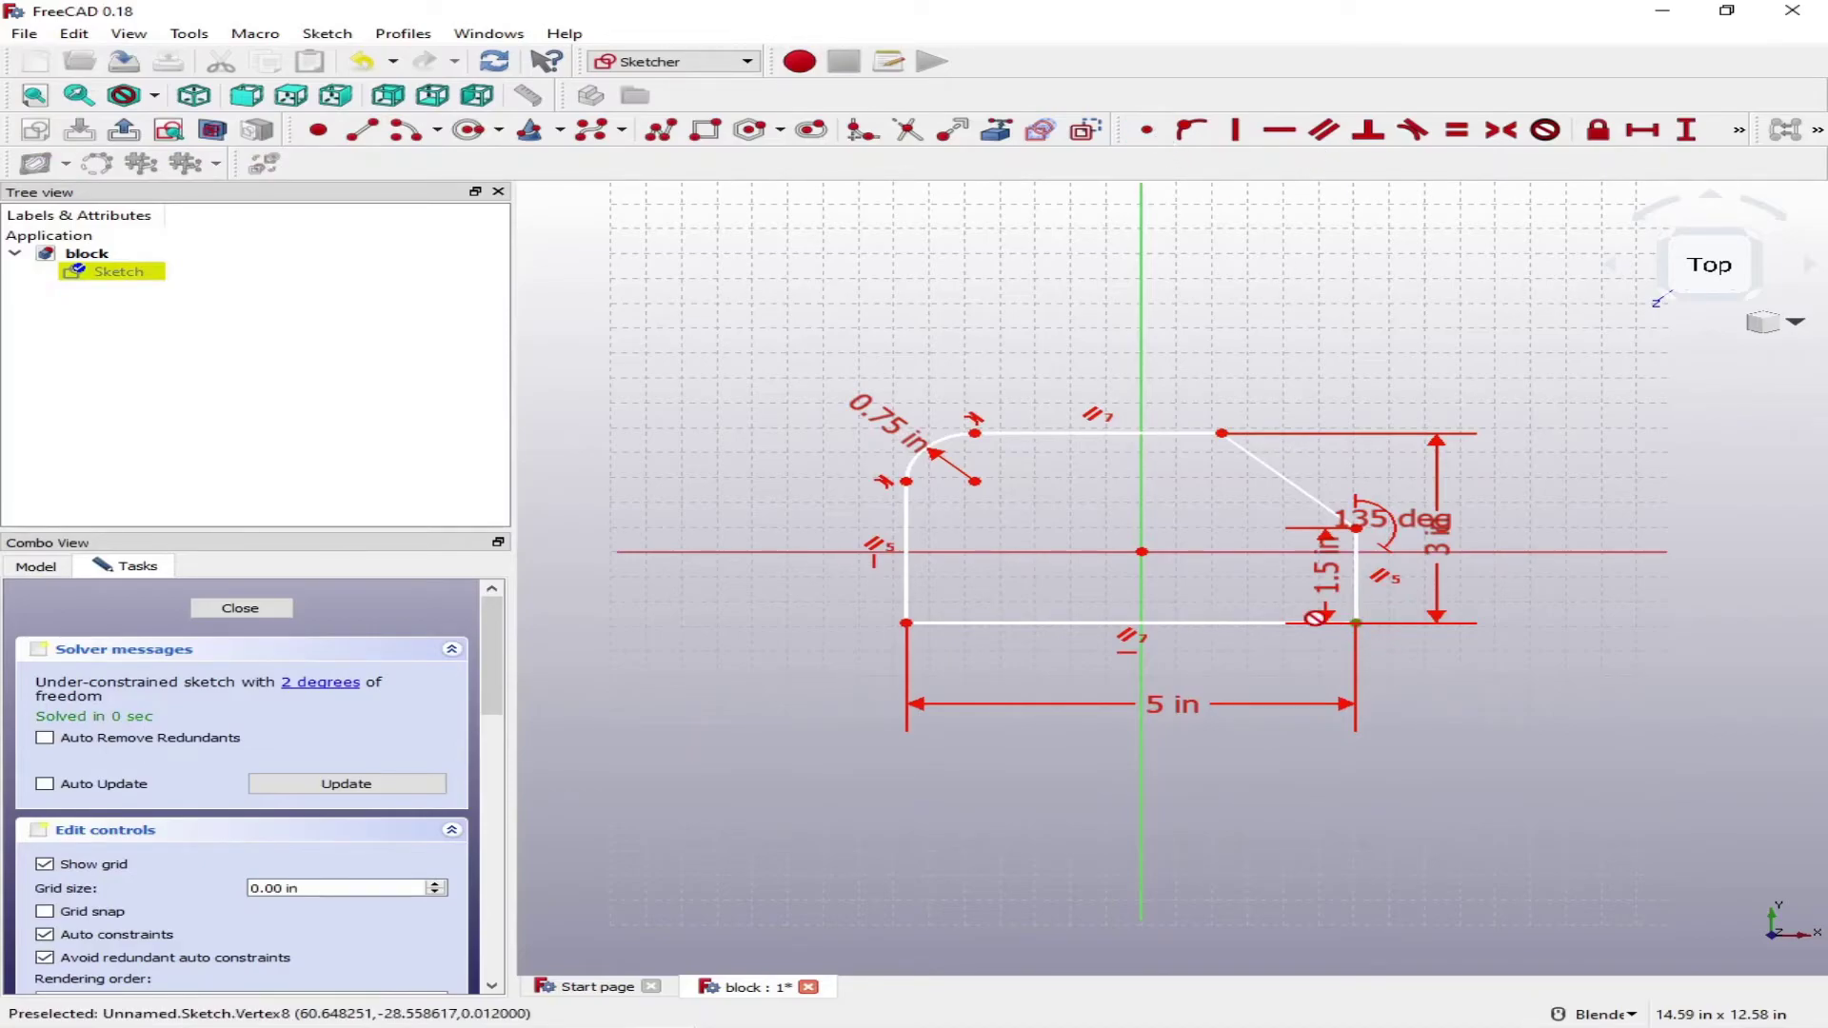
click(1142, 553)
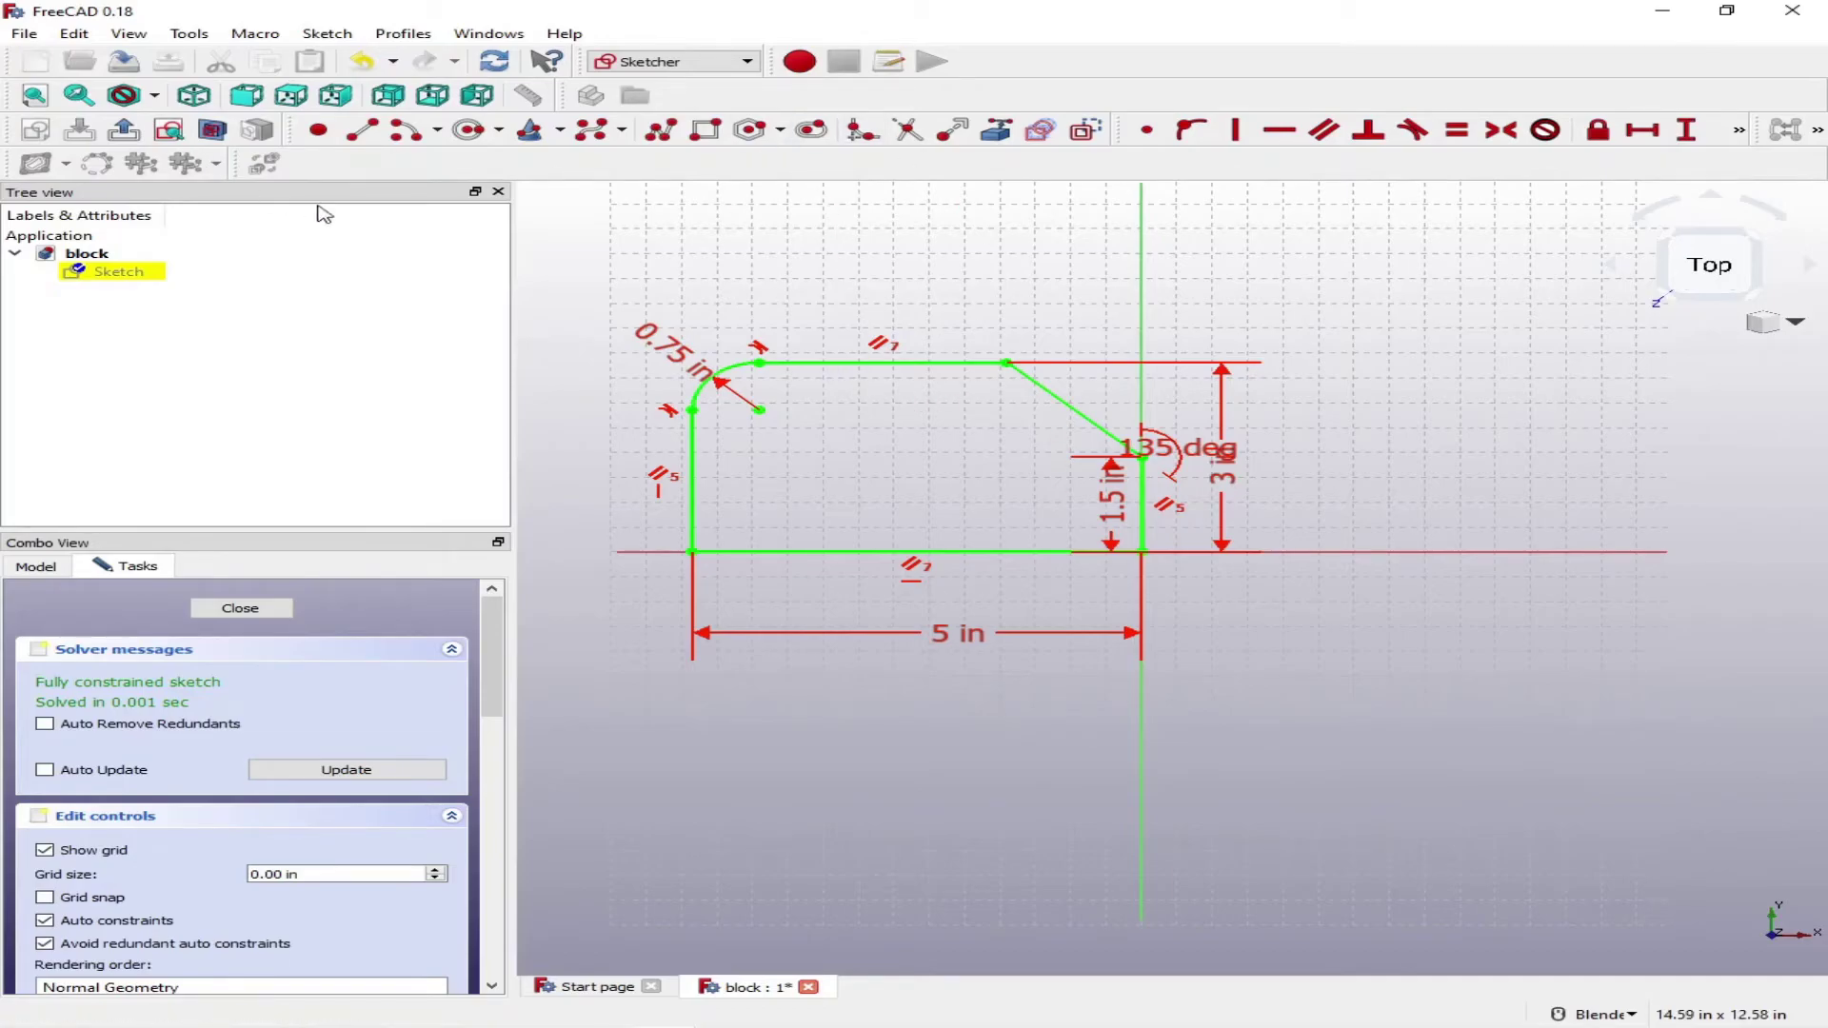
click(129, 34)
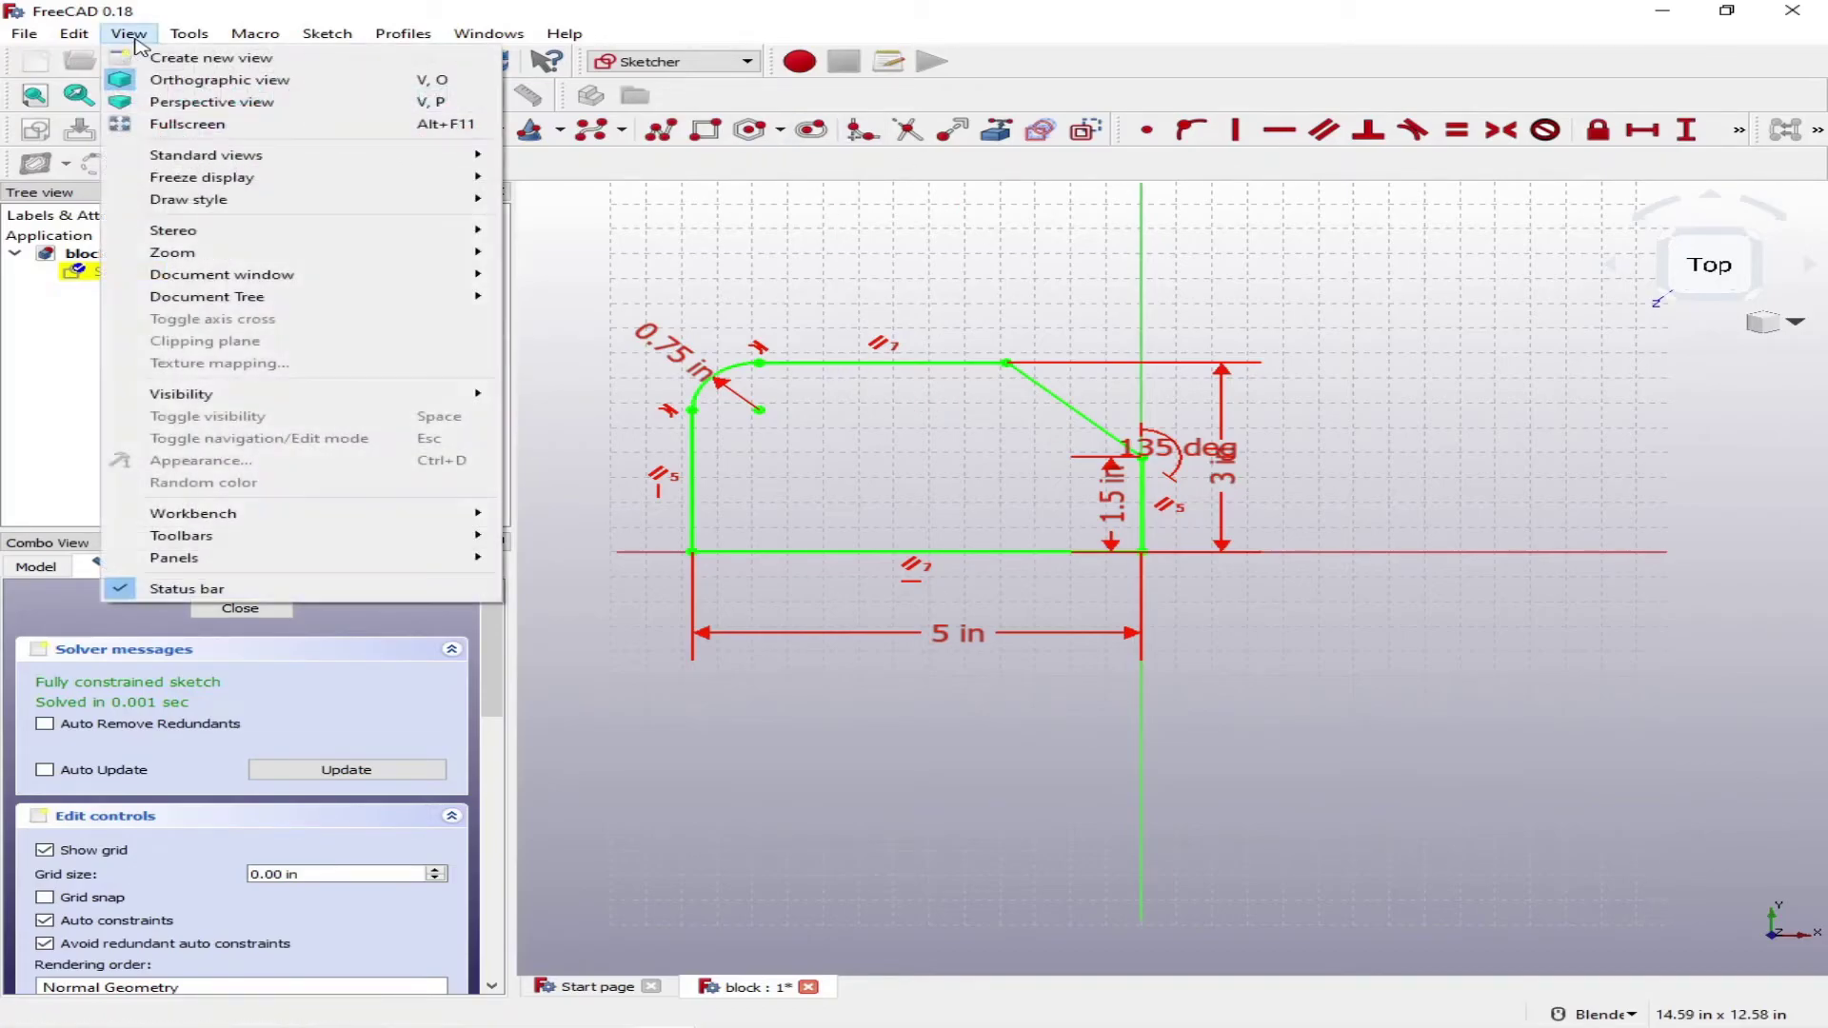
mouse_move(75, 34)
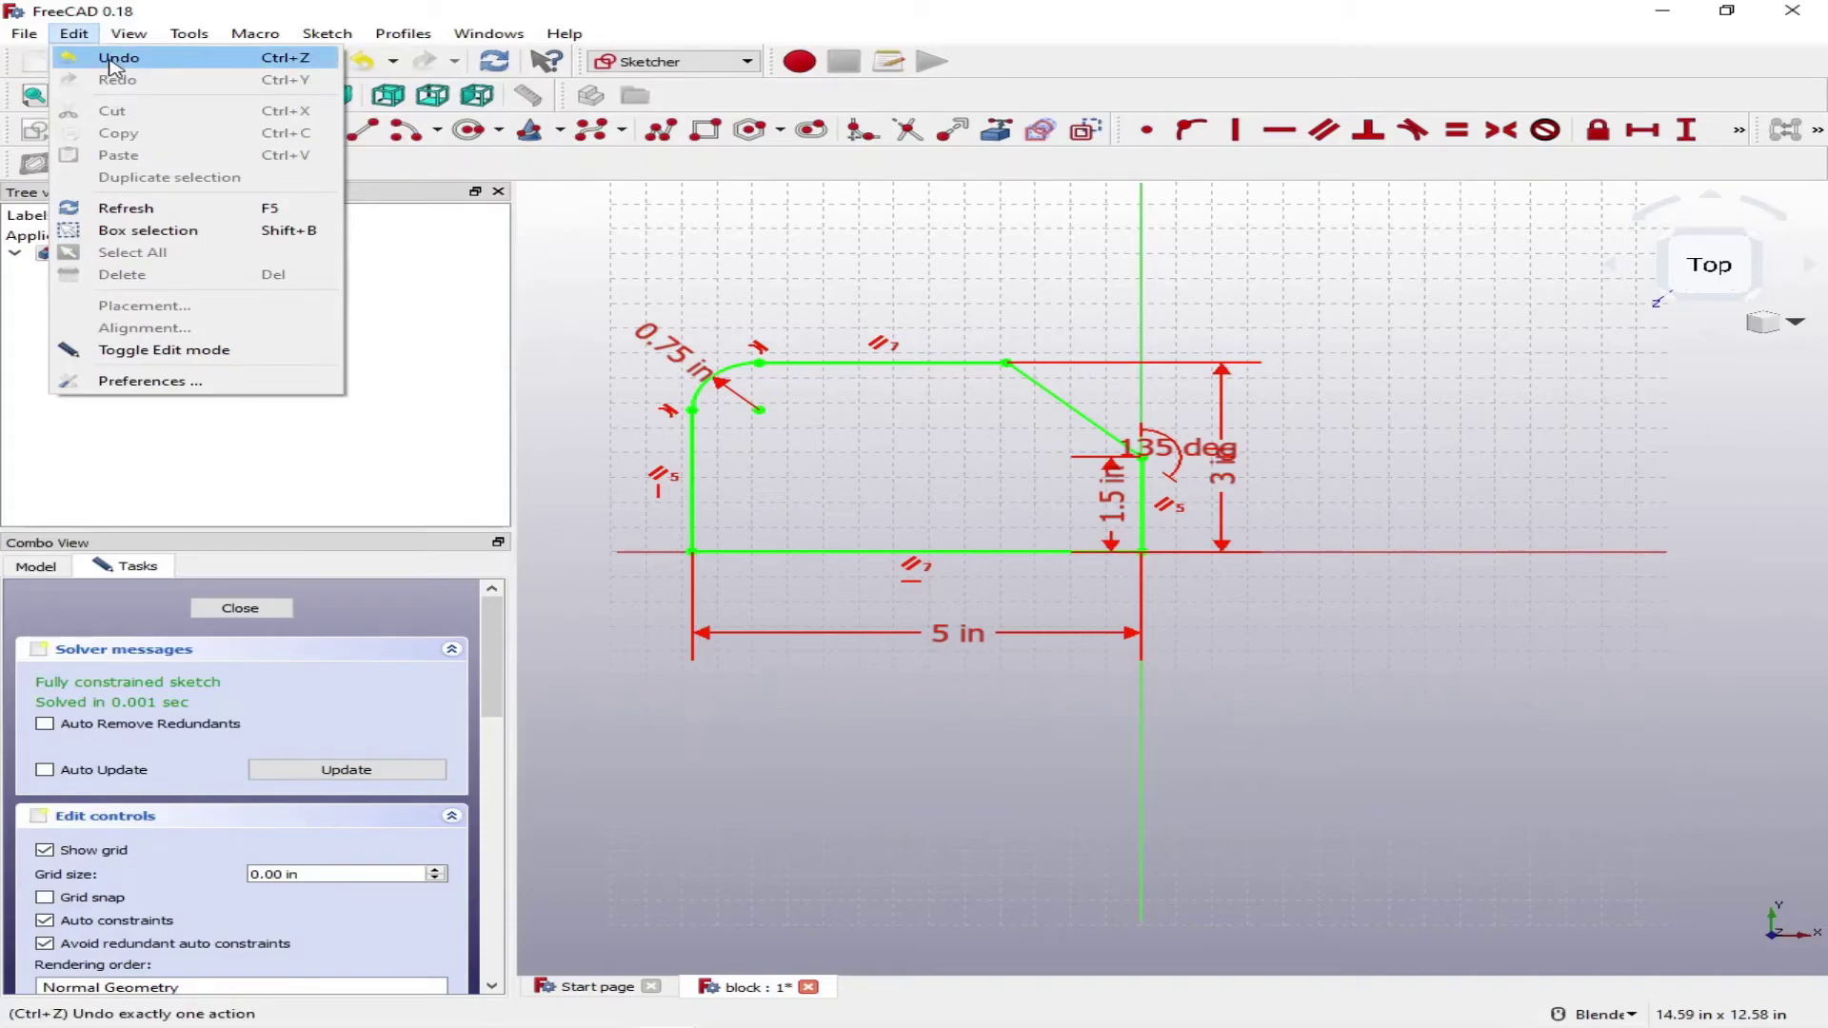
click(113, 59)
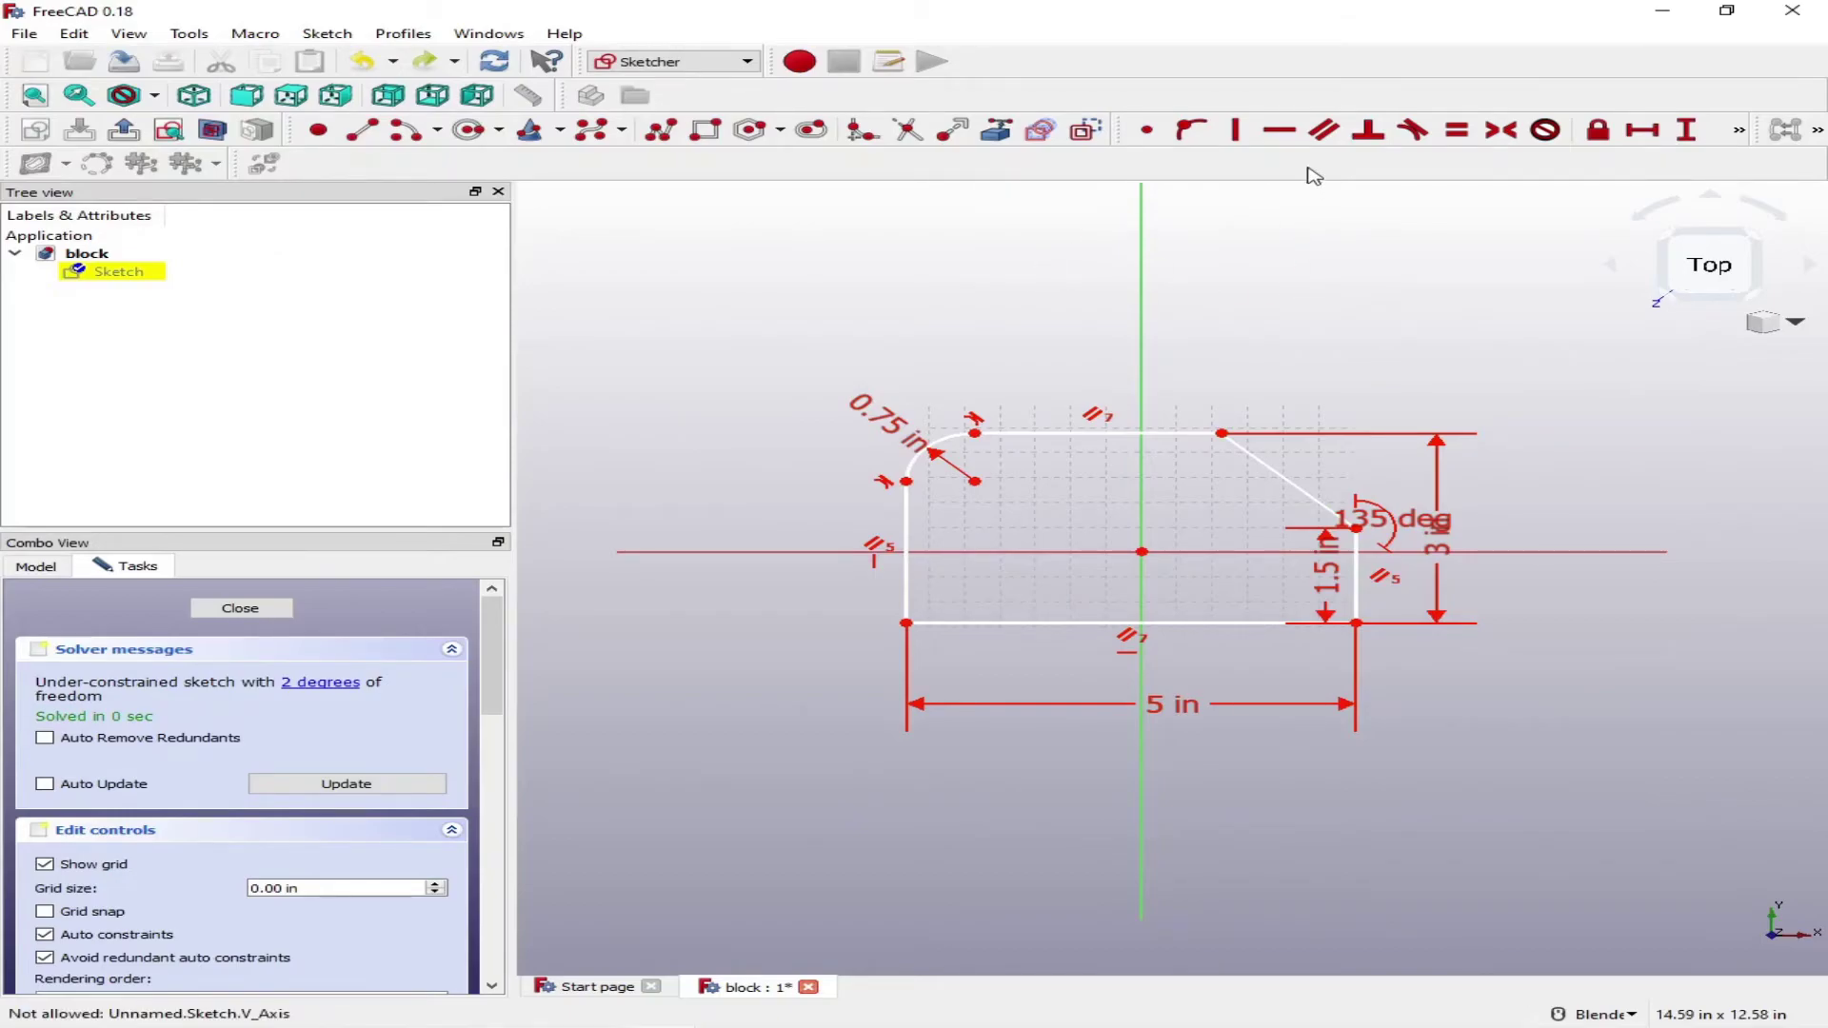
Tie the sketch to the origin: 1 in horizontally to the bottom-right corner, 1 in vertically to the top corner.
click(1652, 132)
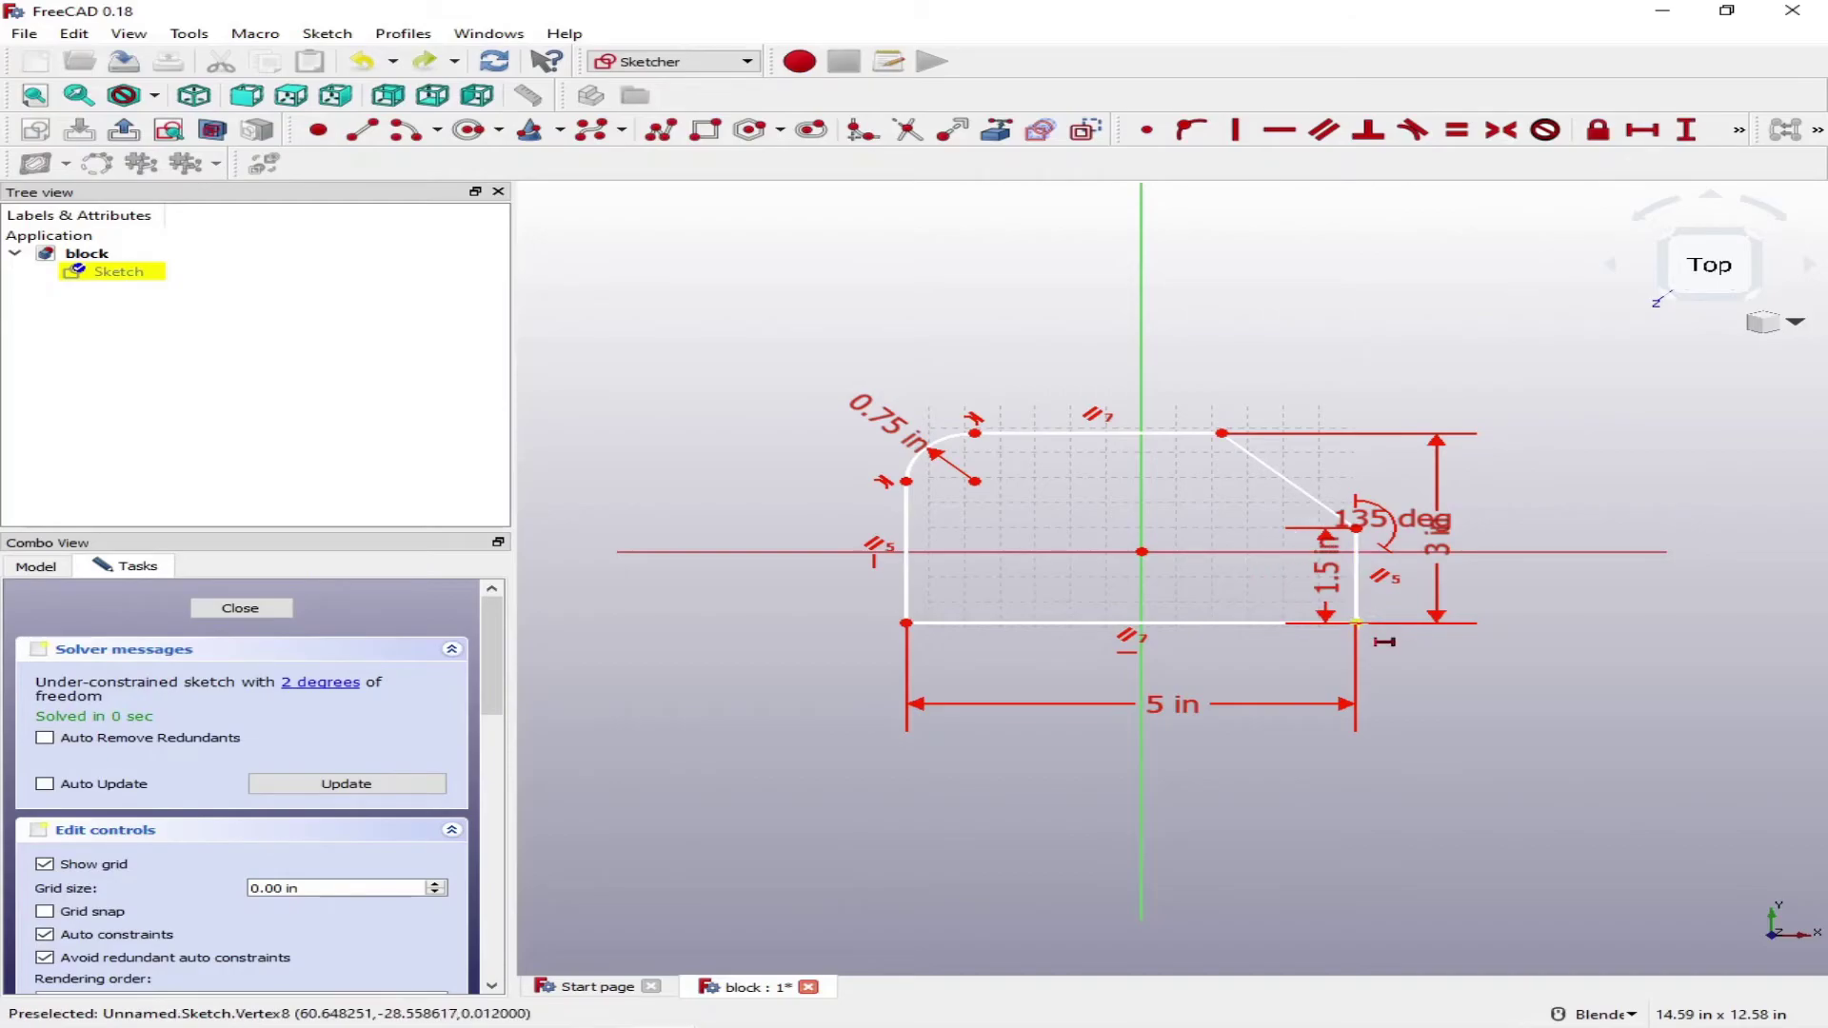
click(1356, 623)
click(1144, 553)
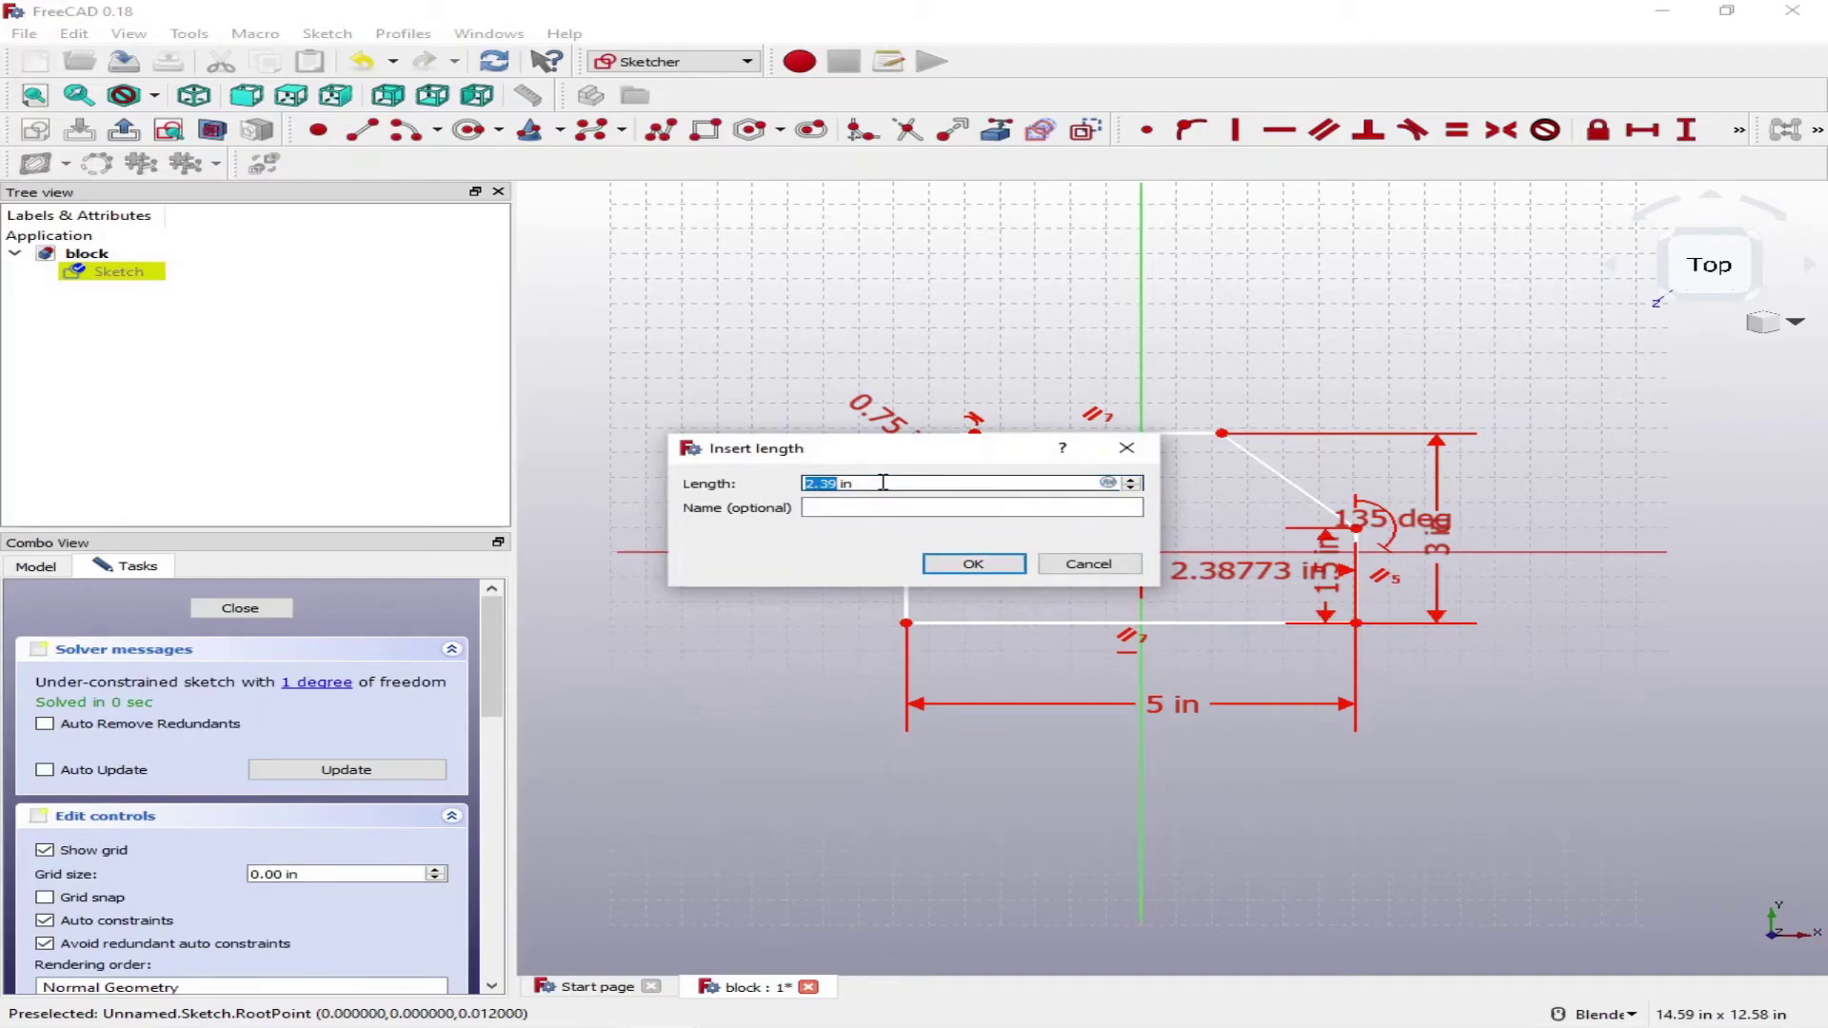
text(1)
key(Return)
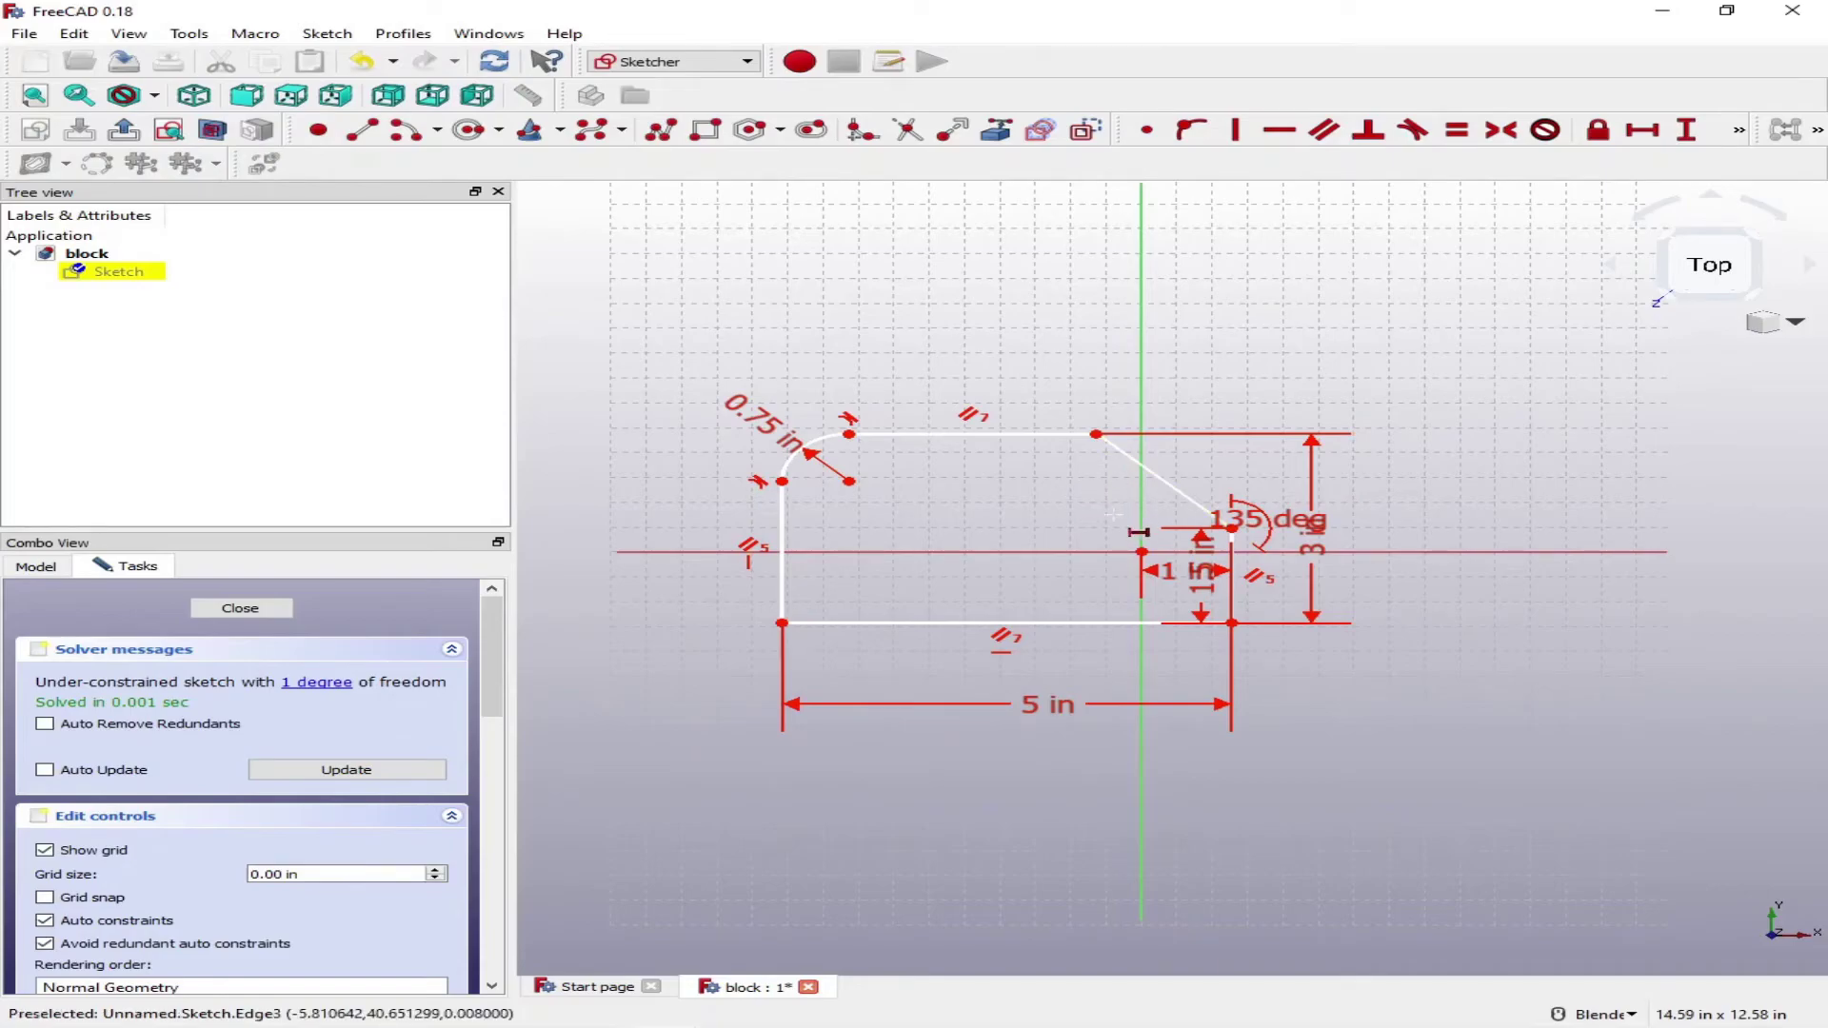
click(1686, 129)
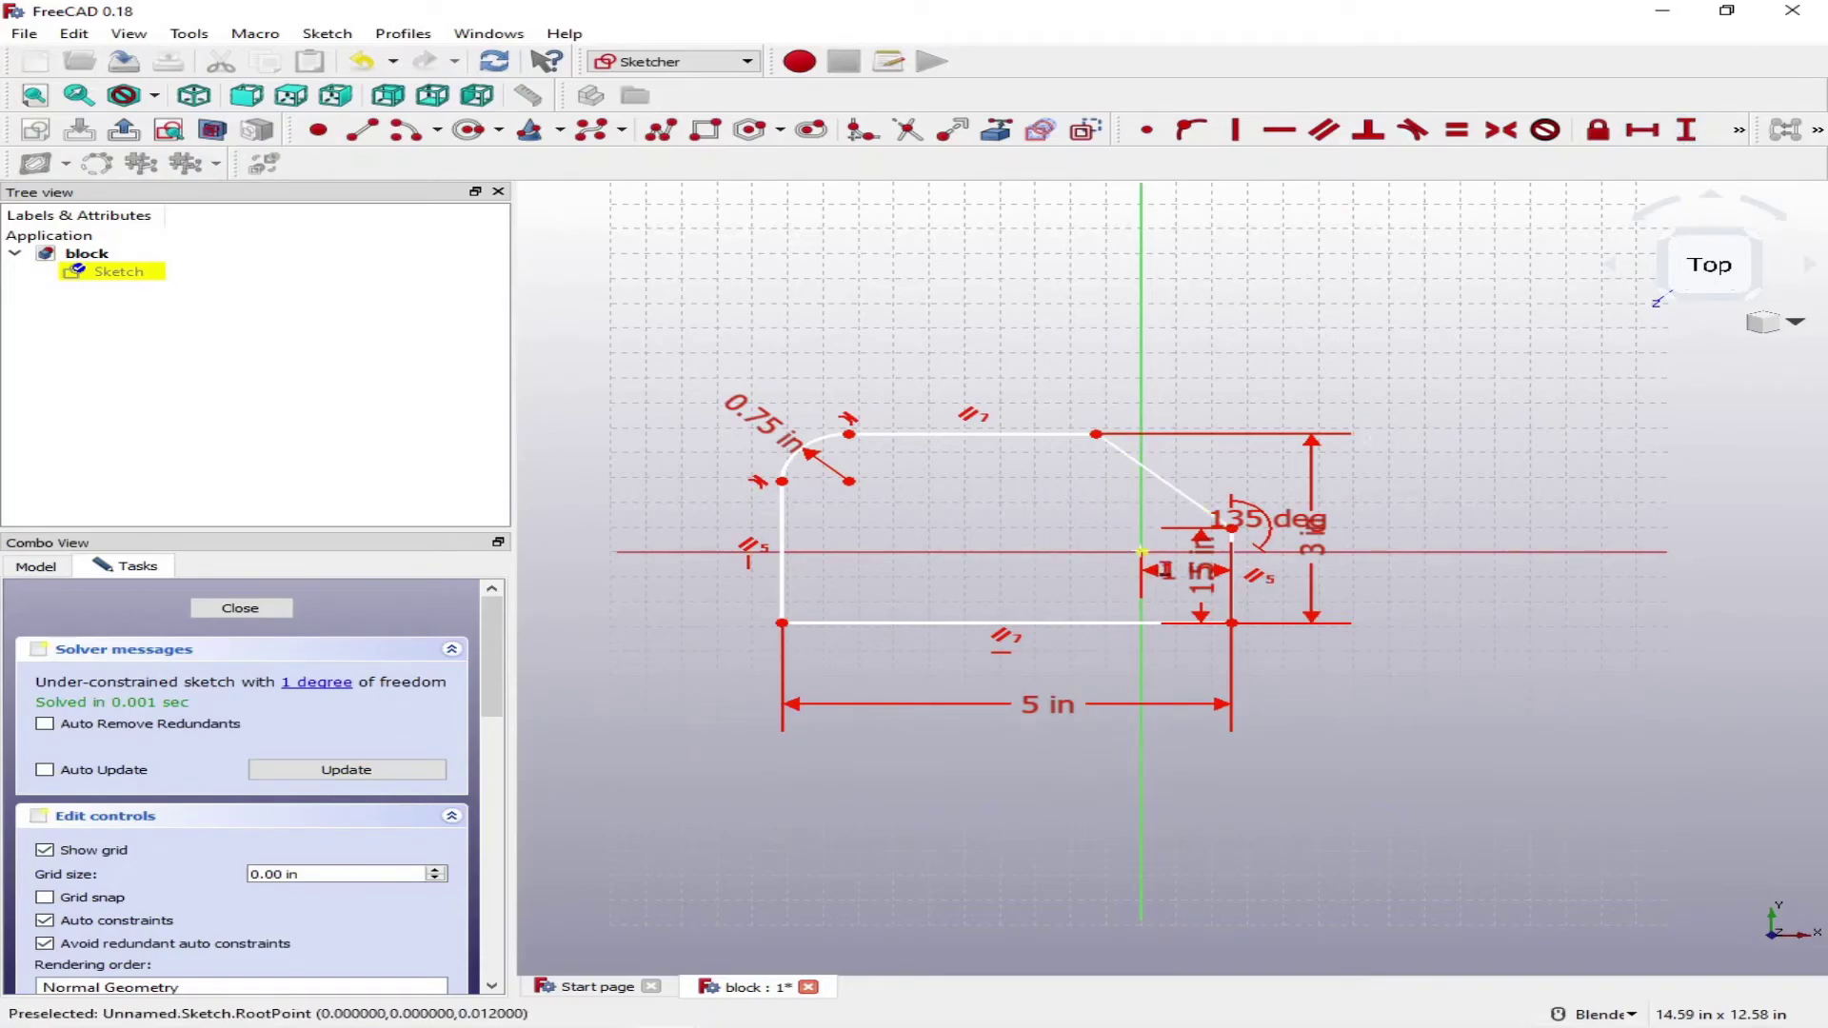
click(1141, 551)
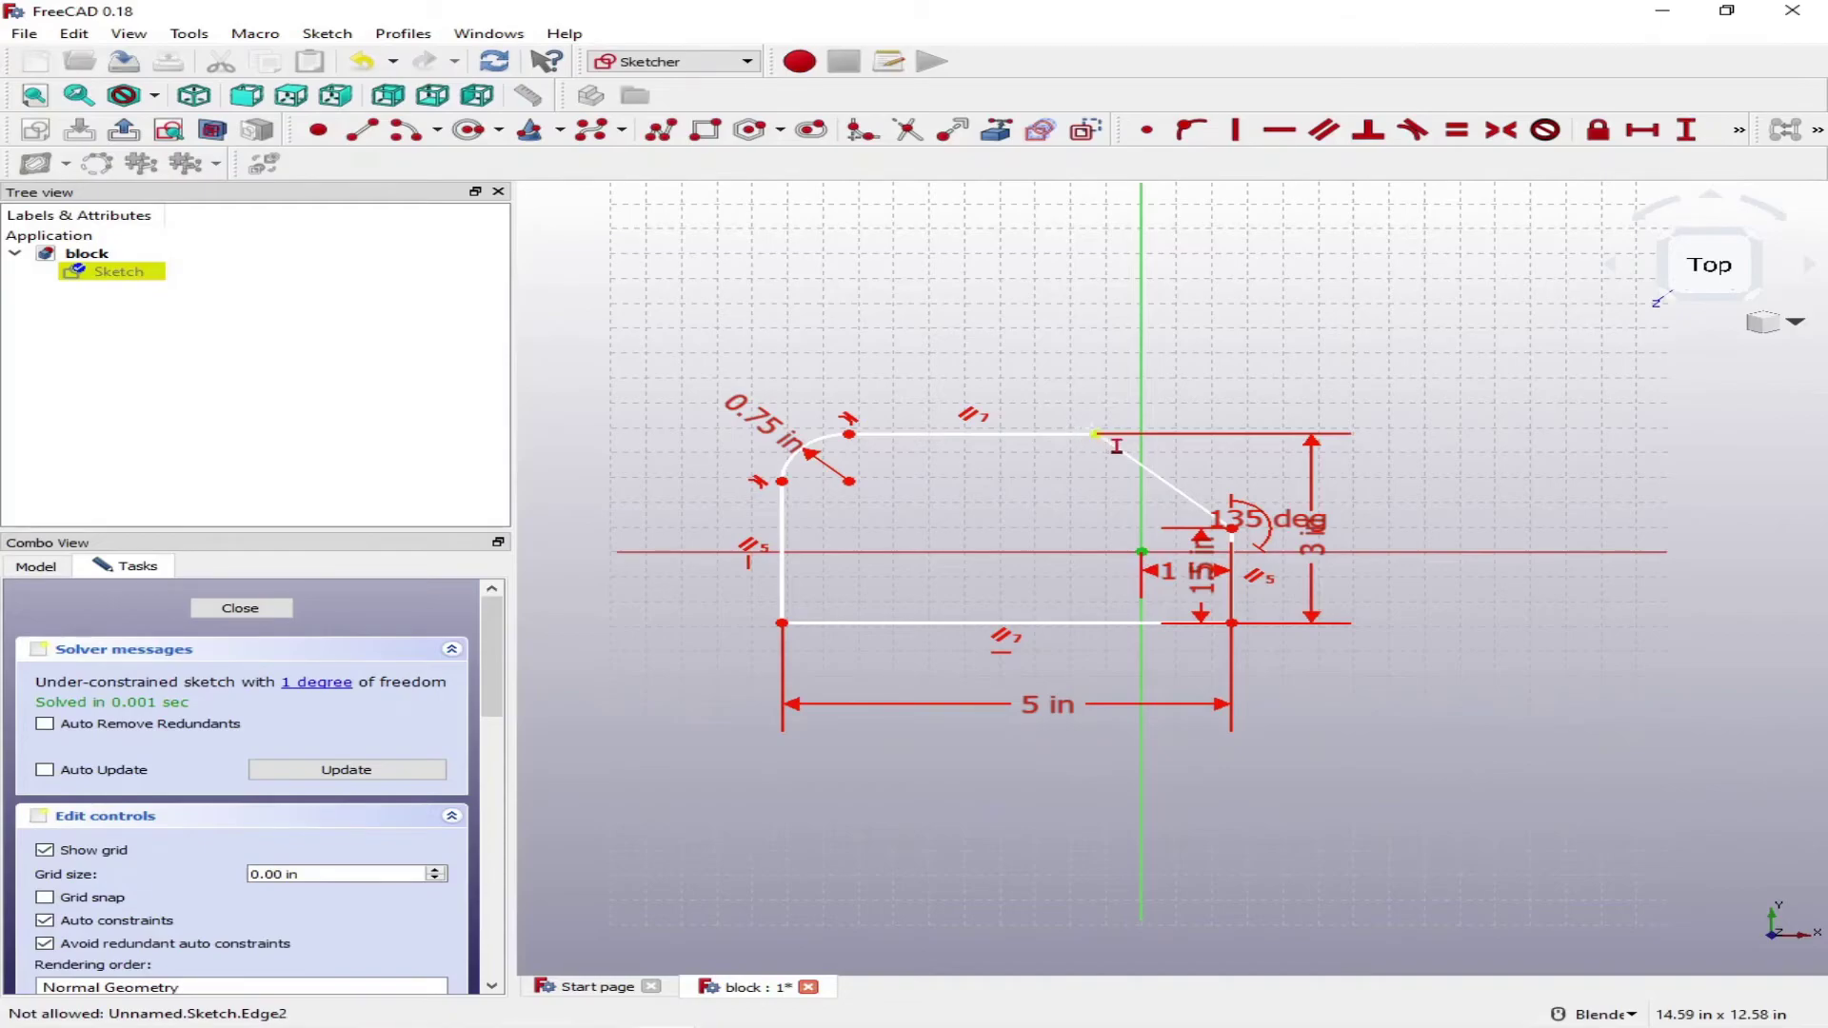
click(1095, 436)
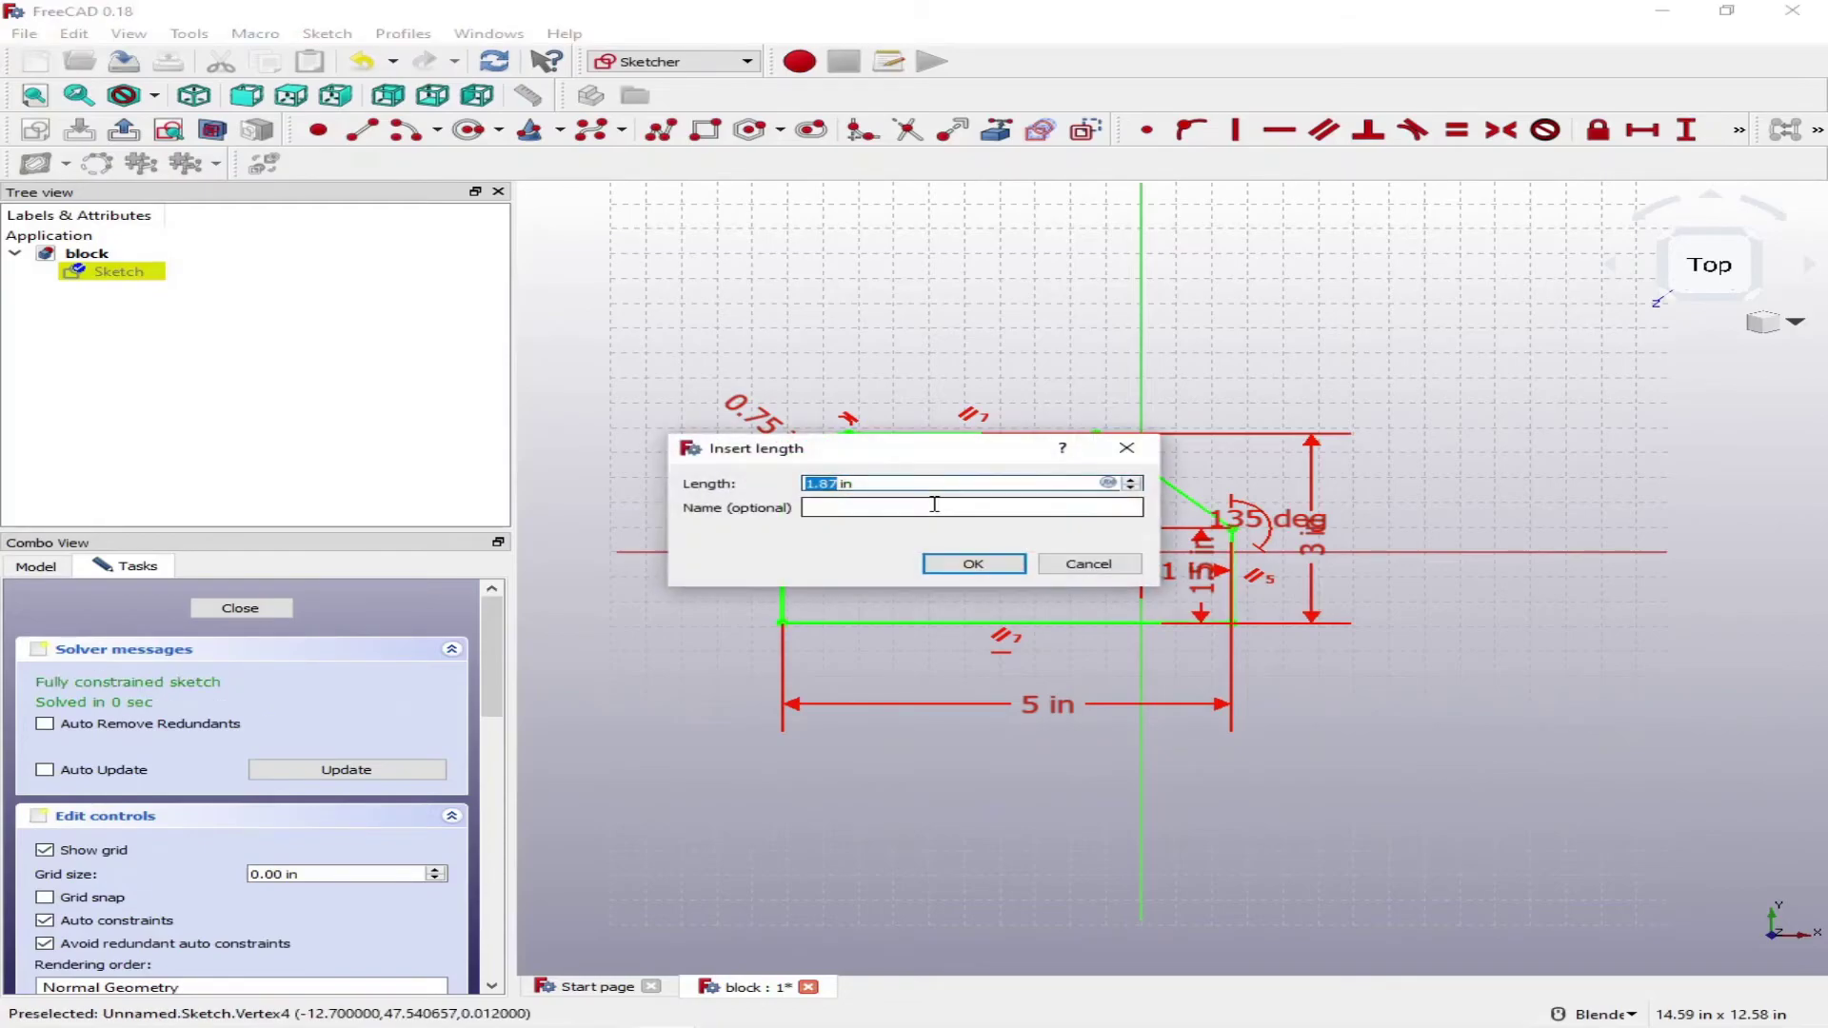
text(1)
key(Return)
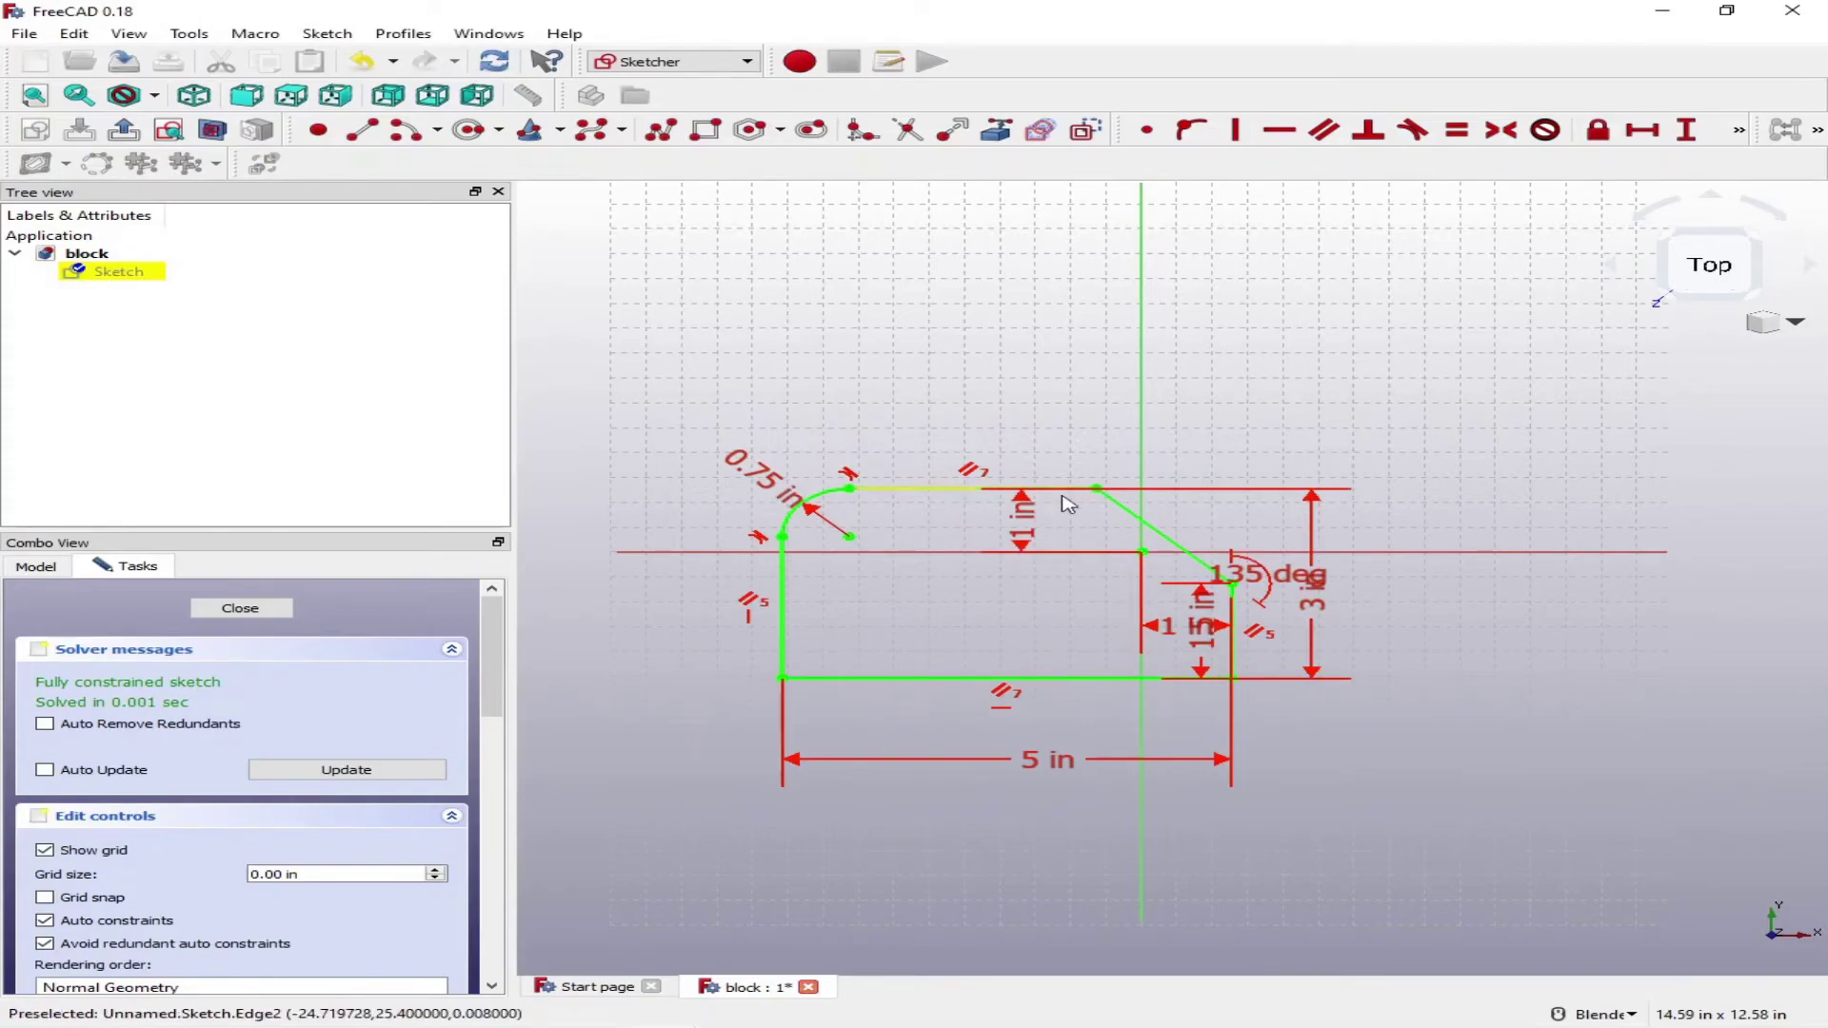
Reposition the two 1 in labels and the 1.5 in label, then close the sketch.
drag(1028, 522, 1193, 416)
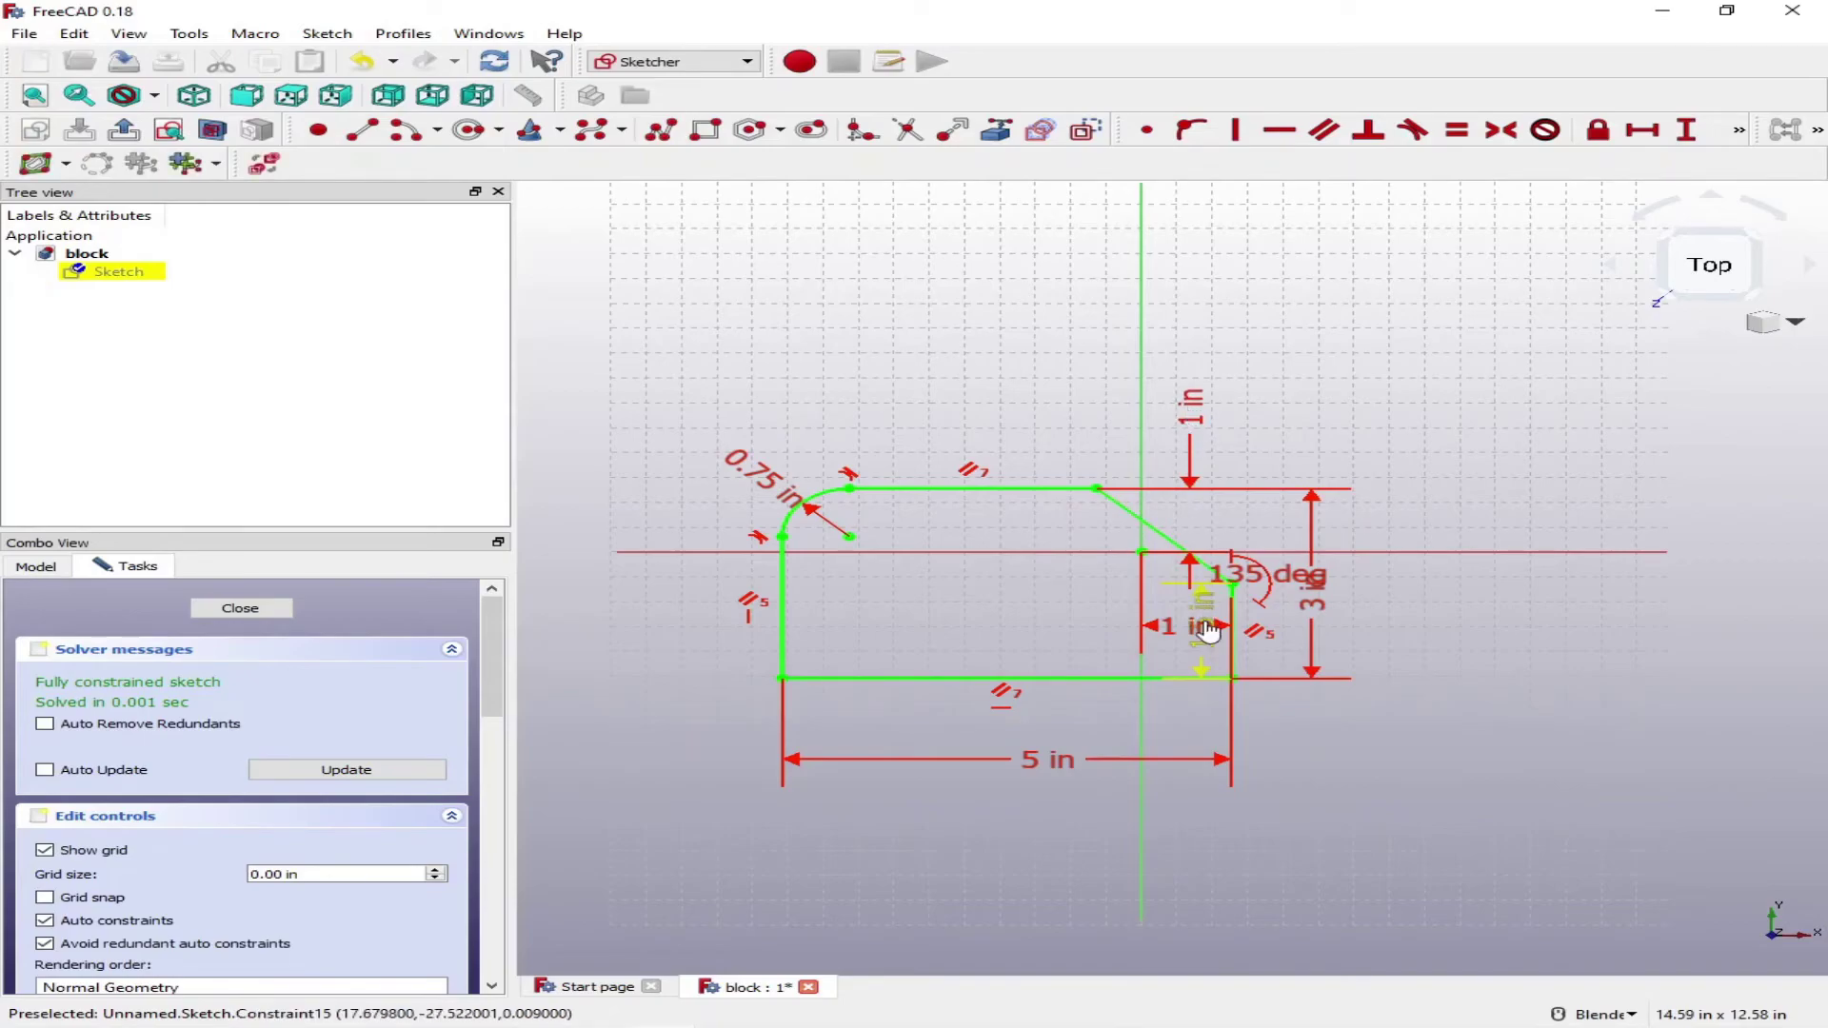
drag(1205, 624, 1493, 655)
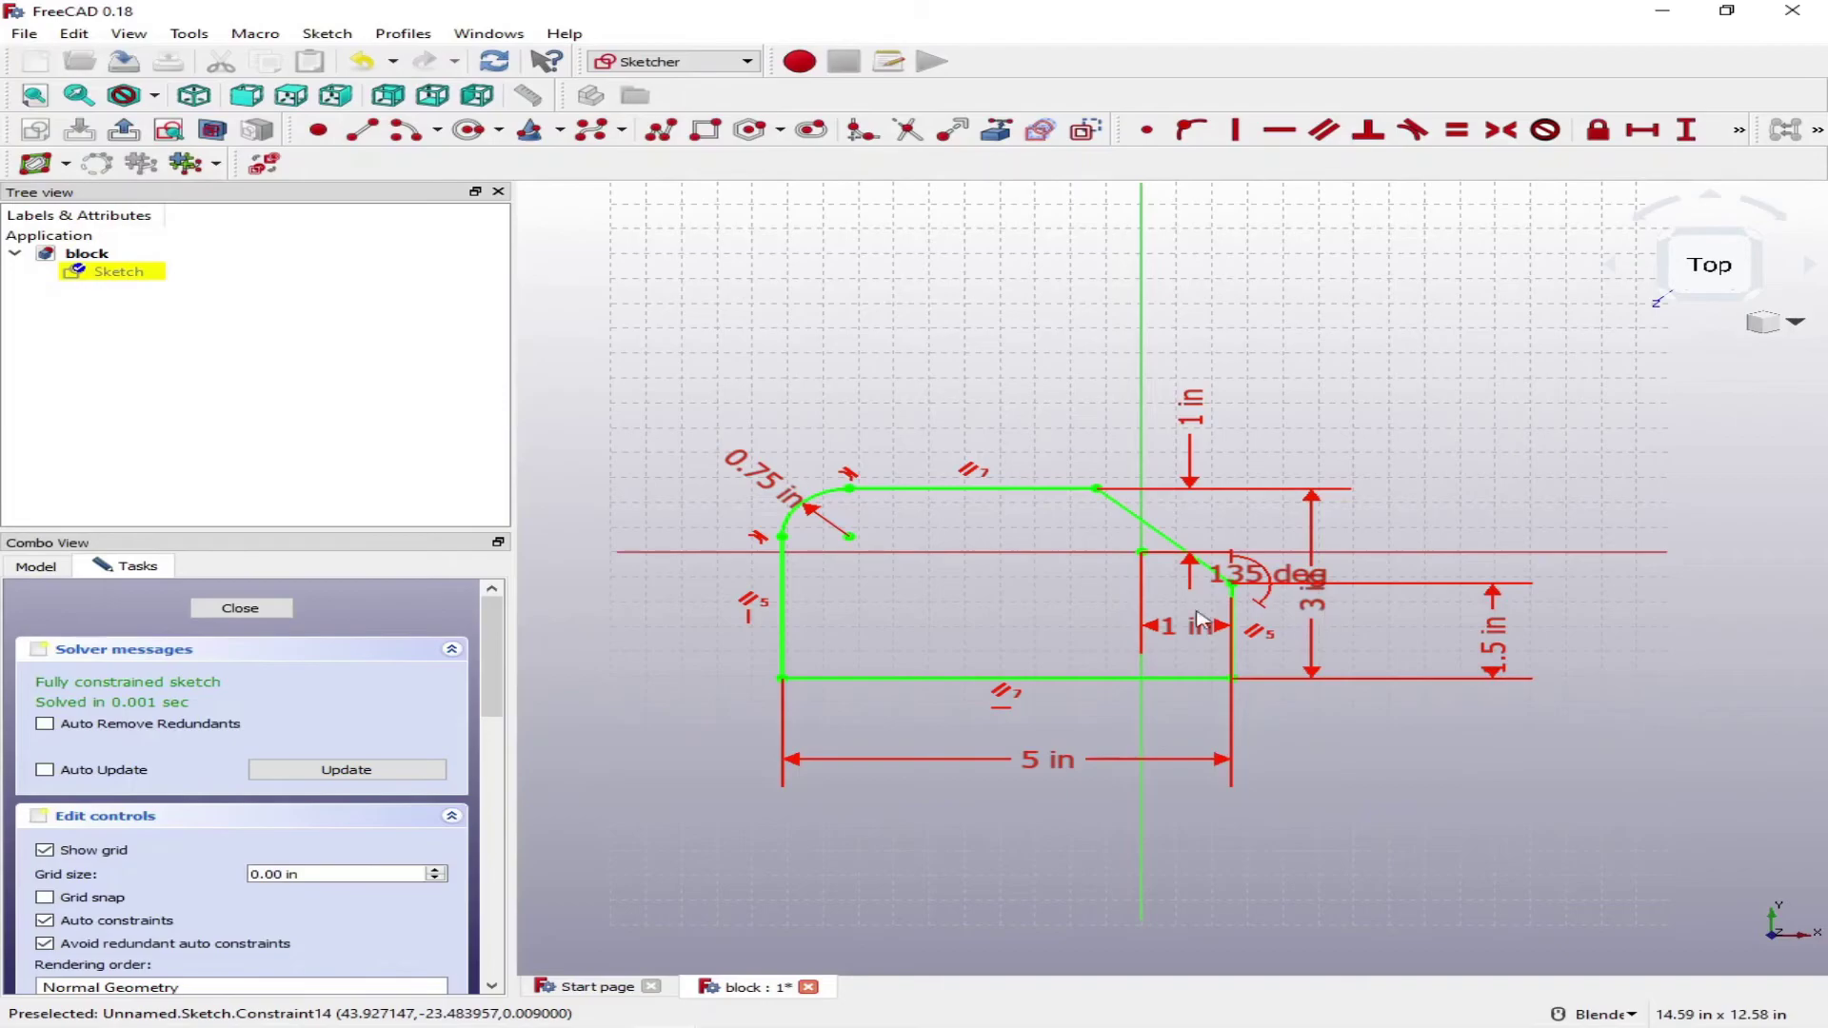
drag(1181, 632, 964, 599)
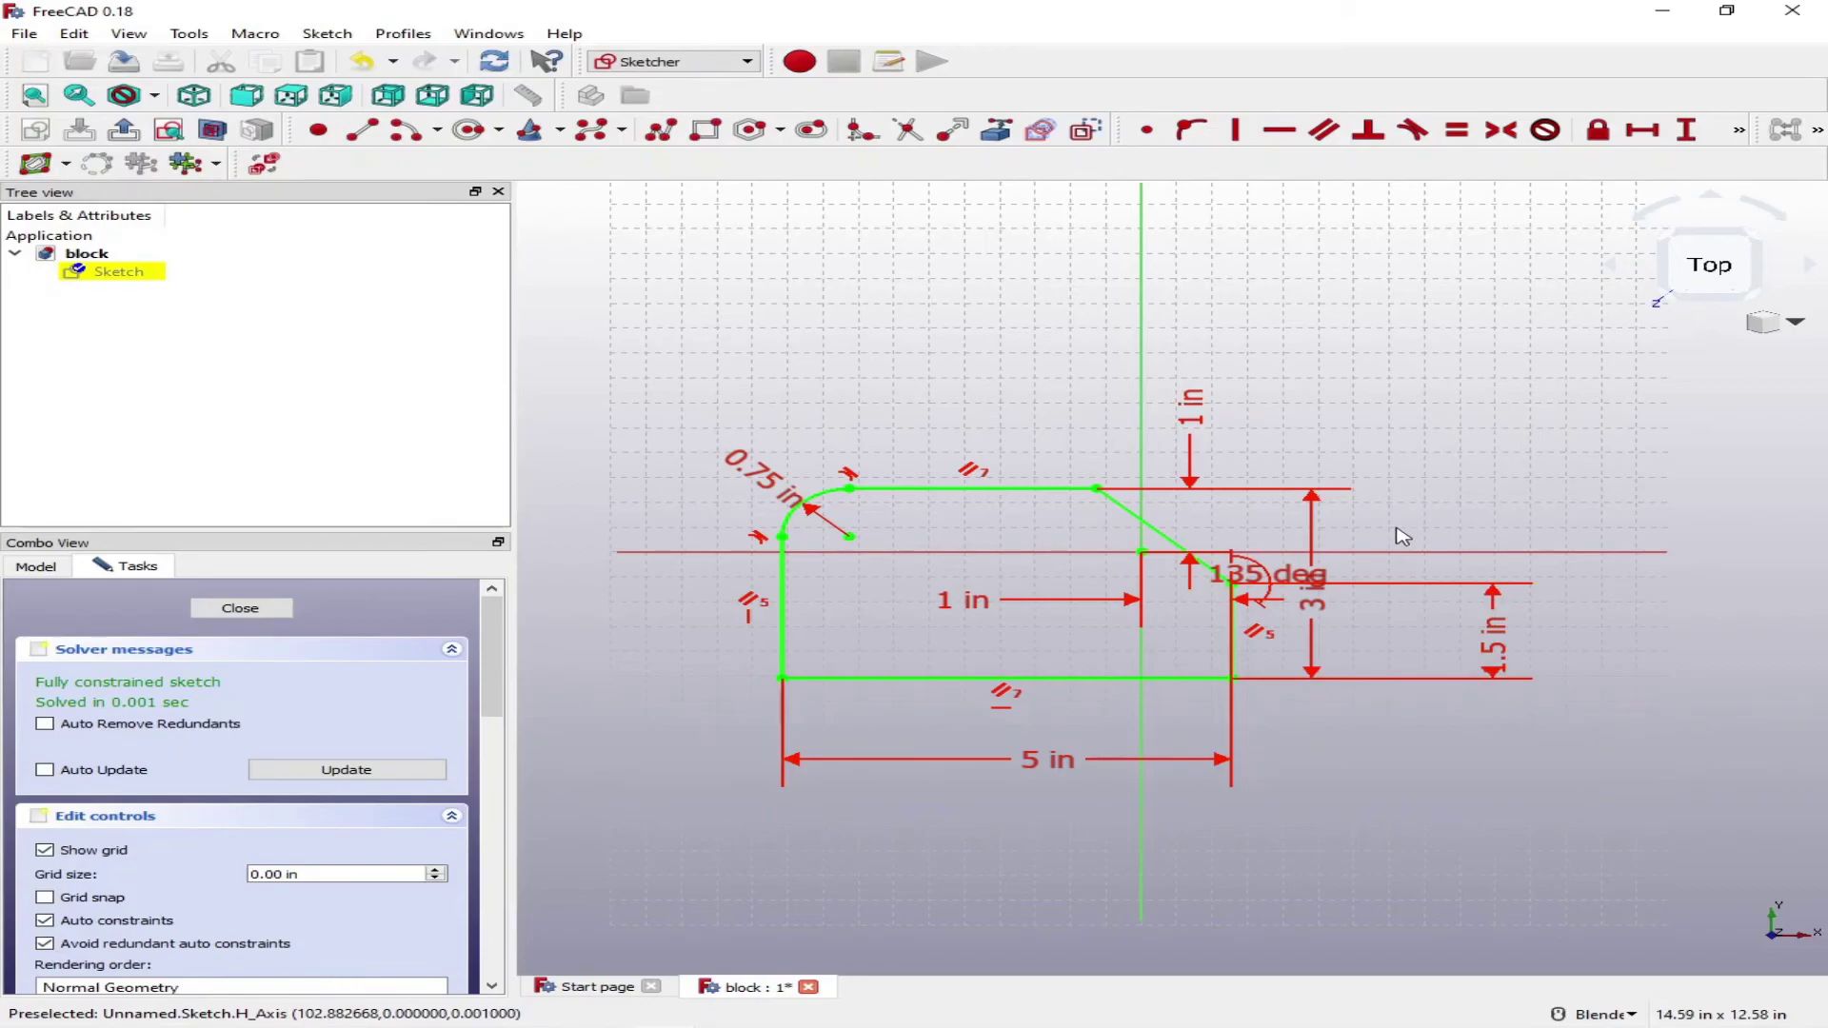
click(247, 610)
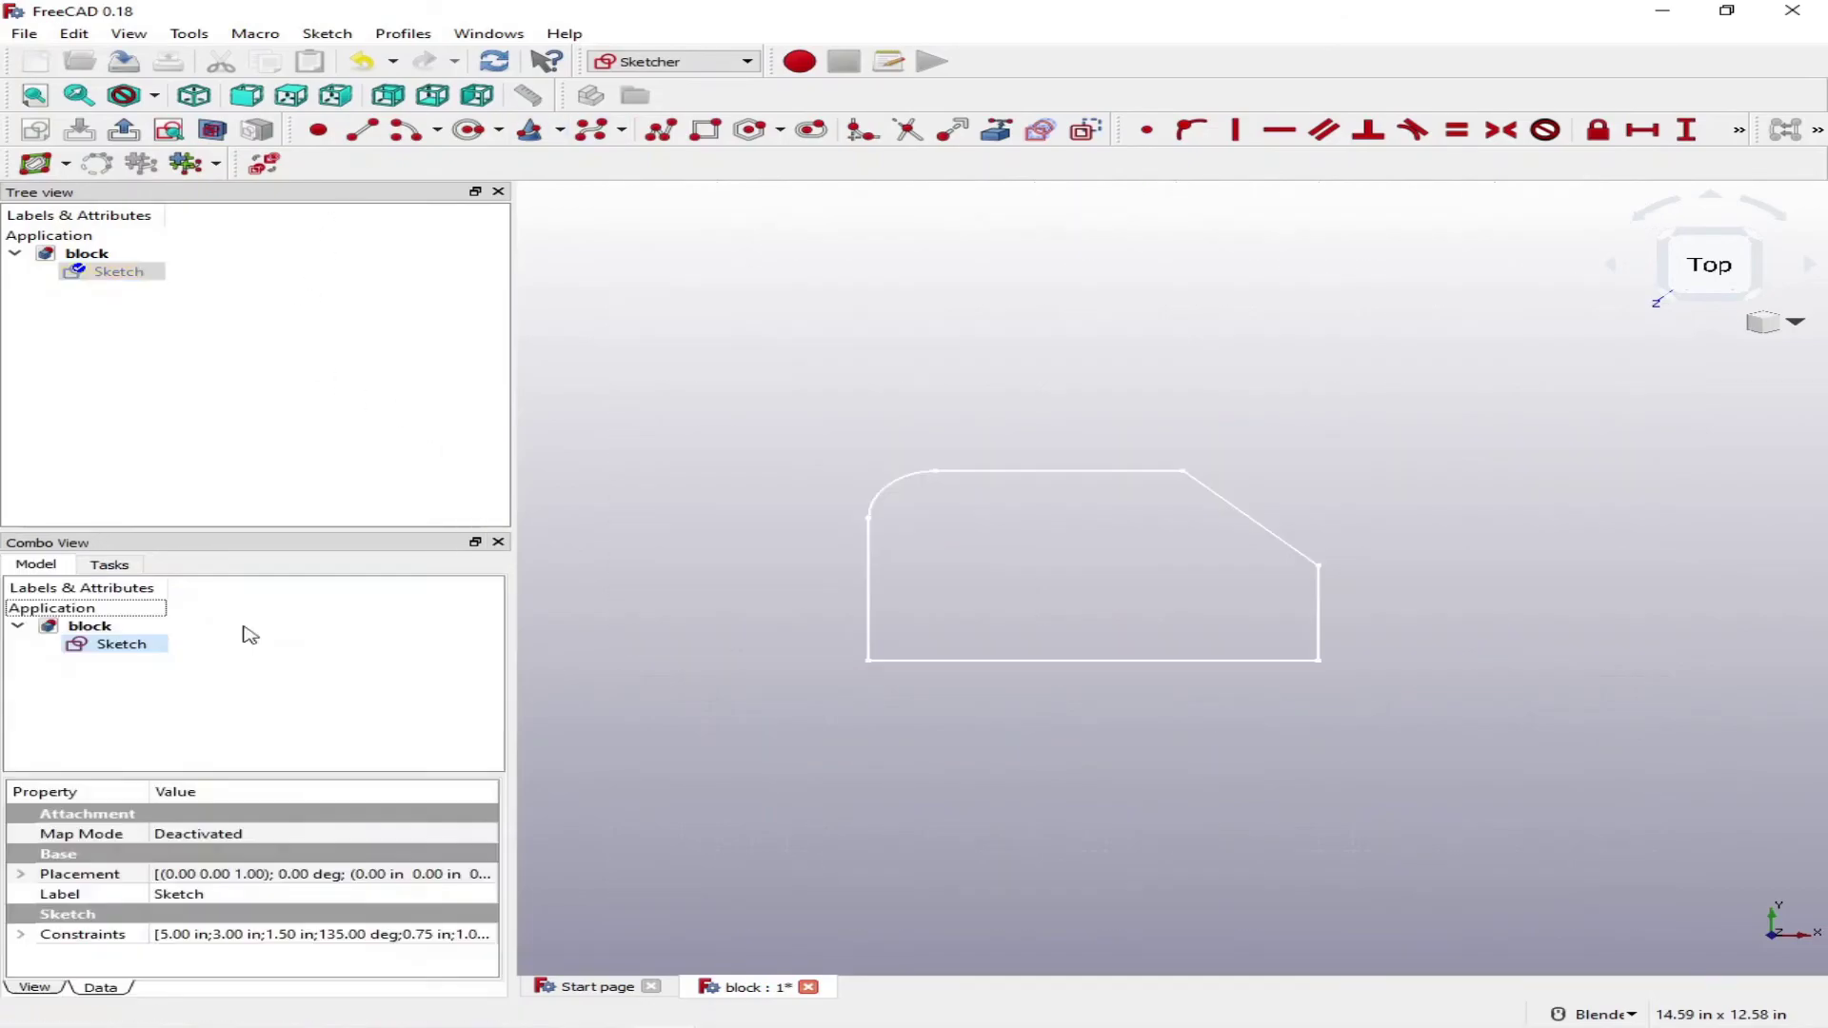
Switch to Part Design, create a Body, and move the Sketch into it.
click(735, 64)
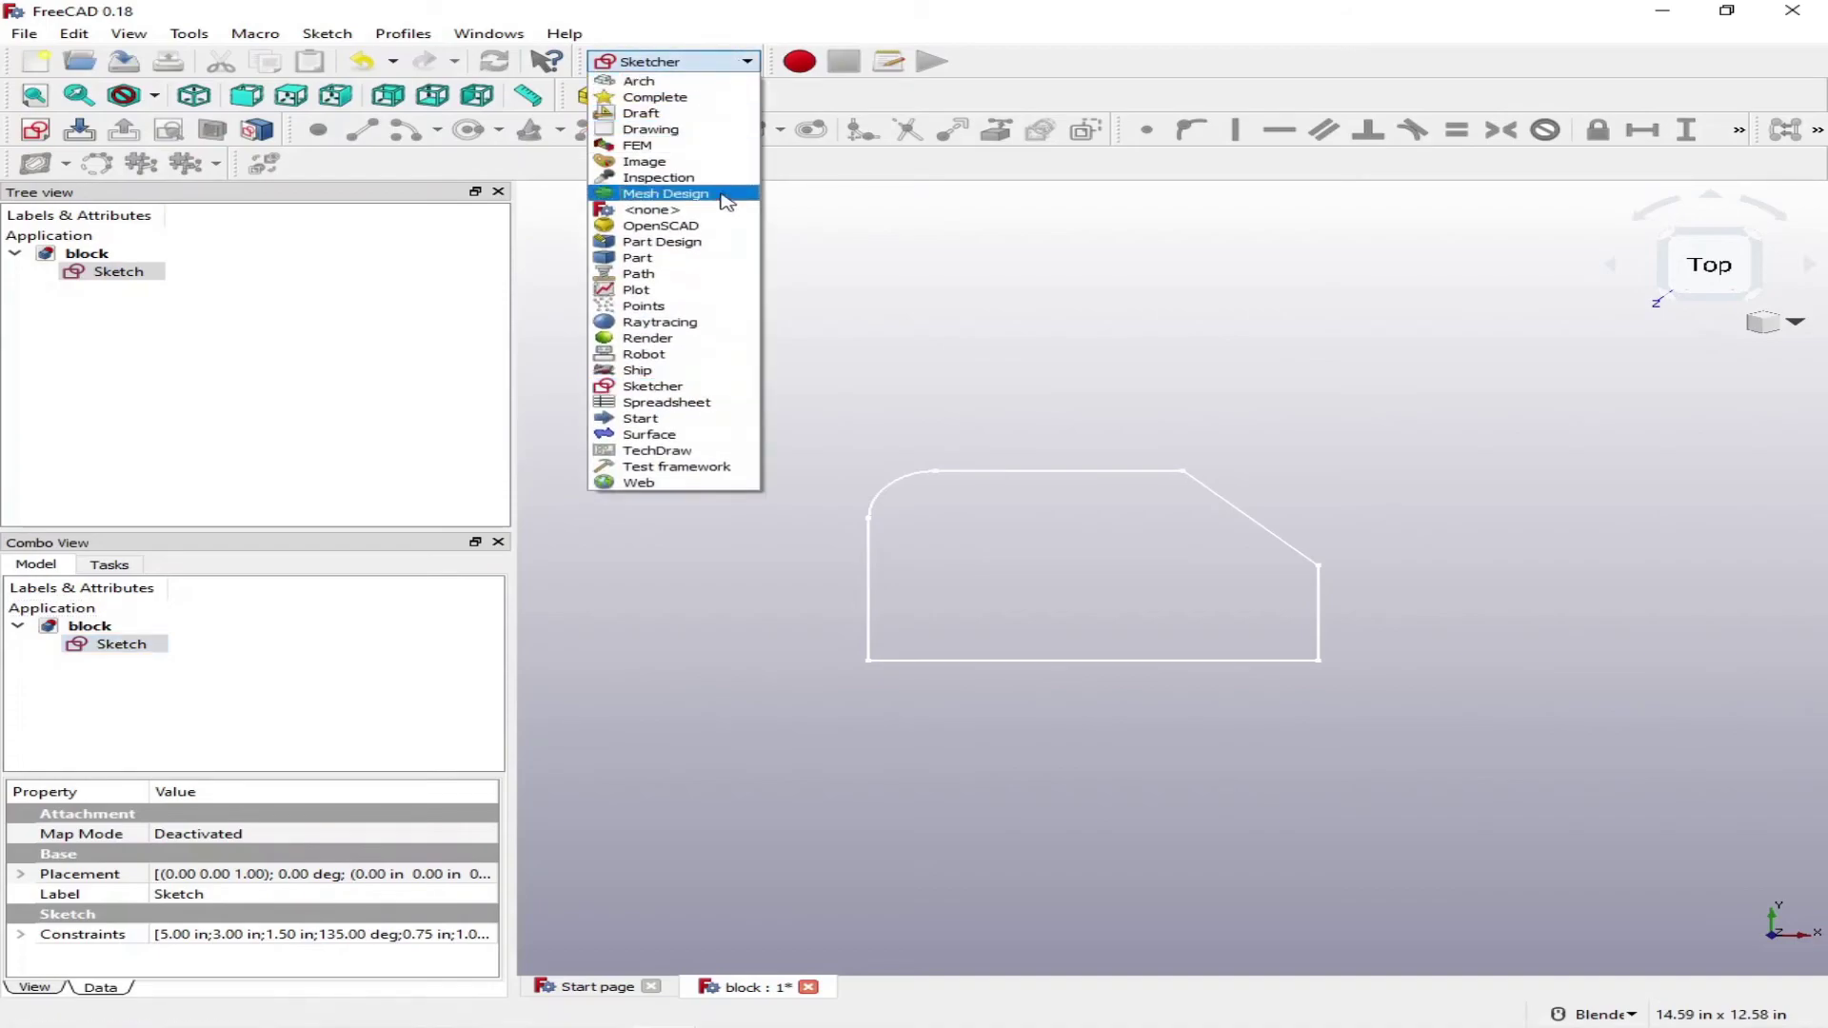
click(701, 244)
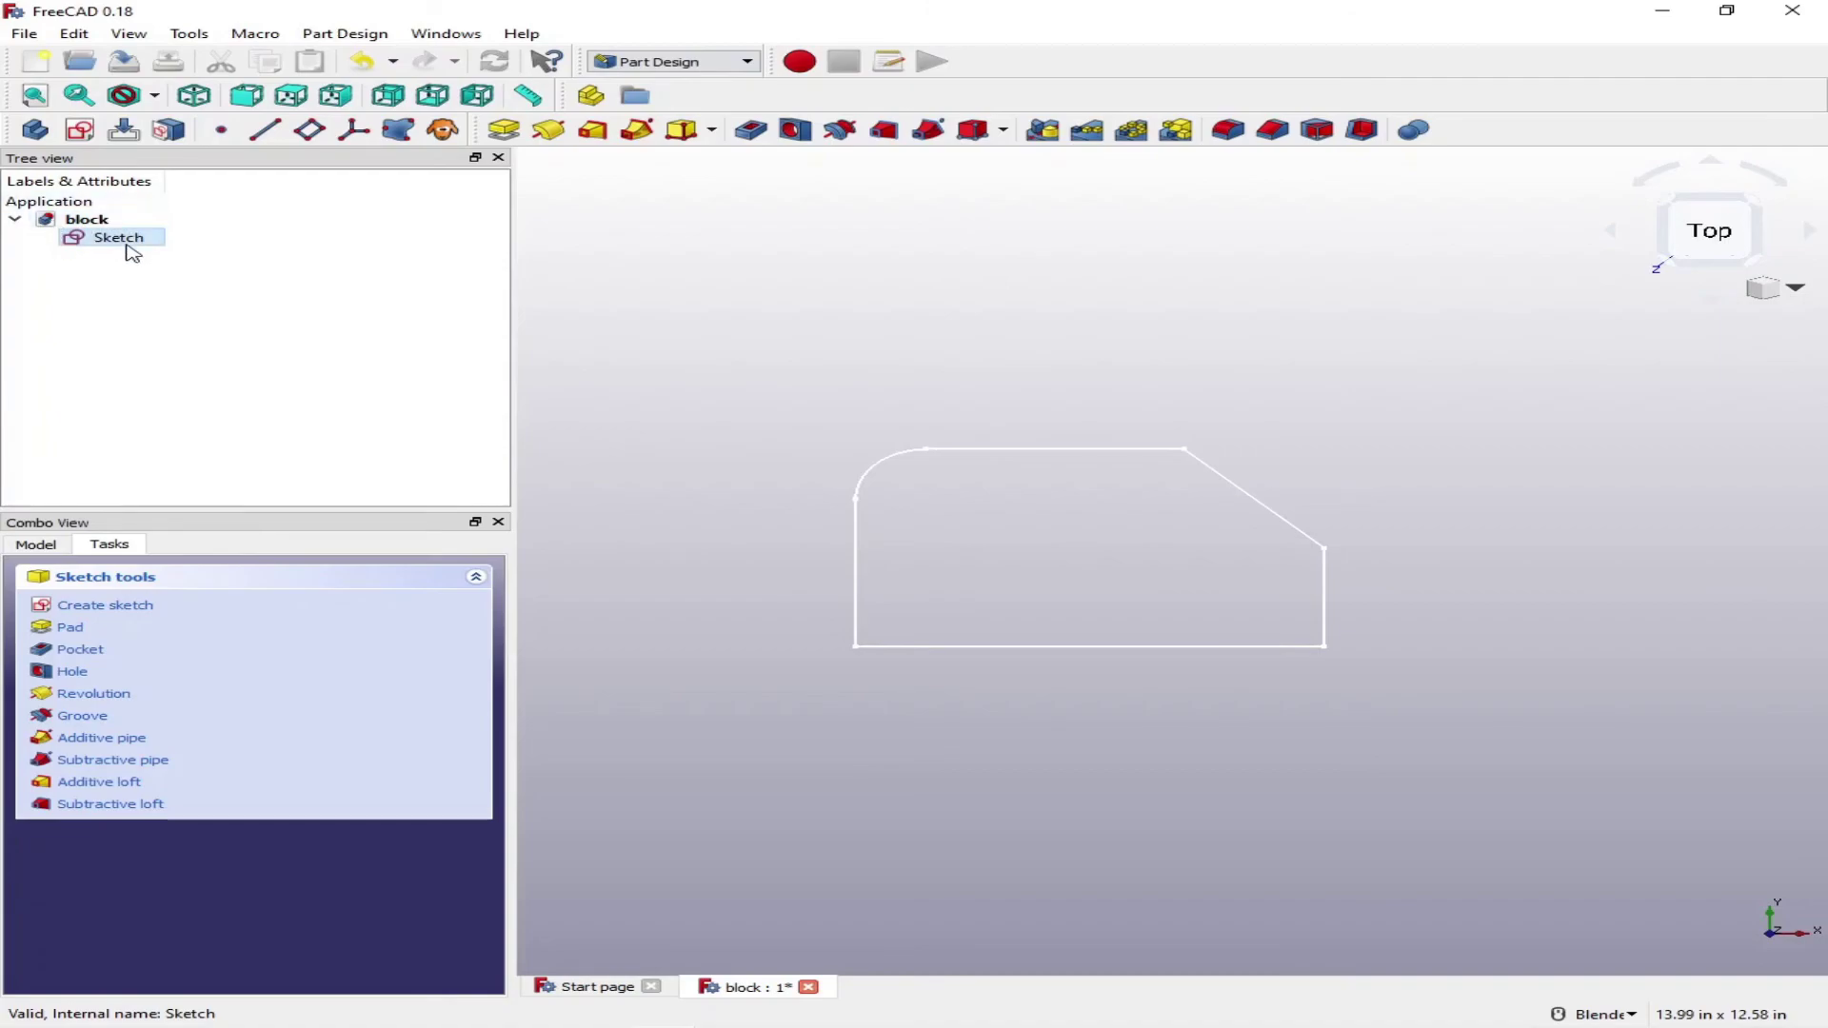
click(34, 129)
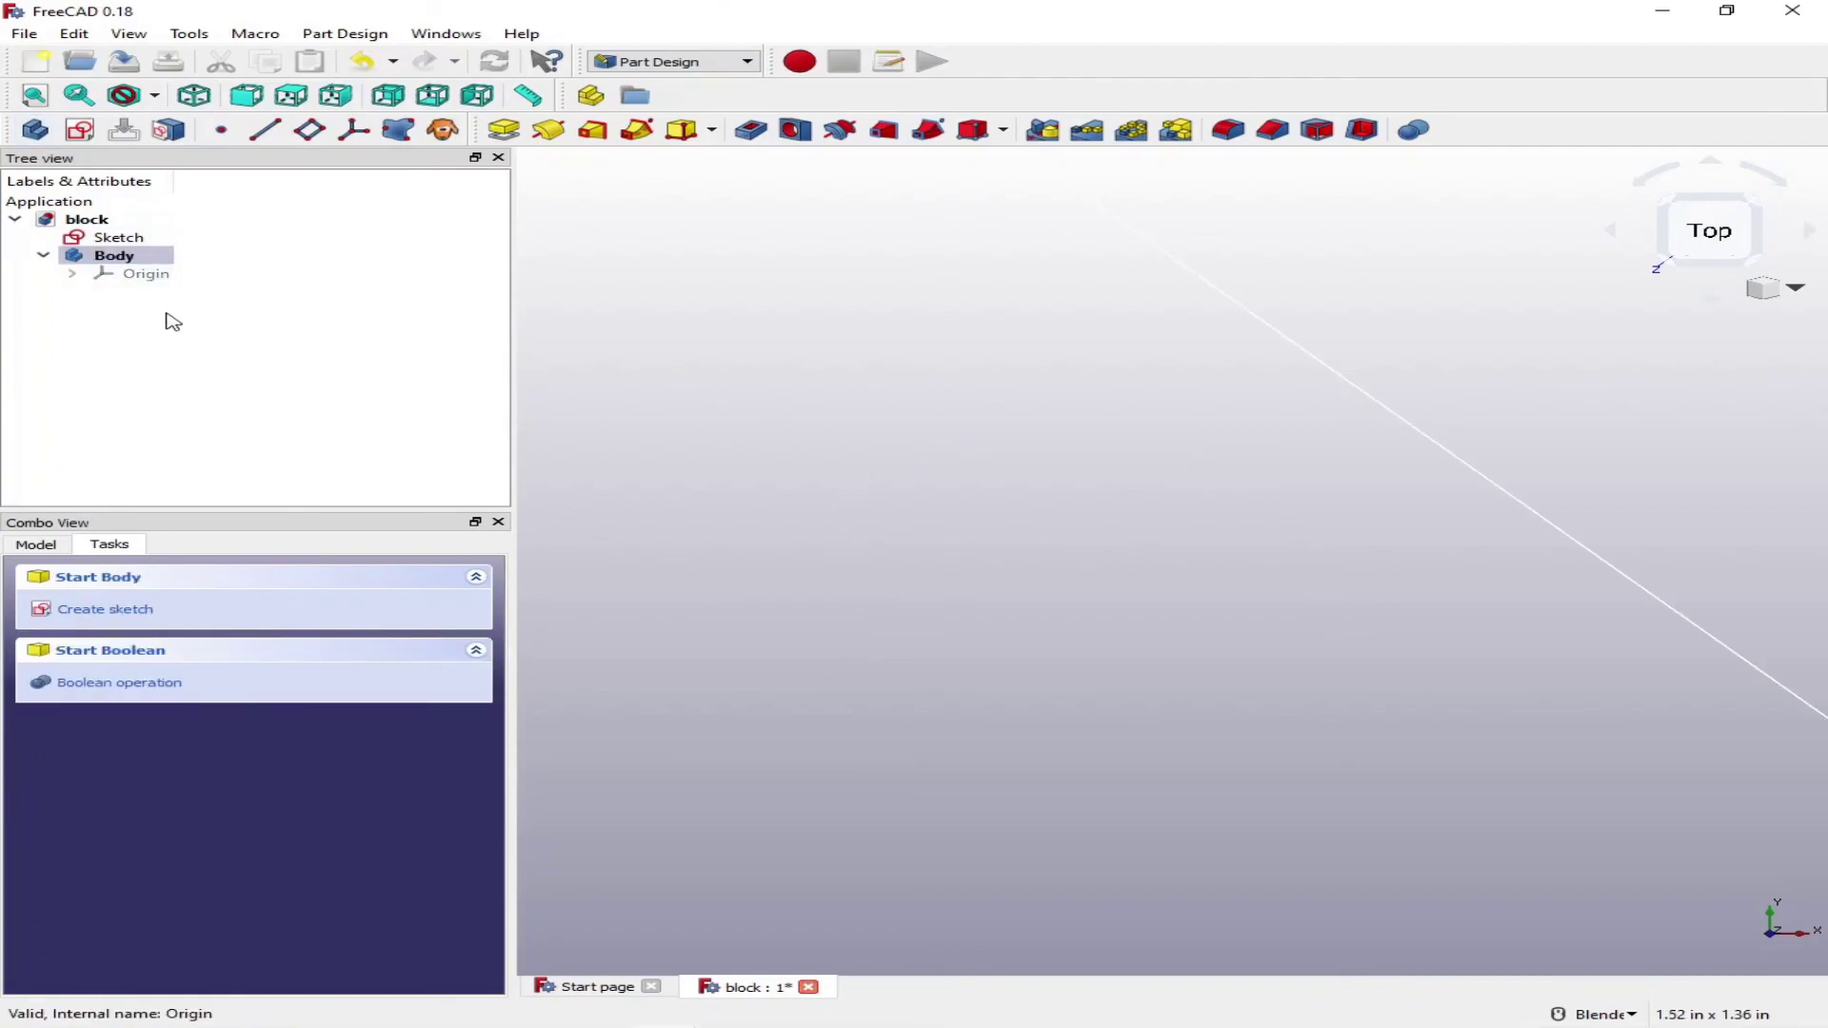
mouse_move(118, 237)
mouse_down()
mouse_move(196, 278)
mouse_move(246, 340)
mouse_up()
mouse_move(115, 238)
mouse_down()
mouse_move(82, 286)
mouse_move(138, 261)
mouse_up()
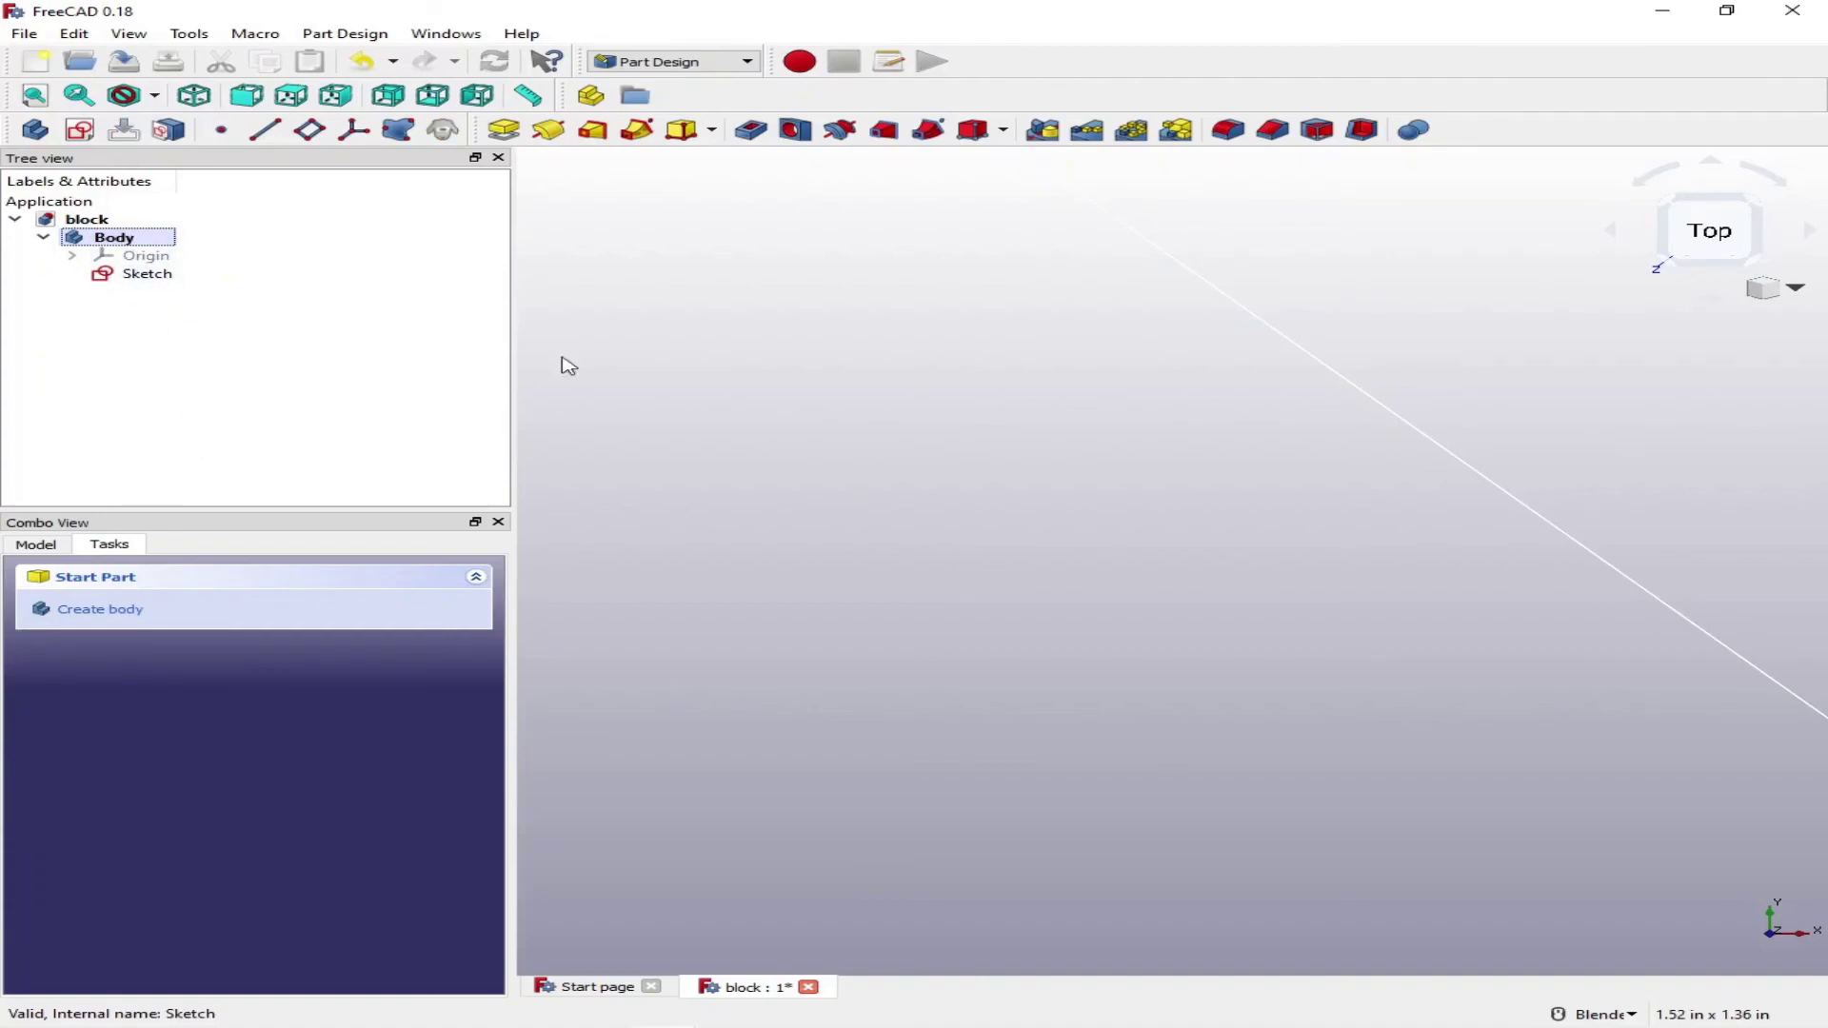
scroll(1204, 400, down, 6)
scroll(1079, 416, up, 2)
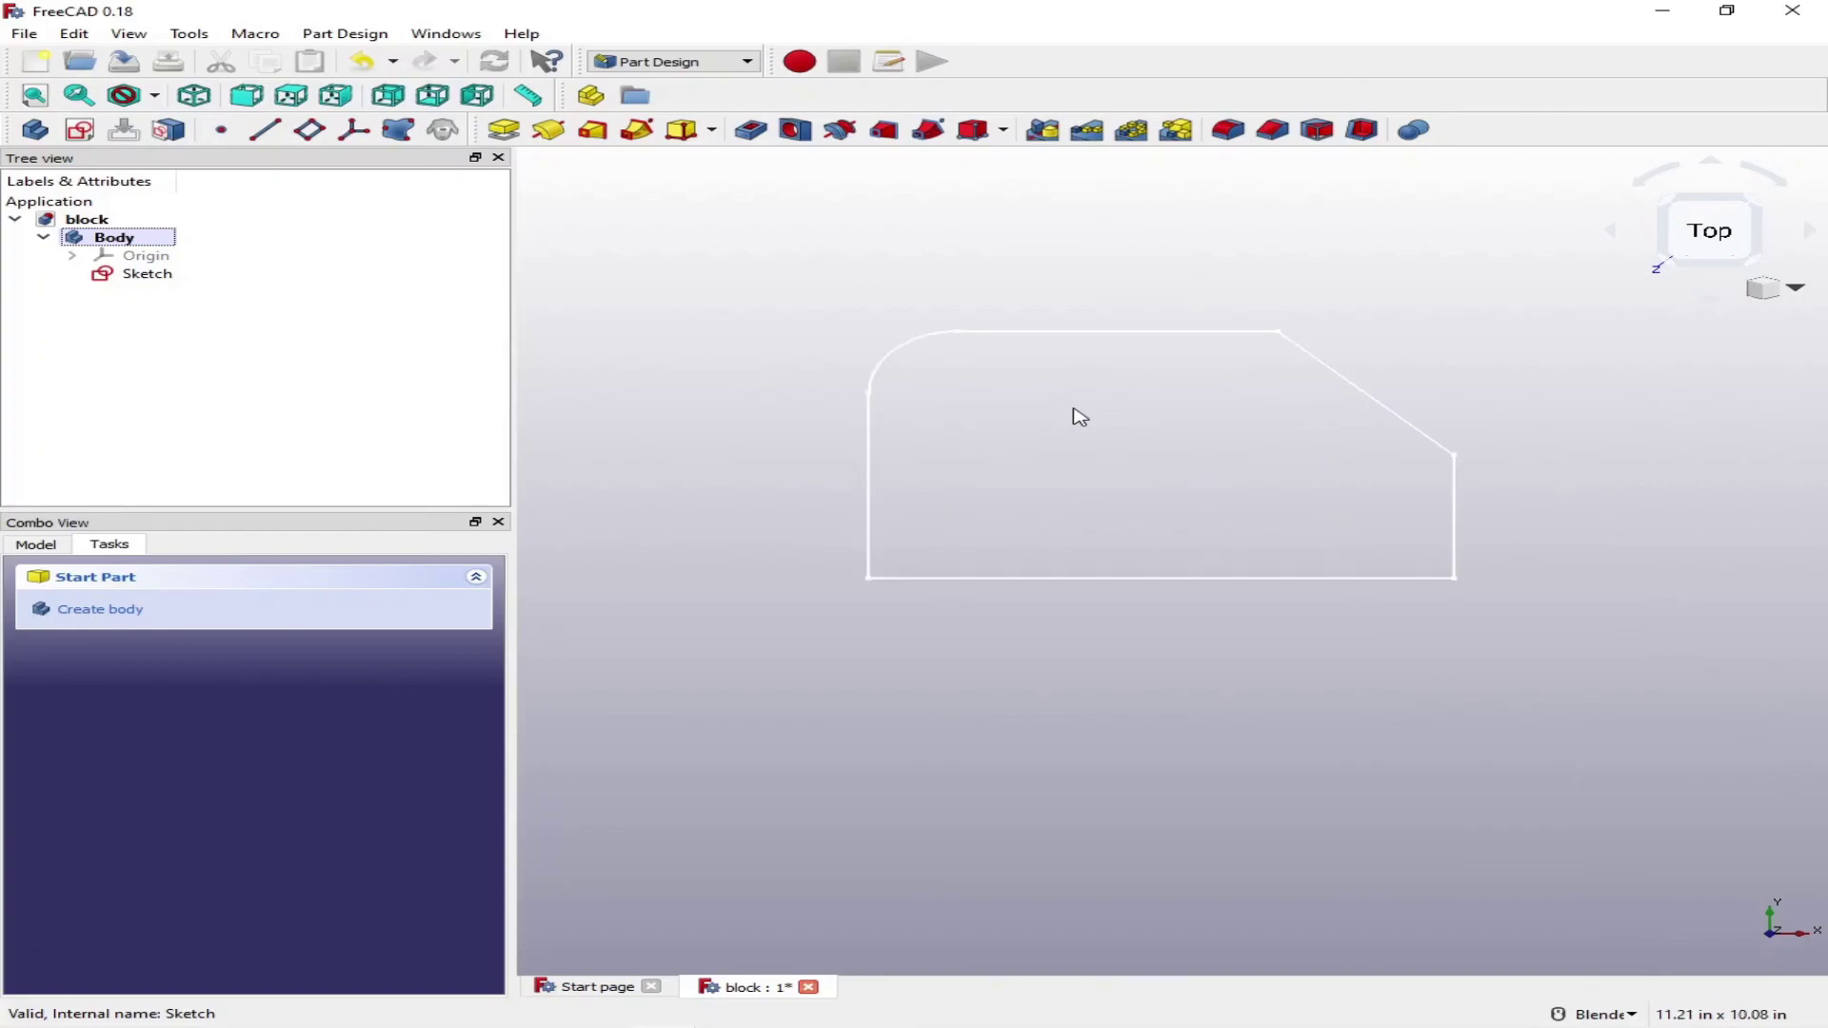
scroll(1079, 417, up, 2)
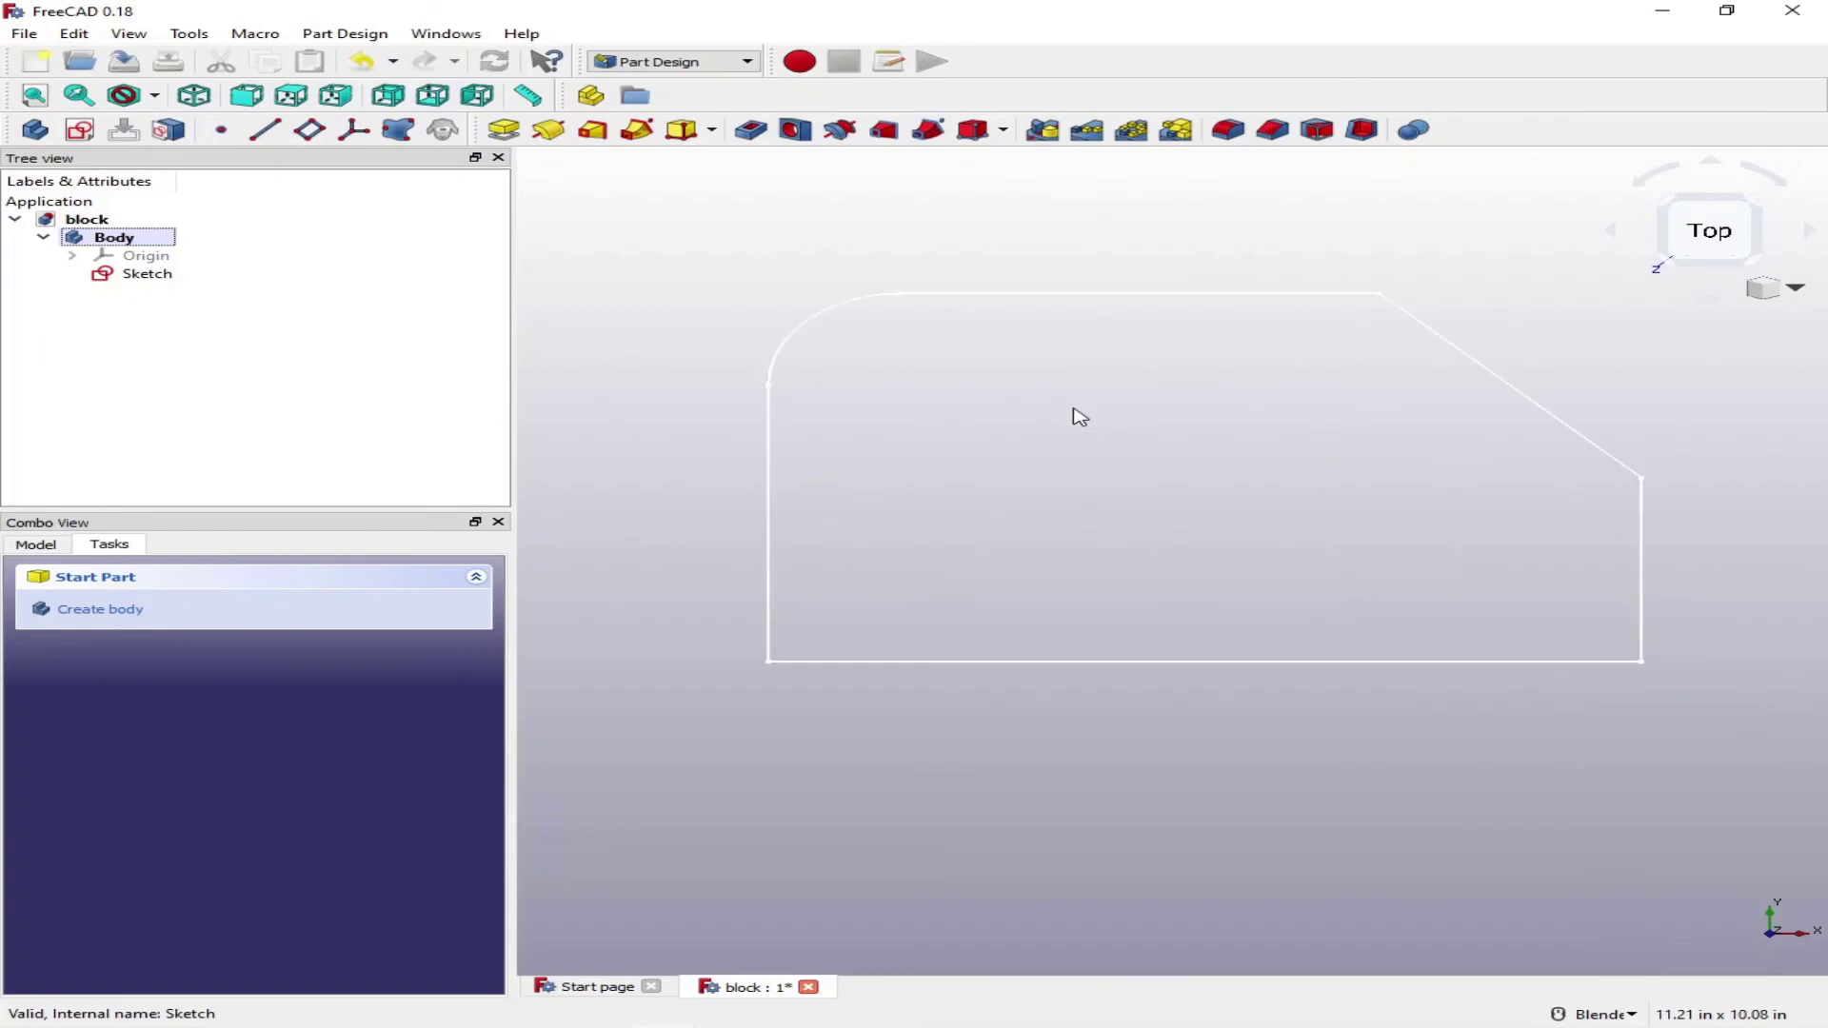
Pad the sketch 1 in into a solid block and orbit to view it in 3D.
click(503, 130)
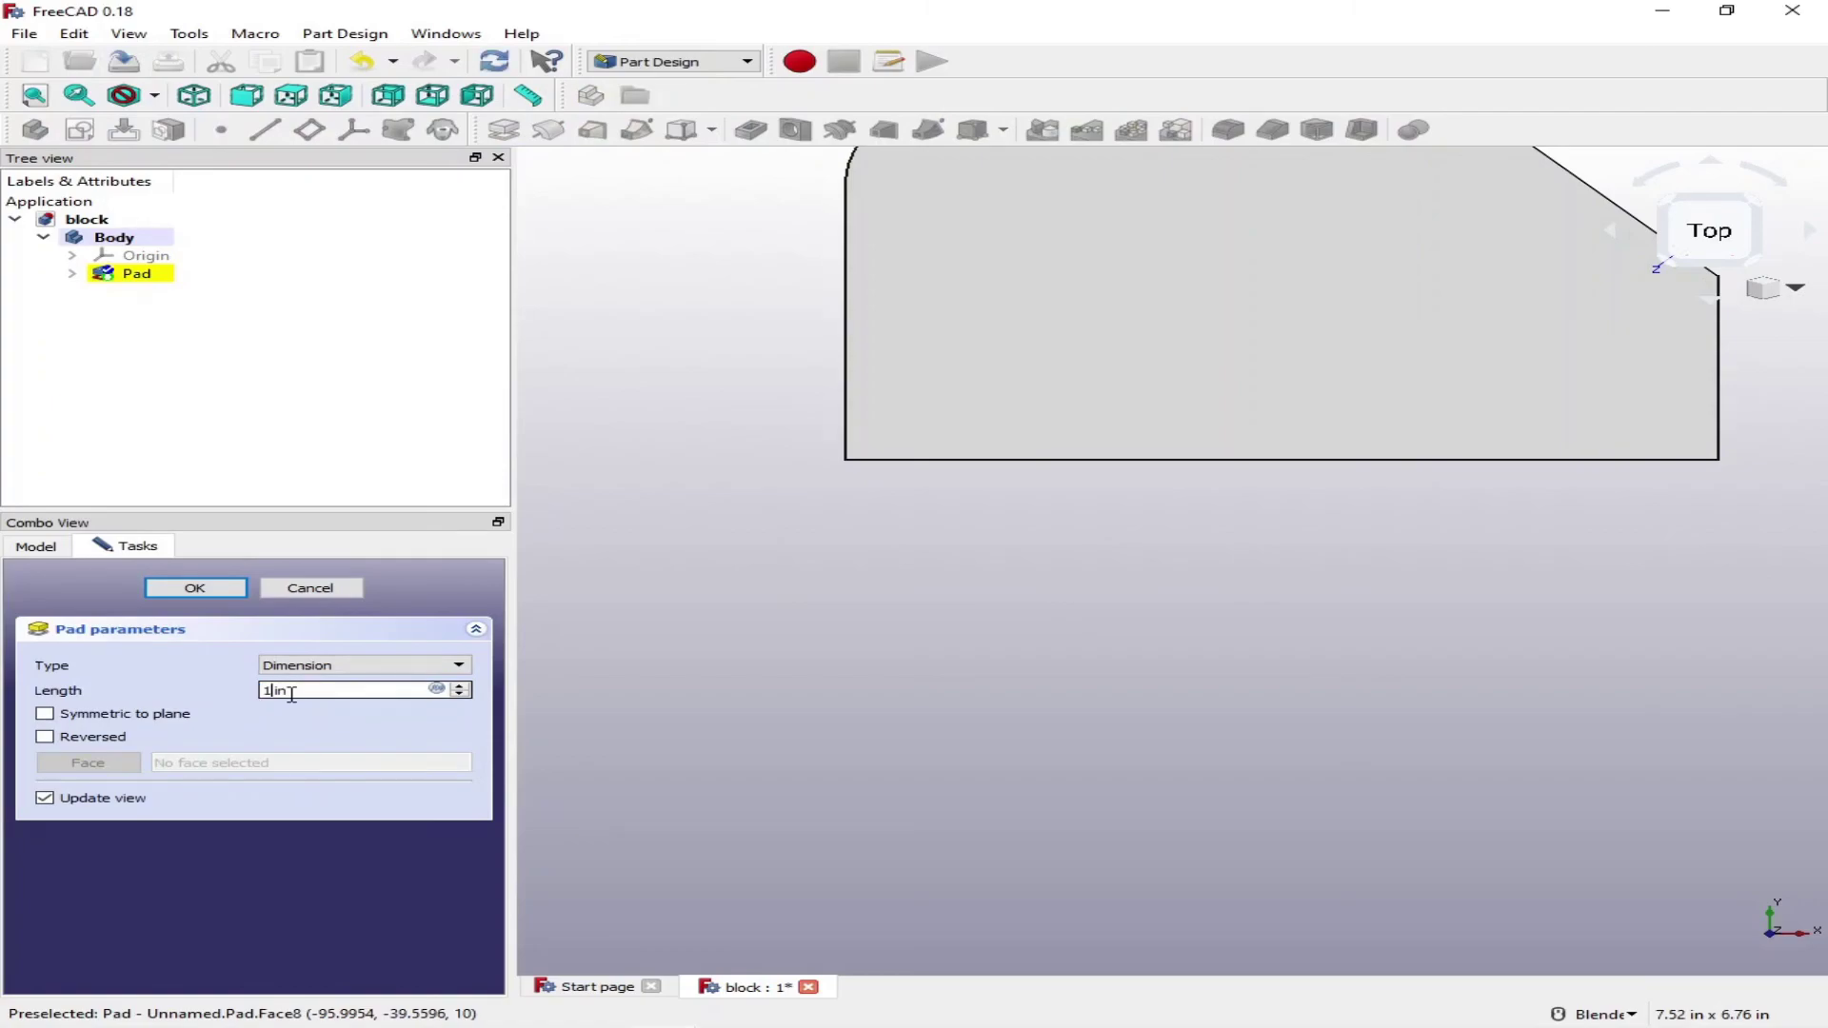
key(Return)
scroll(1245, 375, down, 5)
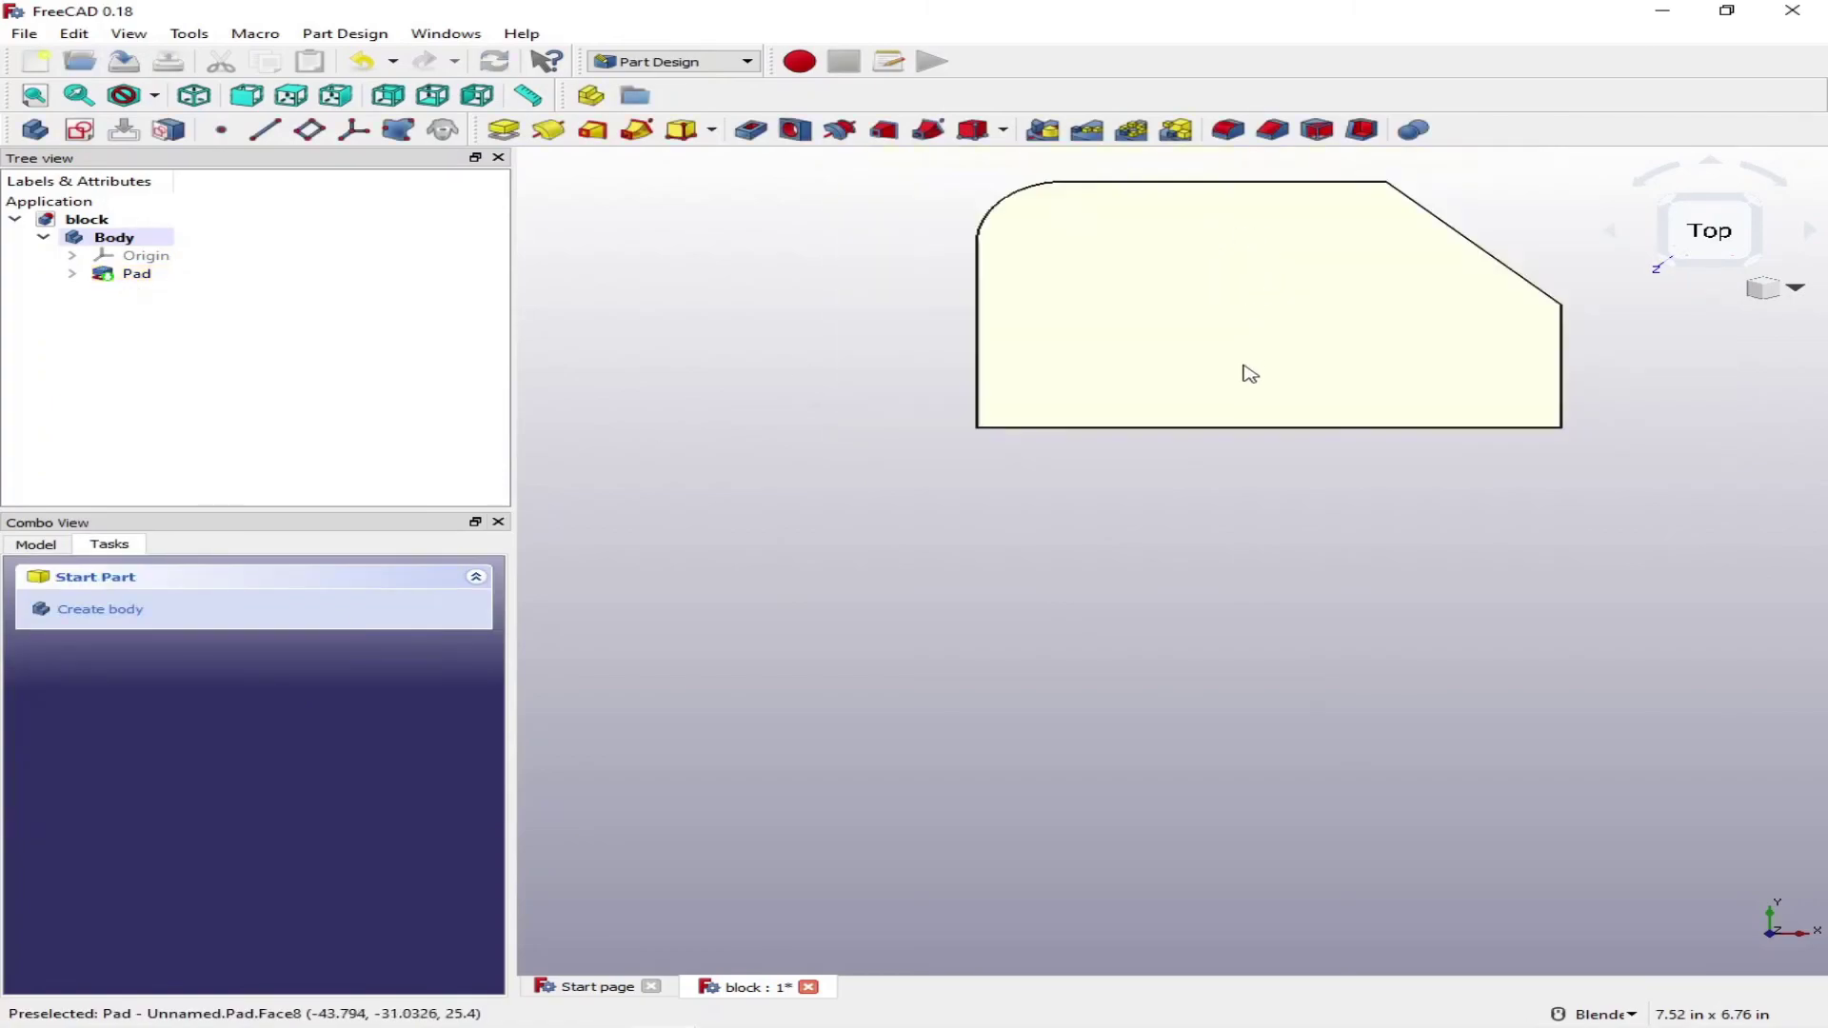
middle_drag(1184, 334, 1123, 454)
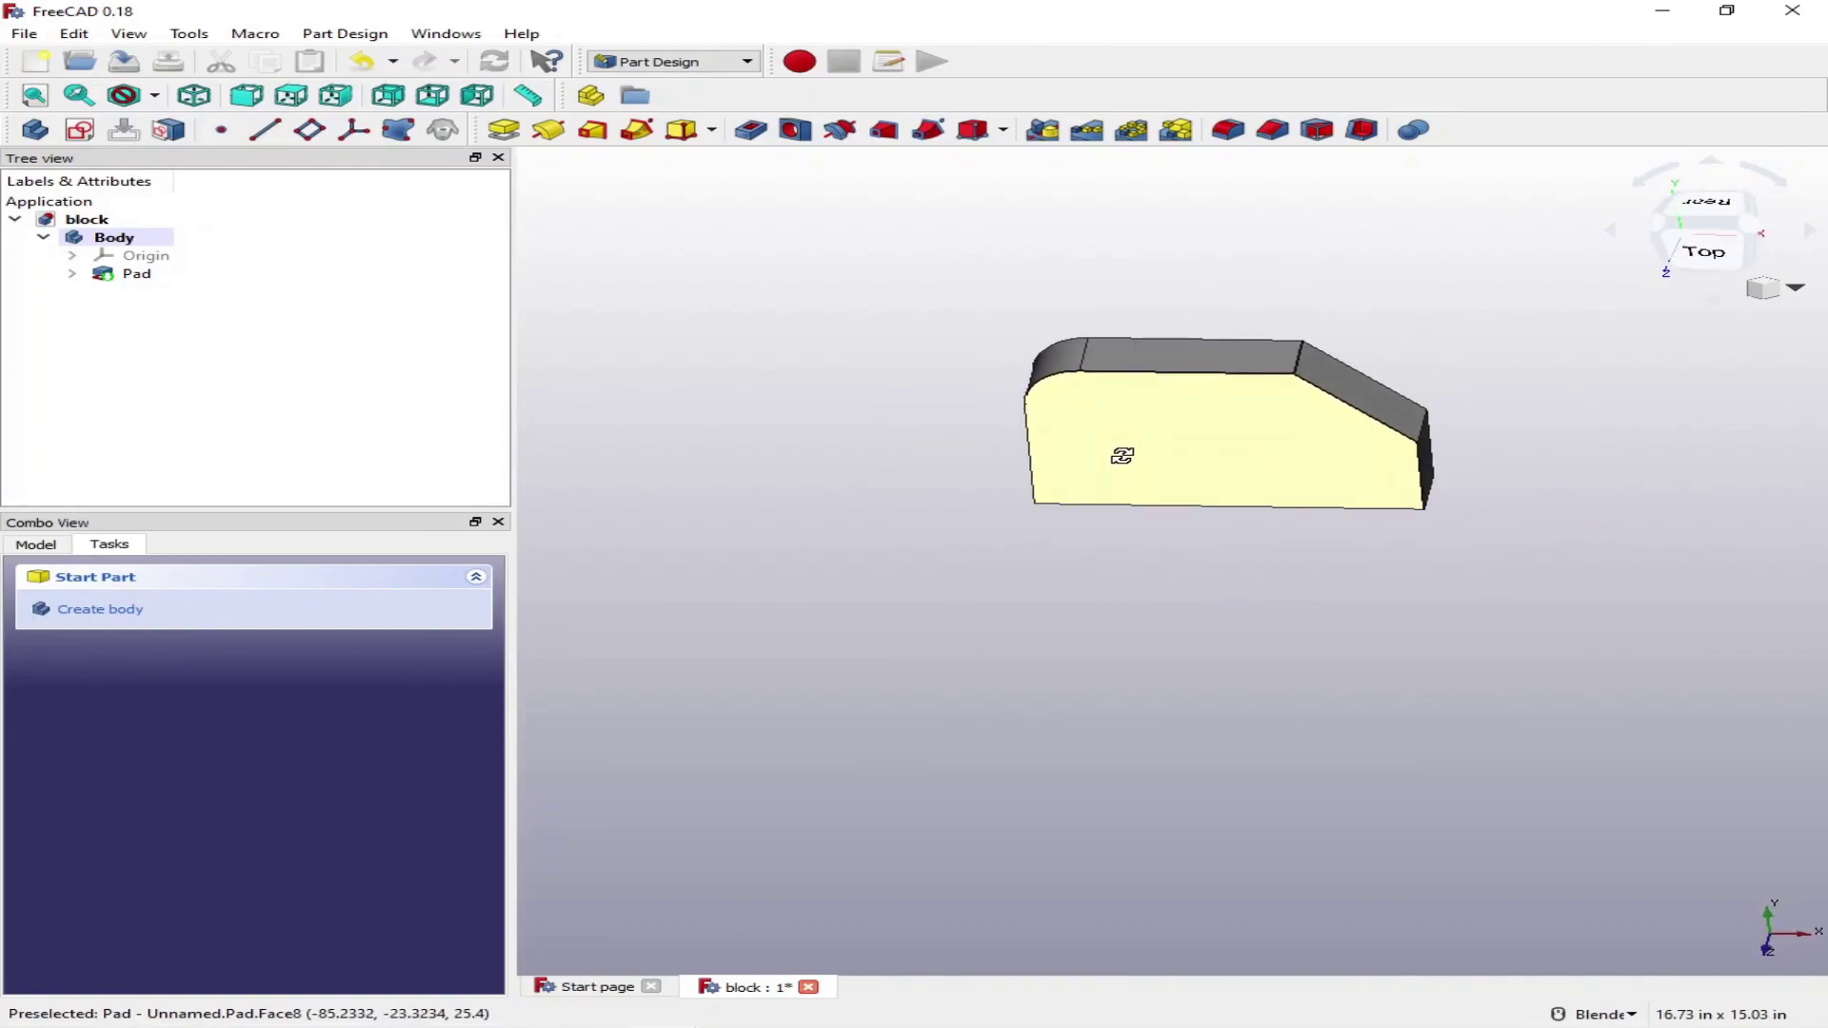
Save the 'block' document from the File menu.
click(24, 33)
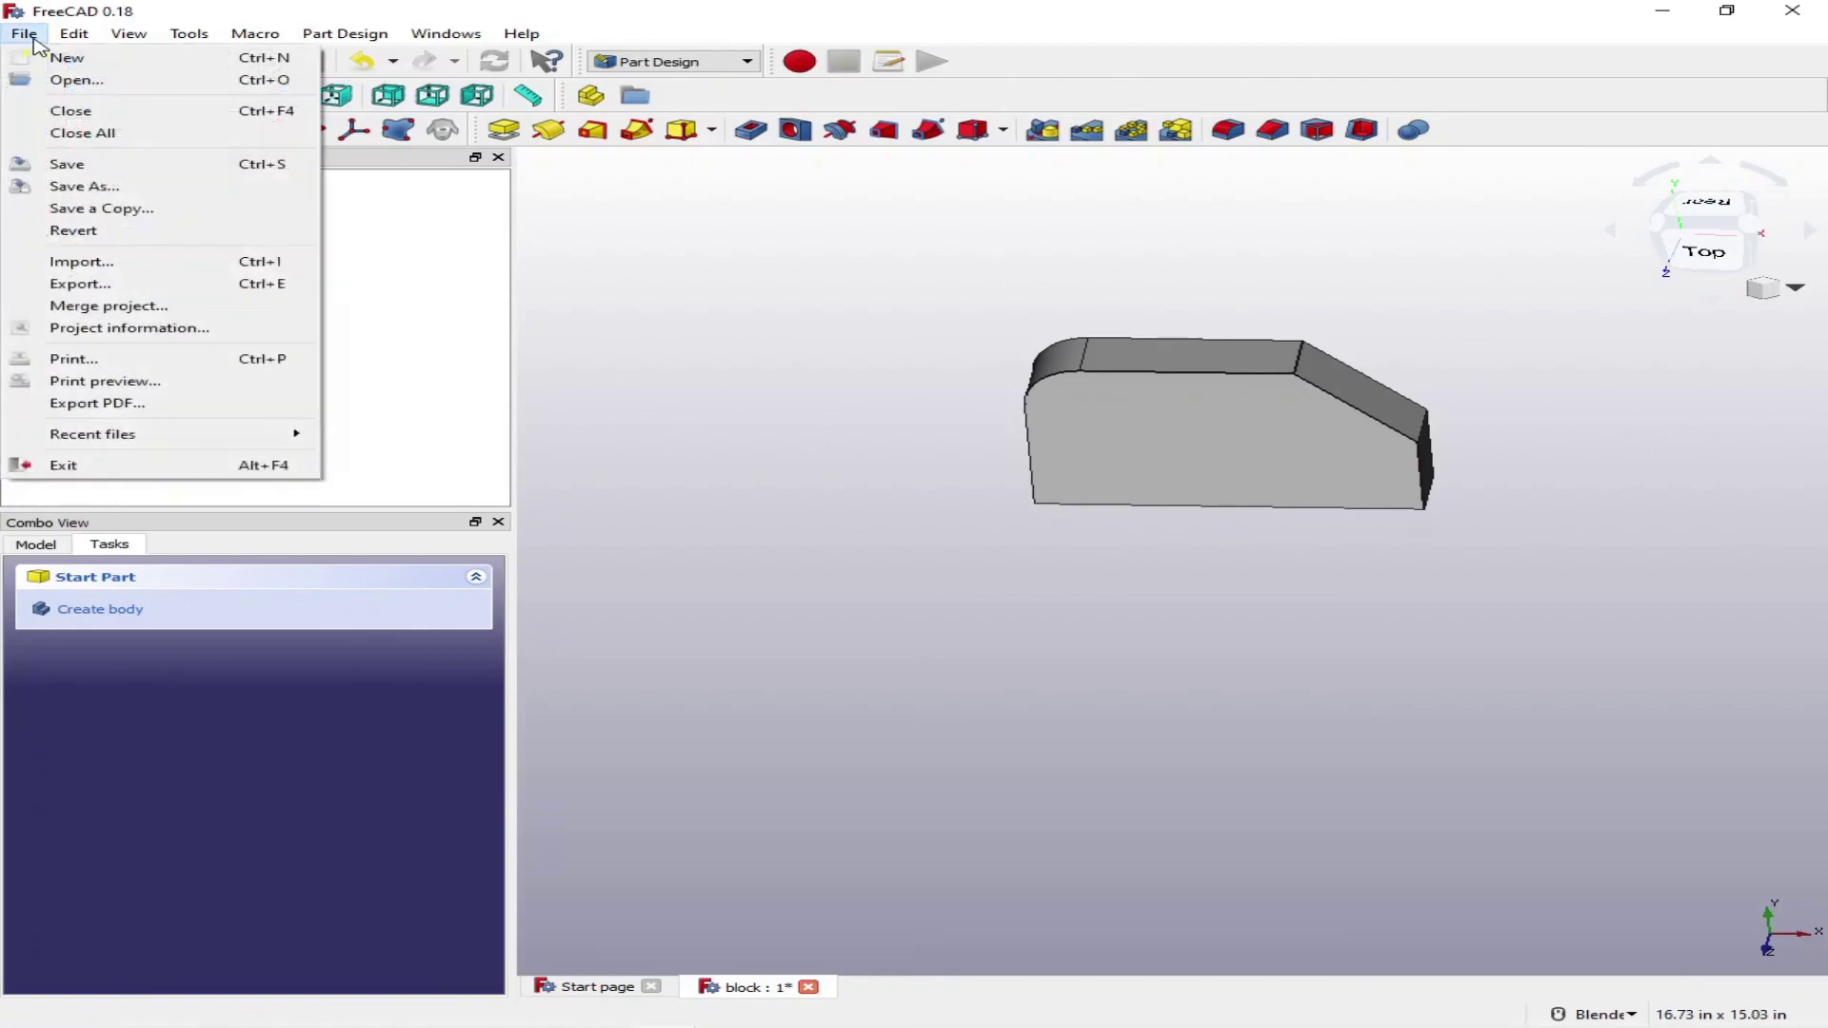
click(85, 170)
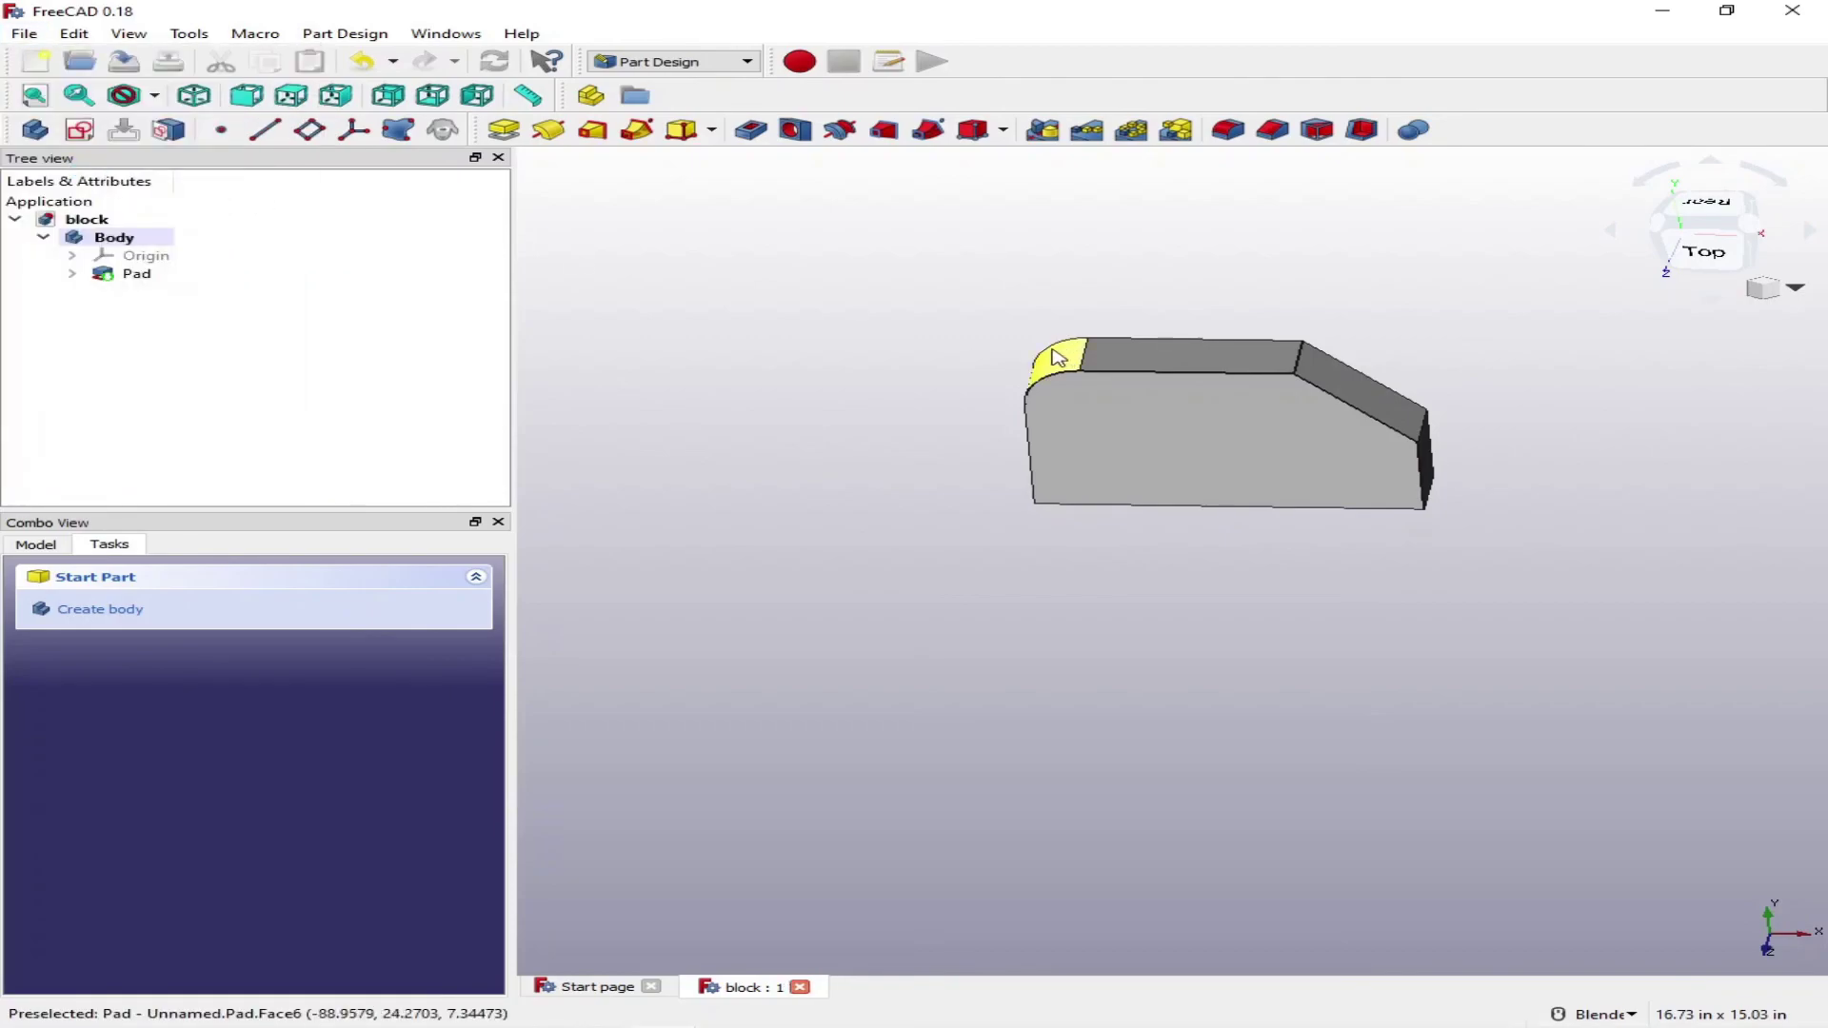